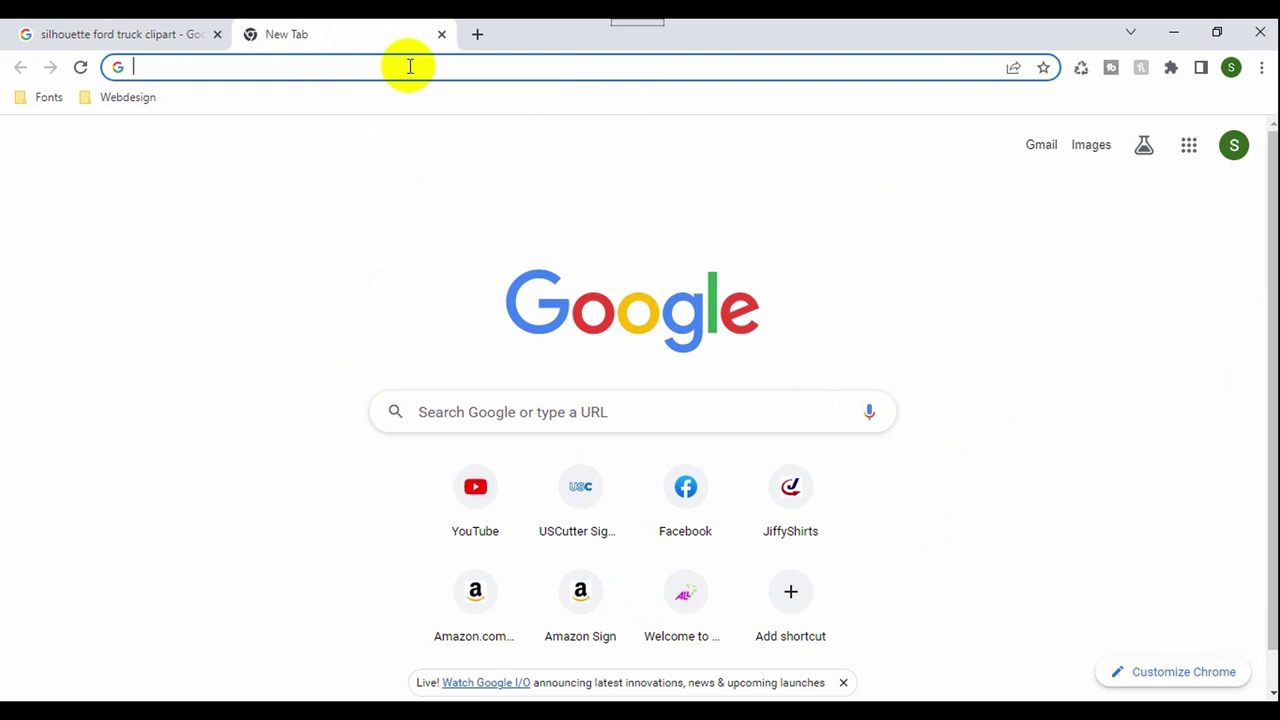
- Go to freepik.com and search all assets for "cleaning logo"
text(freepik.com)
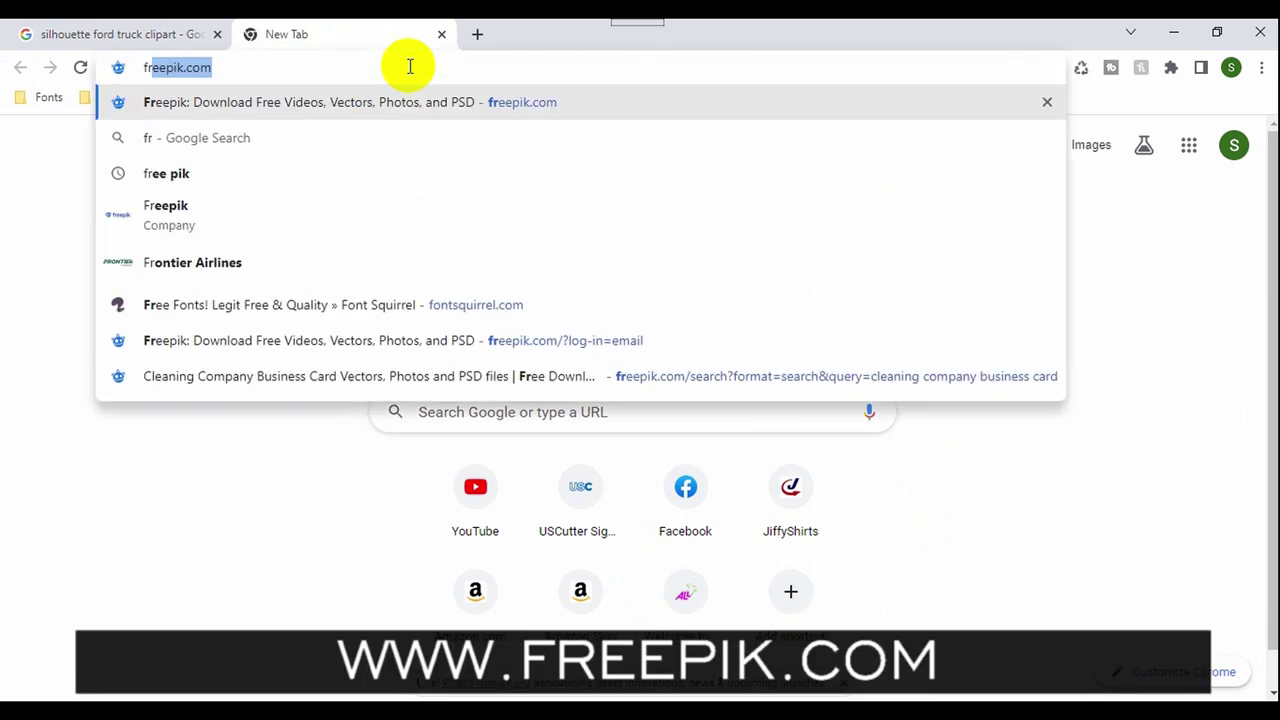
key(Right)
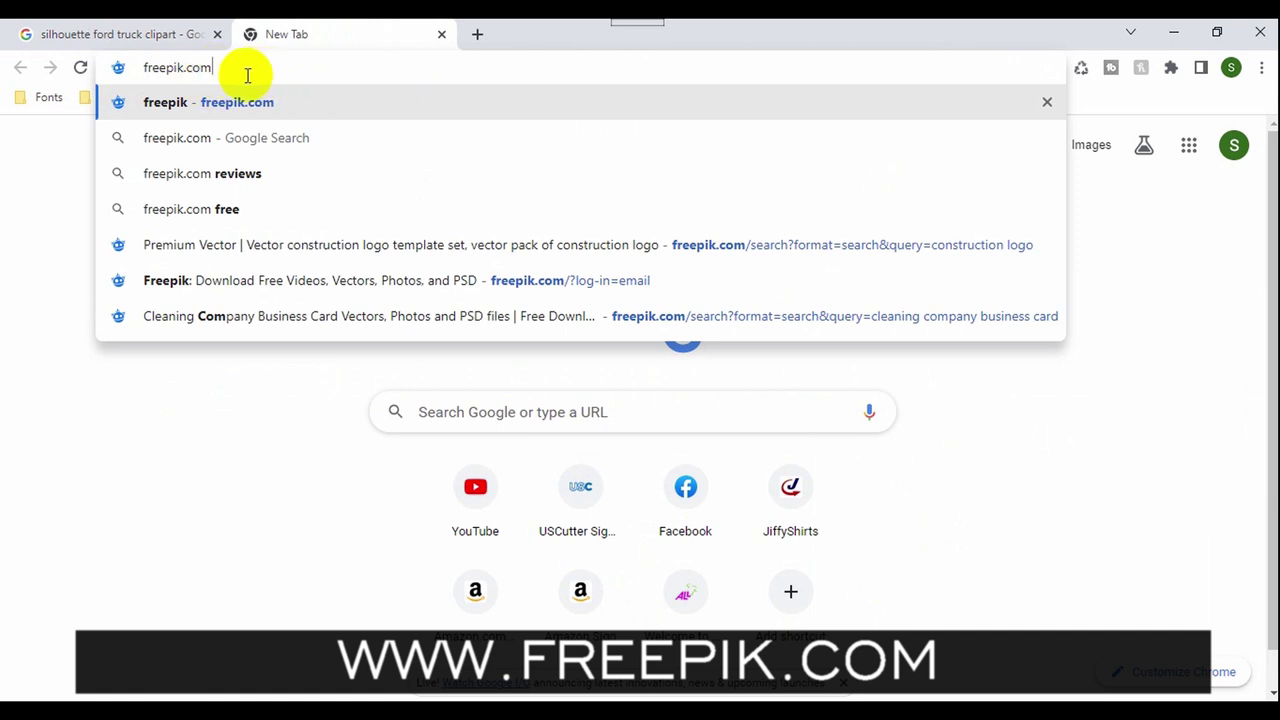
key(Return)
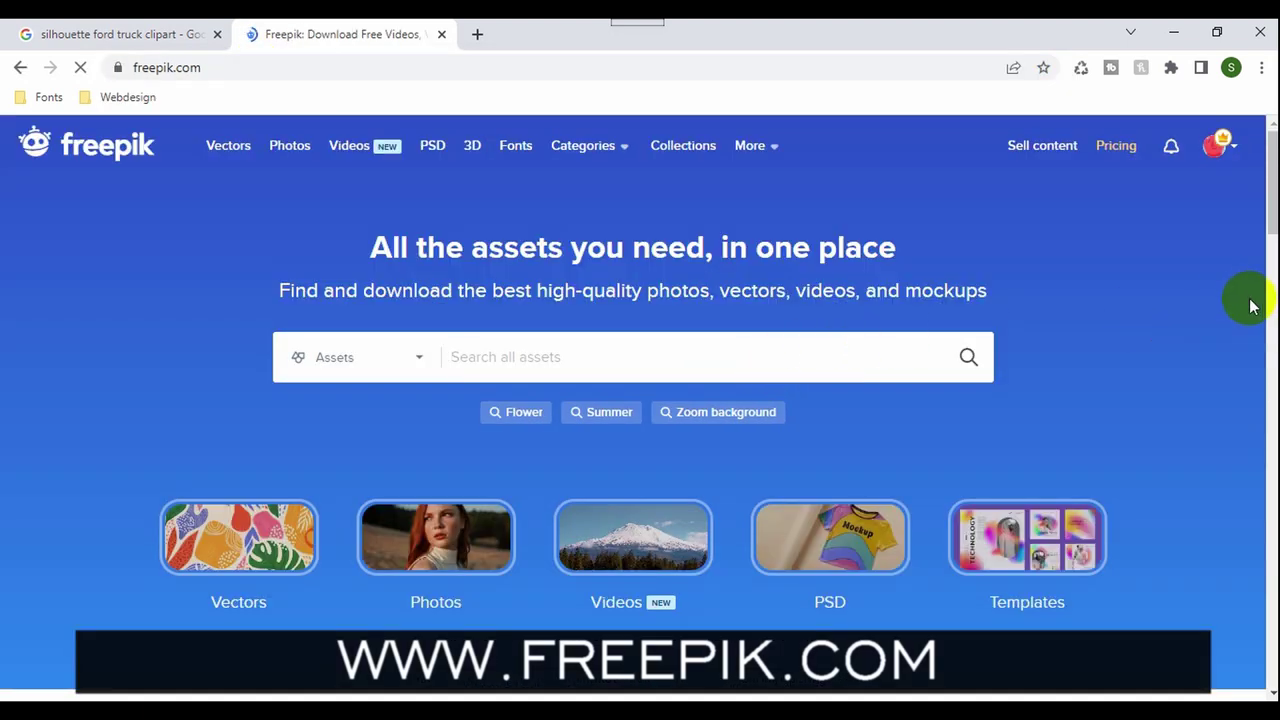
click(720, 375)
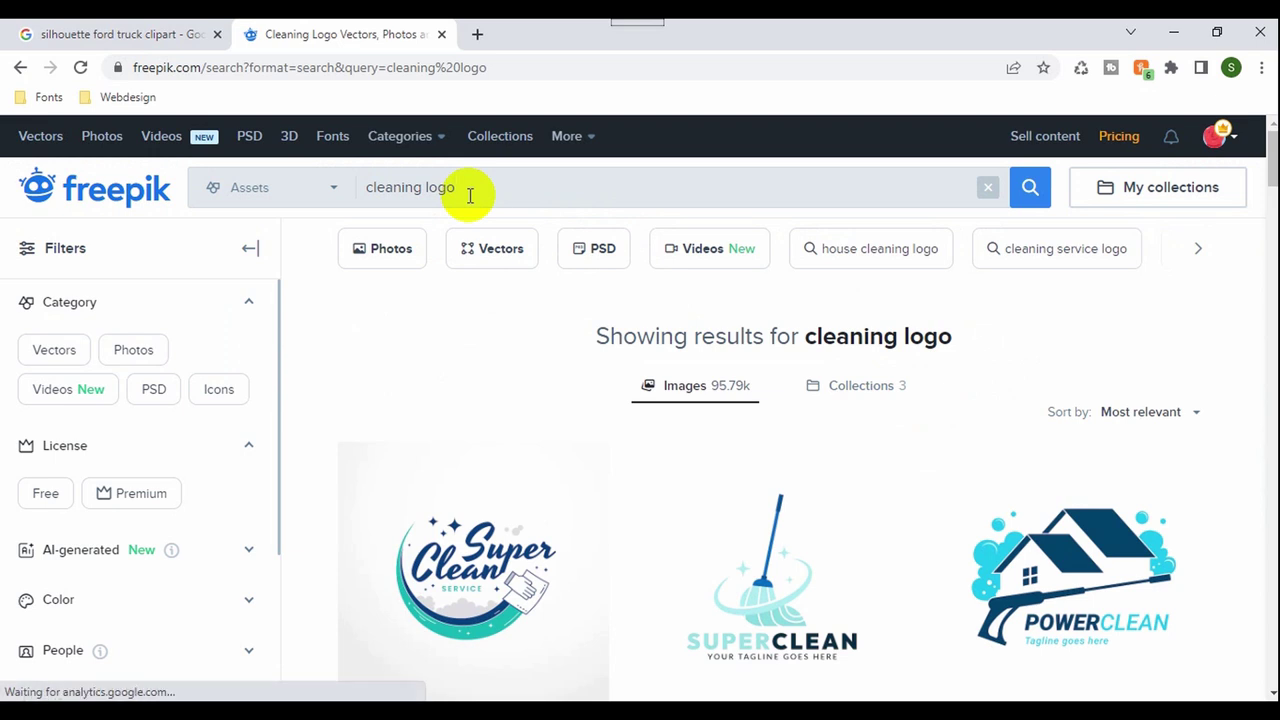
- Browse the cleaning logo search results and compare the available designs and logo collections
scroll(1235, 485, down, 1)
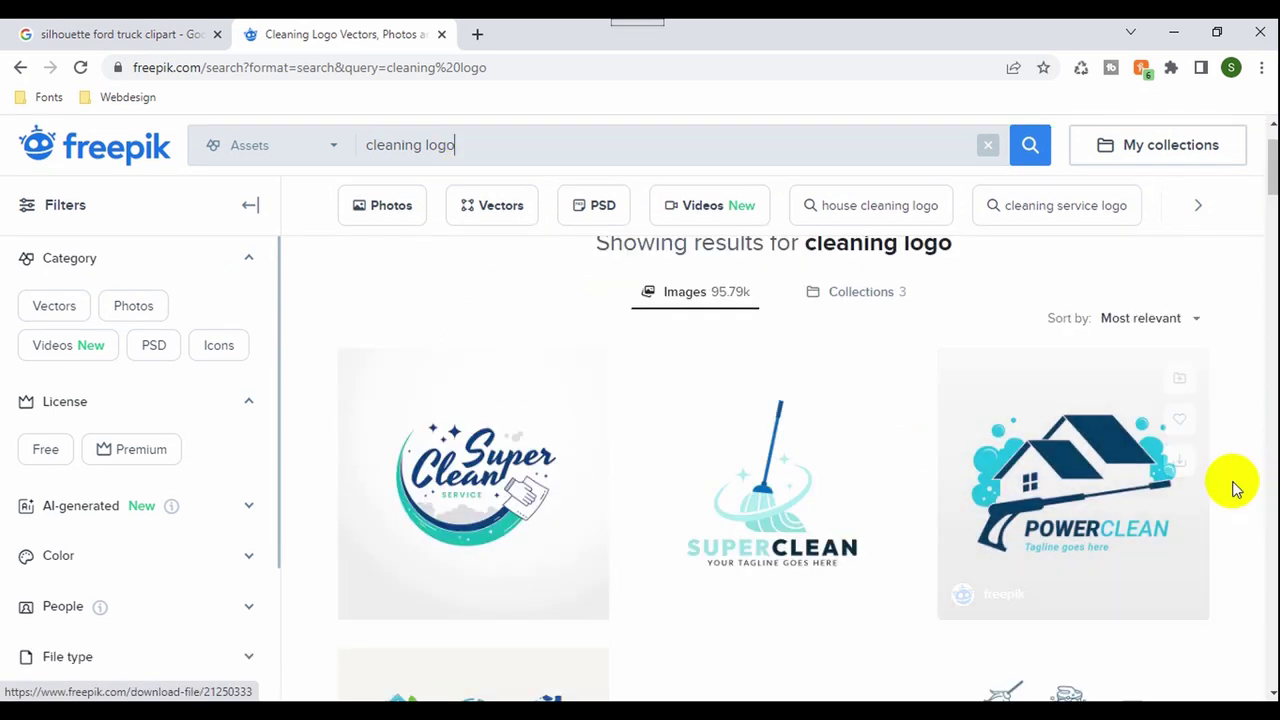
scroll(1000, 445, down, 1)
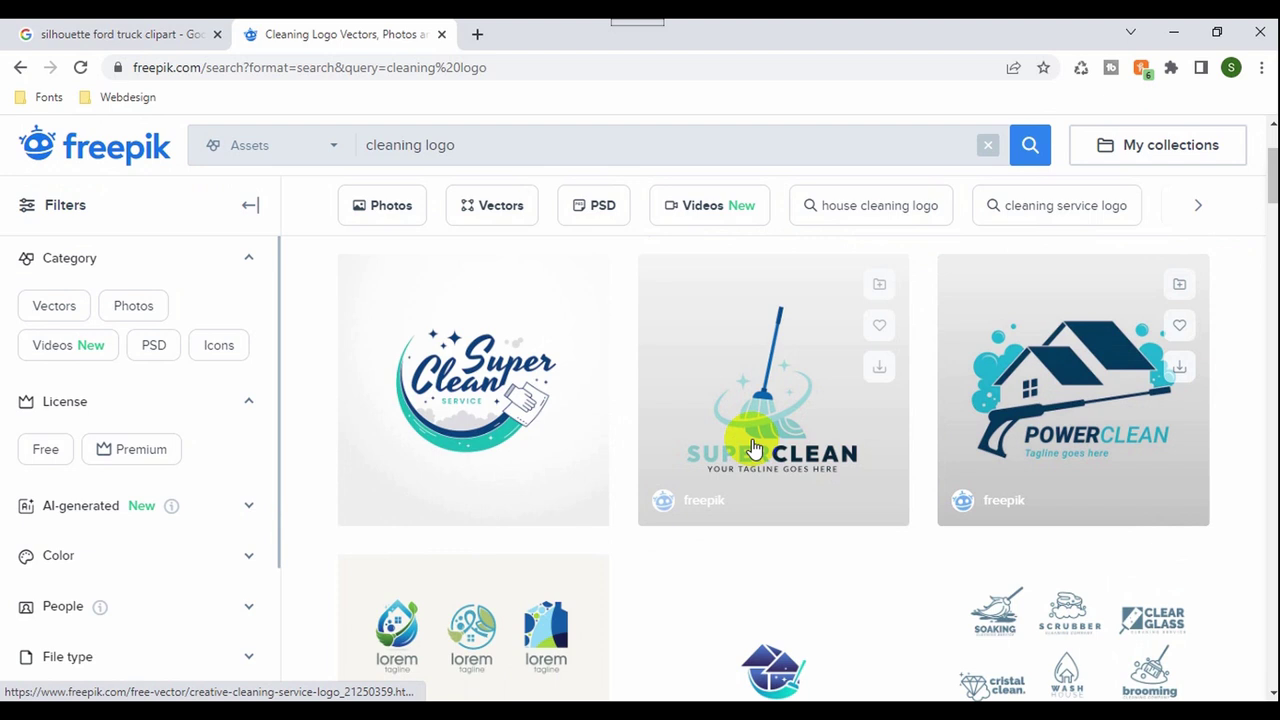
scroll(1054, 449, down, 2)
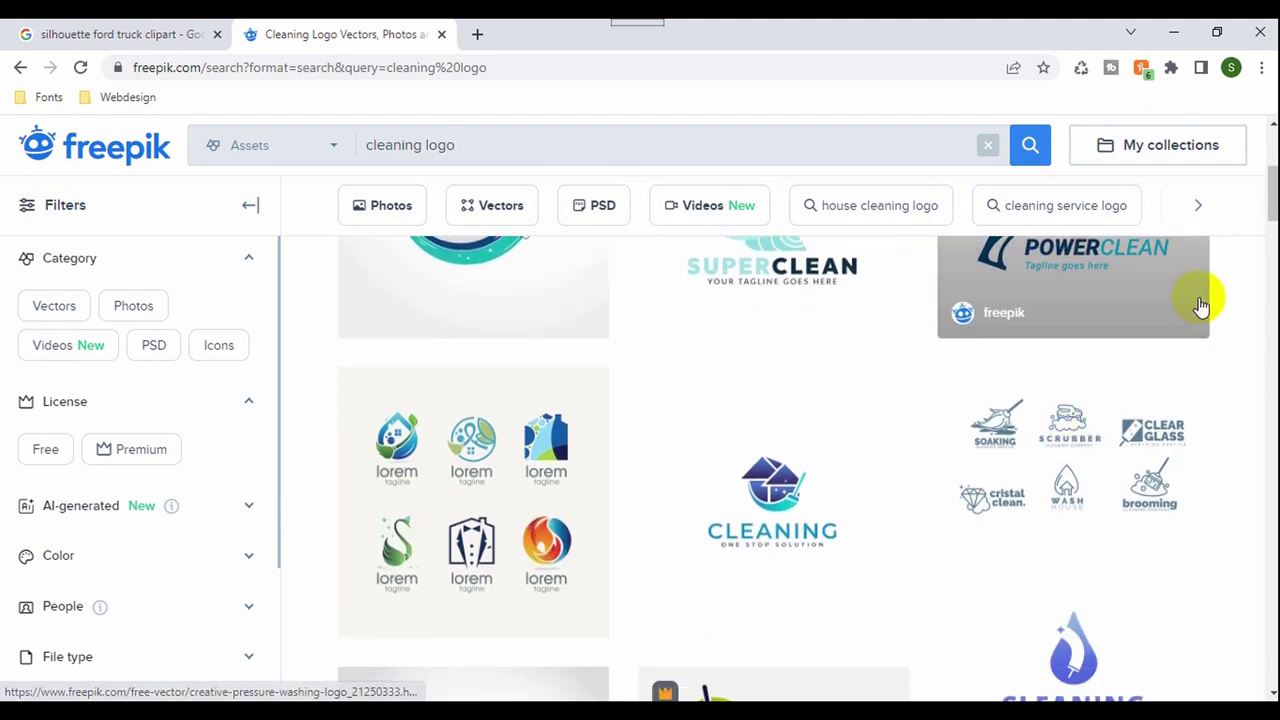
scroll(1205, 295, down, 5)
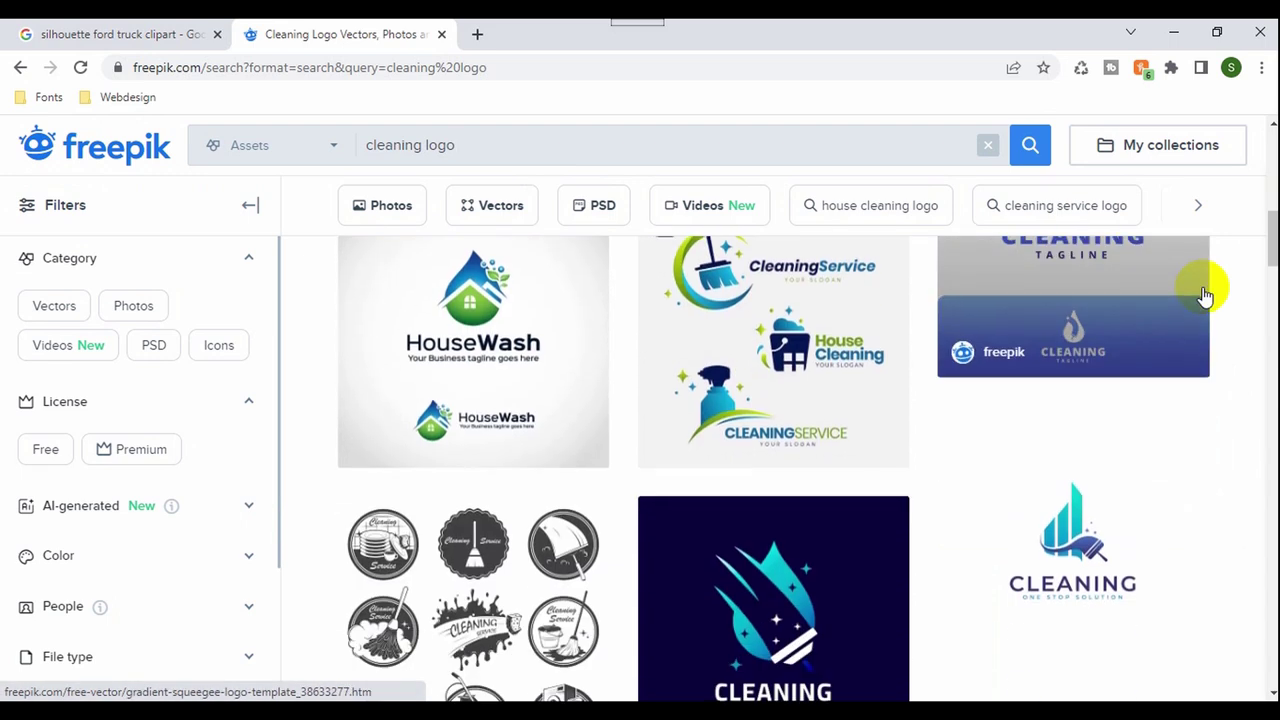
scroll(1205, 295, down, 2)
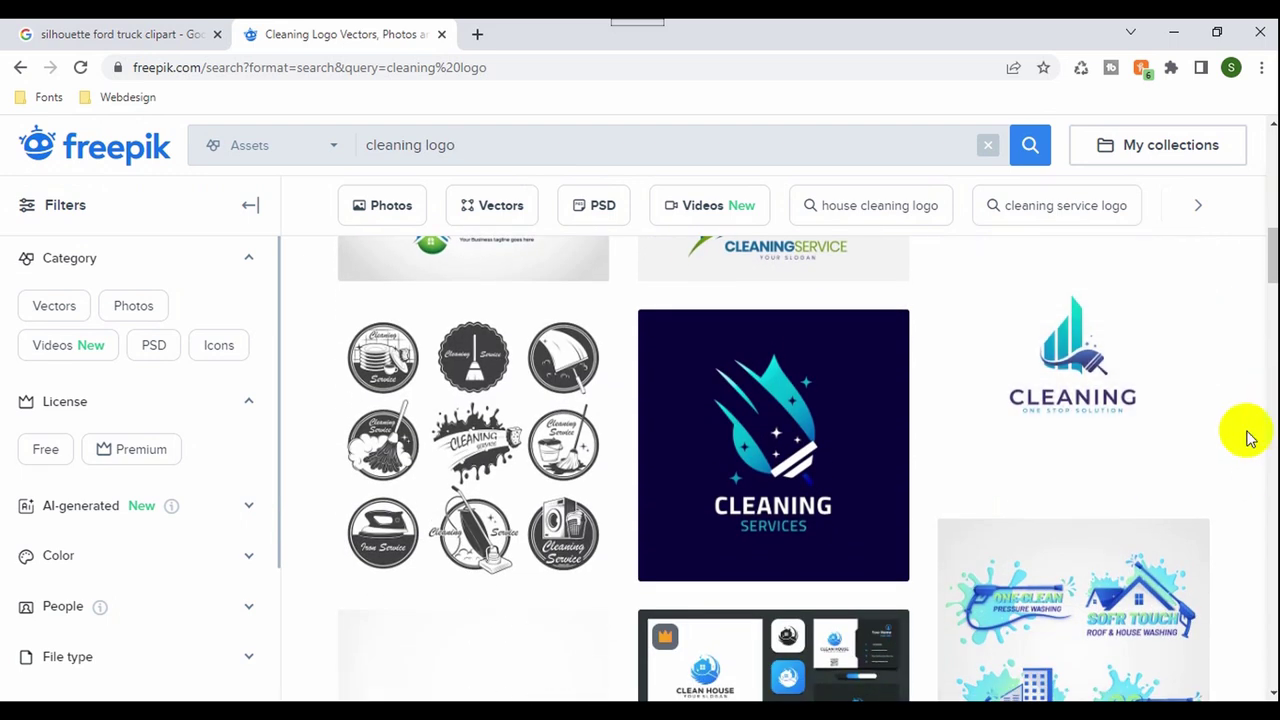
scroll(1248, 433, down, 1)
scroll(1248, 437, down, 1)
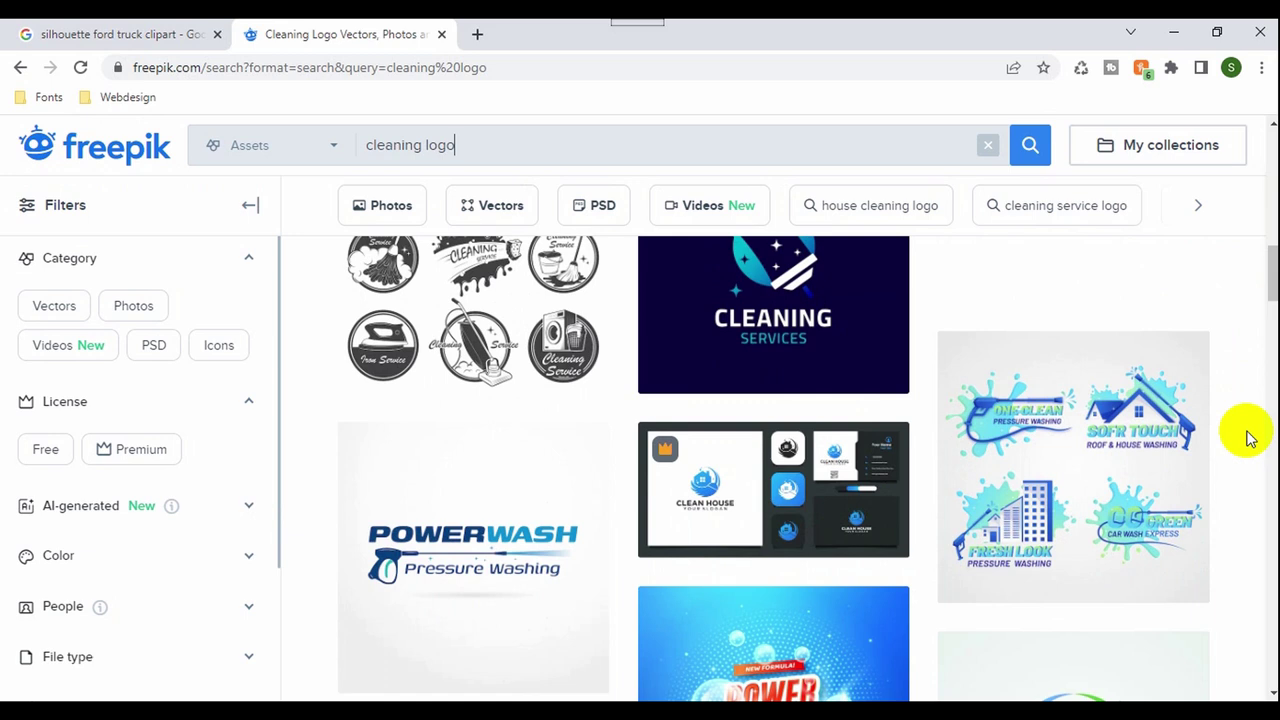
scroll(1248, 437, down, 3)
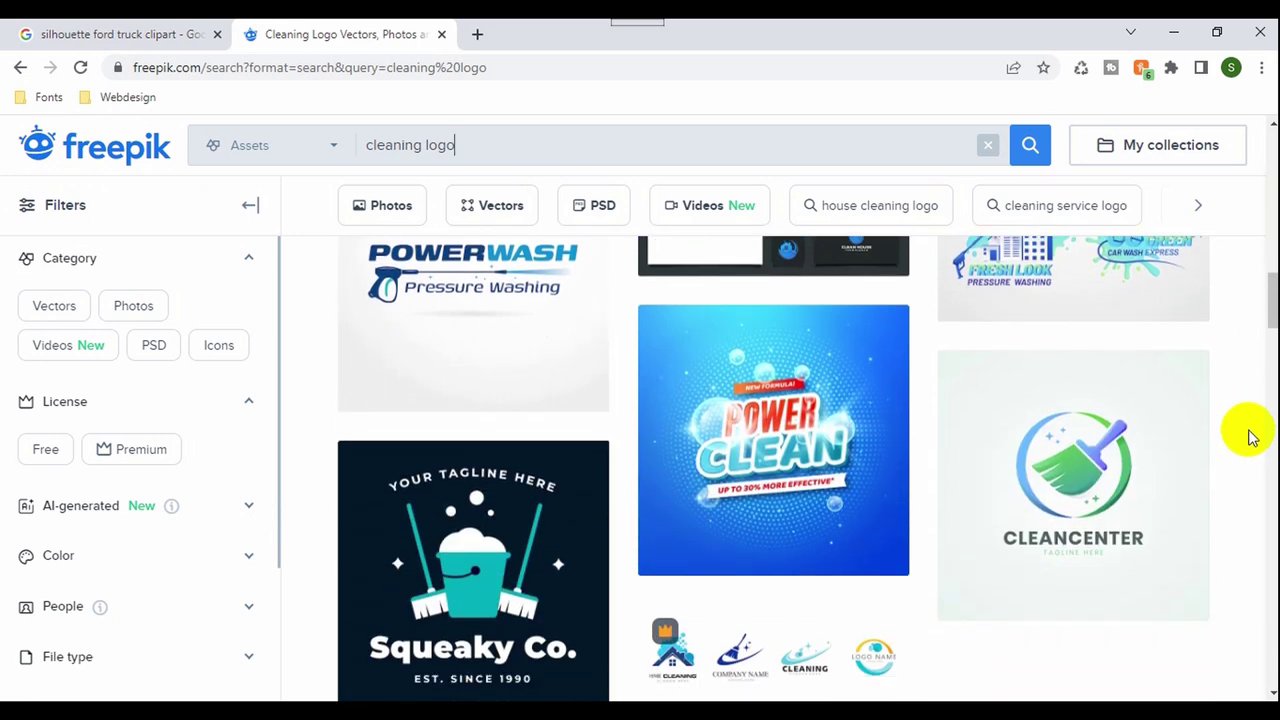
scroll(1248, 437, up, 1)
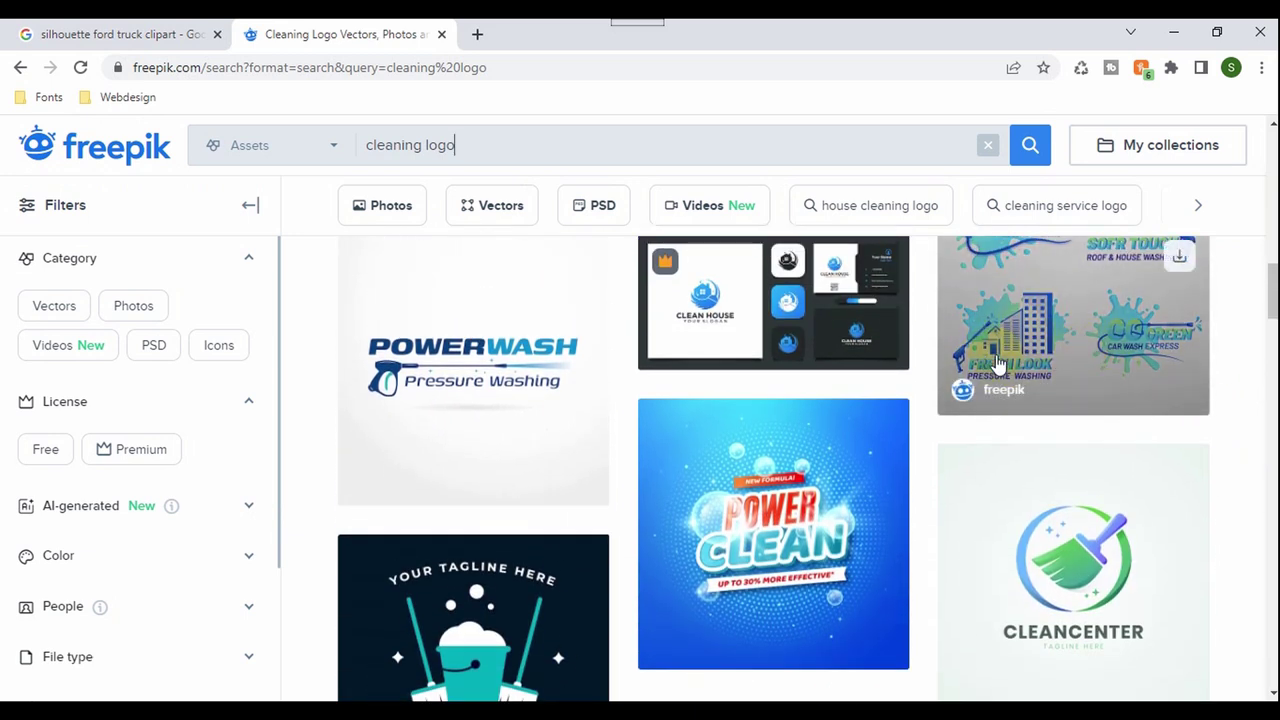
scroll(1040, 368, down, 3)
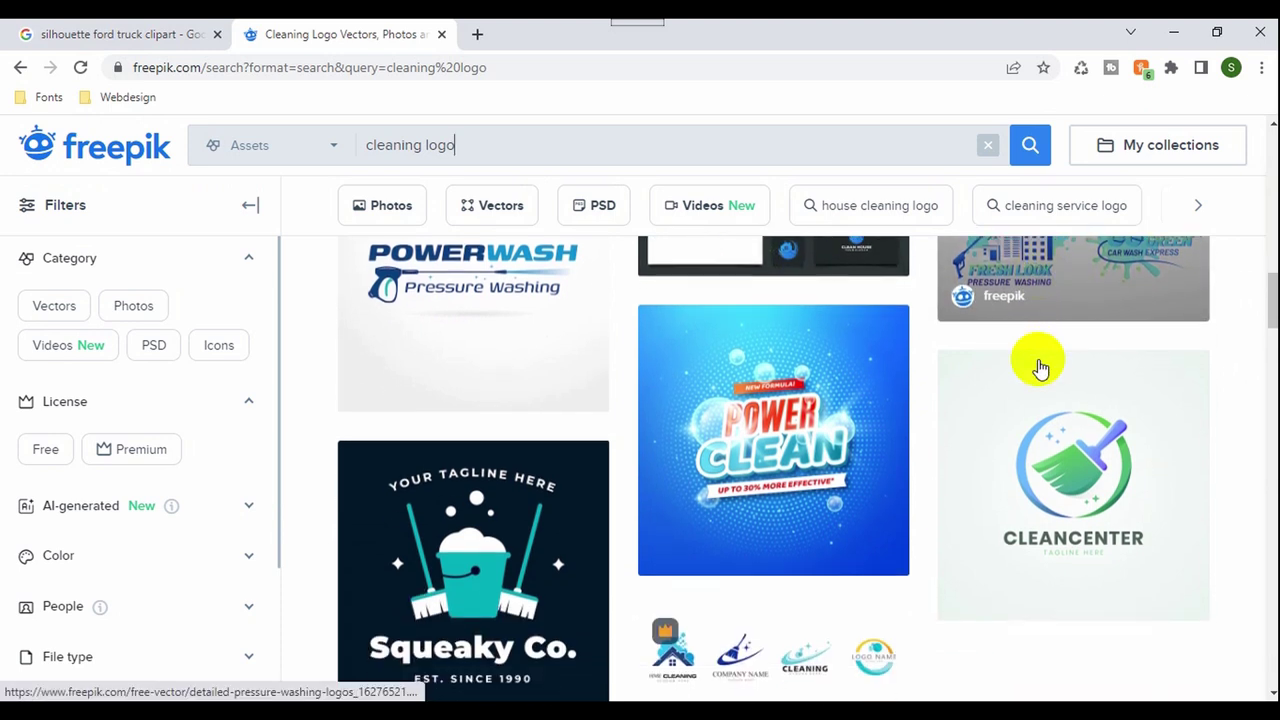
scroll(1040, 368, down, 2)
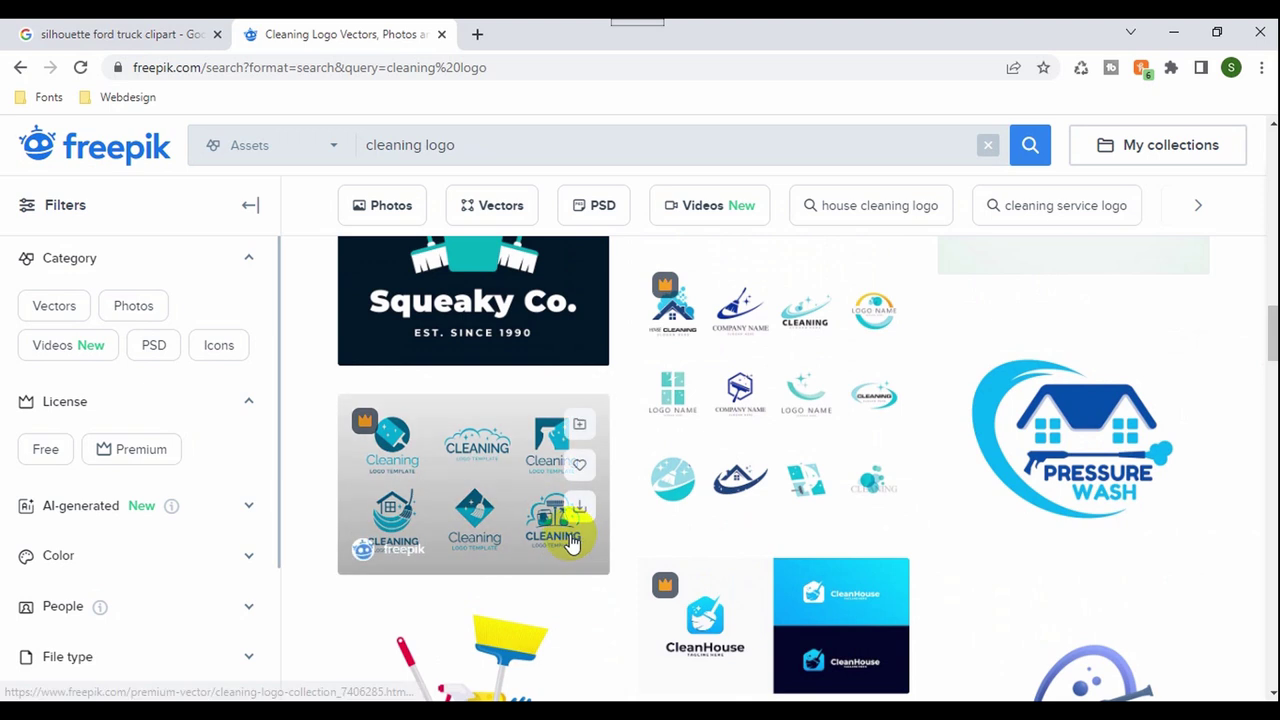
- Download the premium six-logo Vector cleaning logo collection and show the downloaded zip in its folder
click(491, 531)
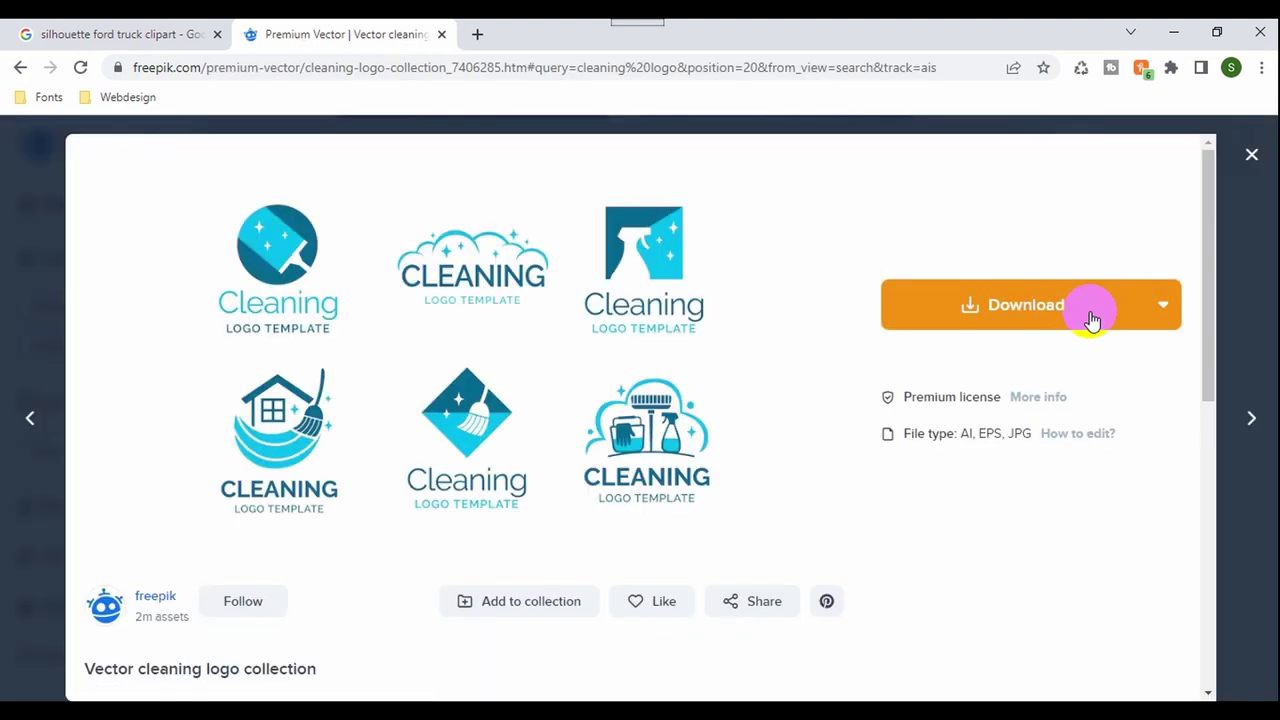
click(1079, 325)
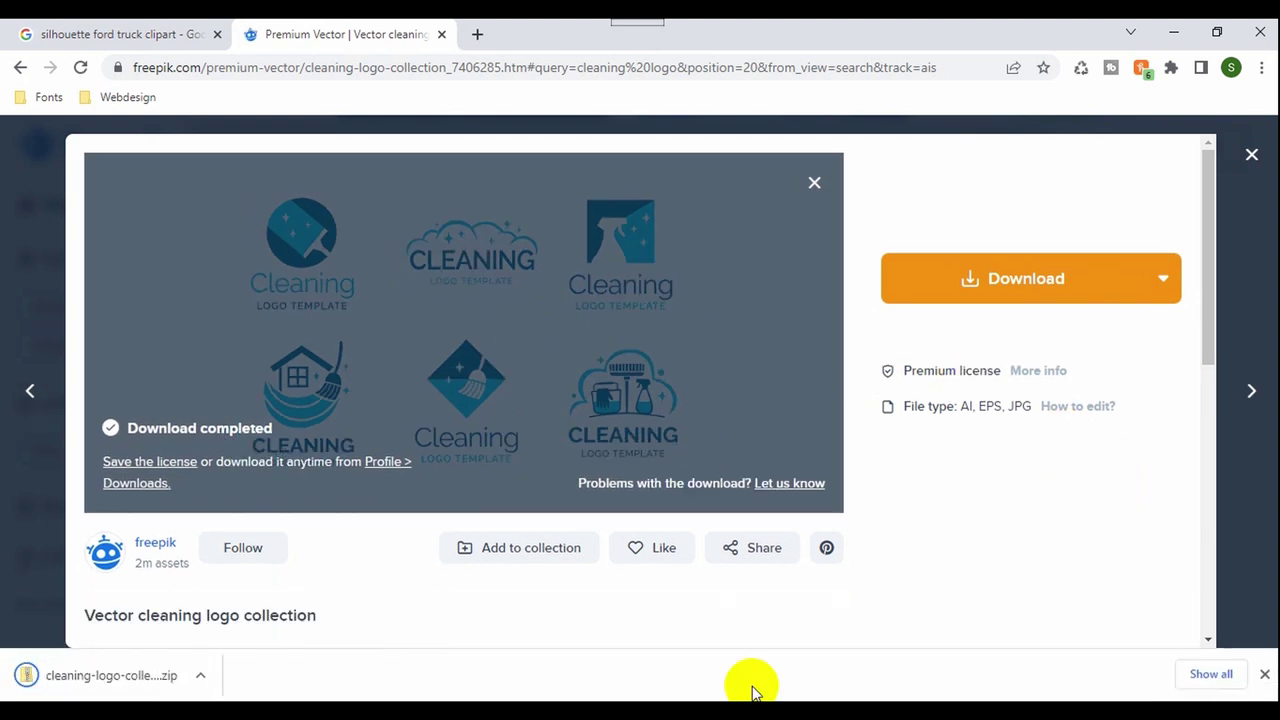
click(202, 678)
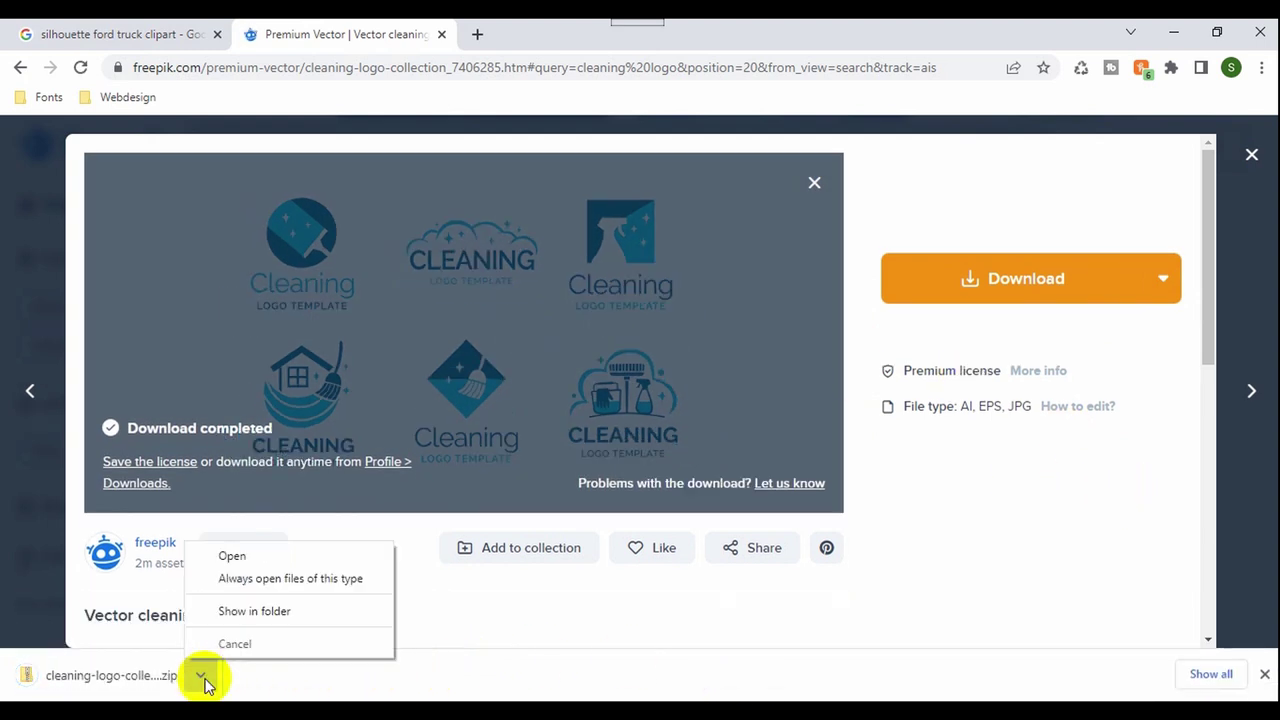
click(246, 610)
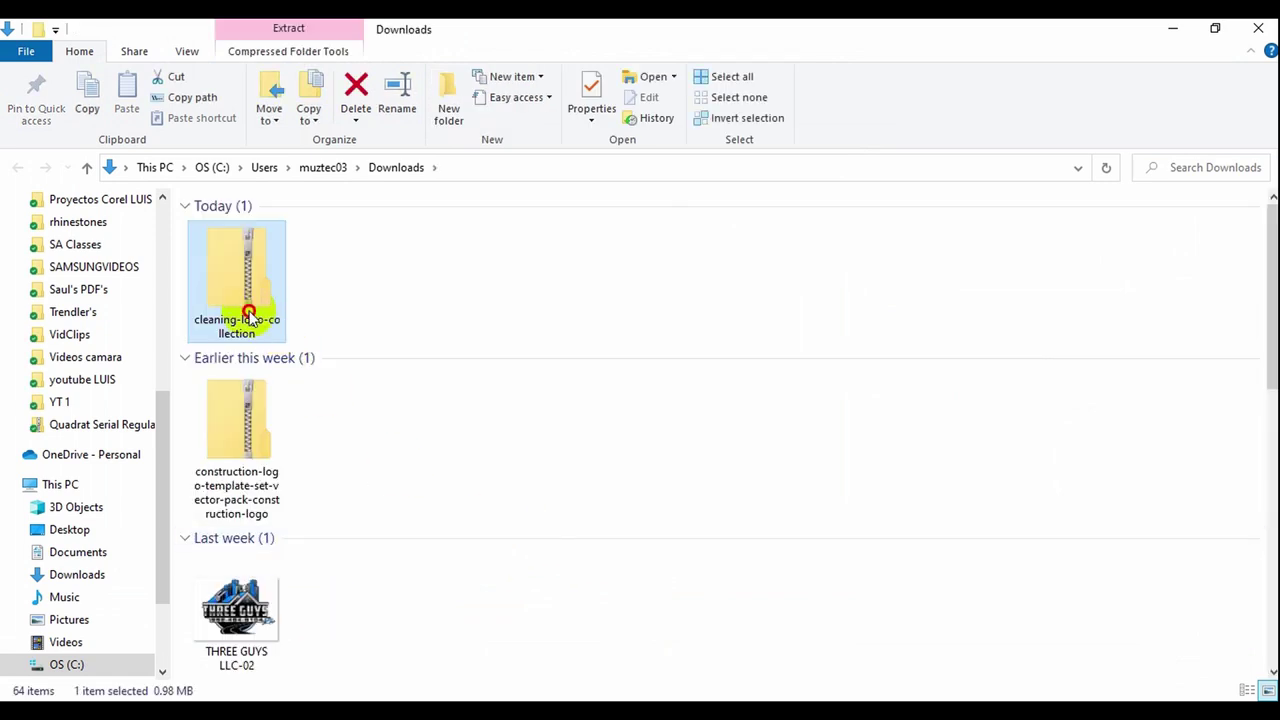
- Open the AI file 3582749 from the cleaning-logo-collection zip in CorelDRAW, accepting the permanent PANOSE substitutes for the missing Raleway fonts
double_click(248, 314)
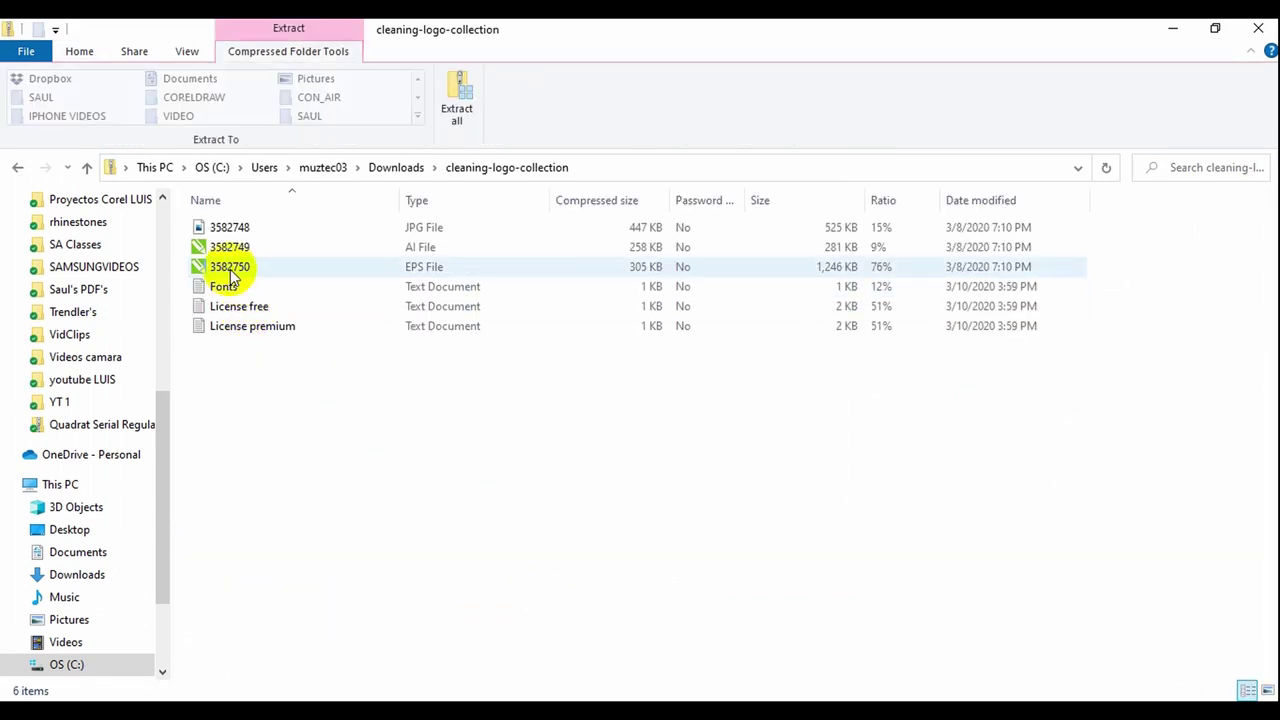
click(432, 258)
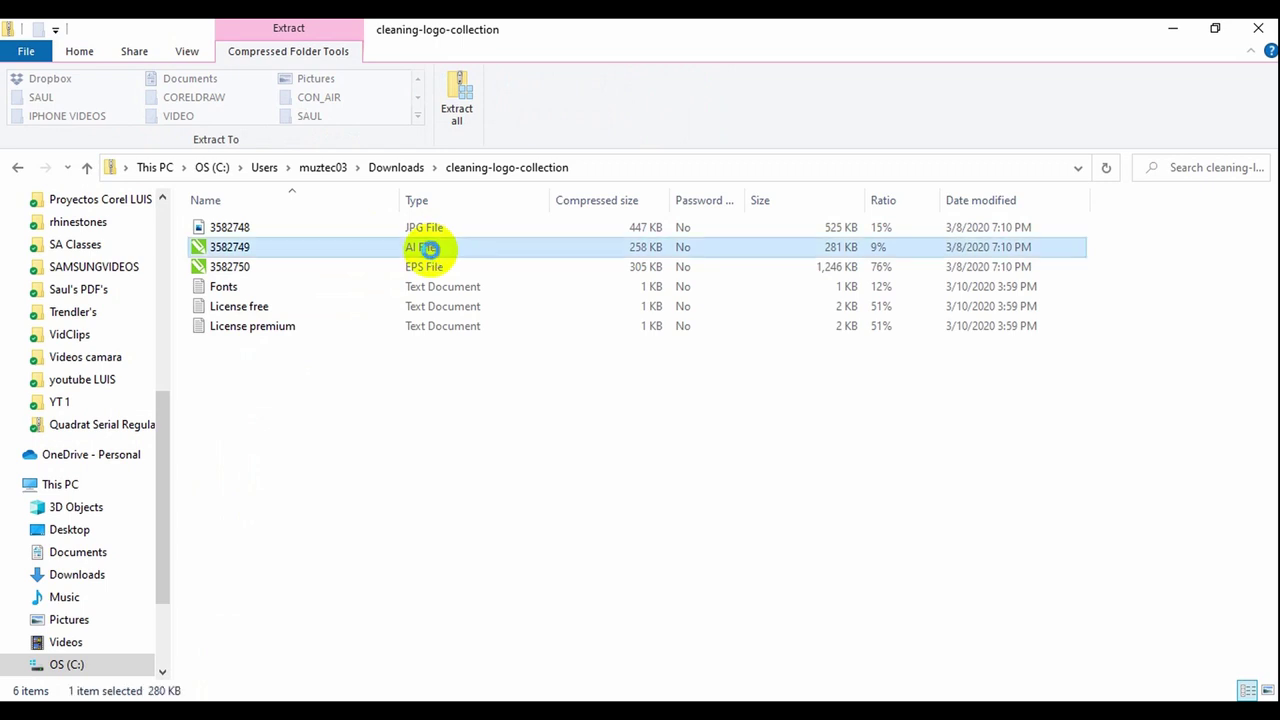
double_click(430, 249)
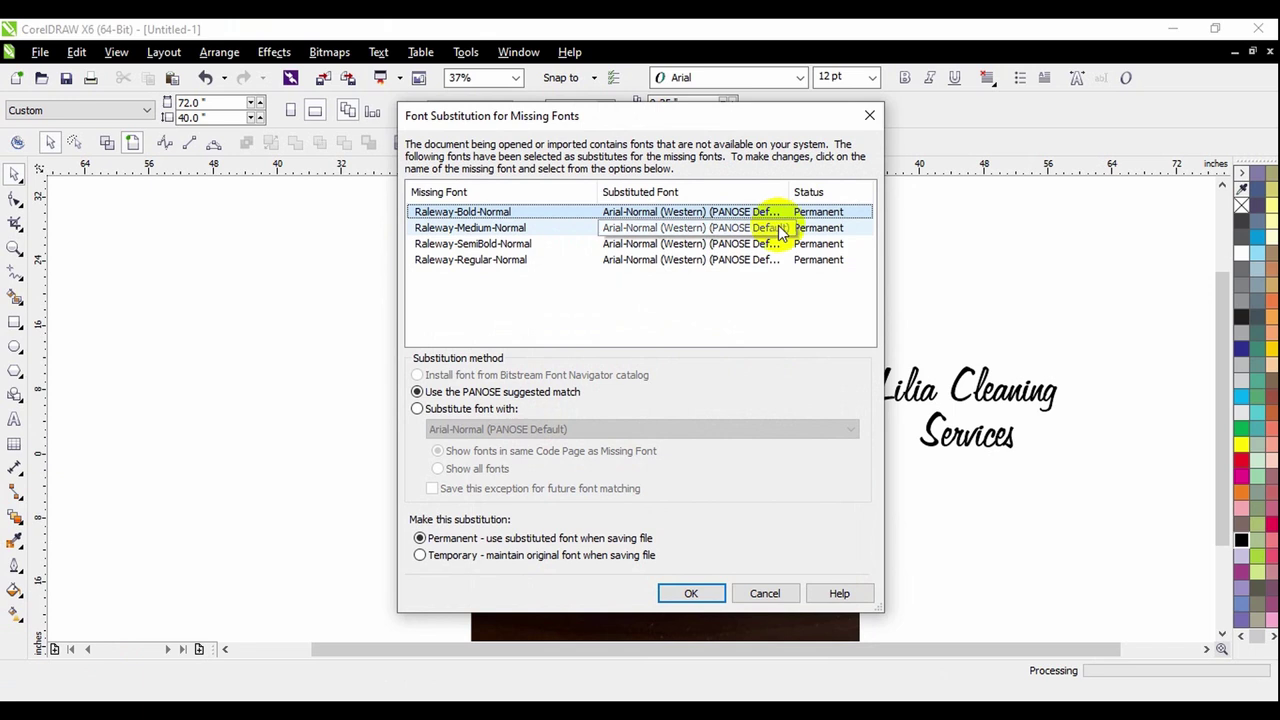
click(691, 593)
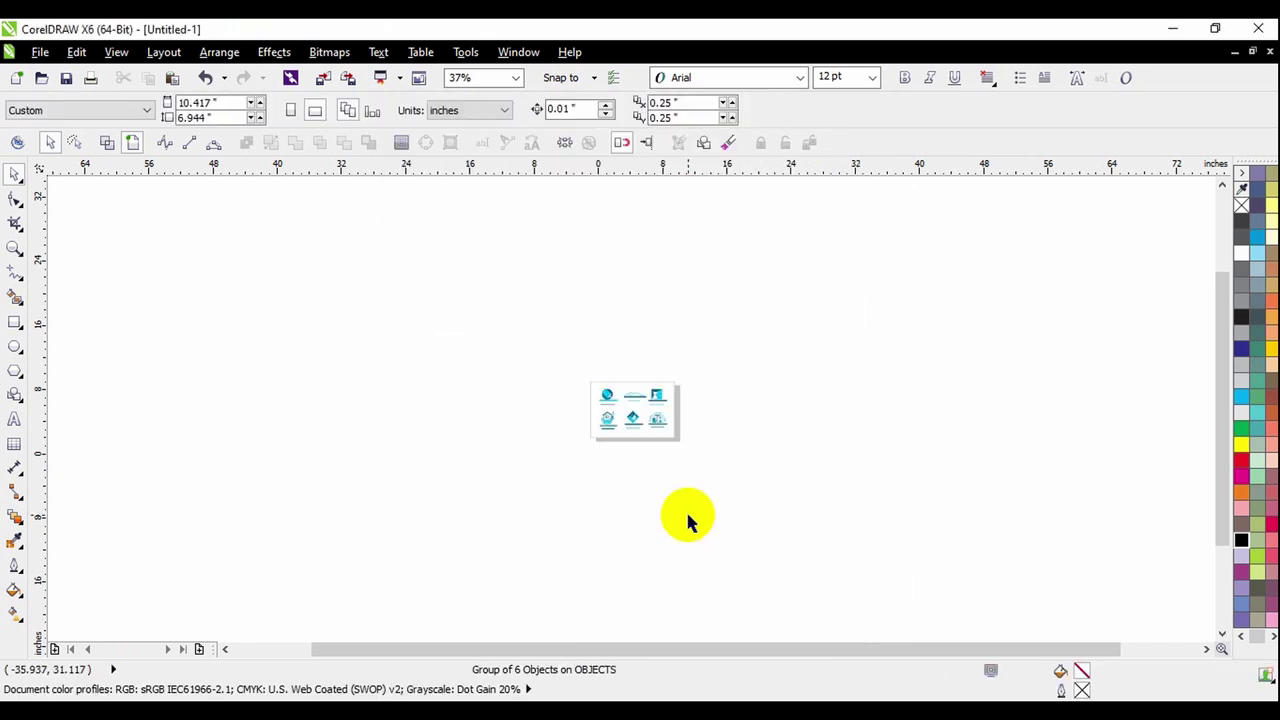
- Examine the six cleaning logos up close, inspect their outlines in Wireframe view, and return to the full-colour view
scroll(680, 477, up, 4)
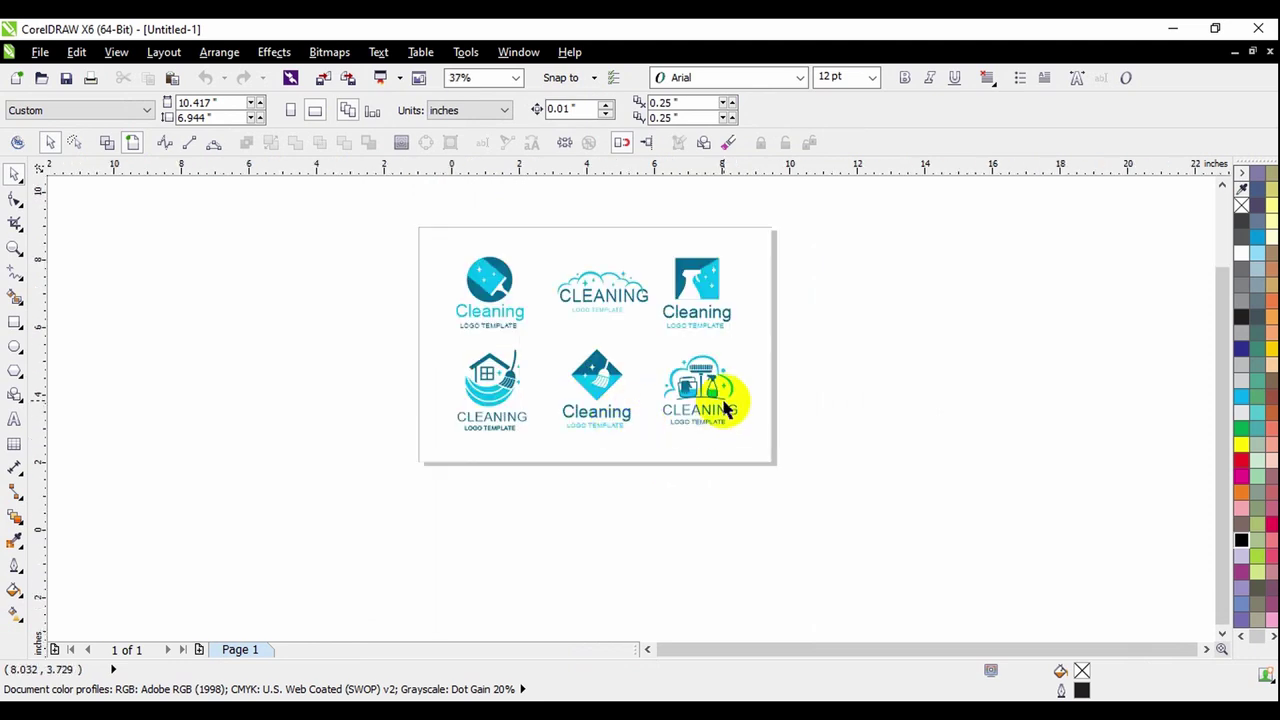
scroll(726, 405, up, 2)
scroll(549, 545, down, 2)
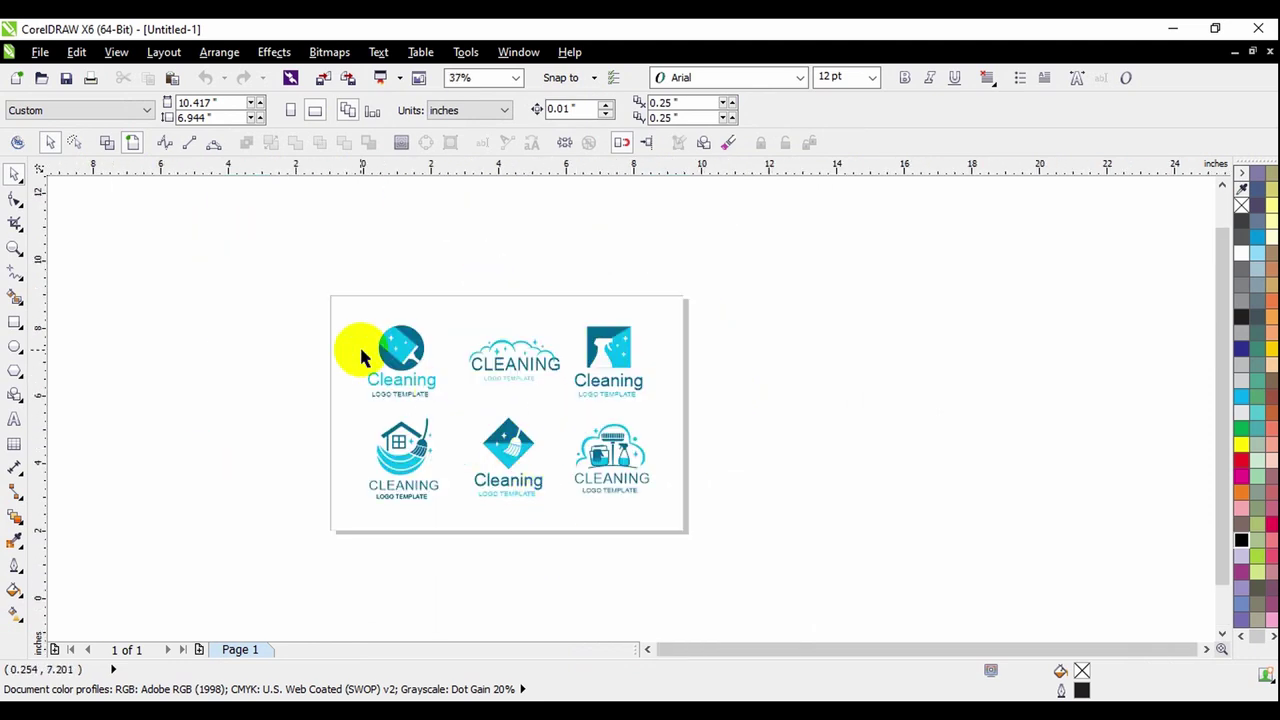
scroll(491, 429, up, 2)
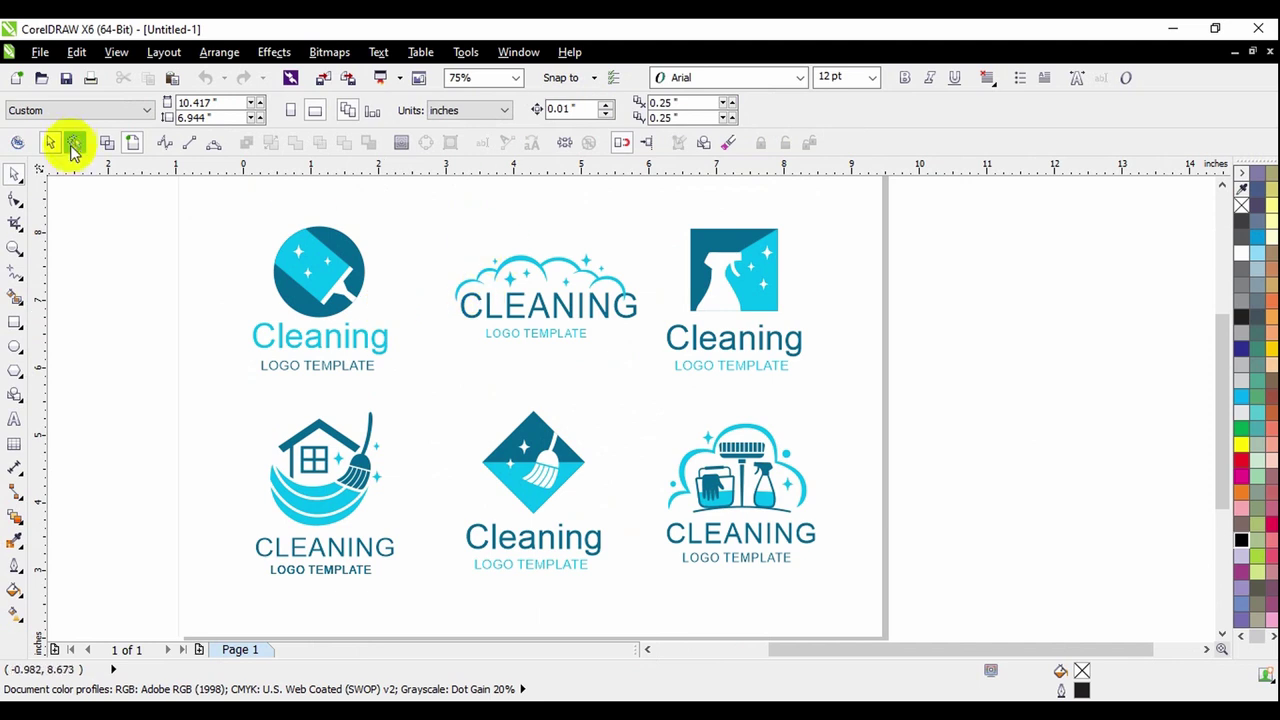
click(105, 143)
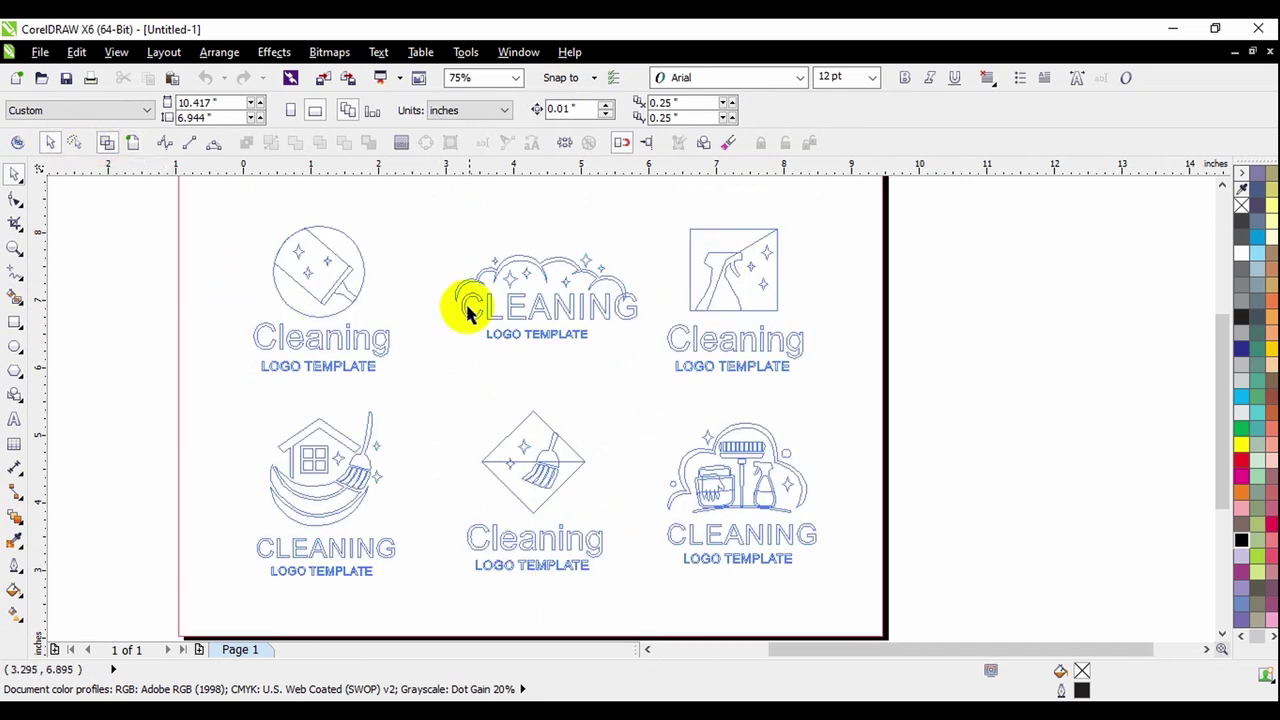
scroll(543, 553, up, 2)
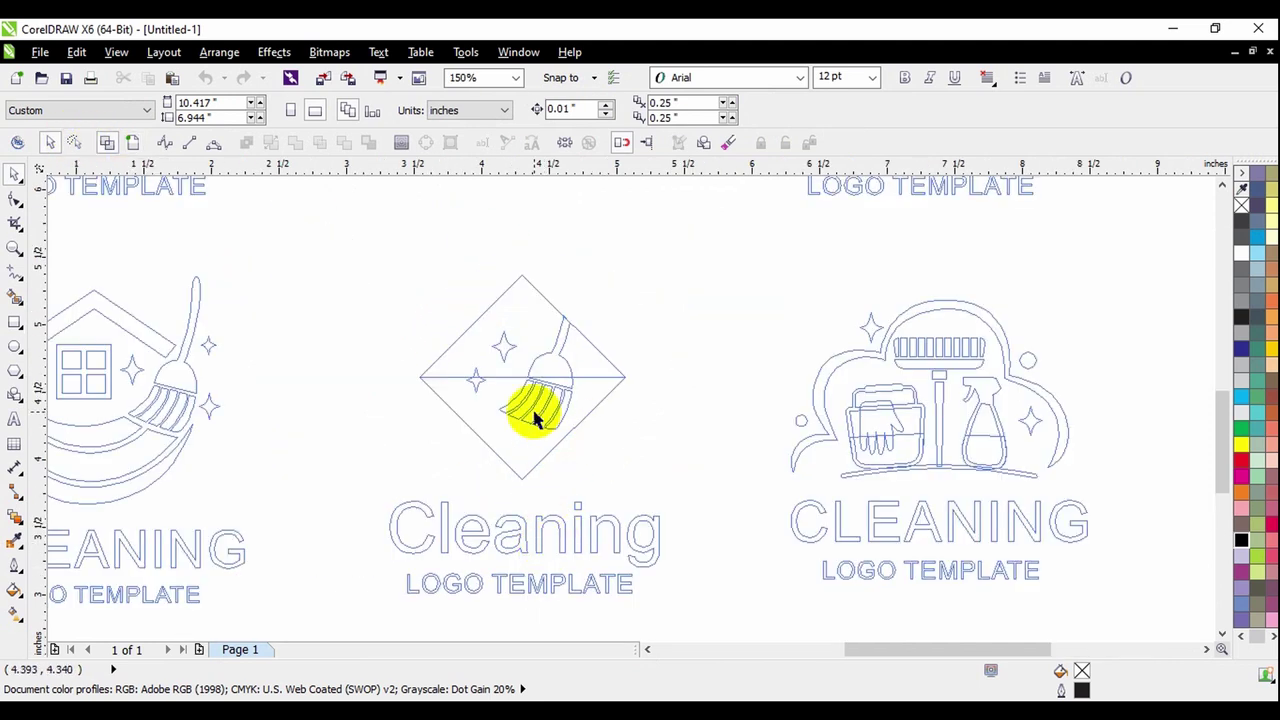
scroll(529, 414, down, 2)
scroll(798, 455, up, 2)
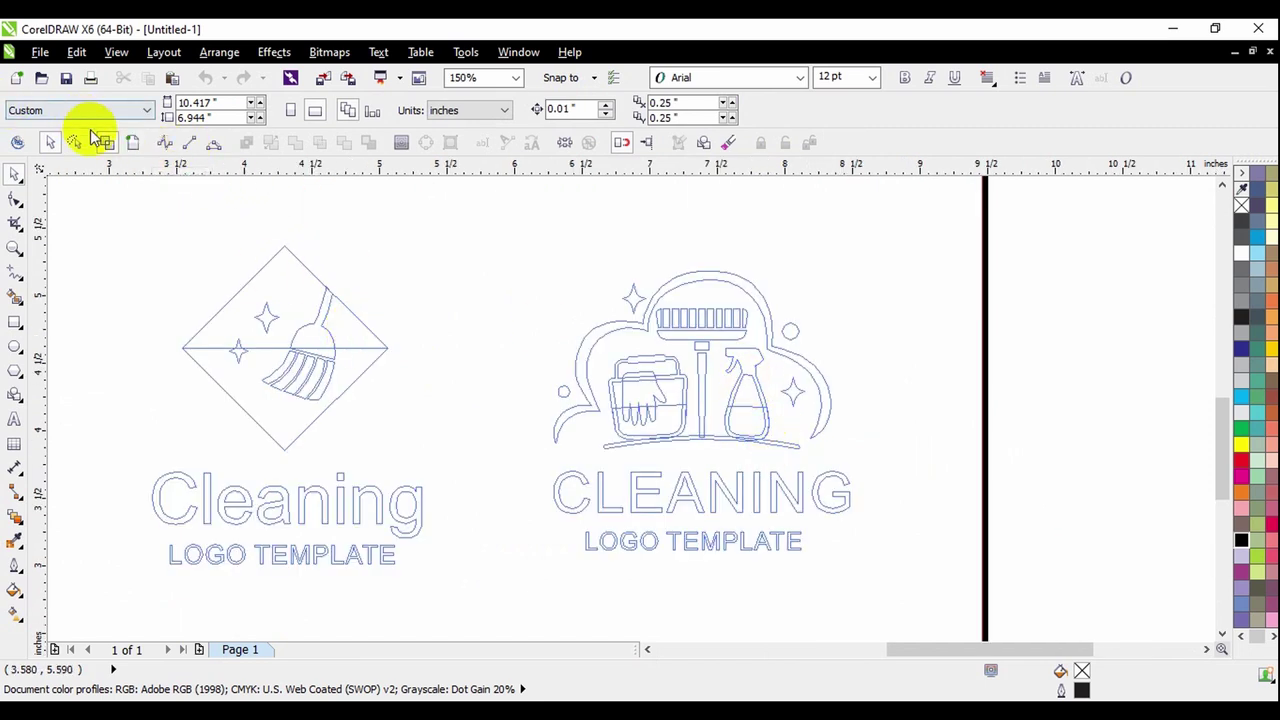
click(130, 141)
- Move the logo with the brush, bucket and spray bottle off the page to about X 13.85, Y 4.16 inches and copy it
scroll(563, 418, down, 2)
drag(866, 346, 503, 562)
scroll(503, 530, down, 2)
drag(500, 470, 762, 456)
scroll(762, 456, up, 2)
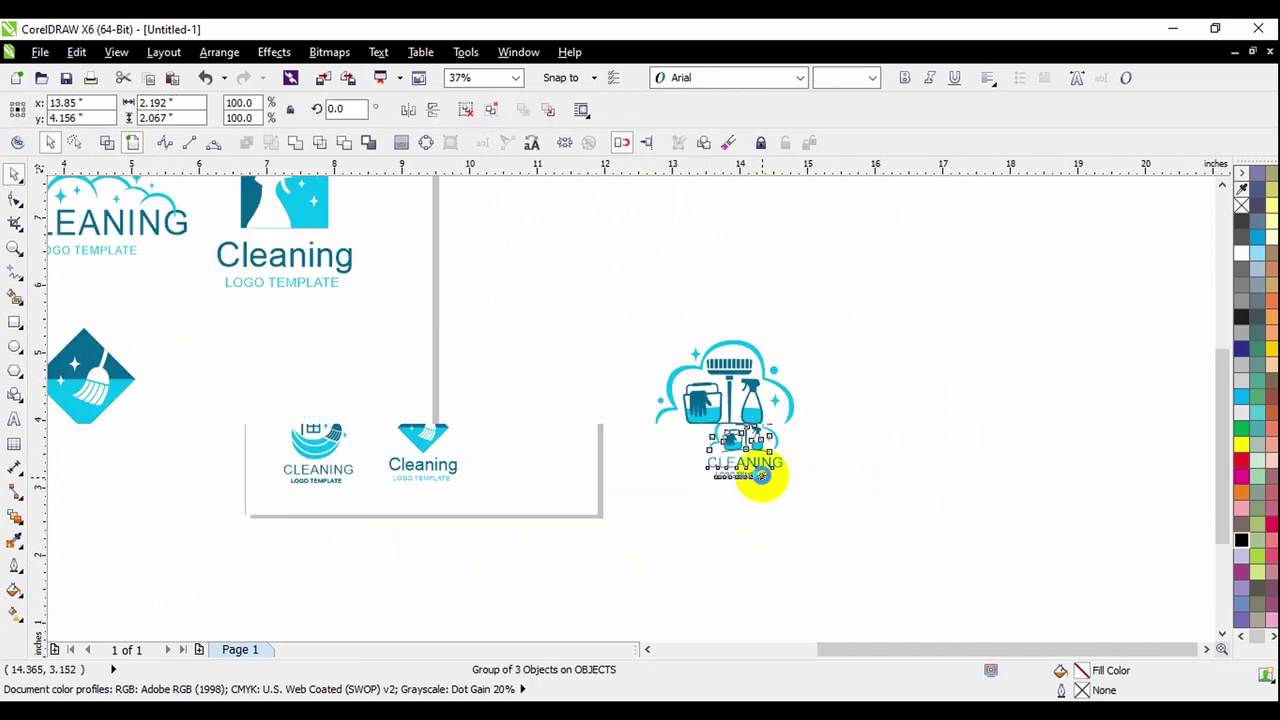
right_click(730, 410)
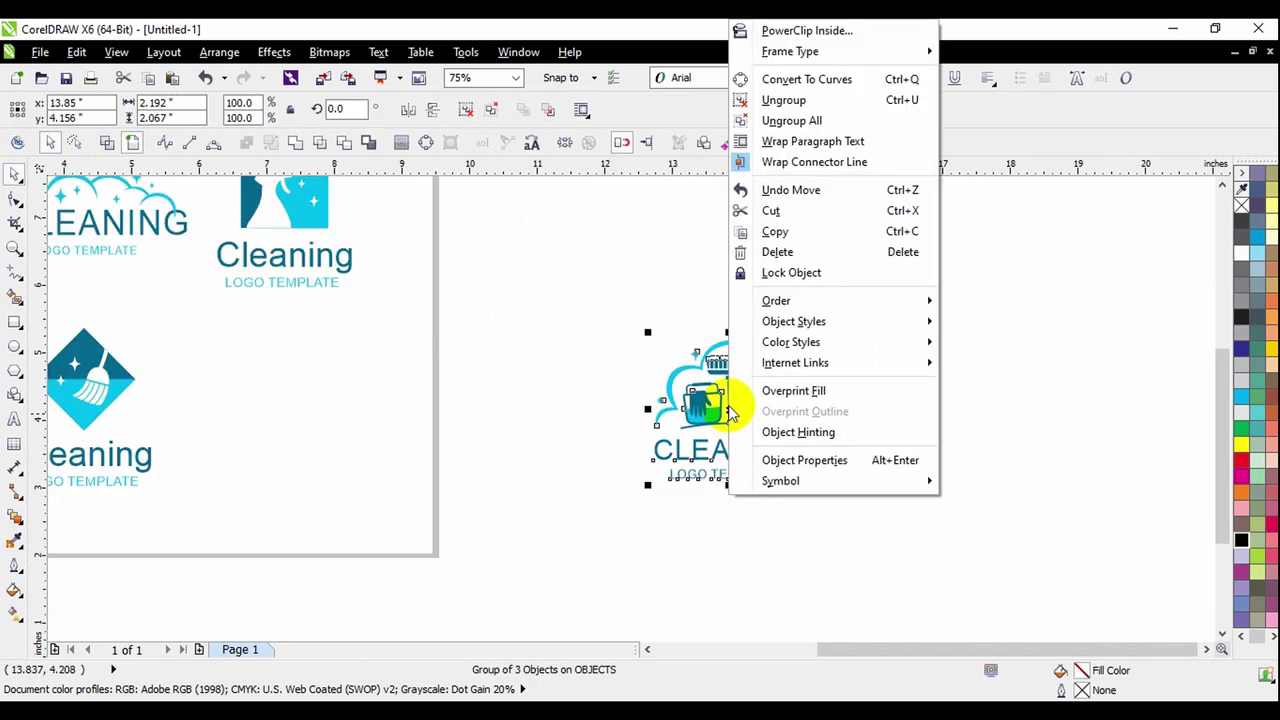
click(806, 229)
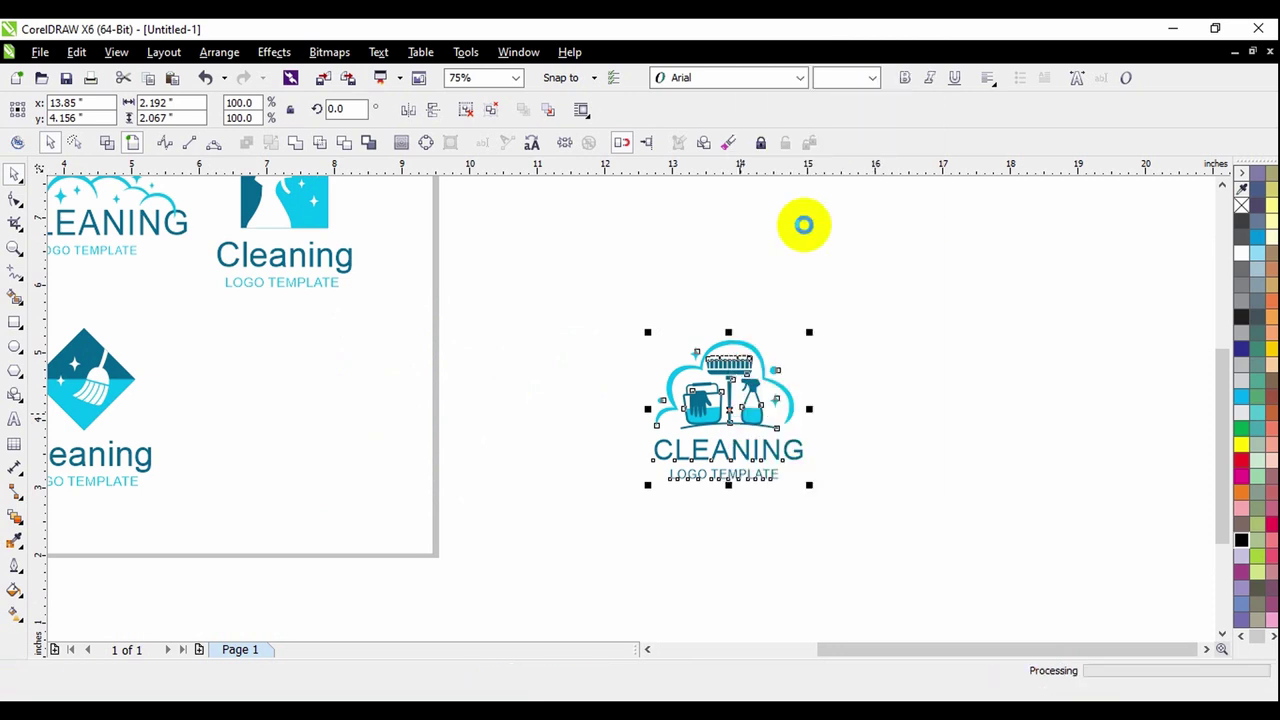
click(983, 373)
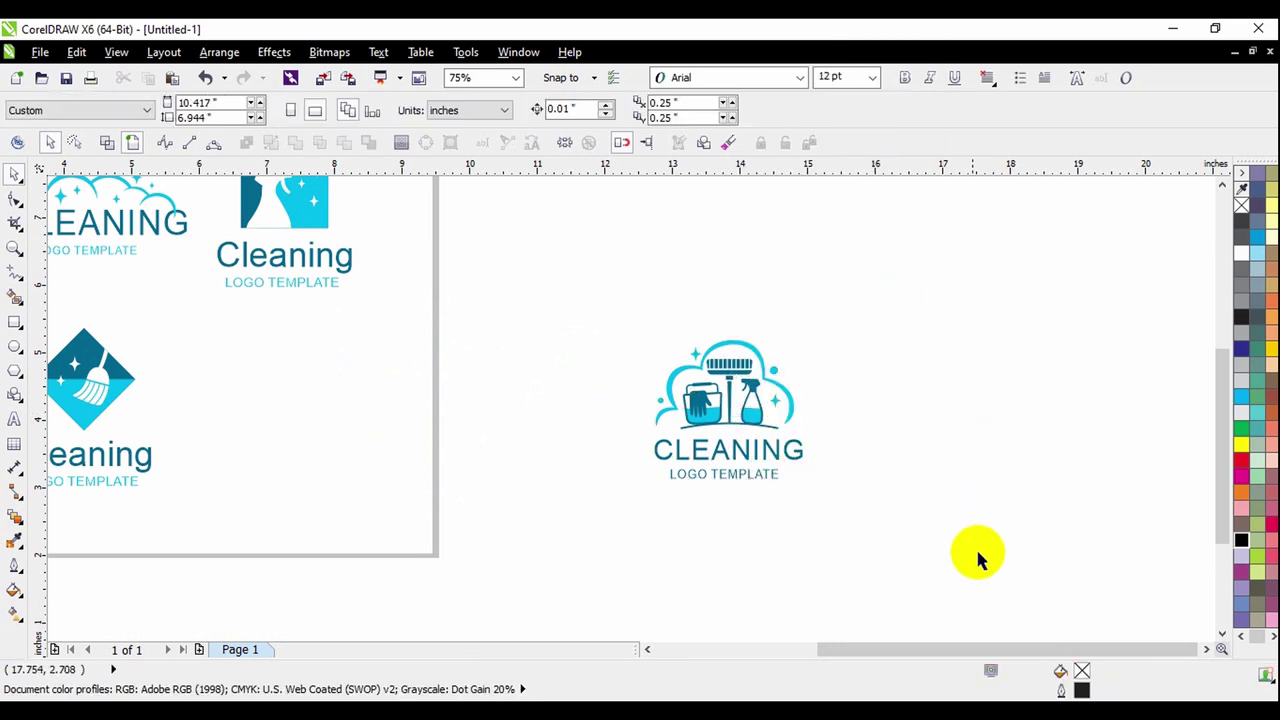
- Switch to the Lilian Cleaning.cdr document and paste the copied cleaning logo into it
click(890, 716)
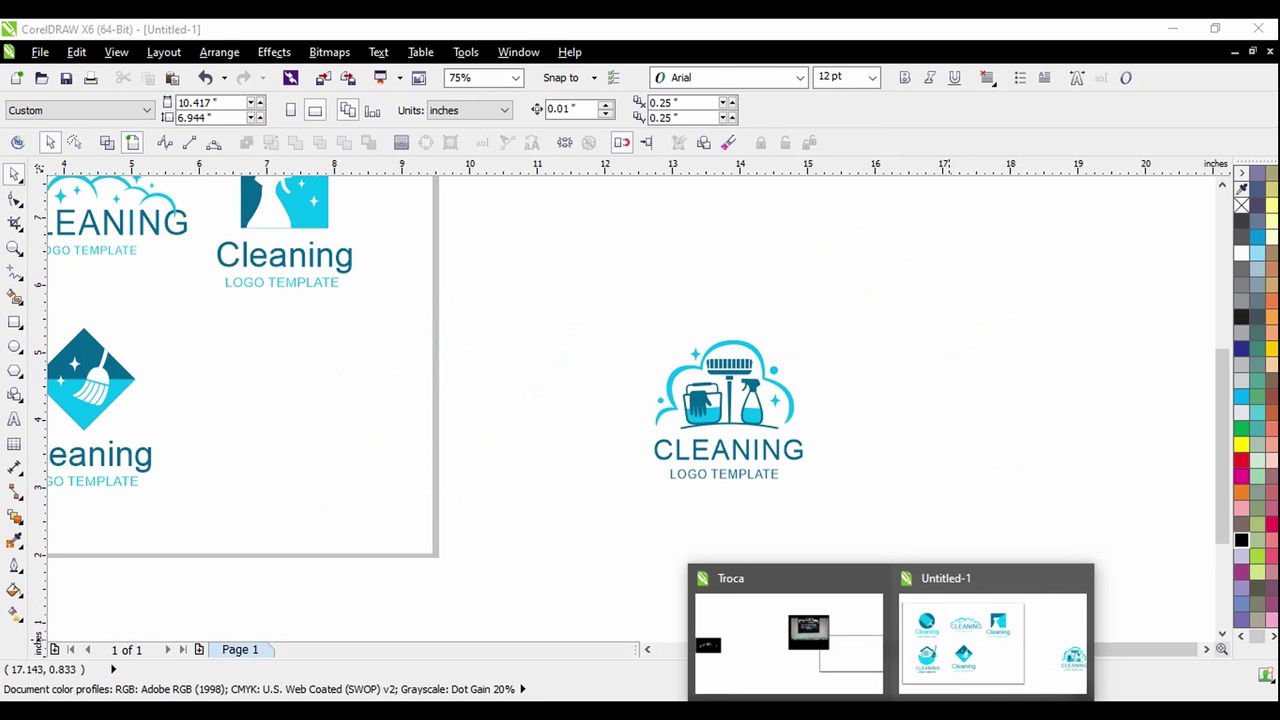
click(789, 640)
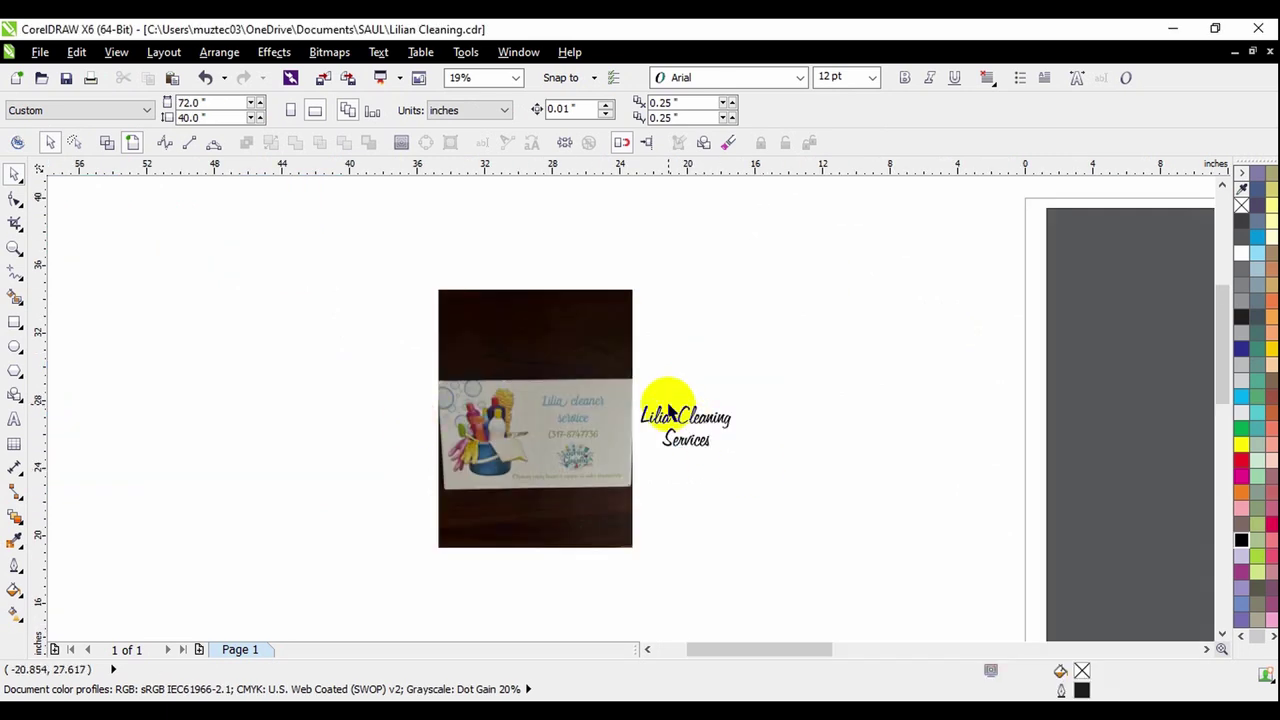
right_click(292, 341)
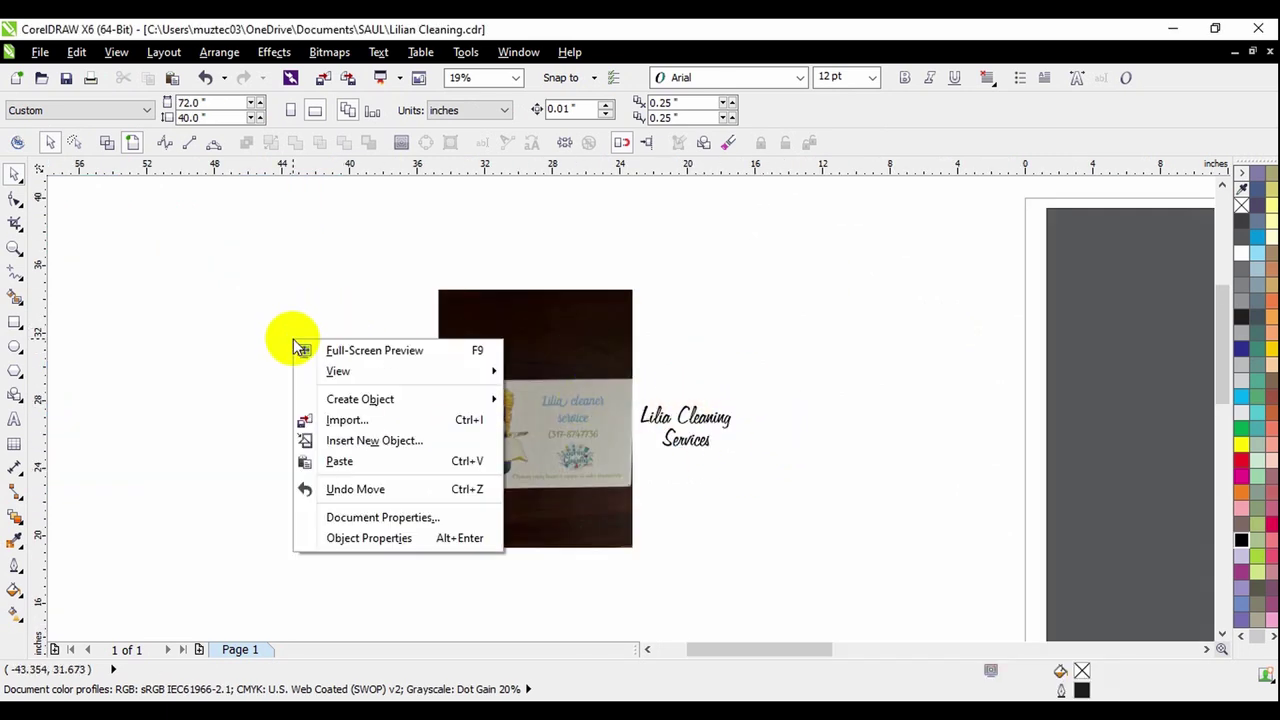
click(340, 461)
scroll(592, 310, down, 4)
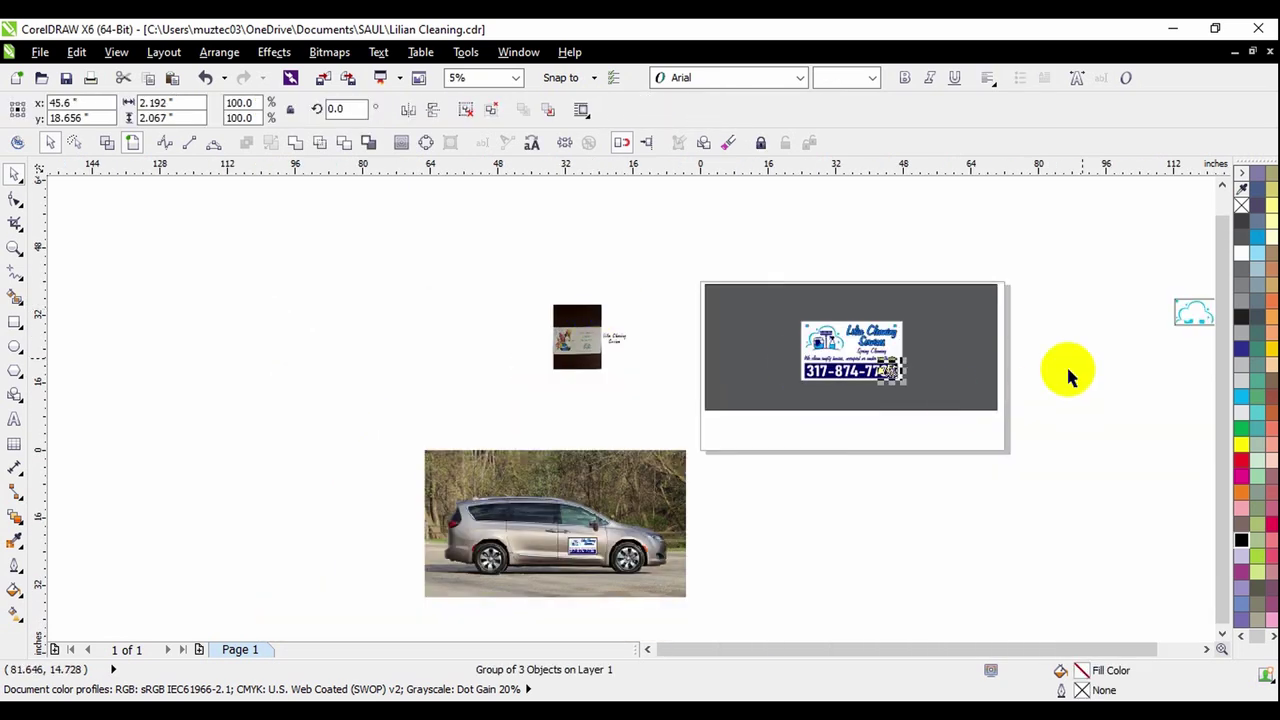
- Enlarge the pasted logo to about 6.38 by 6.02 inches and place it on the dark rectangle beside the finished sign, near X 15.96, Y 23.77
click(663, 338)
scroll(855, 368, up, 1)
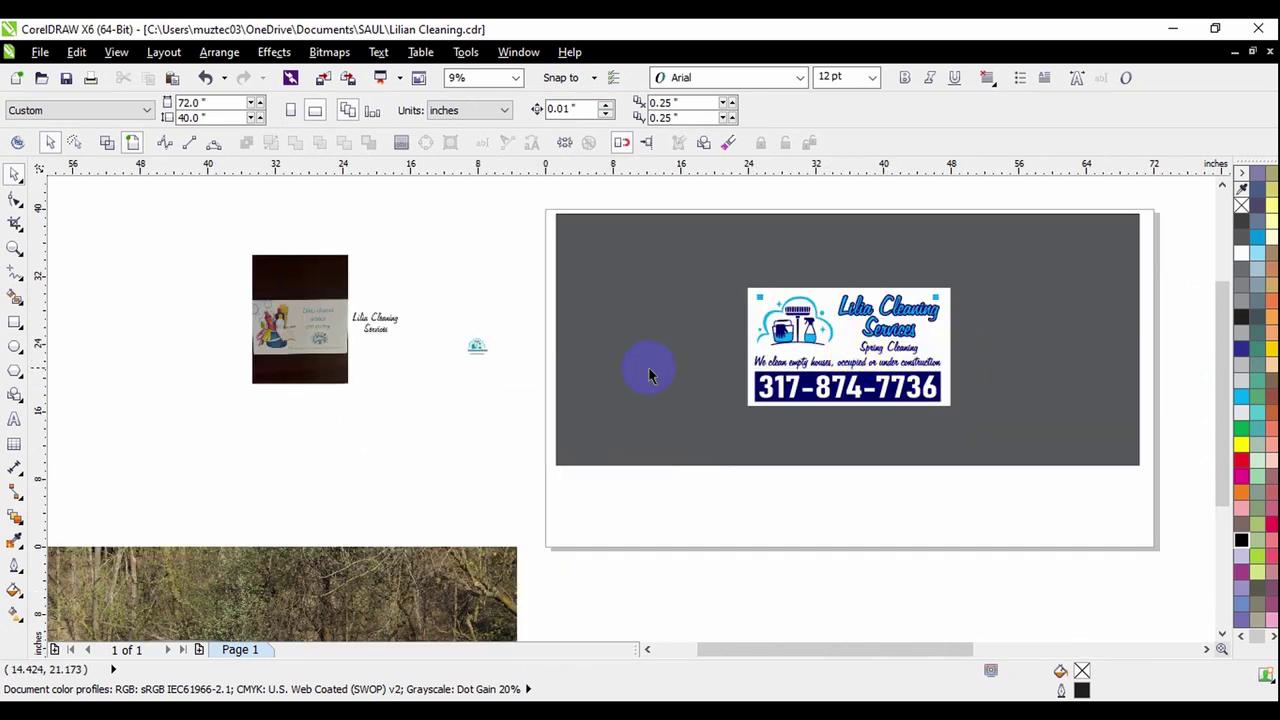
scroll(836, 328, up, 1)
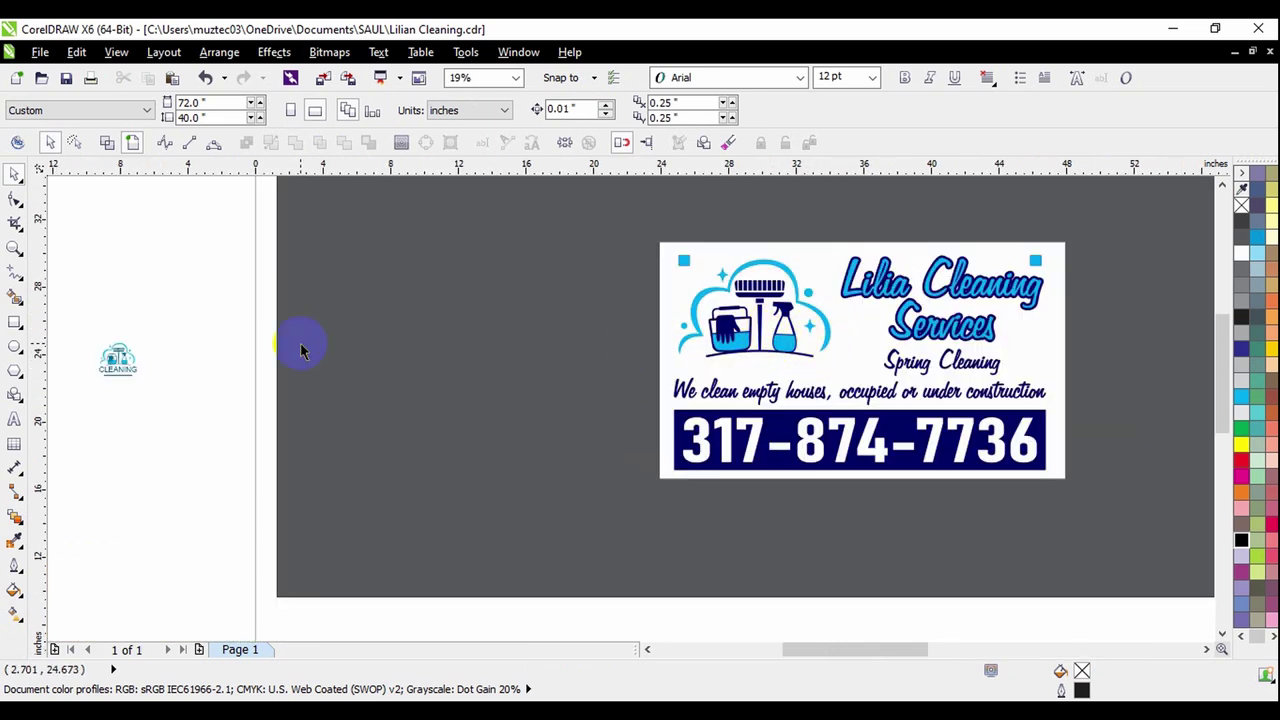
click(118, 374)
drag(118, 374, 369, 484)
scroll(563, 340, up, 1)
scroll(770, 435, down, 1)
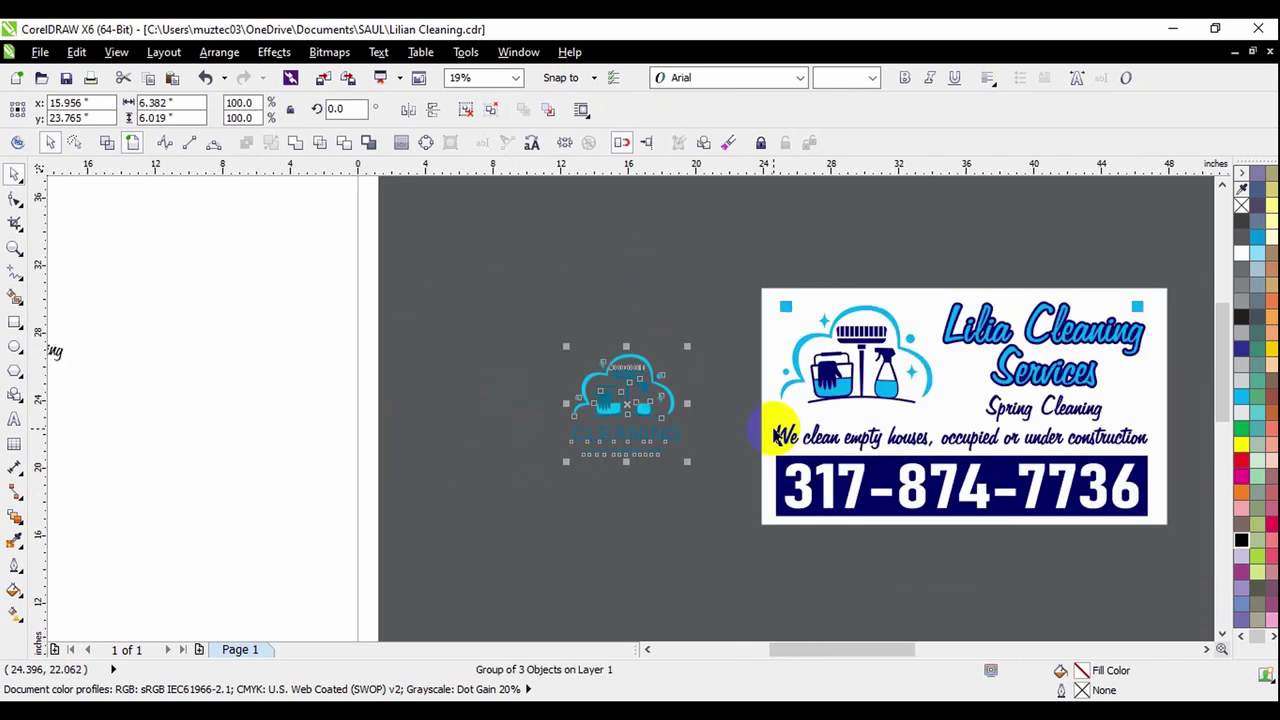
- Compare the water edges and outlines of the bucket and spray bottle in the pasted logo with those on the finished sign
click(337, 423)
scroll(639, 400, up, 2)
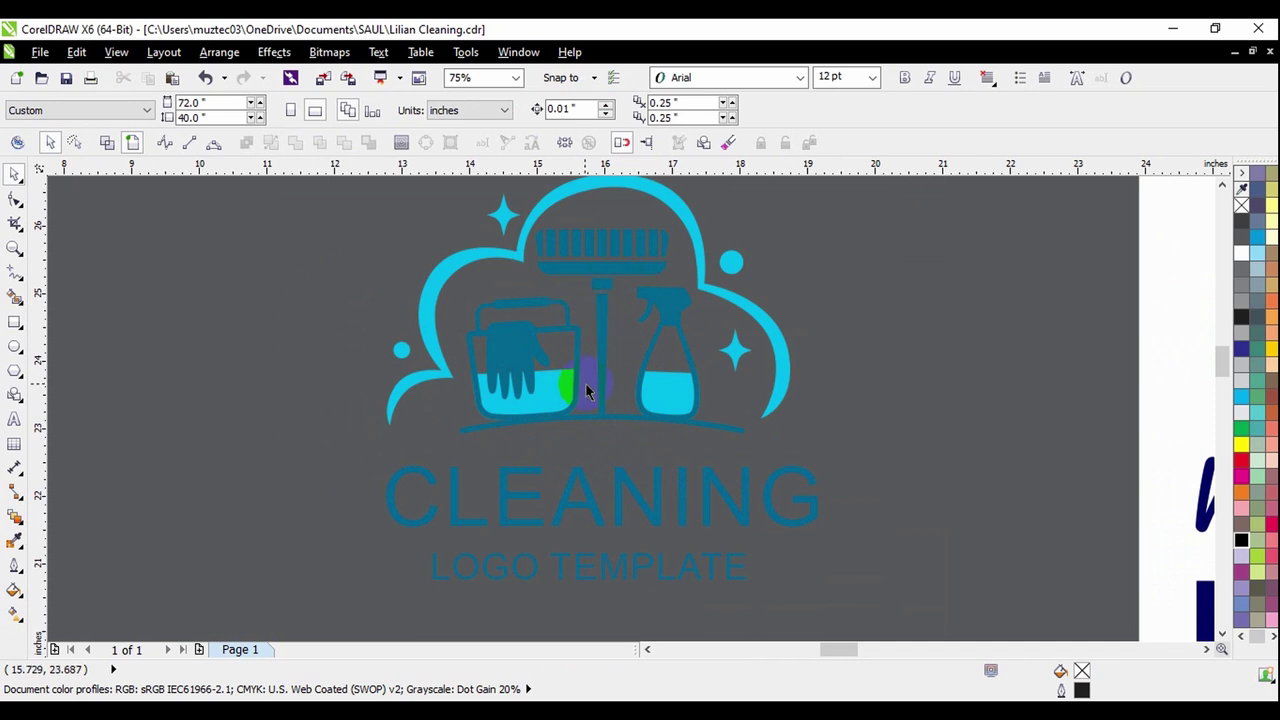
scroll(587, 390, up, 2)
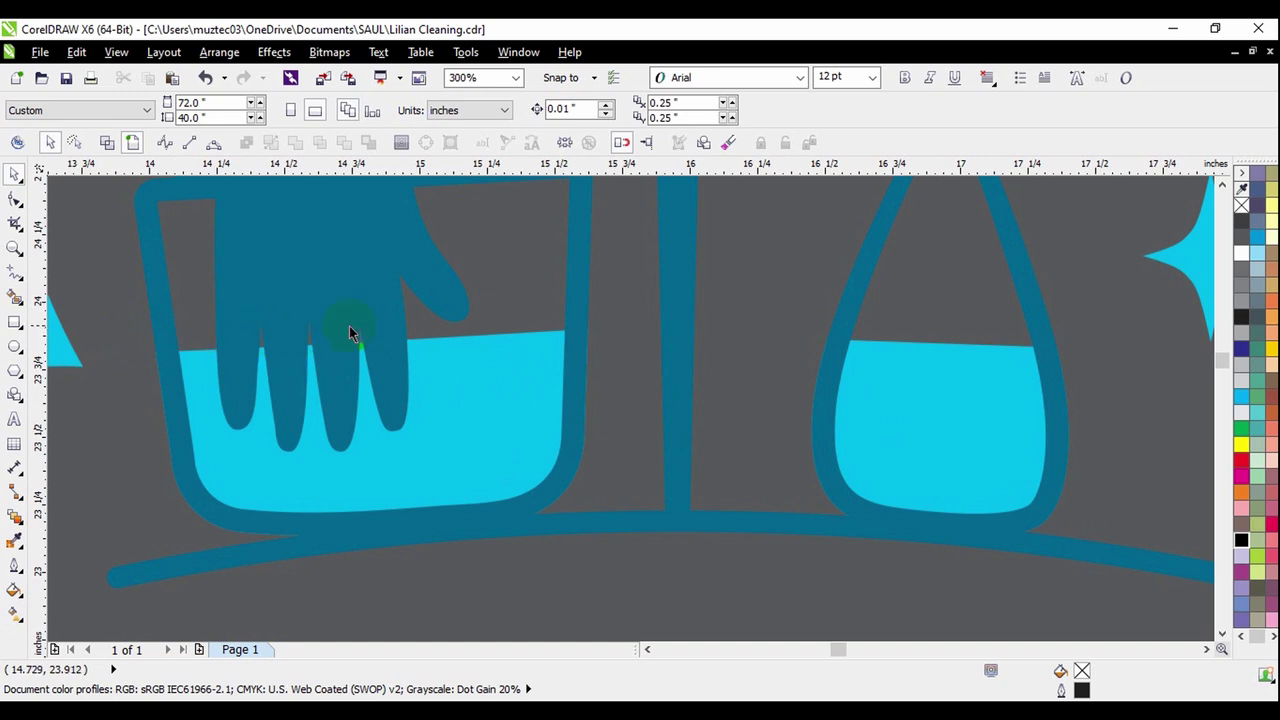
scroll(280, 400, down, 5)
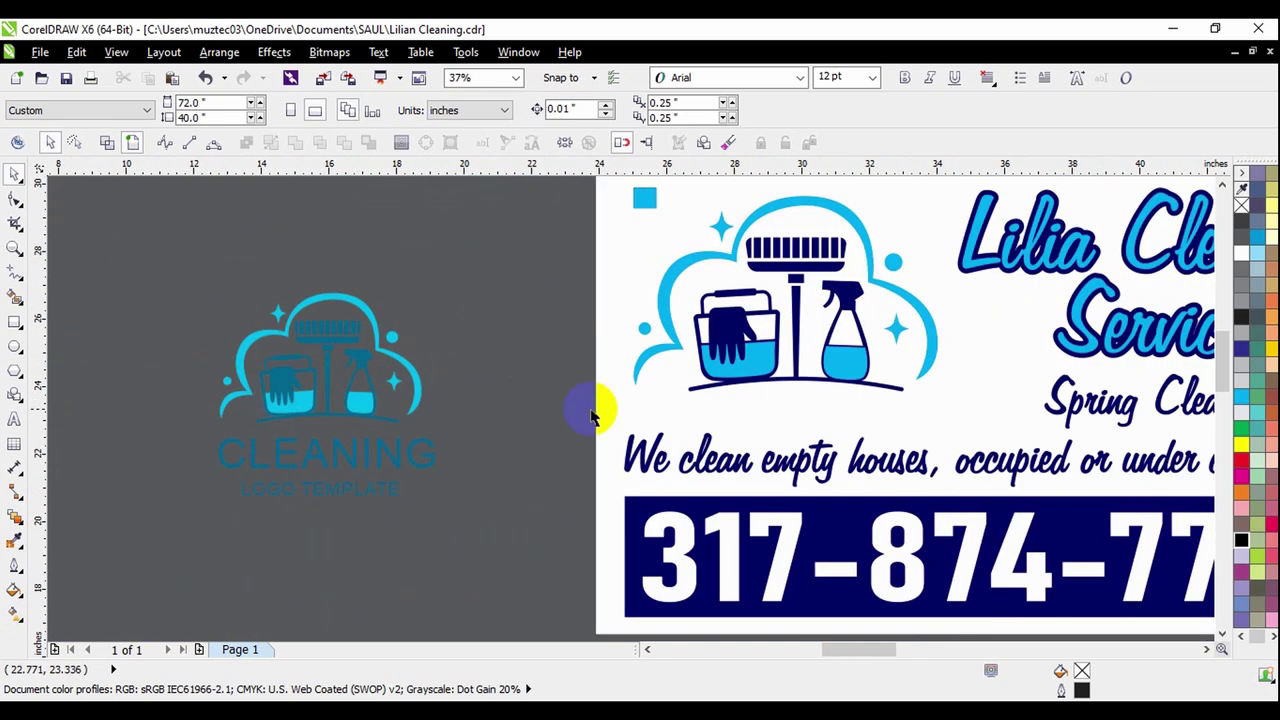
scroll(712, 355, up, 5)
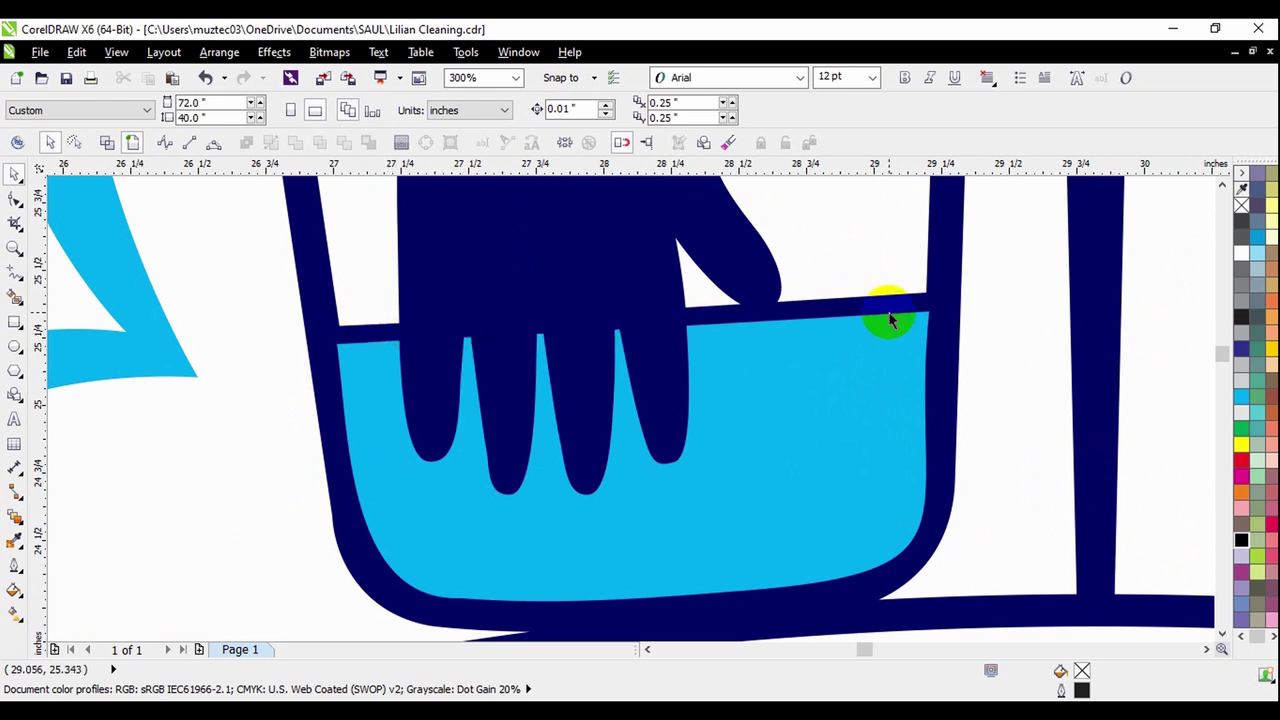
scroll(866, 370, down, 2)
scroll(866, 366, up, 1)
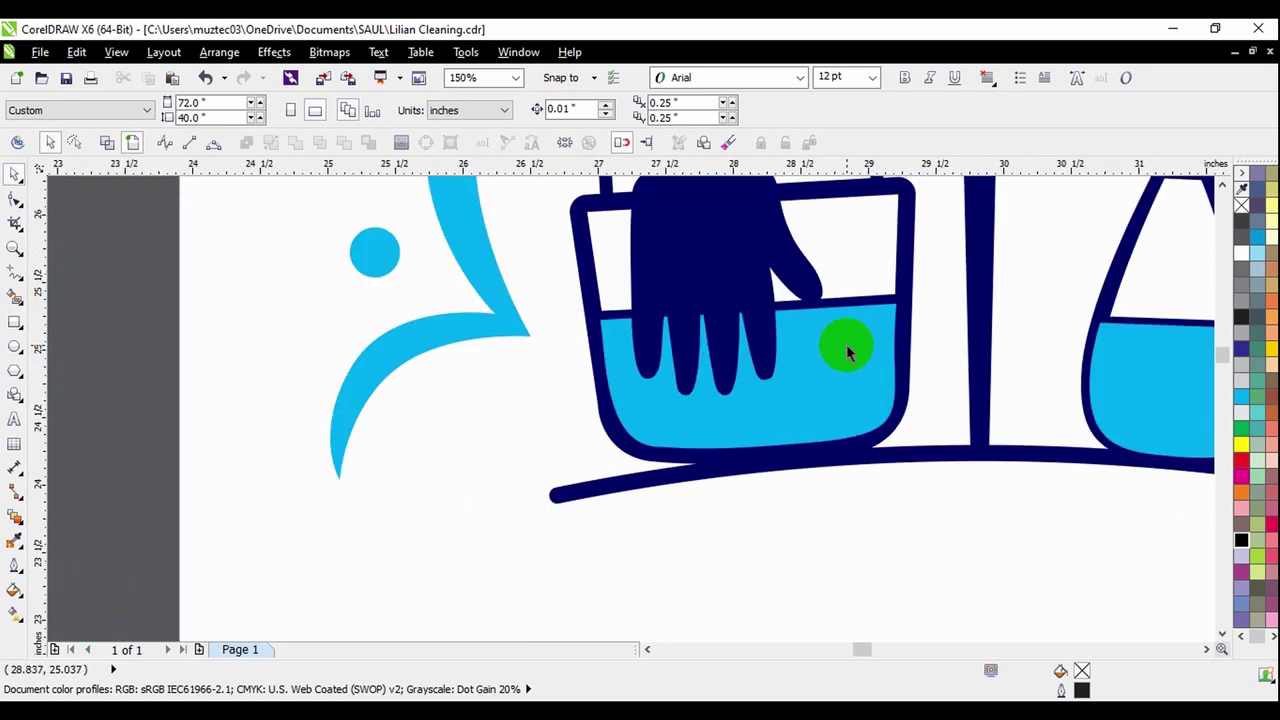
scroll(835, 321, down, 1)
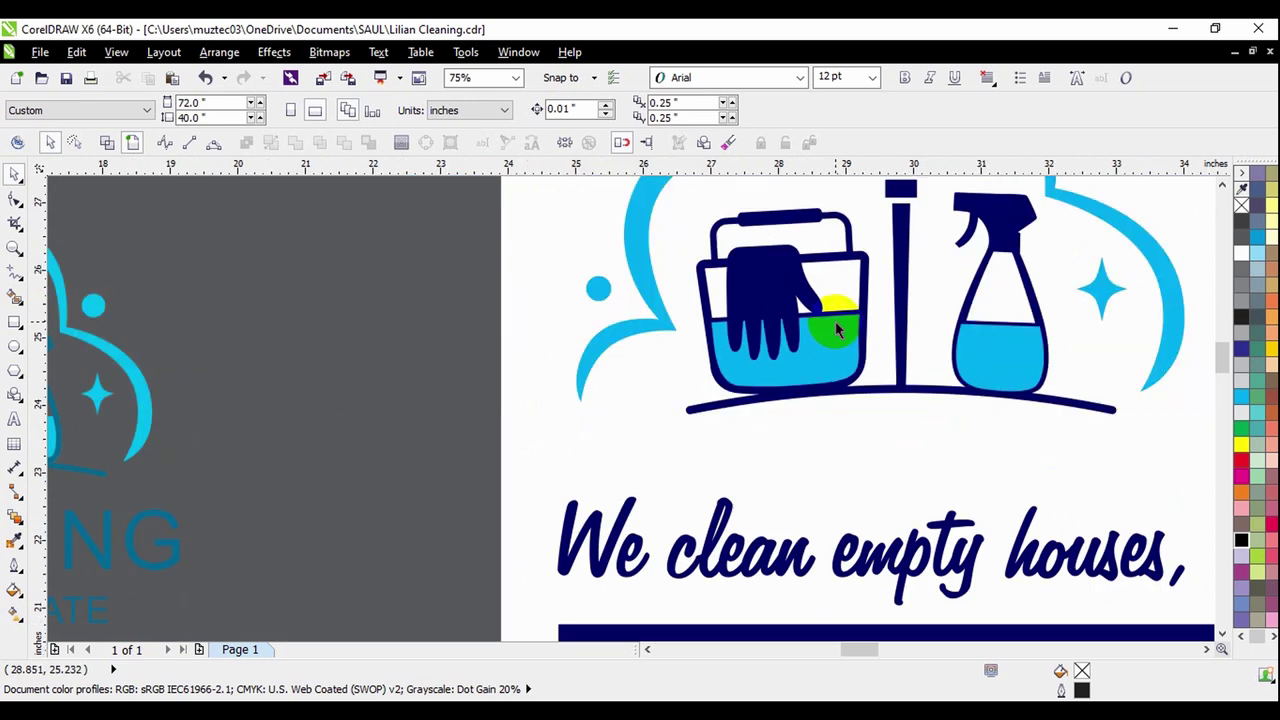
scroll(835, 321, down, 2)
scroll(382, 398, up, 3)
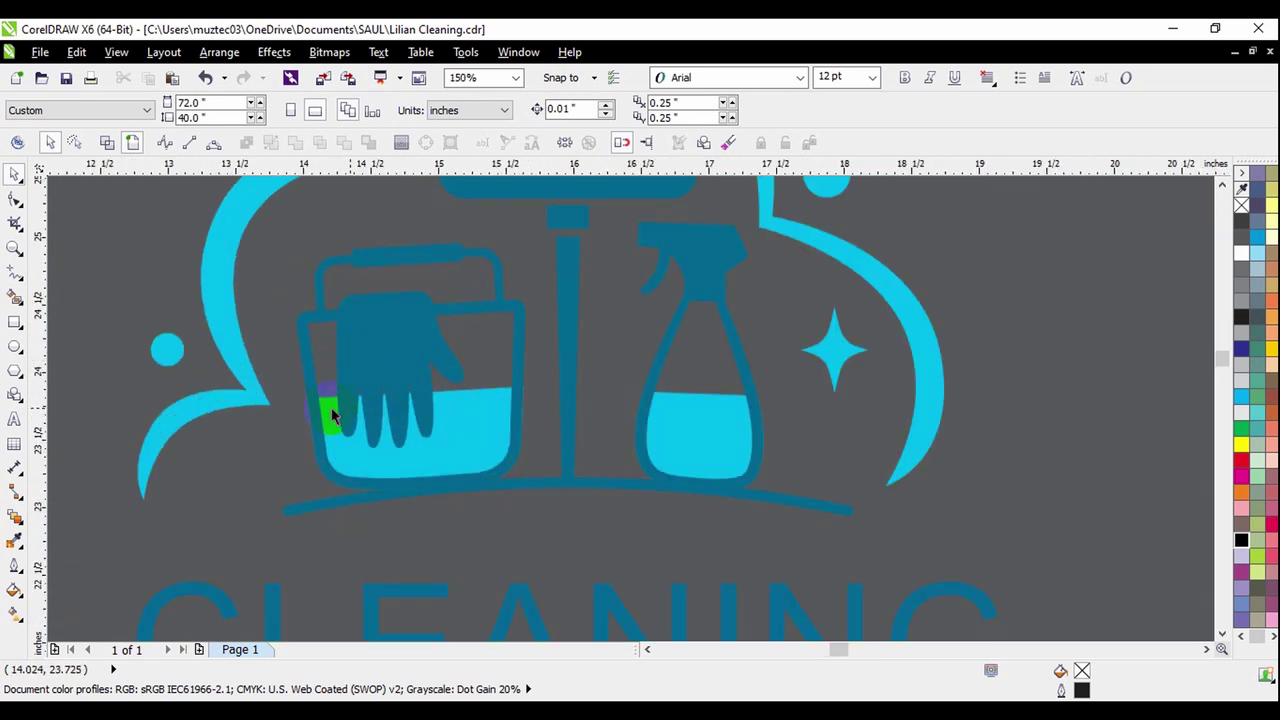
scroll(323, 394, up, 4)
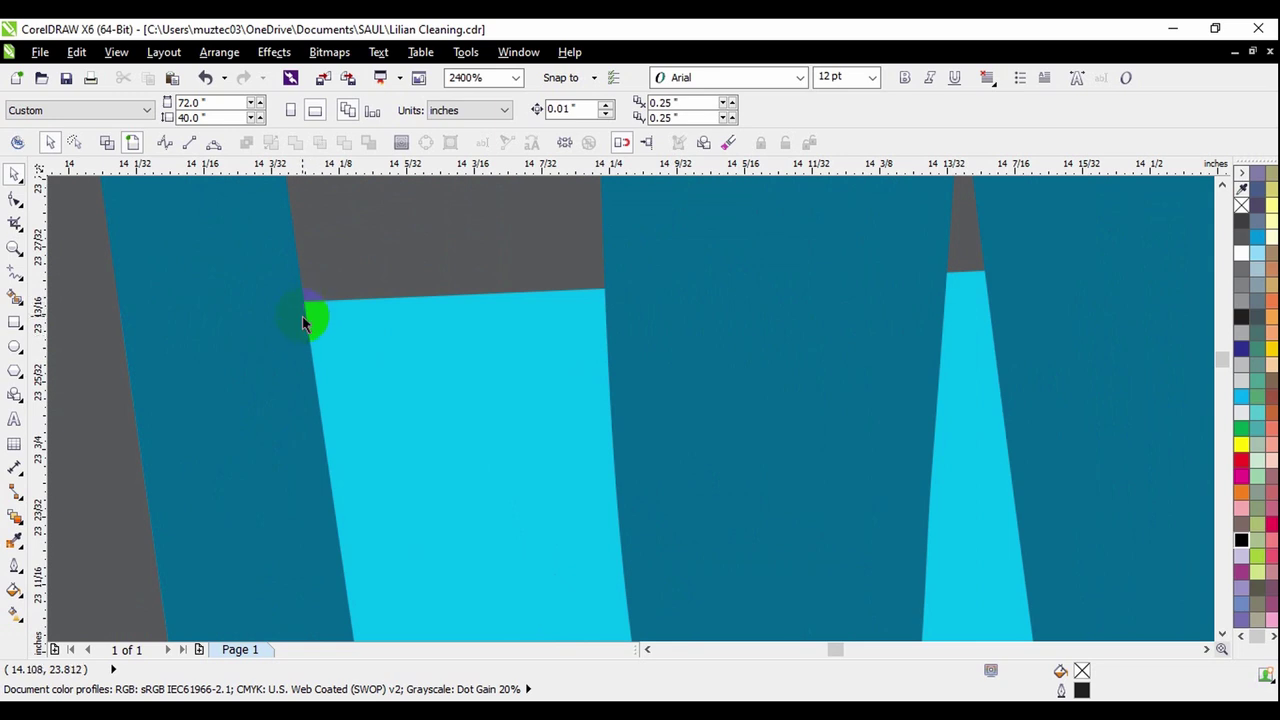
scroll(288, 390, down, 4)
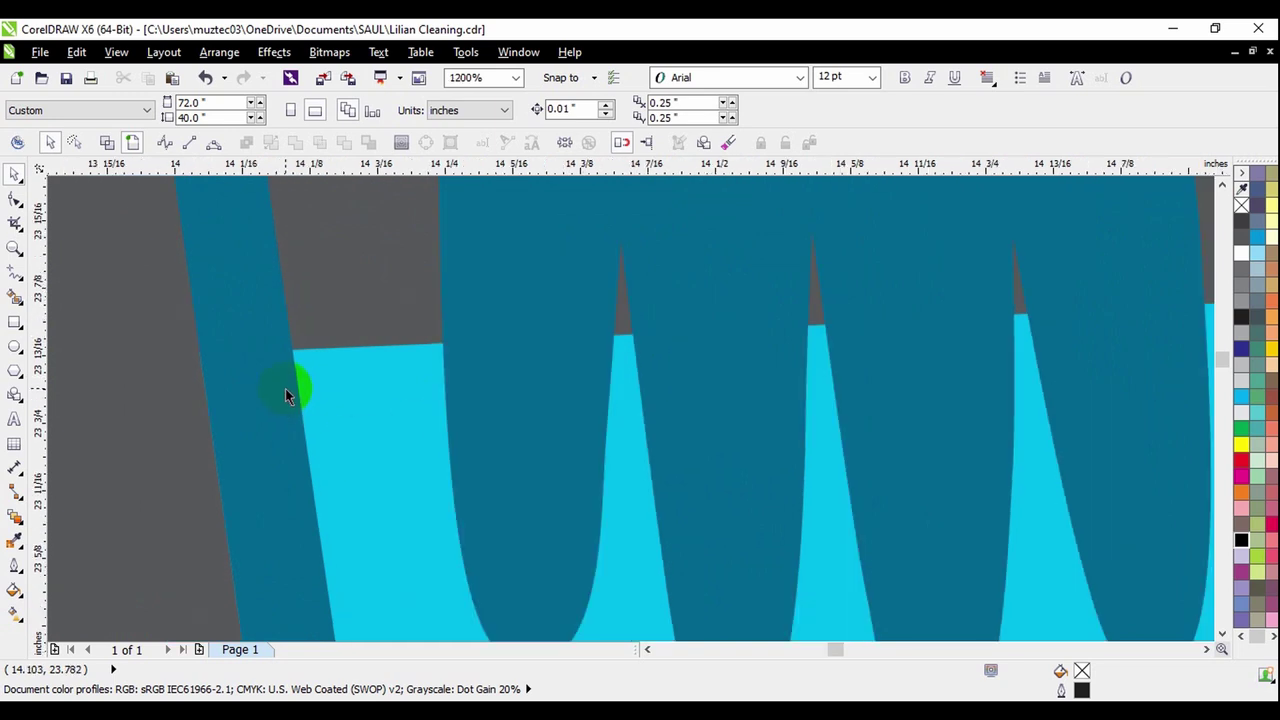
scroll(288, 386, down, 2)
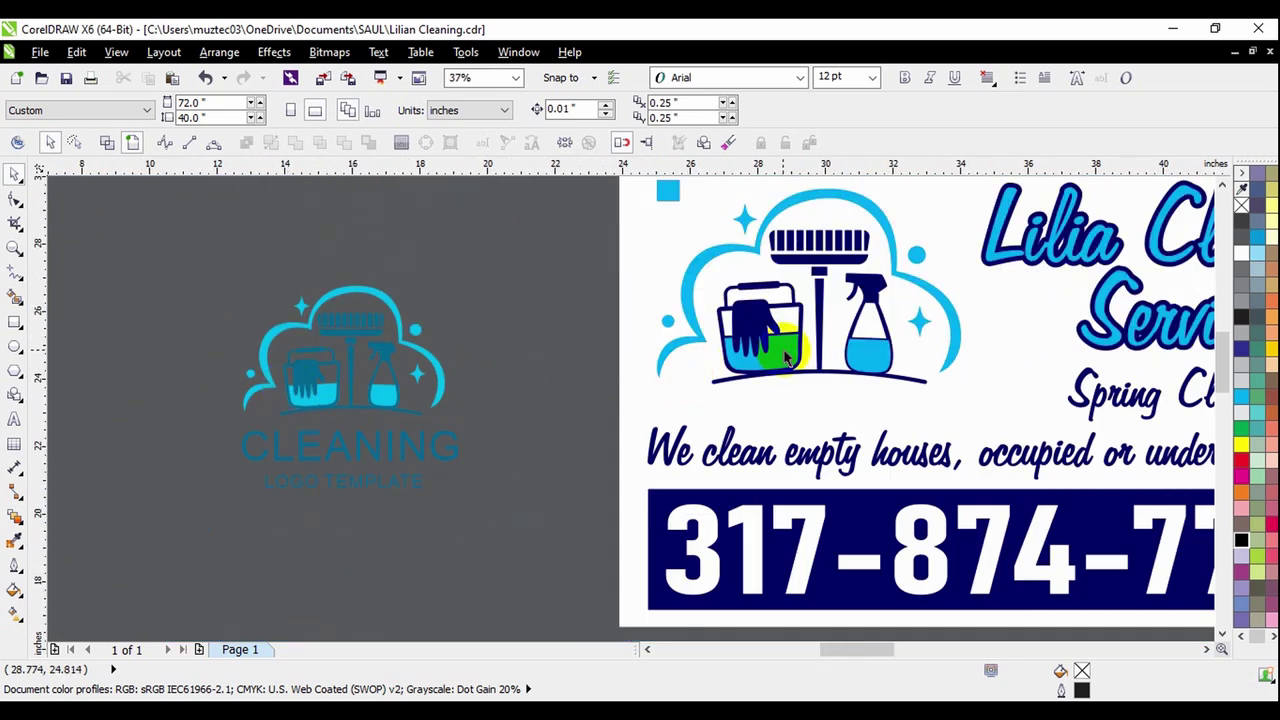
scroll(750, 345, up, 2)
click(835, 335)
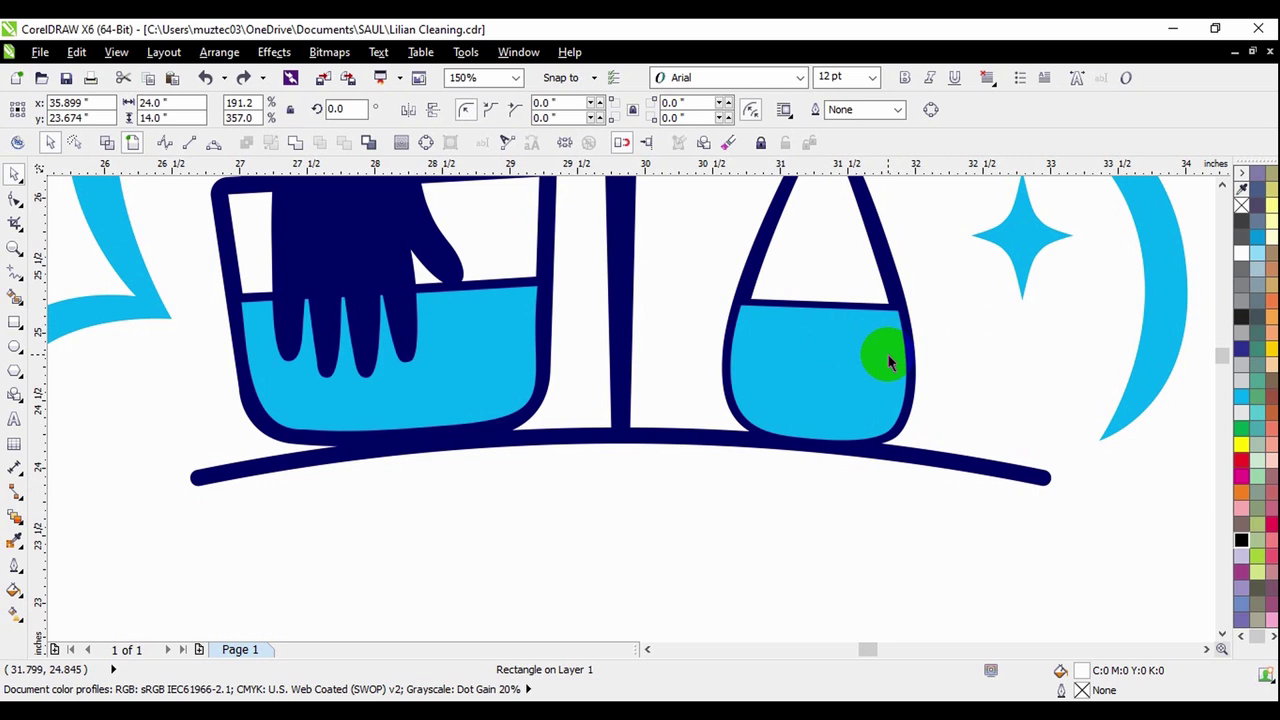
scroll(887, 353, down, 1)
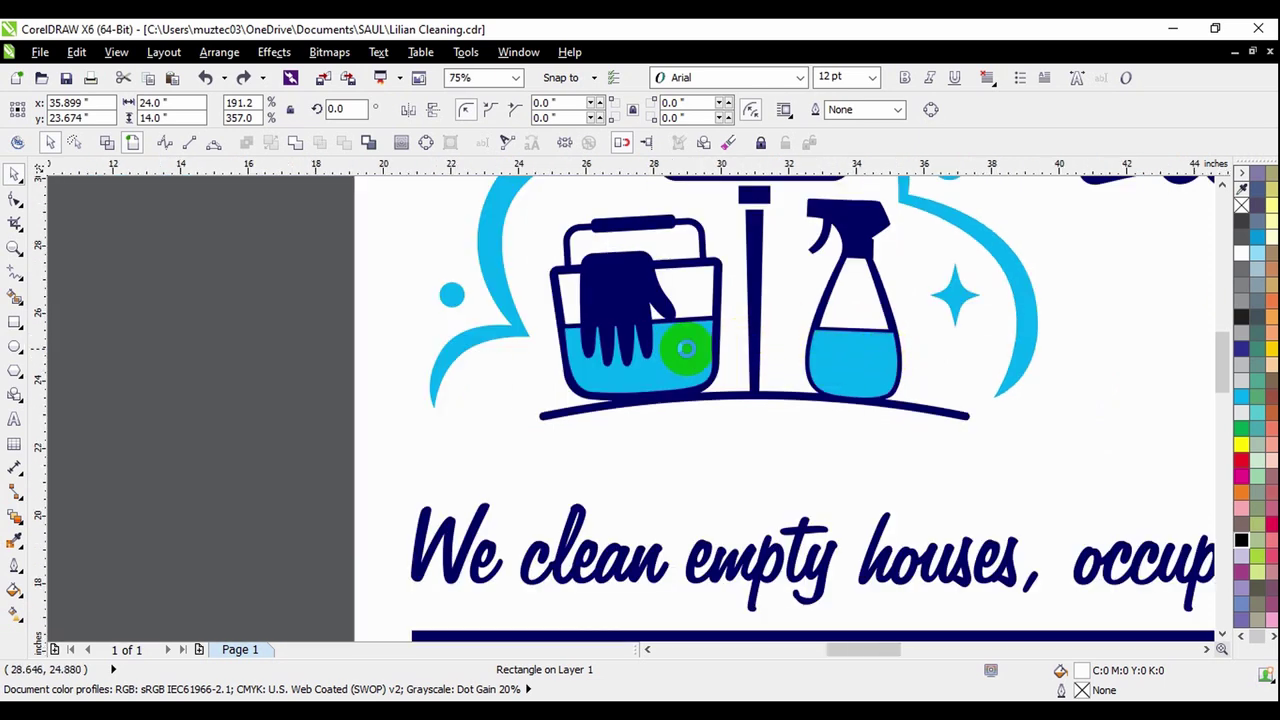
scroll(686, 349, down, 3)
scroll(595, 343, down, 2)
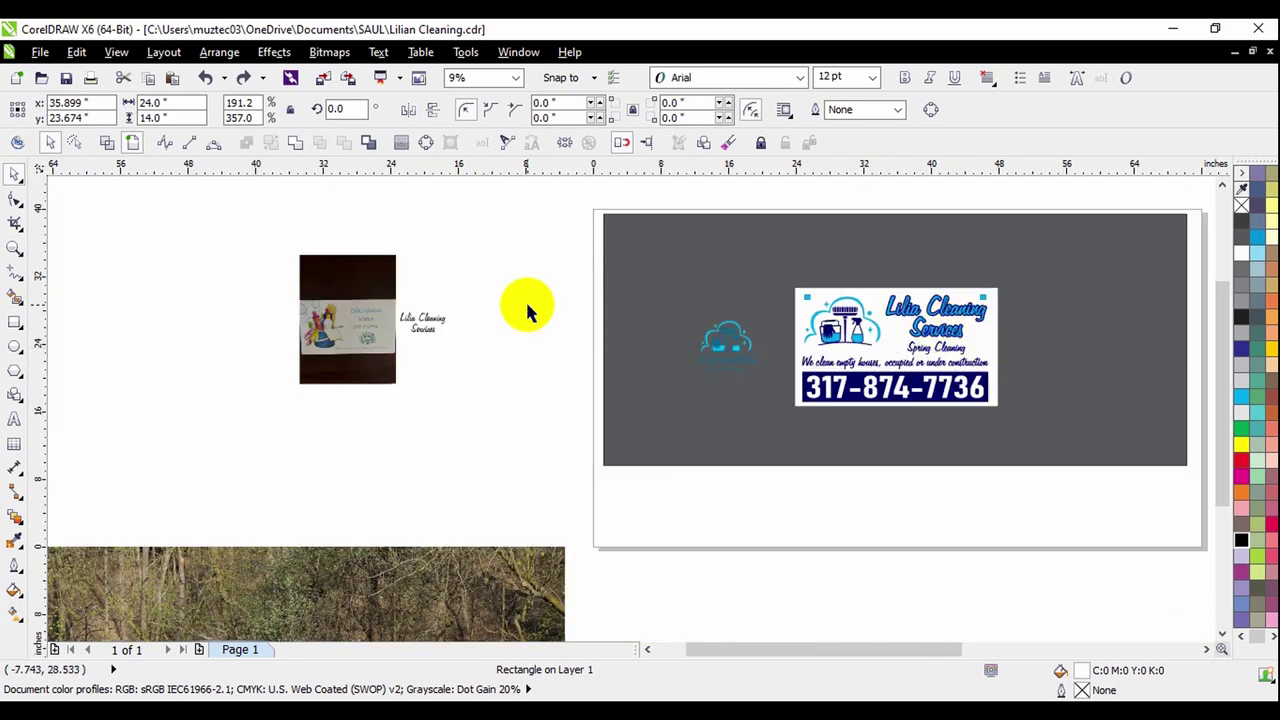
- Move the pasted logo off the dark rectangle into the blank area left of the page, centred at about X -7.75 inches
drag(543, 286, 683, 369)
drag(773, 400, 773, 400)
drag(725, 362, 507, 372)
click(508, 331)
scroll(508, 331, up, 5)
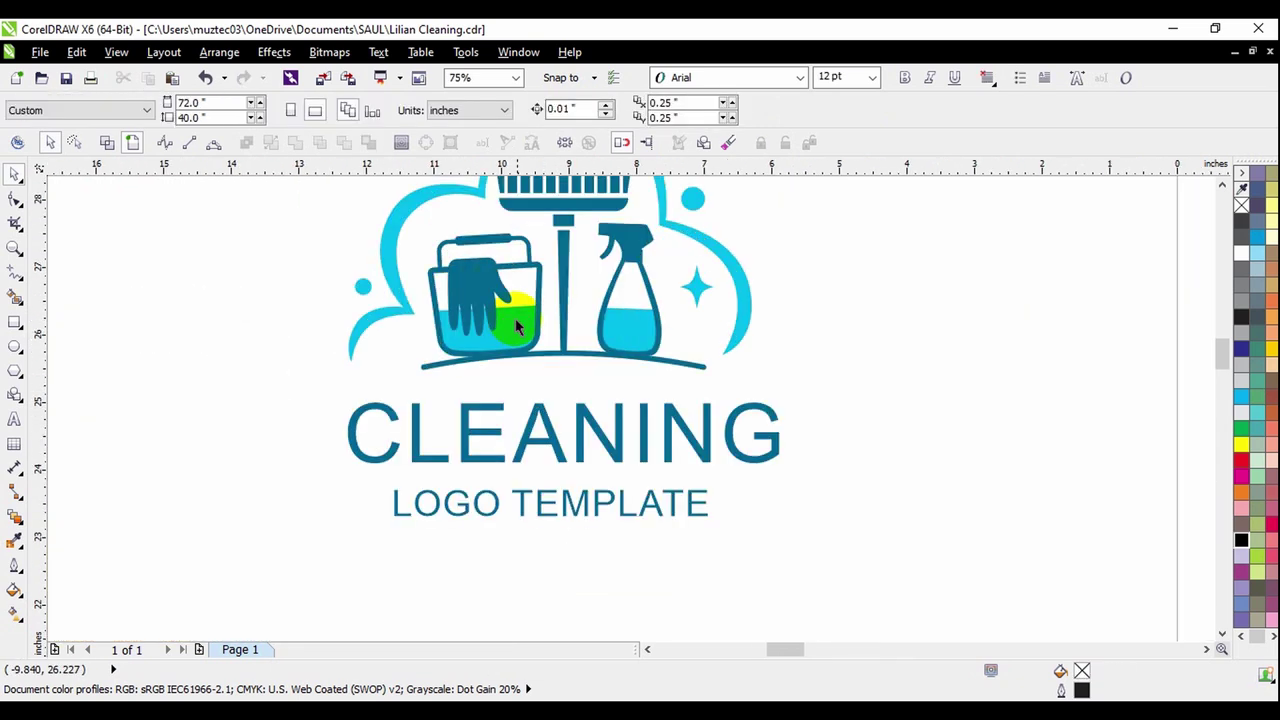
scroll(545, 360, down, 2)
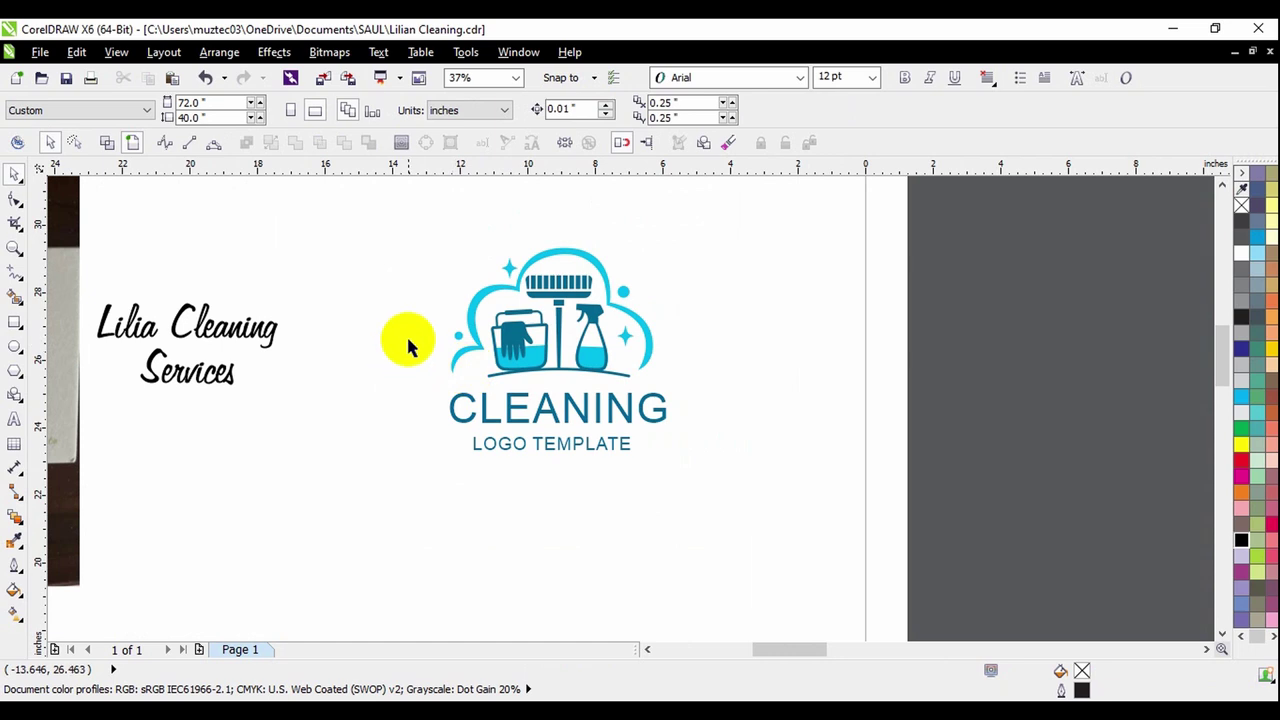
scroll(510, 362, up, 2)
scroll(520, 370, down, 2)
drag(522, 372, 580, 369)
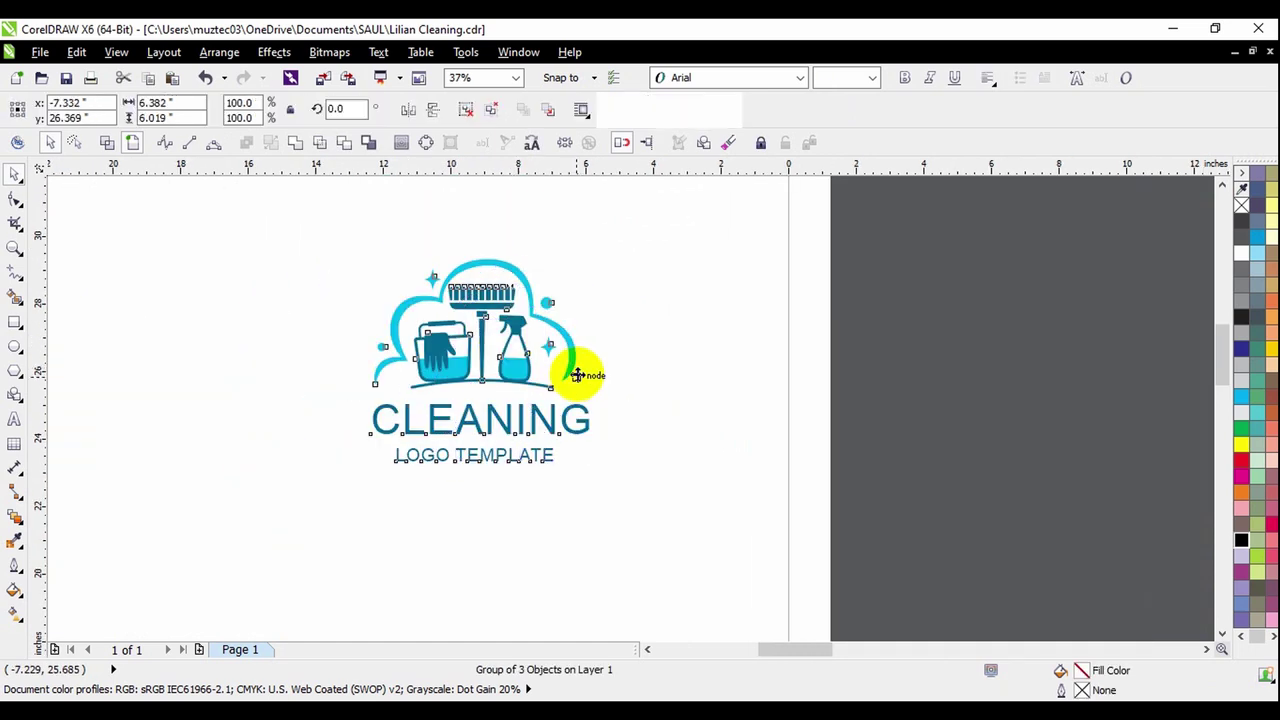
click(691, 406)
scroll(583, 318, up, 2)
drag(594, 314, 566, 321)
click(770, 336)
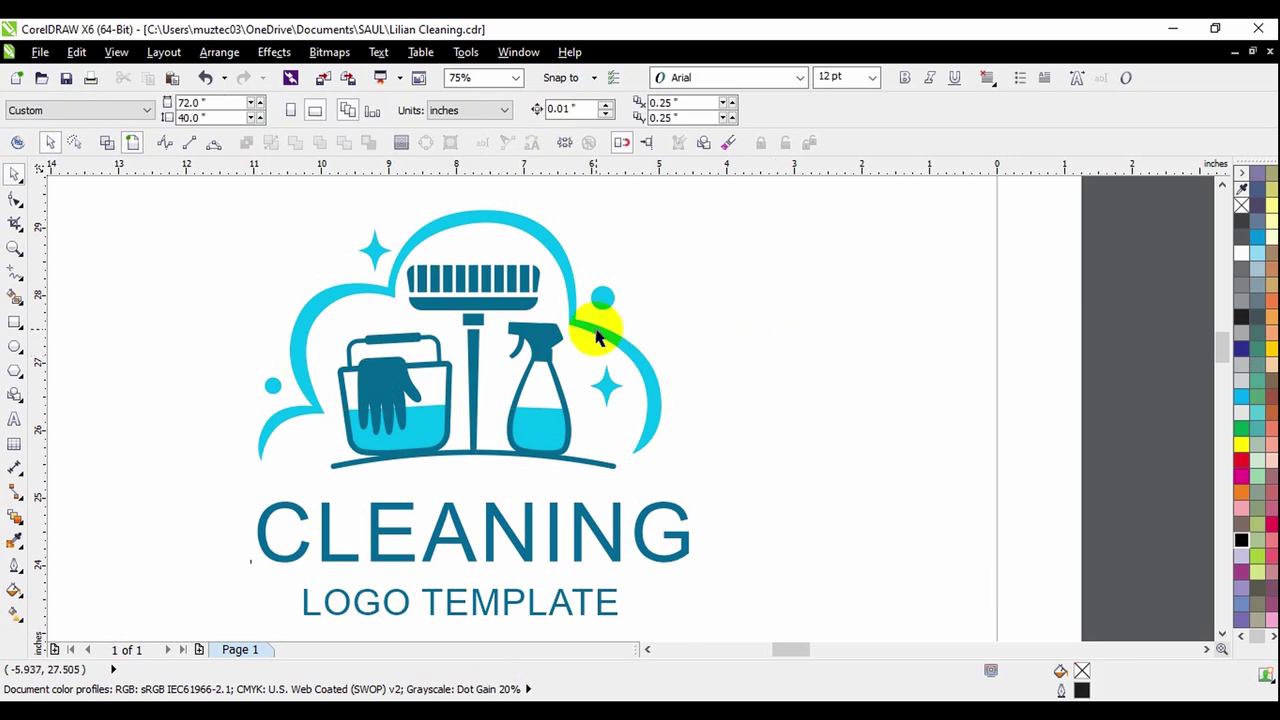
- Ungroup all objects of the pasted cleaning logo and clear the selection
click(620, 346)
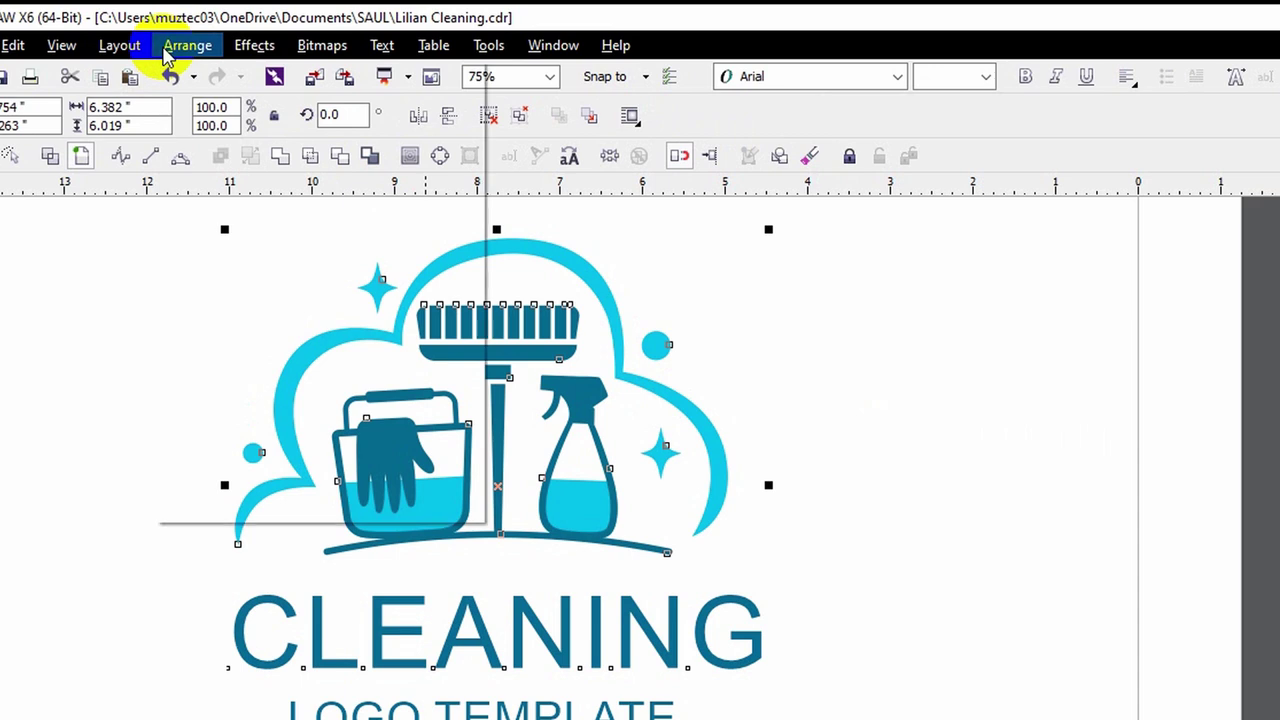
click(166, 50)
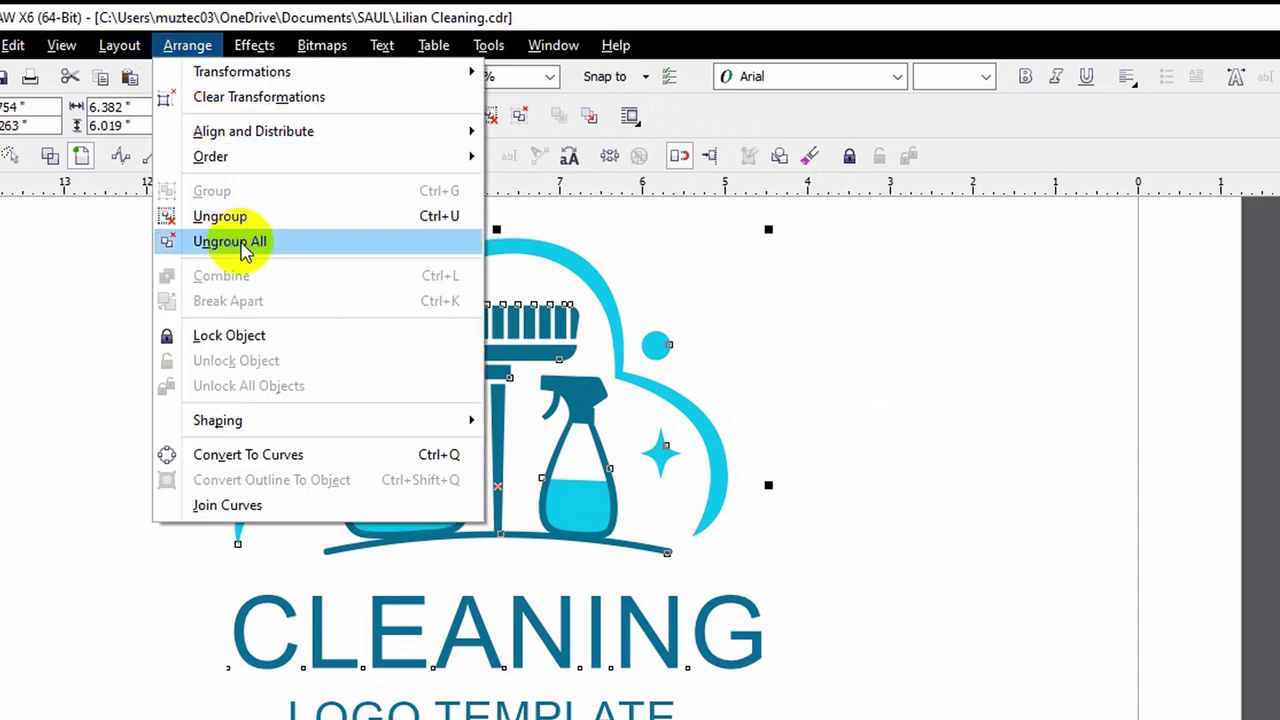
click(243, 245)
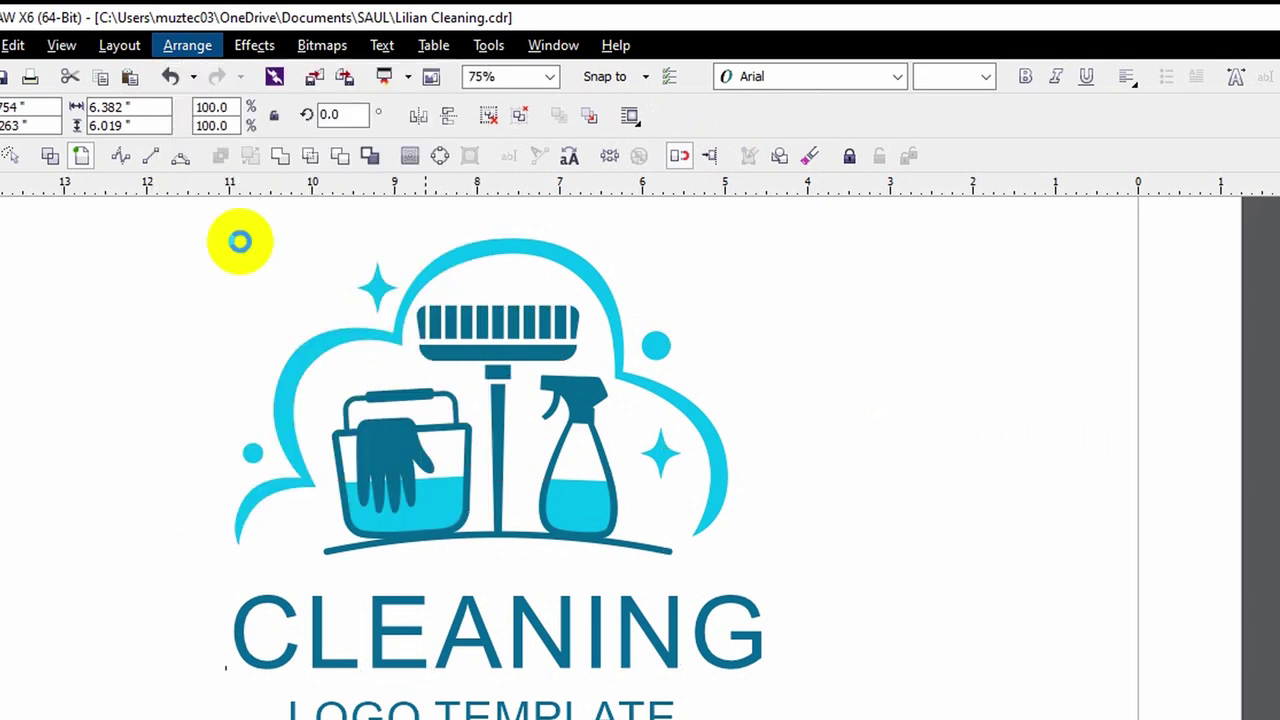
key(Escape)
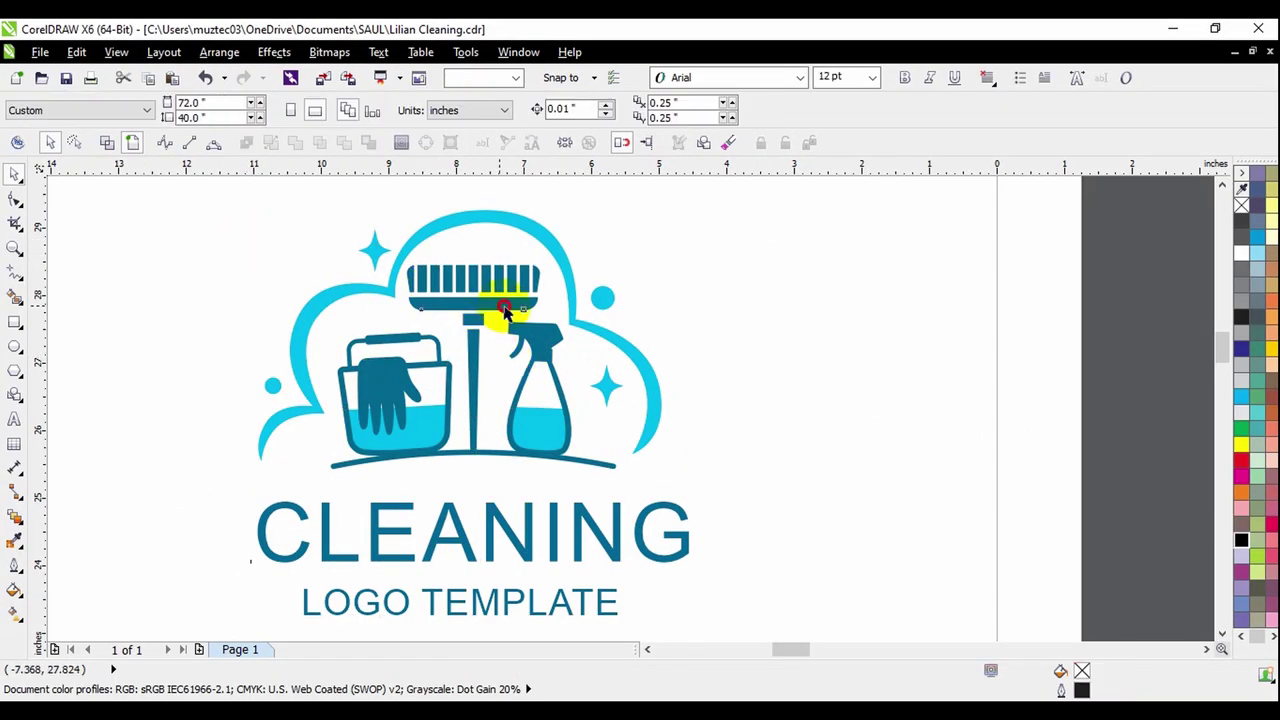
- Try moving the lower bar of the broom head away from the logo and undo the move
drag(505, 311, 619, 306)
key(ctrl+z)
key(Escape)
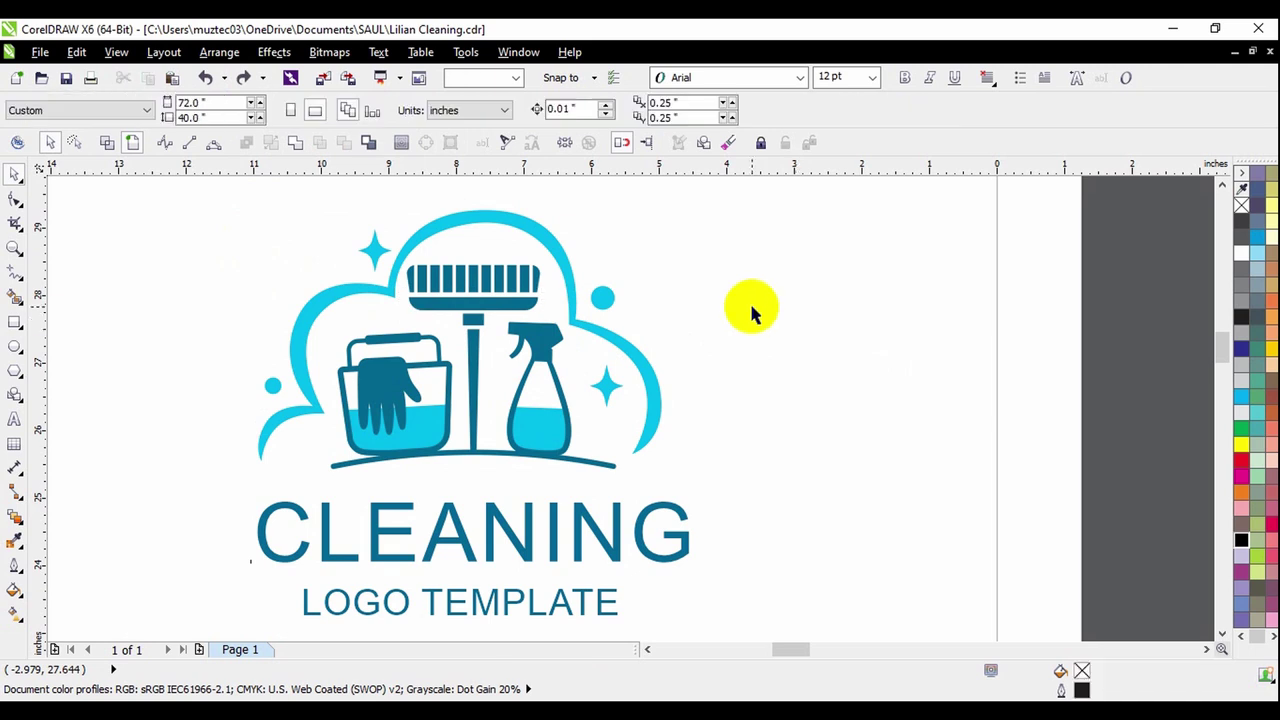
- Delete the CLEANING and LOGO TEMPLATE text lines below the logo artwork
scroll(605, 335, down, 1)
scroll(605, 335, left, 1)
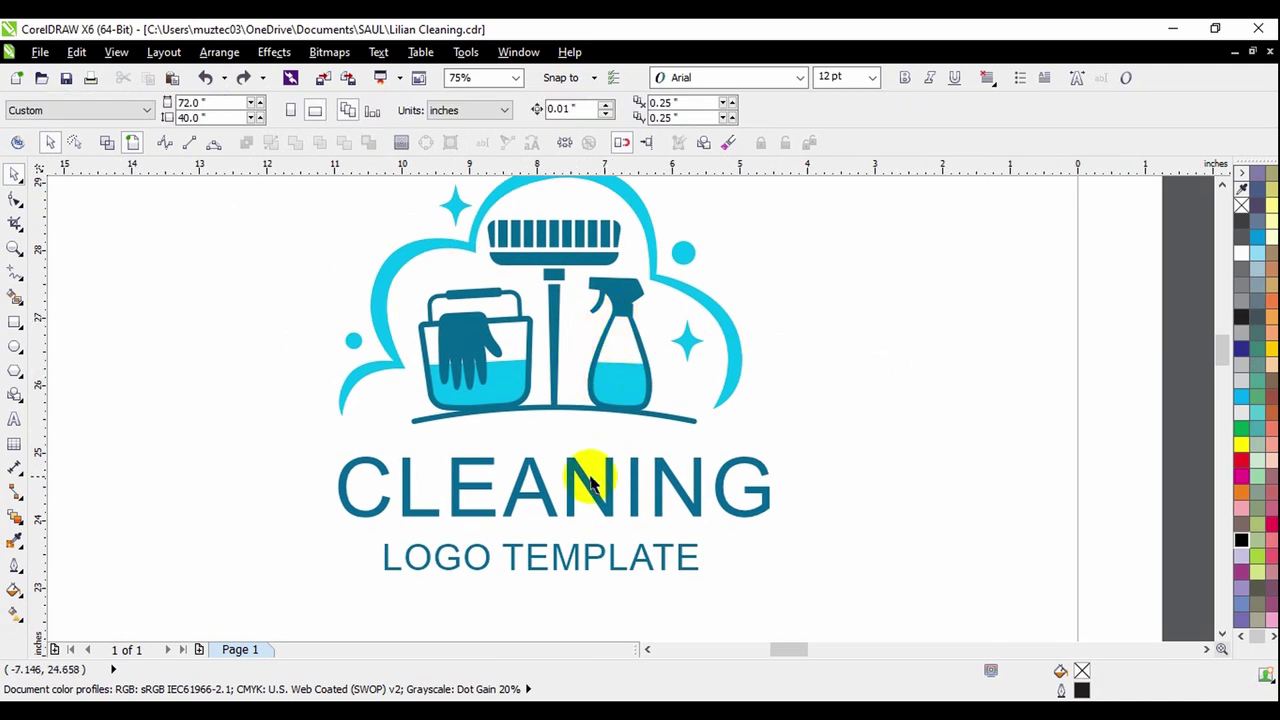
drag(292, 440, 850, 595)
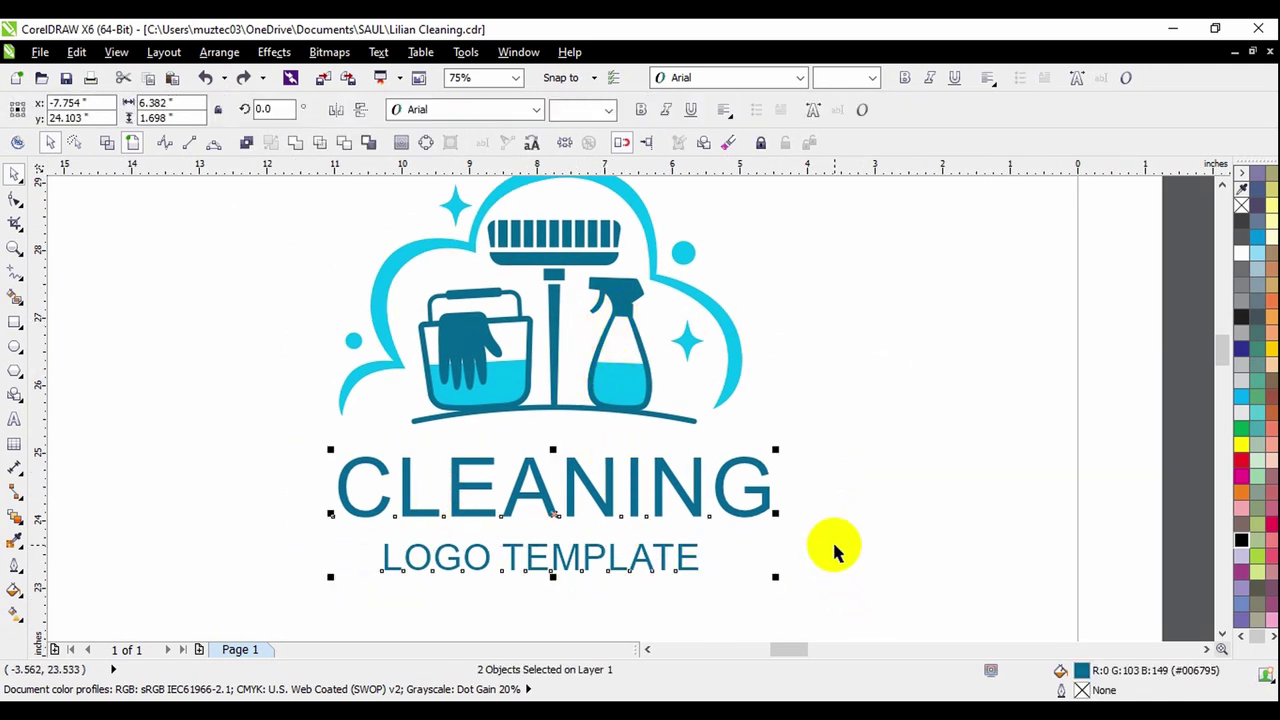
key(Delete)
scroll(778, 498, down, 1)
scroll(715, 420, up, 1)
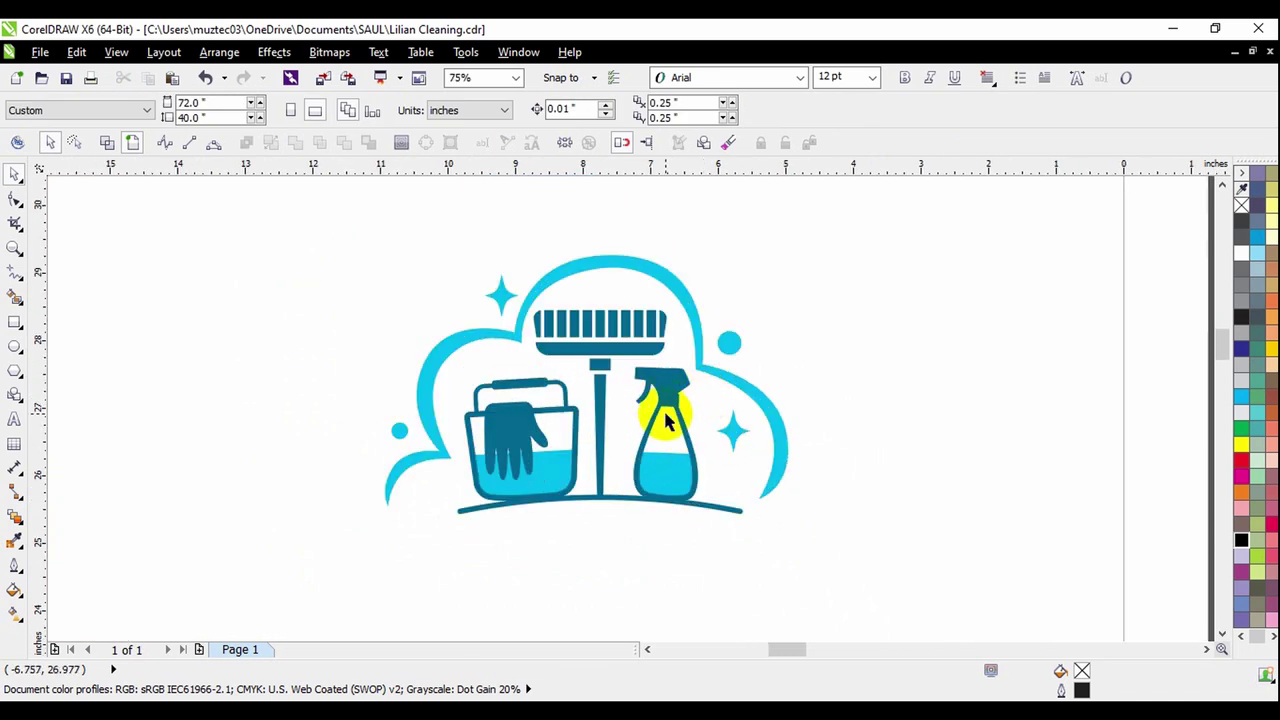
- Try moving the bucket's water shape down out of the bucket and undo the move
scroll(541, 510, up, 1)
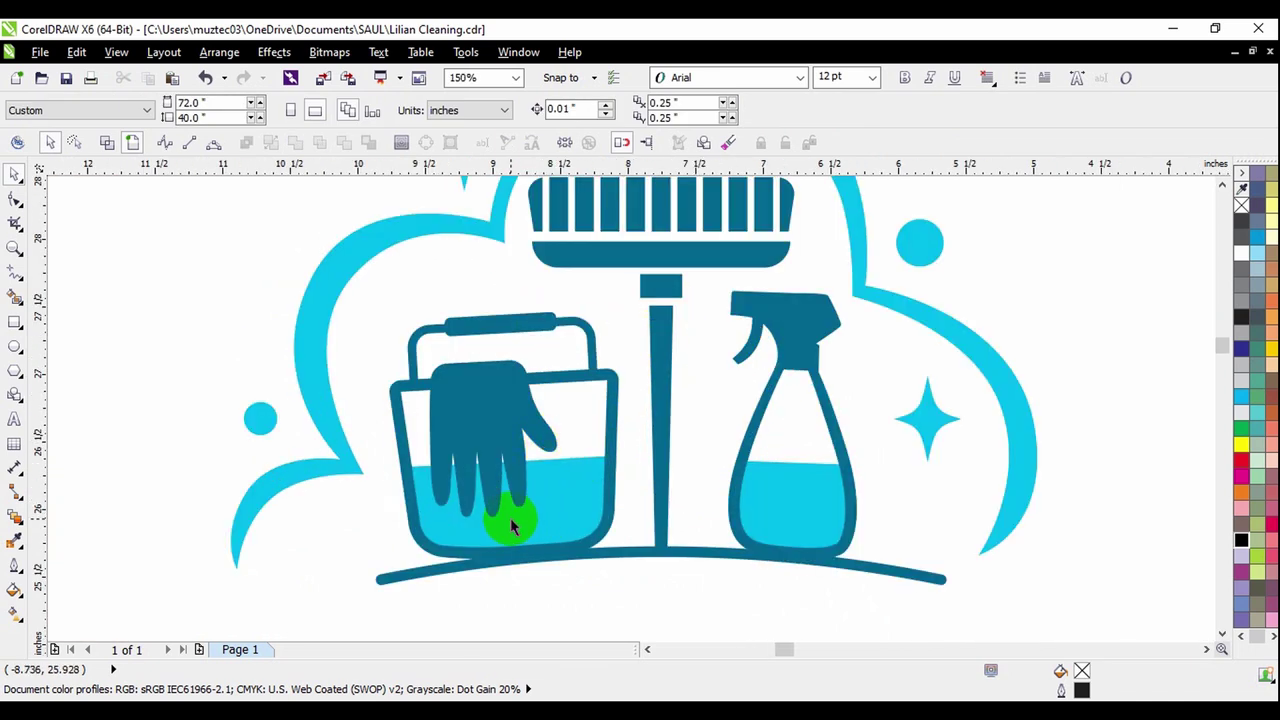
scroll(512, 517, up, 1)
drag(612, 455, 551, 409)
scroll(577, 452, down, 1)
scroll(577, 452, up, 1)
scroll(551, 409, down, 1)
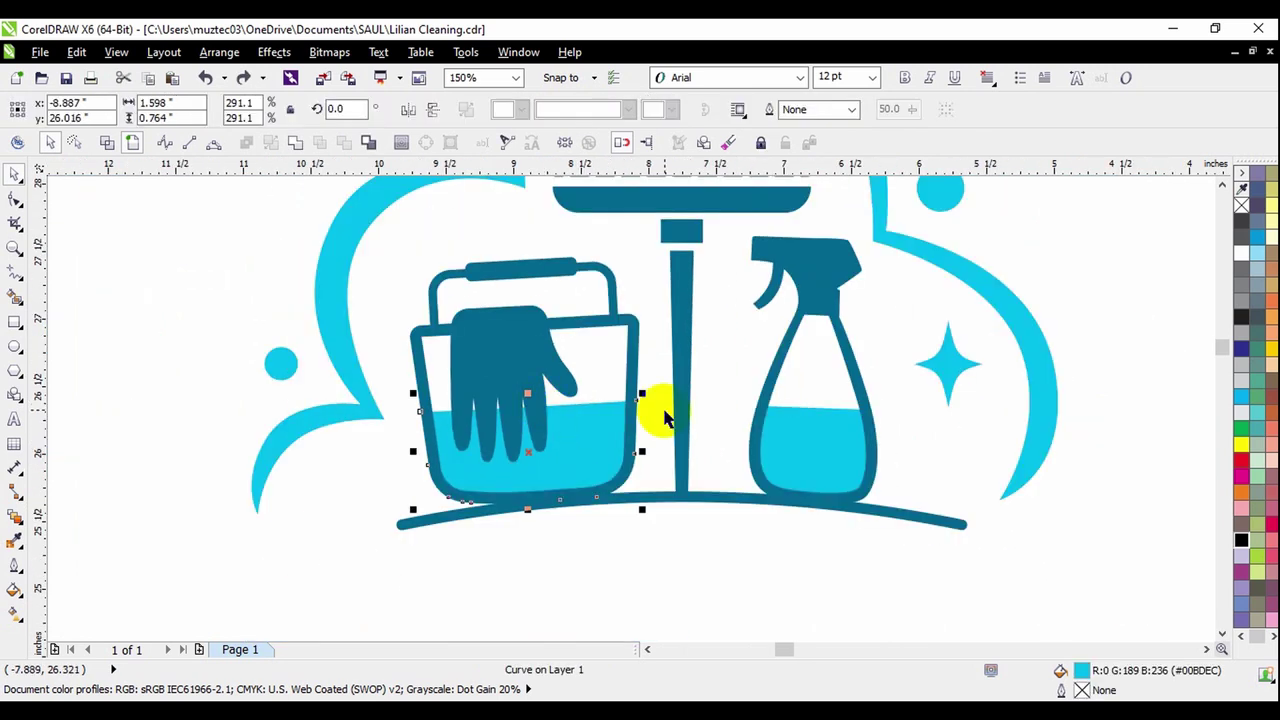
click(667, 418)
scroll(590, 436, up, 1)
click(591, 437)
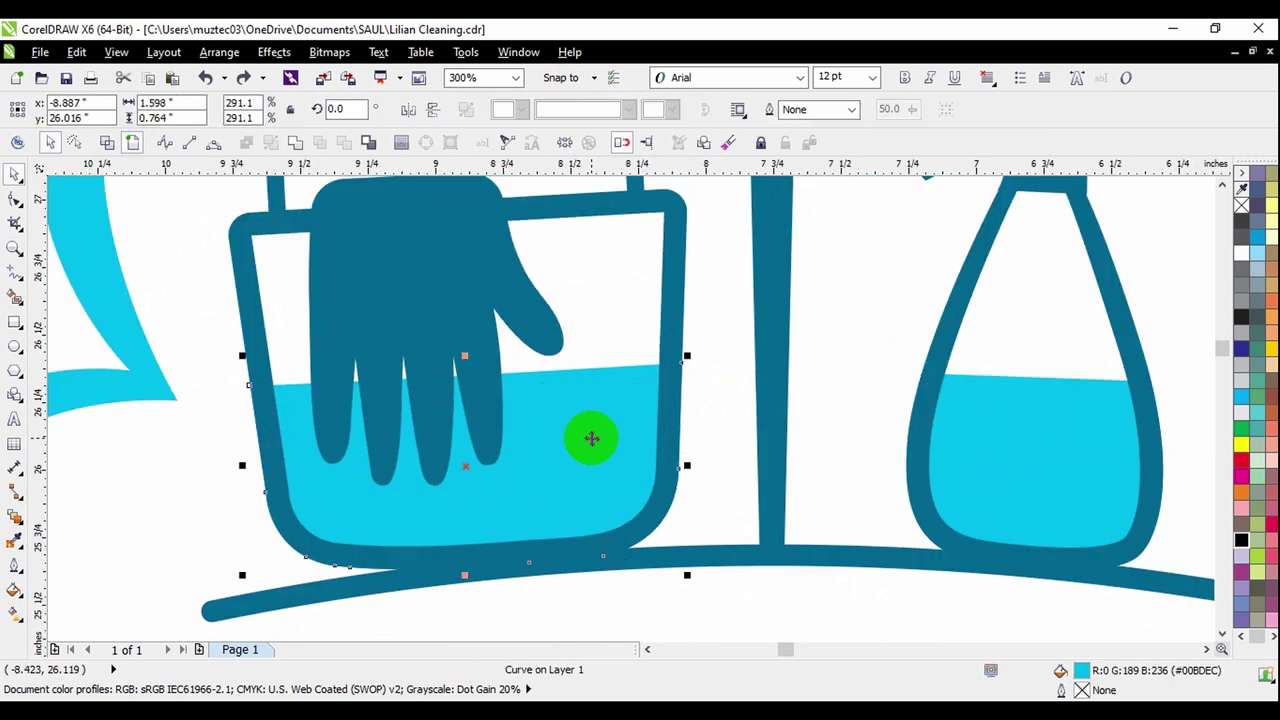
drag(591, 437, 584, 476)
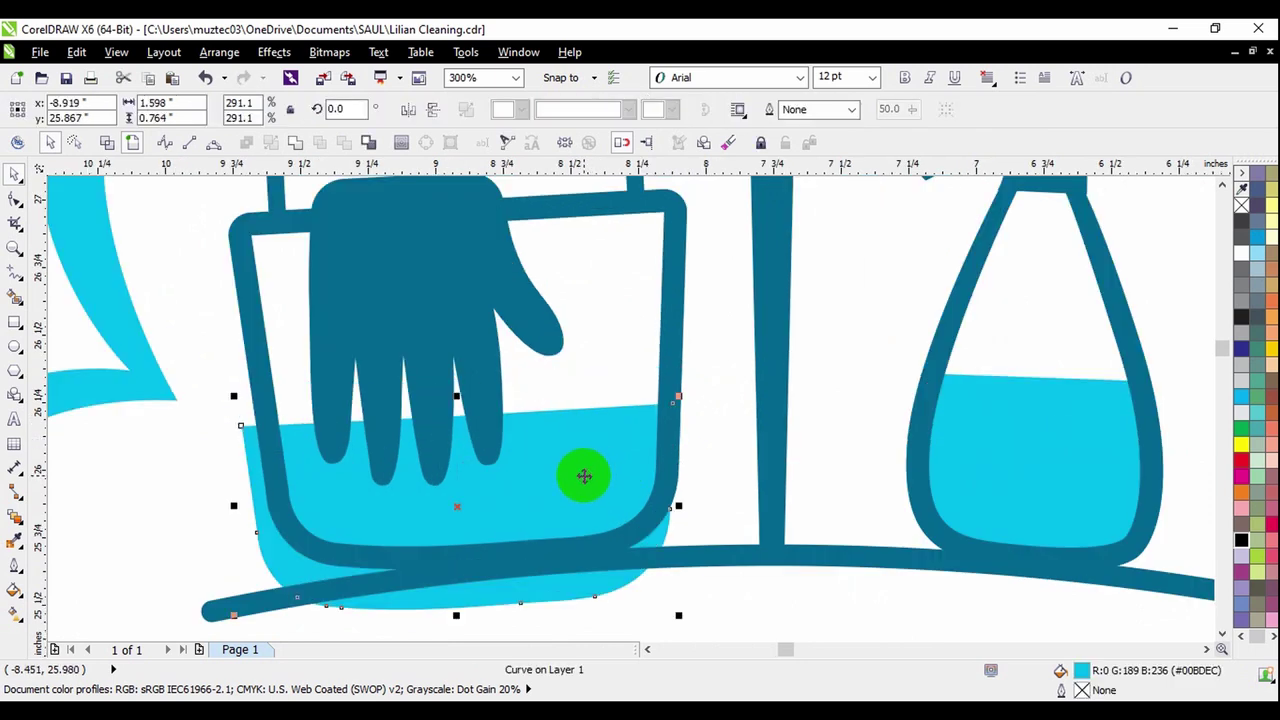
key(ctrl+z)
- Fill the liquid shapes of both the bucket and the spray bottle with cyan (C:100 M:0 Y:0 K:0)
click(994, 480)
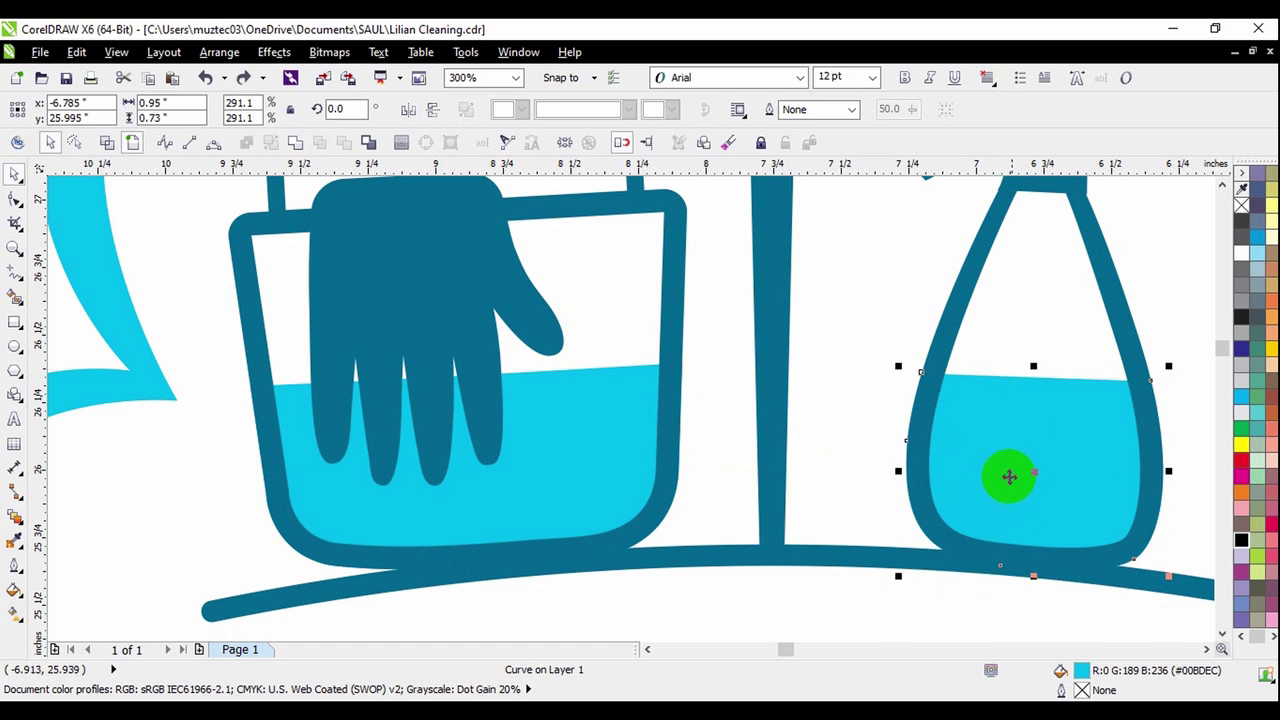
click(663, 457)
click(620, 441)
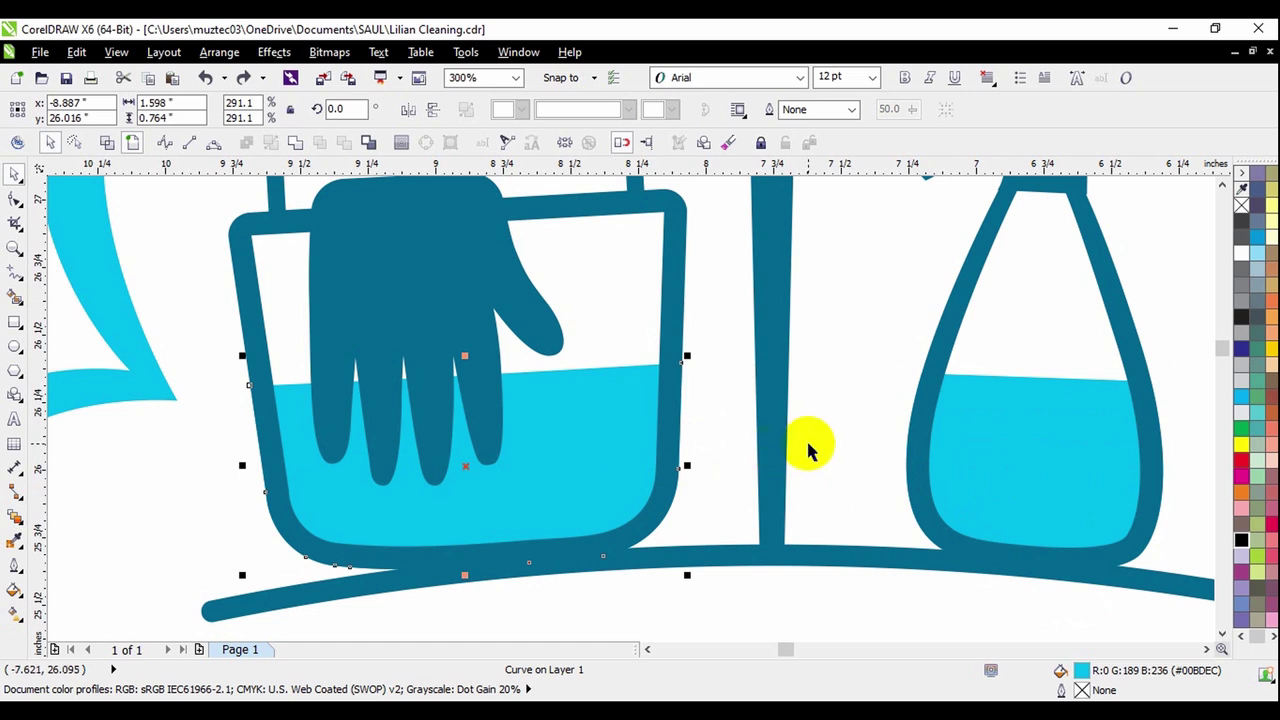
click(1030, 450)
shift+click(1036, 440)
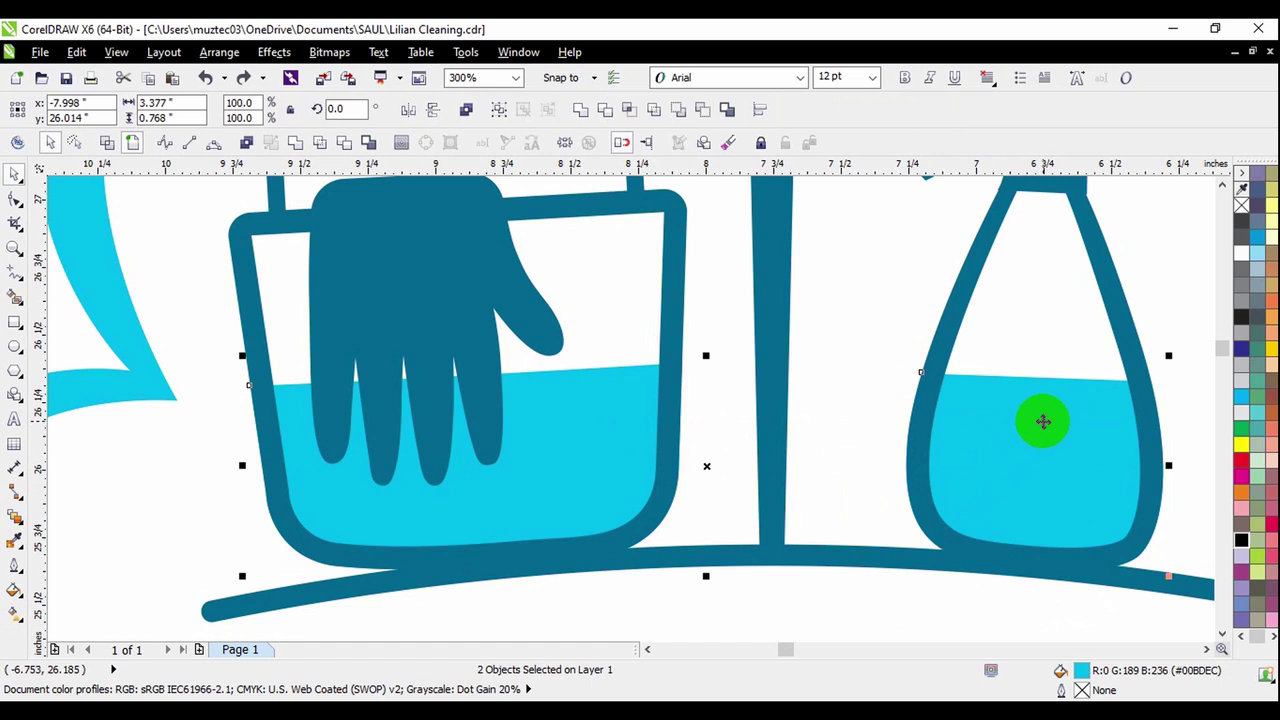
click(1242, 447)
click(1240, 428)
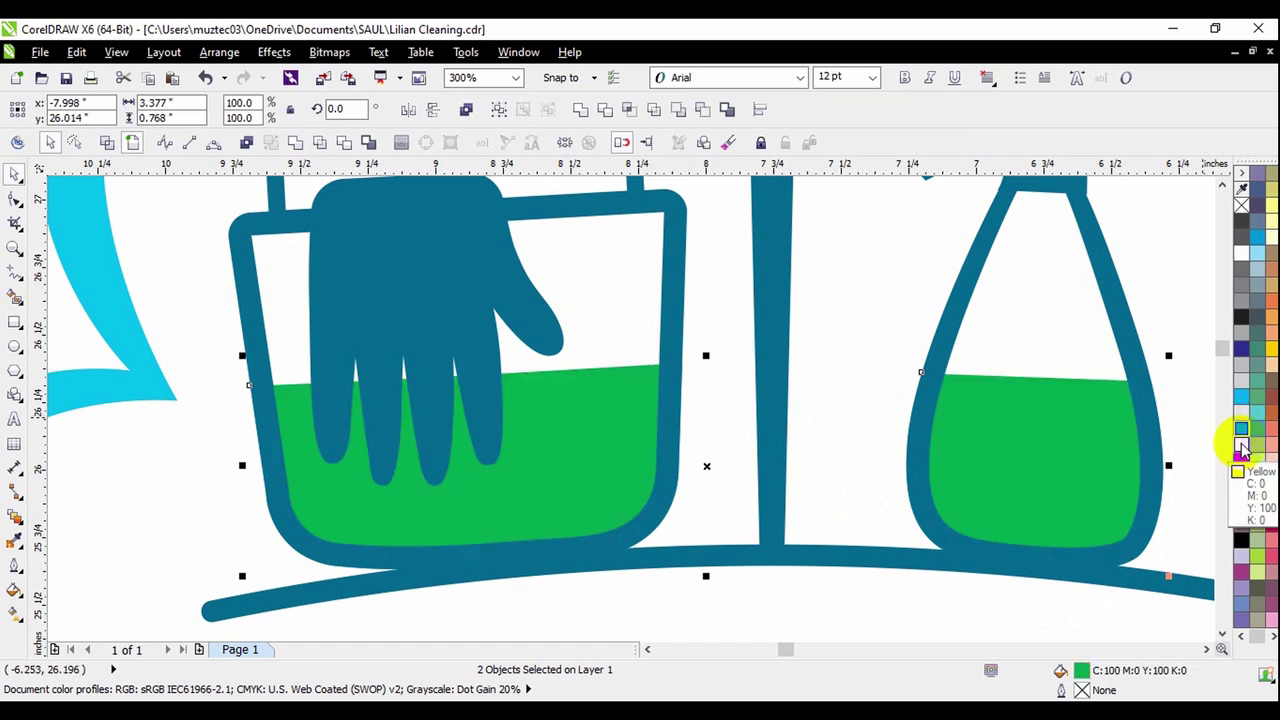
click(1241, 434)
click(1244, 406)
mouse_move(1244, 404)
mouse_down()
mouse_move(997, 454)
mouse_move(829, 449)
mouse_up()
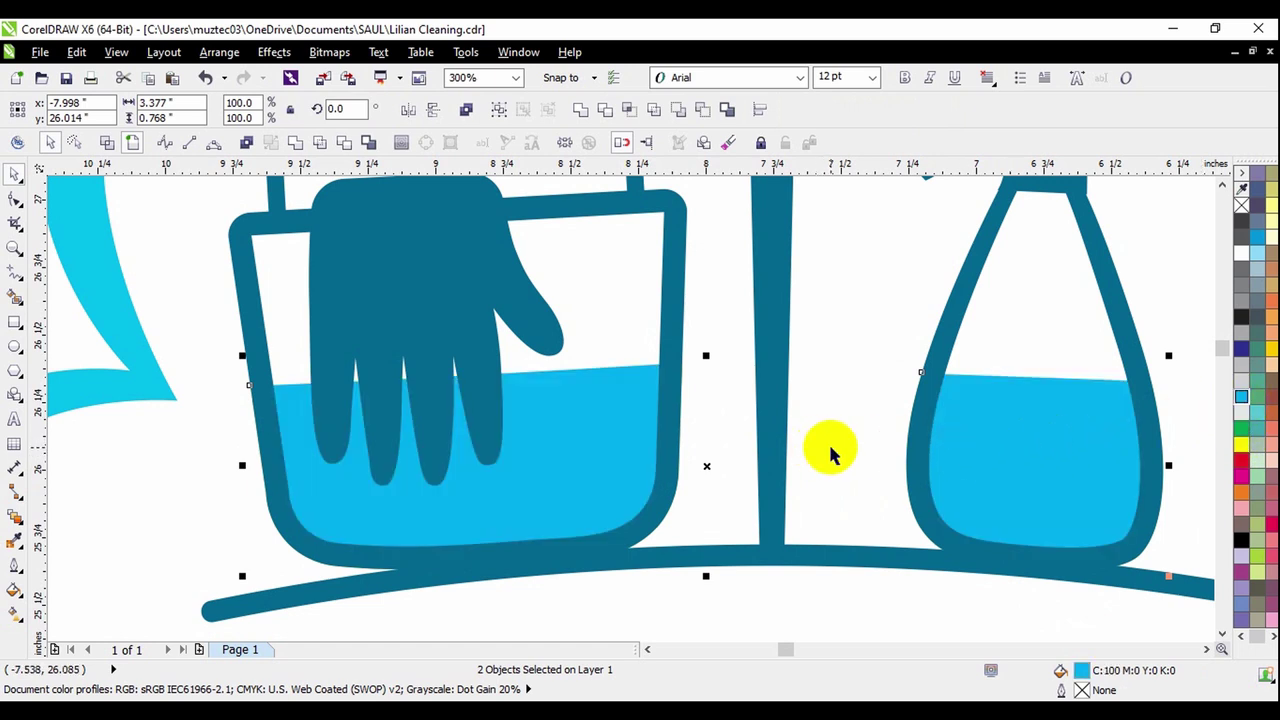
- Copy the two liquid shapes to the clipboard and clear the selection
right_click(707, 467)
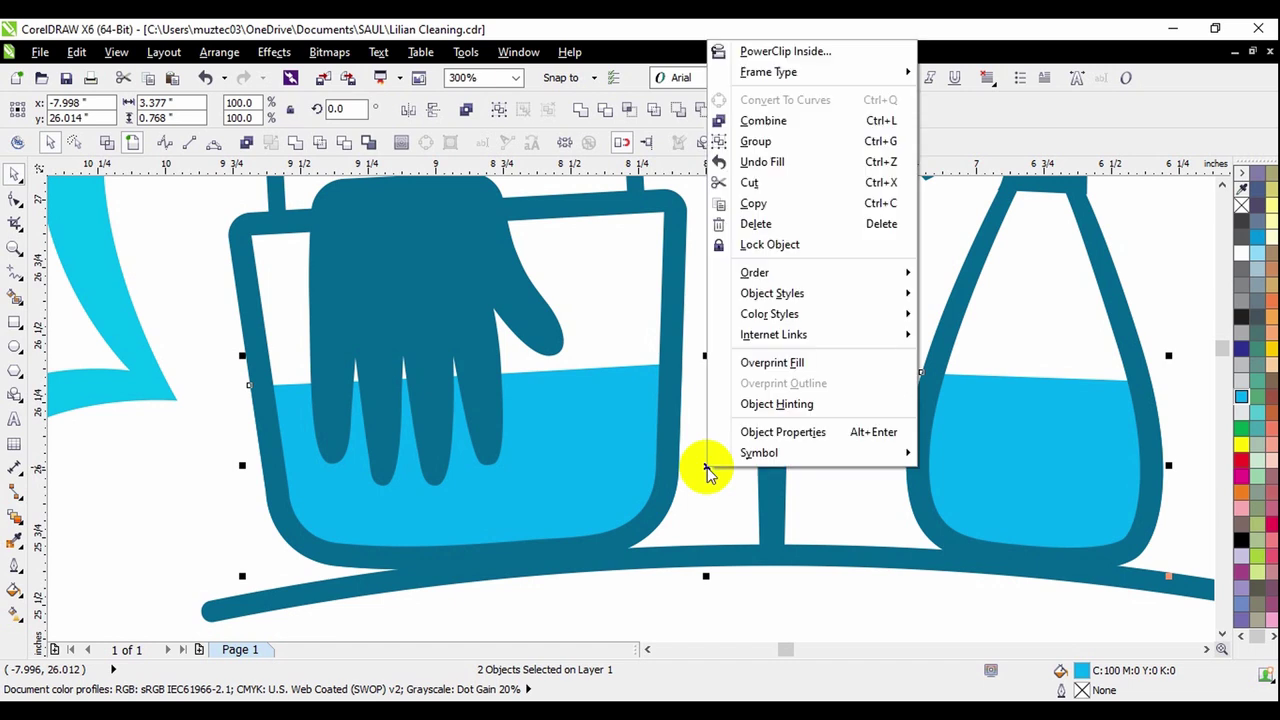
click(768, 204)
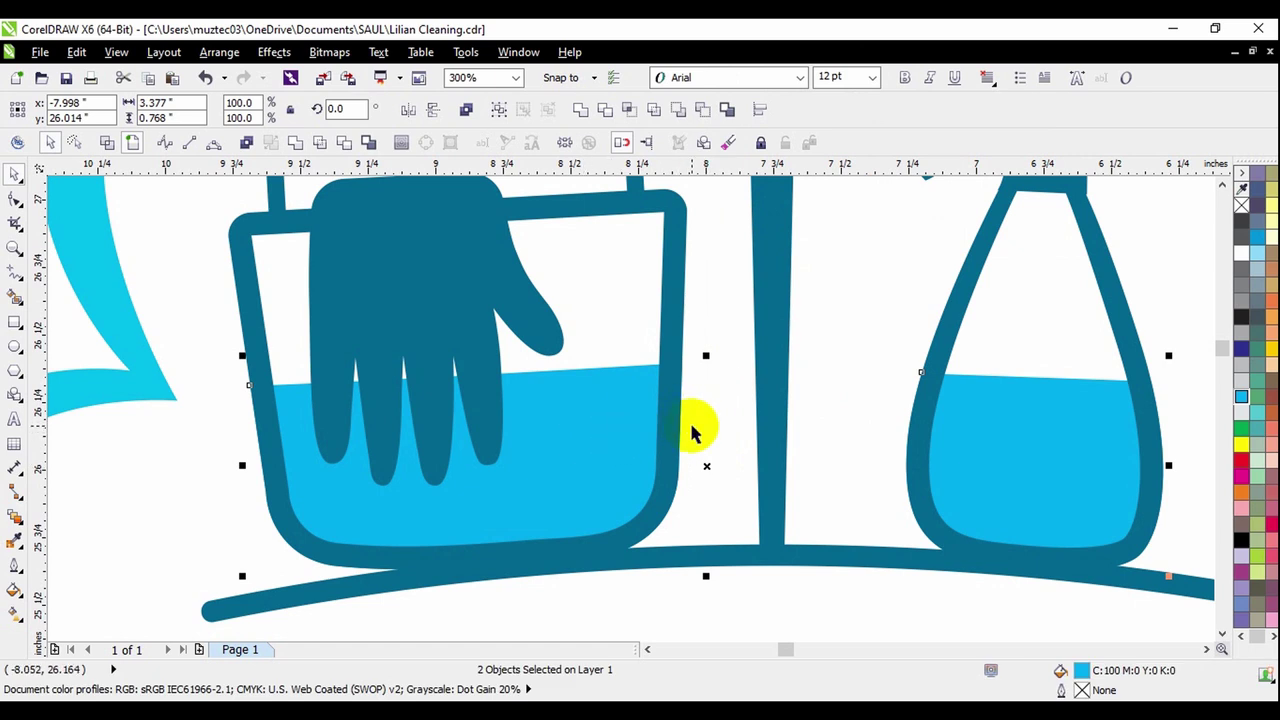
key(Escape)
- Try shifting the bucket's water shape sideways twice, undoing each move and keeping the shape selected
scroll(302, 385, up, 2)
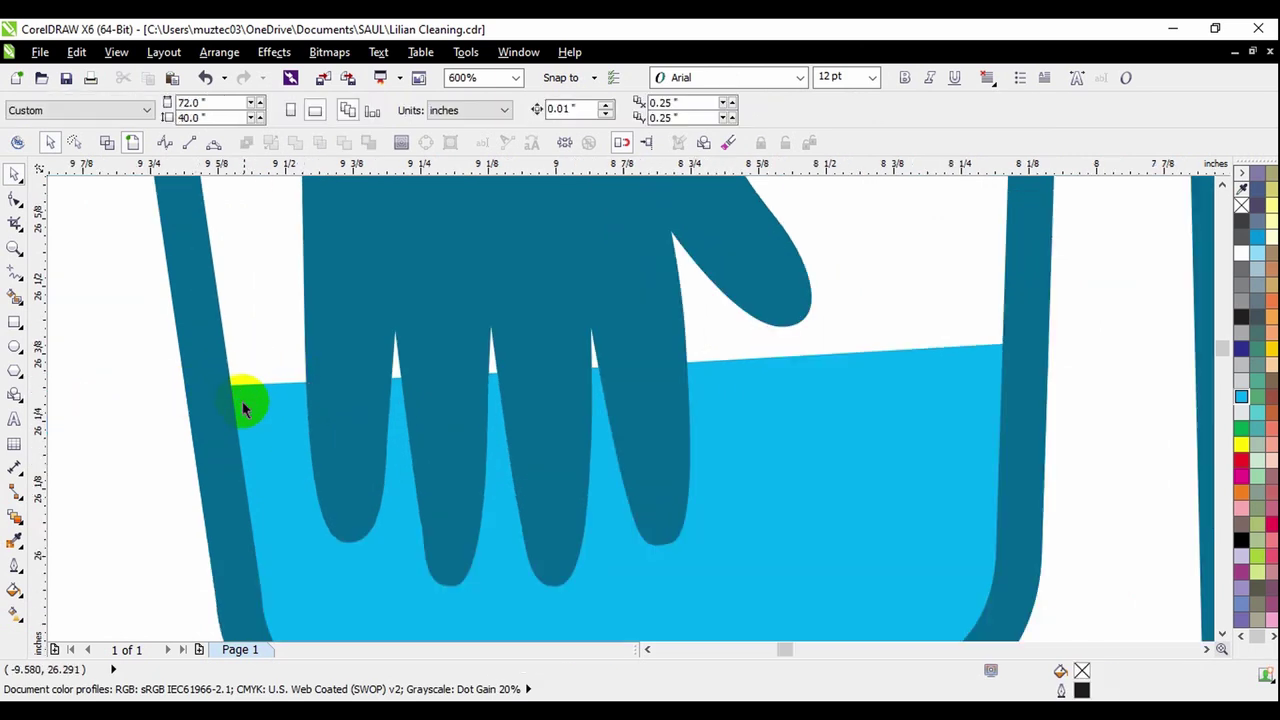
click(252, 430)
scroll(398, 395, down, 2)
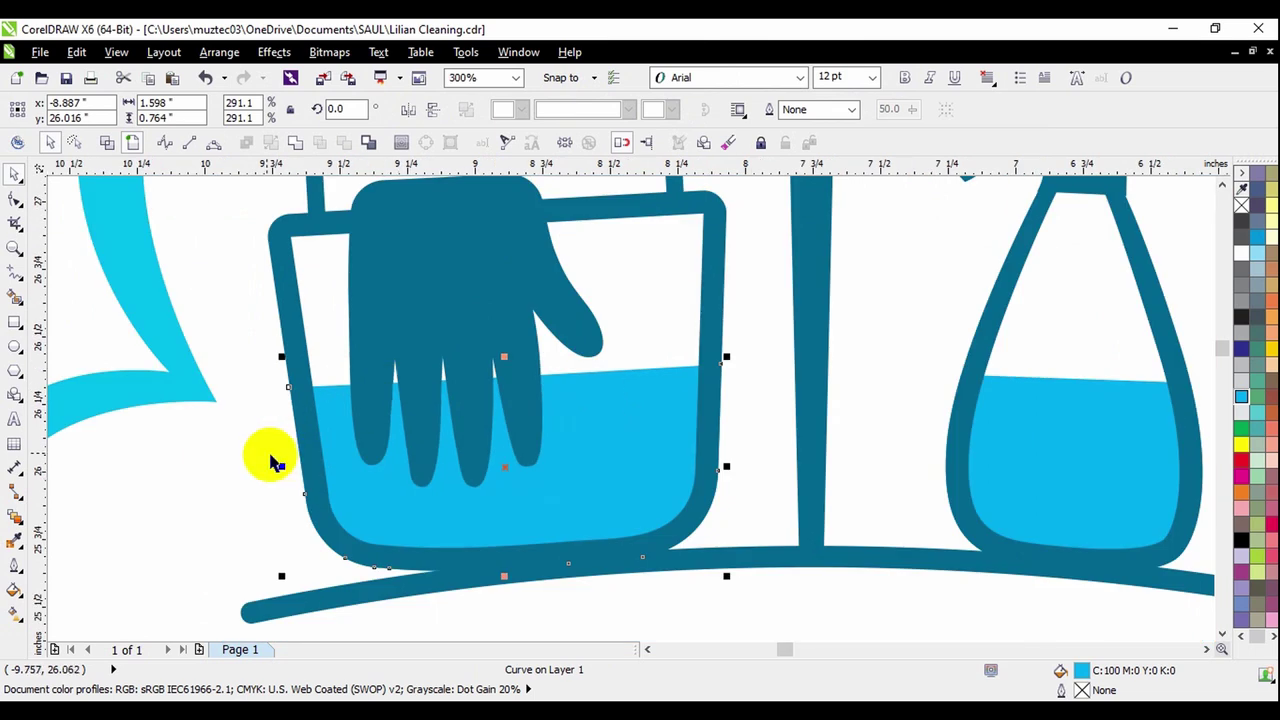
drag(351, 477, 509, 504)
key(ctrl+z)
key(Escape)
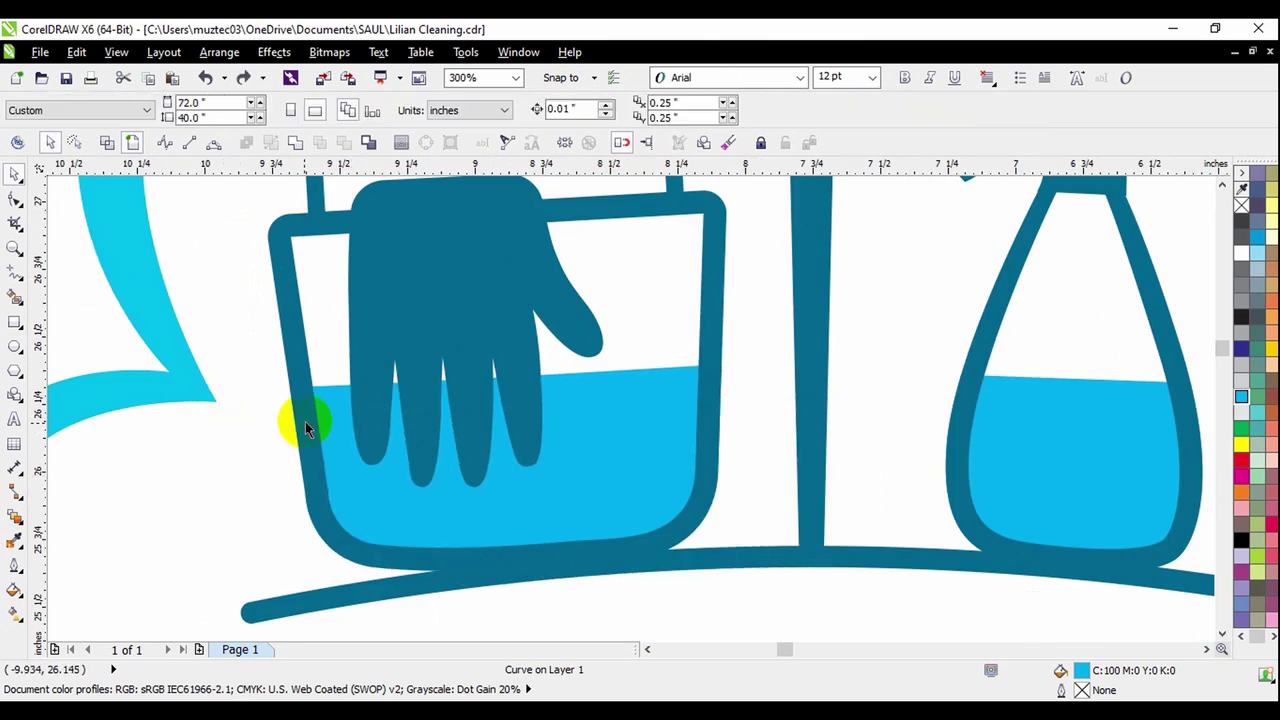
scroll(325, 400, up, 2)
scroll(323, 395, up, 1)
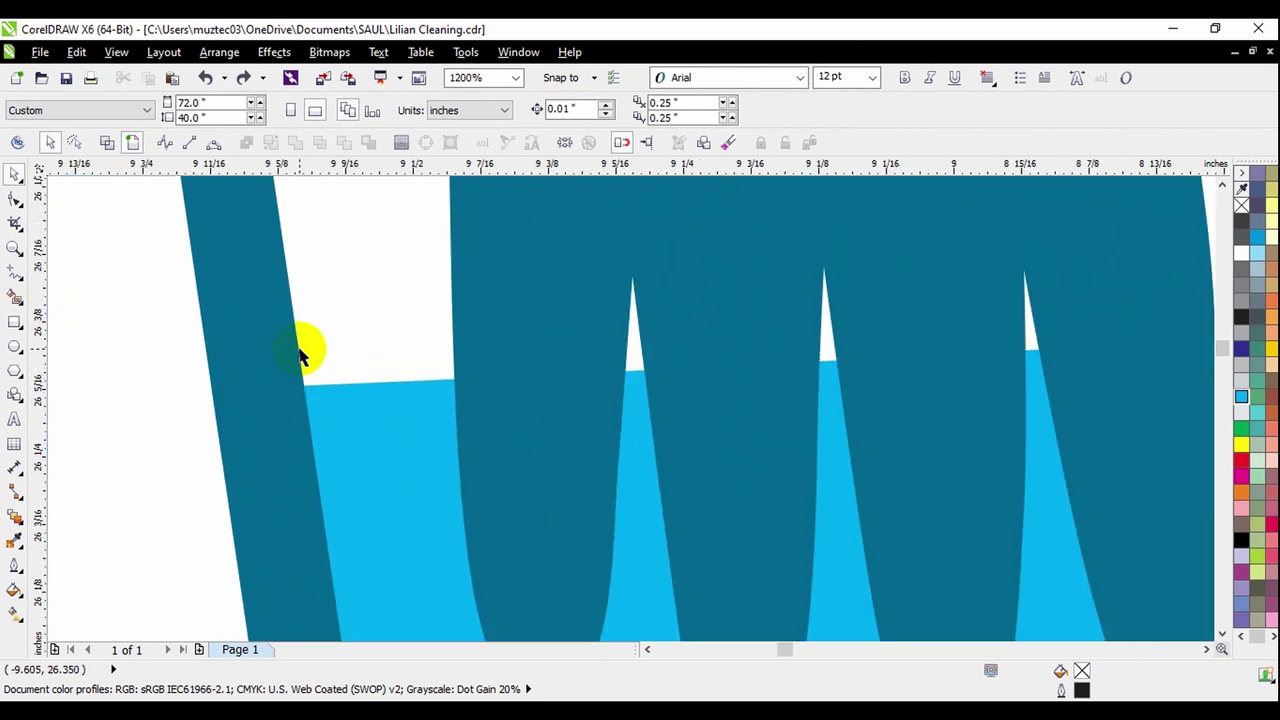
click(325, 414)
scroll(330, 414, down, 1)
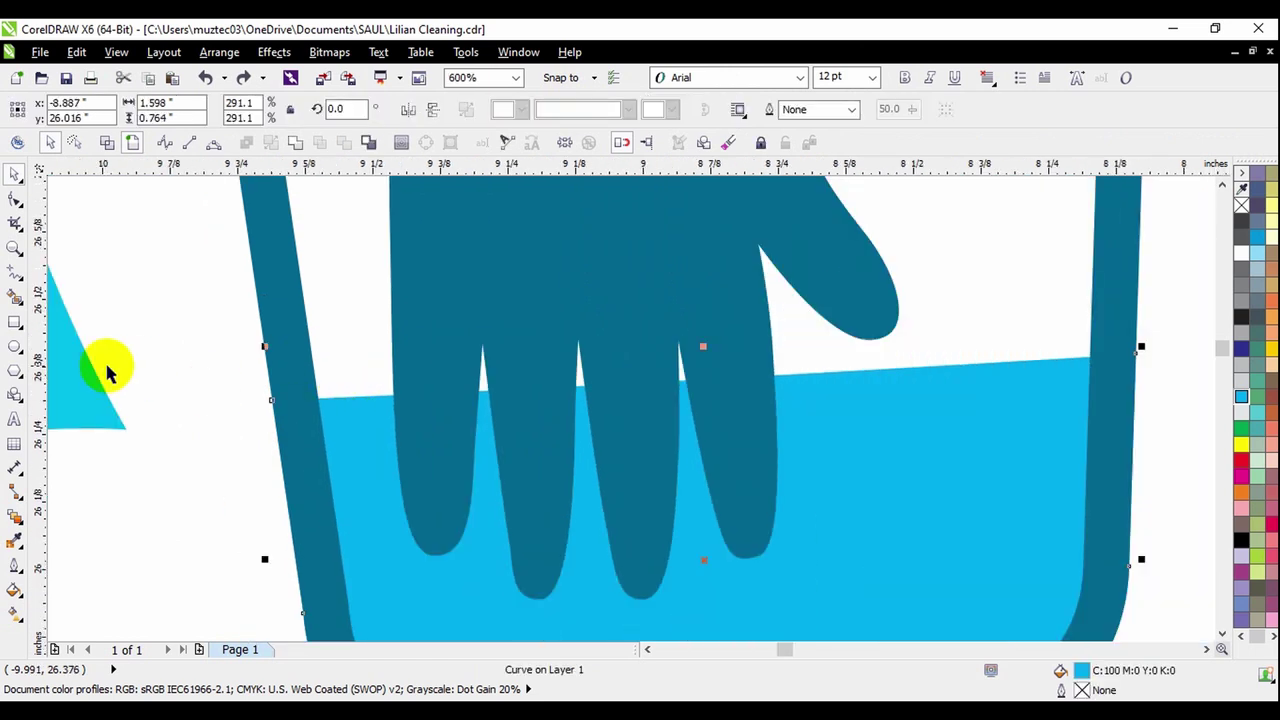
click(223, 457)
drag(331, 433, 400, 448)
key(ctrl+z)
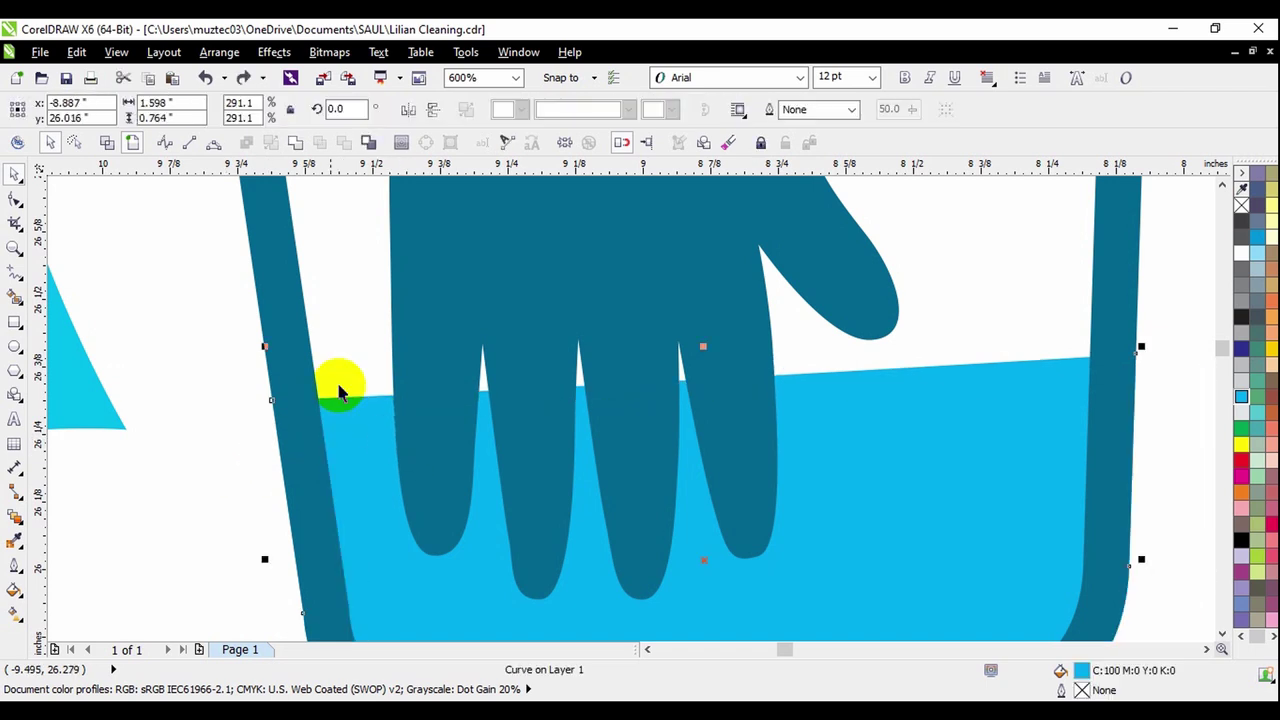
- Raise the bucket's water line to the tip of the glove's thumb by moving the shape's two upper nodes up with the Shape tool
click(15, 200)
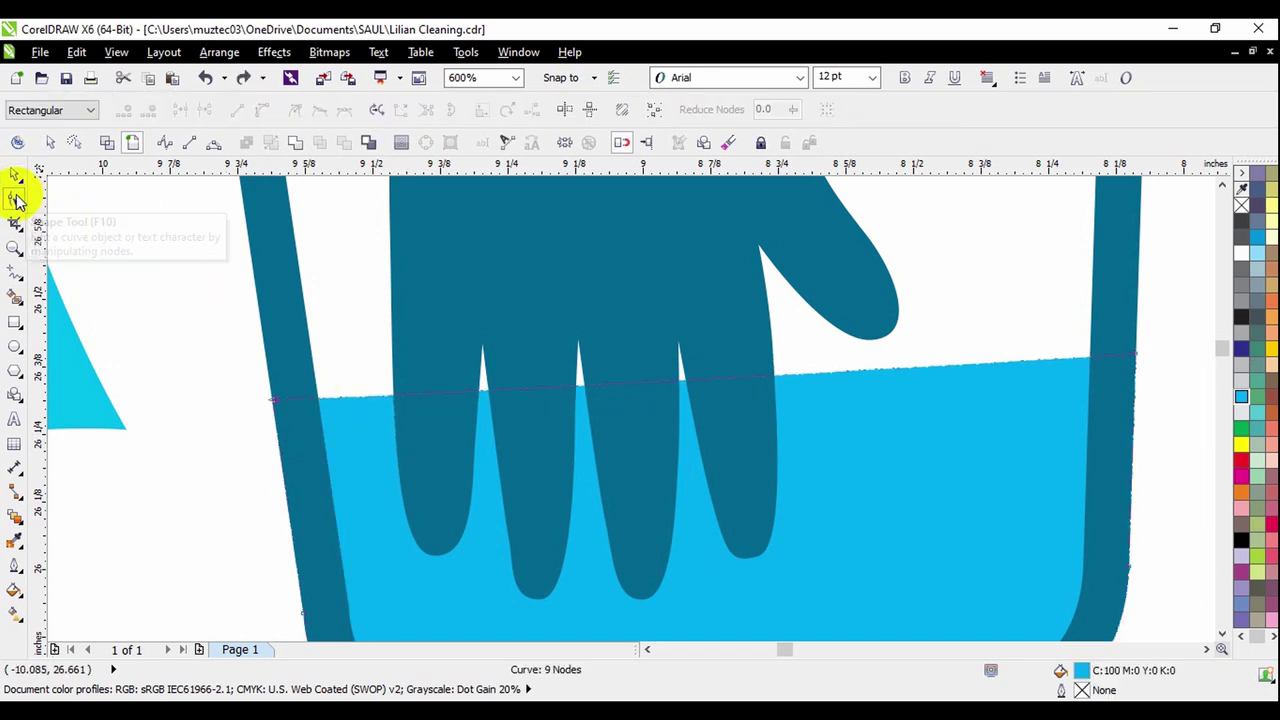
scroll(1146, 366, up, 3)
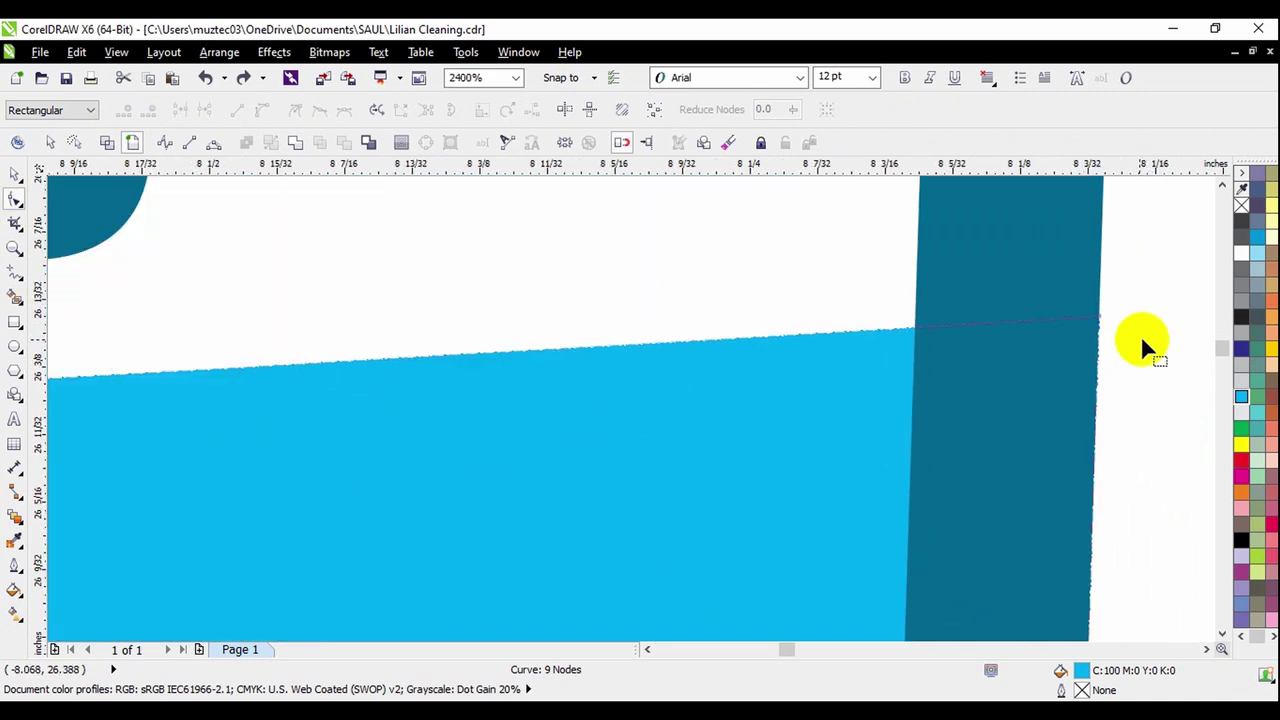
scroll(1114, 315, down, 3)
drag(1145, 297, 180, 428)
scroll(250, 371, up, 2)
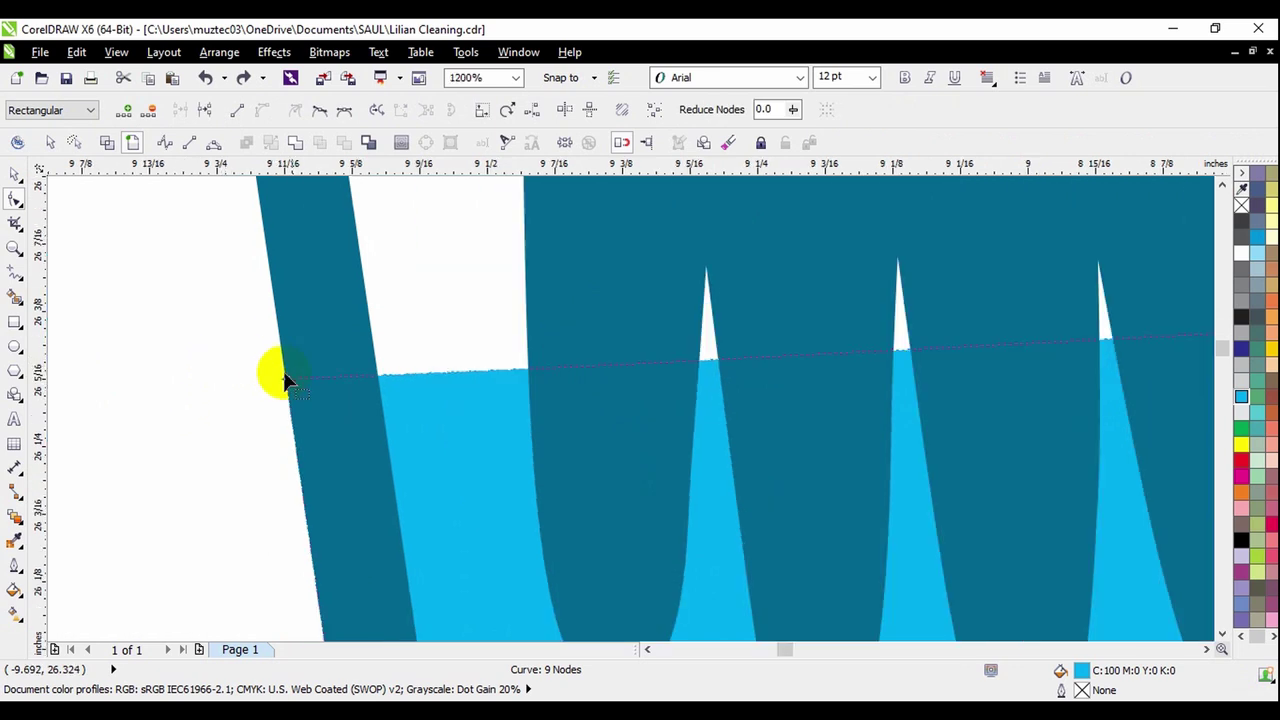
scroll(265, 380, down, 1)
drag(268, 375, 251, 297)
scroll(255, 300, down, 2)
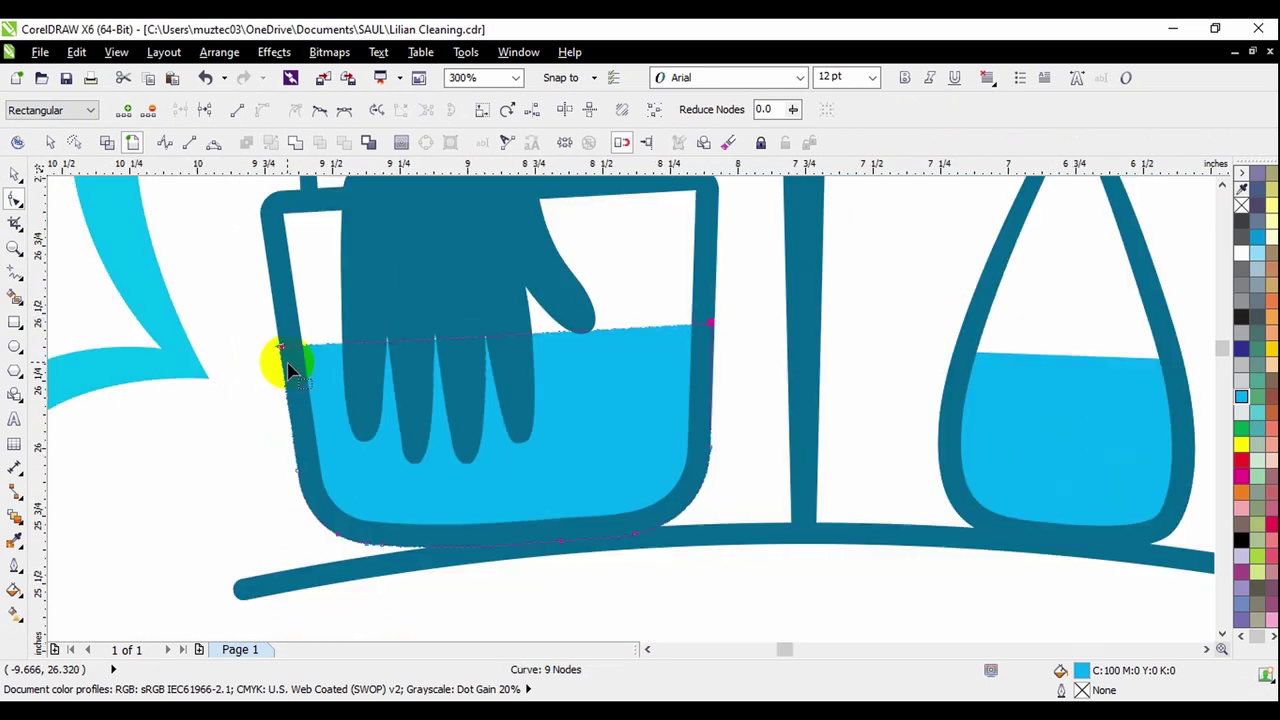
scroll(313, 348, up, 3)
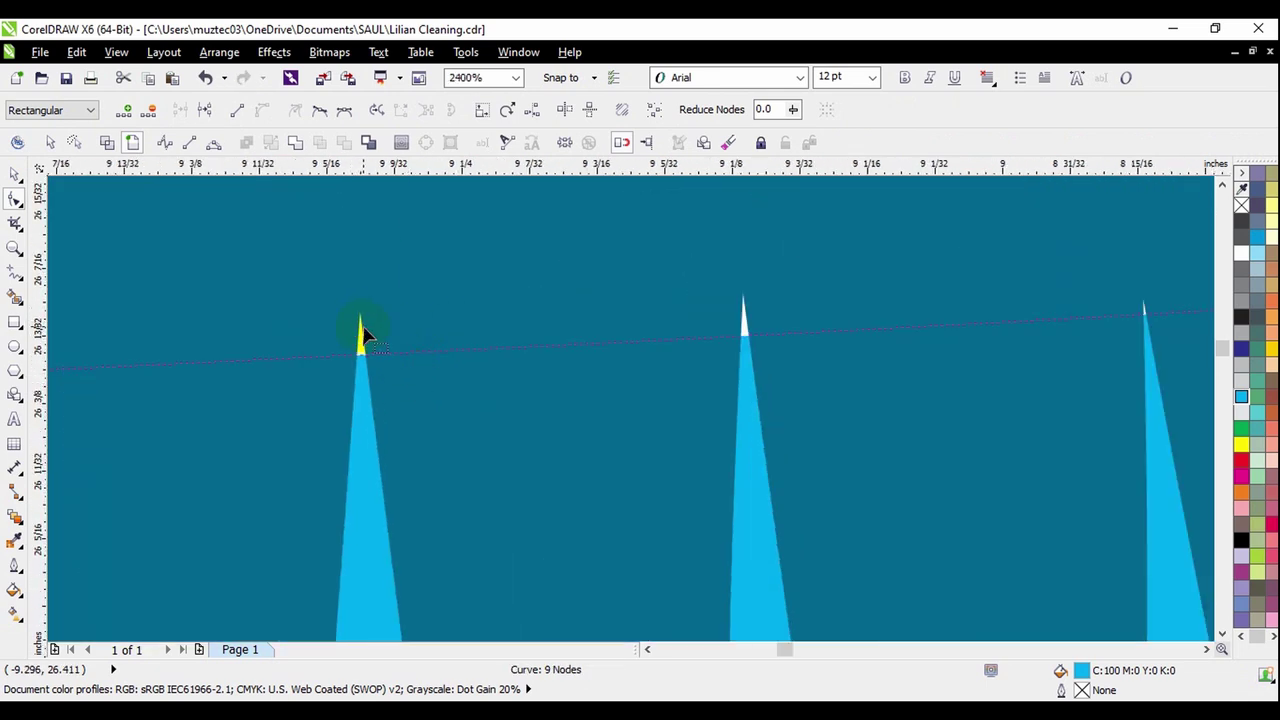
scroll(363, 327, down, 3)
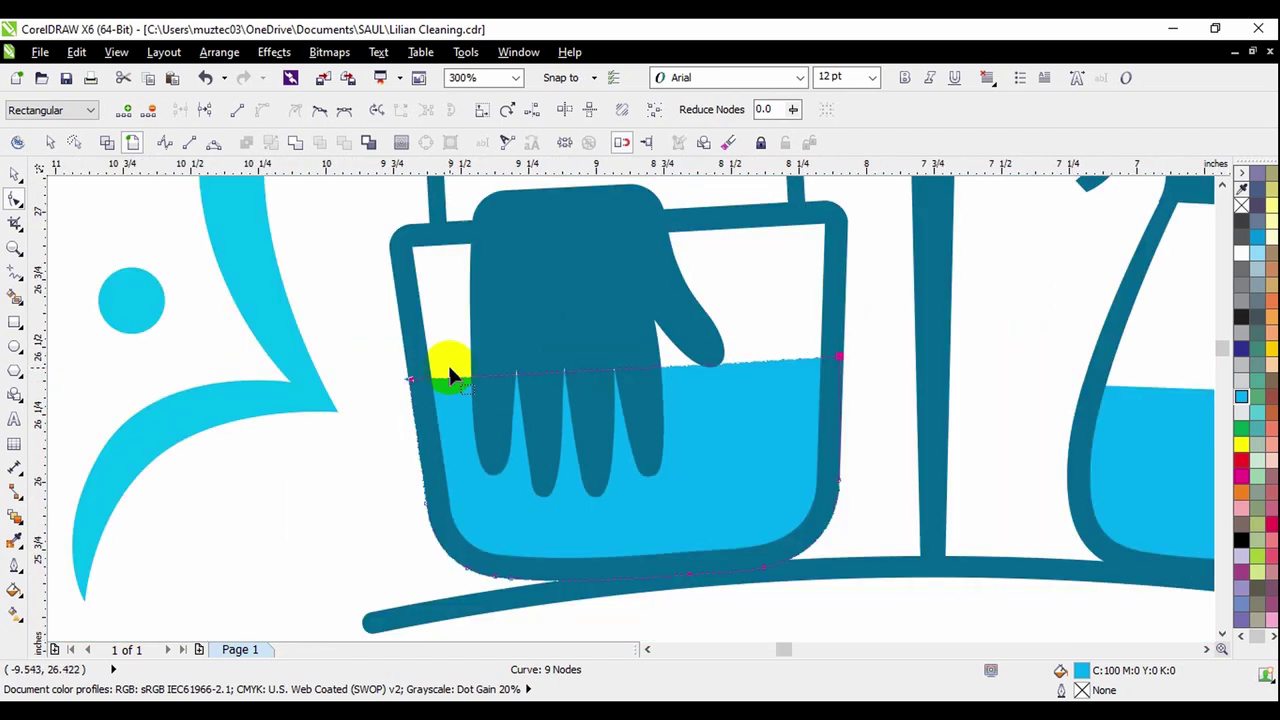
scroll(442, 430, down, 1)
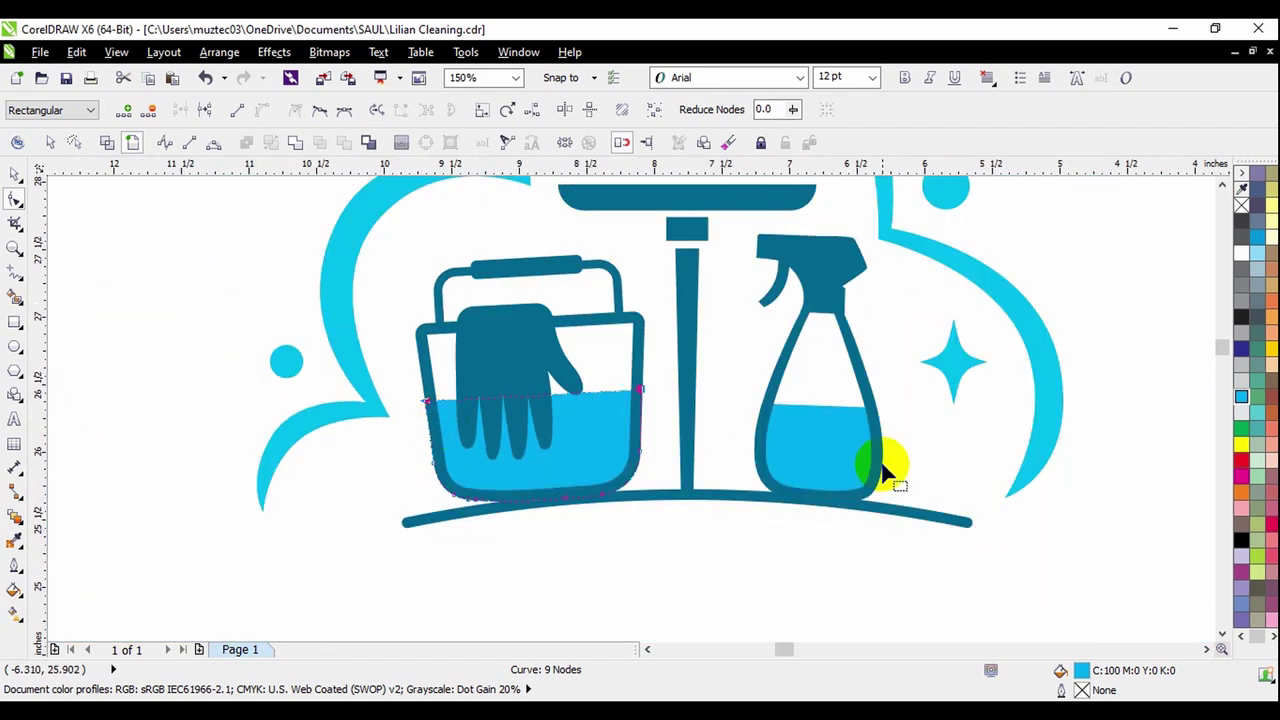
click(855, 432)
scroll(855, 432, up, 2)
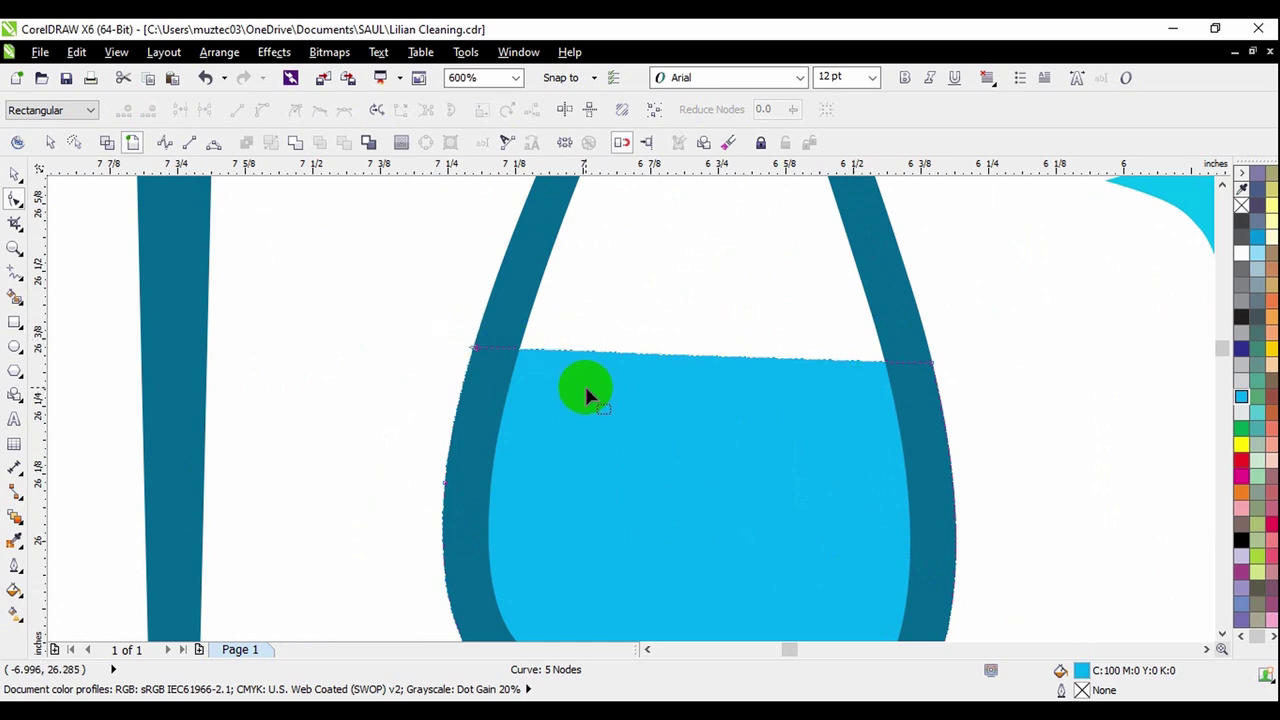
drag(416, 316, 973, 402)
click(14, 175)
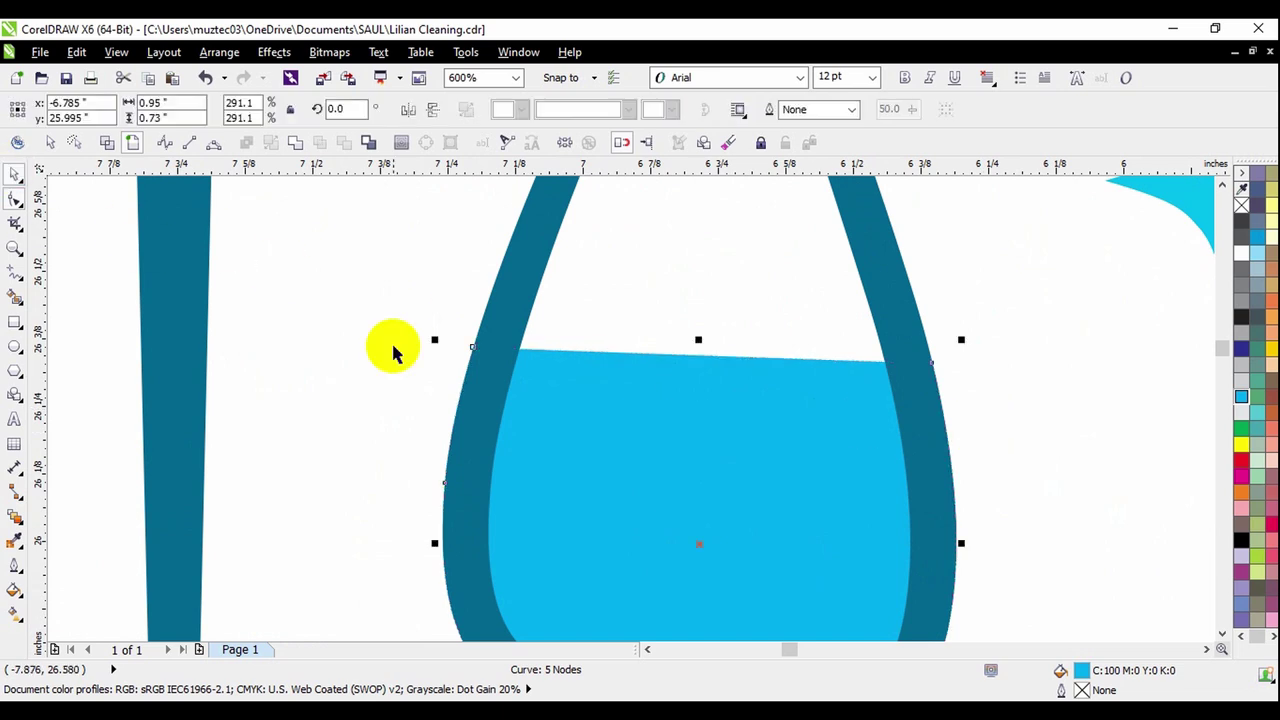
click(391, 346)
click(602, 410)
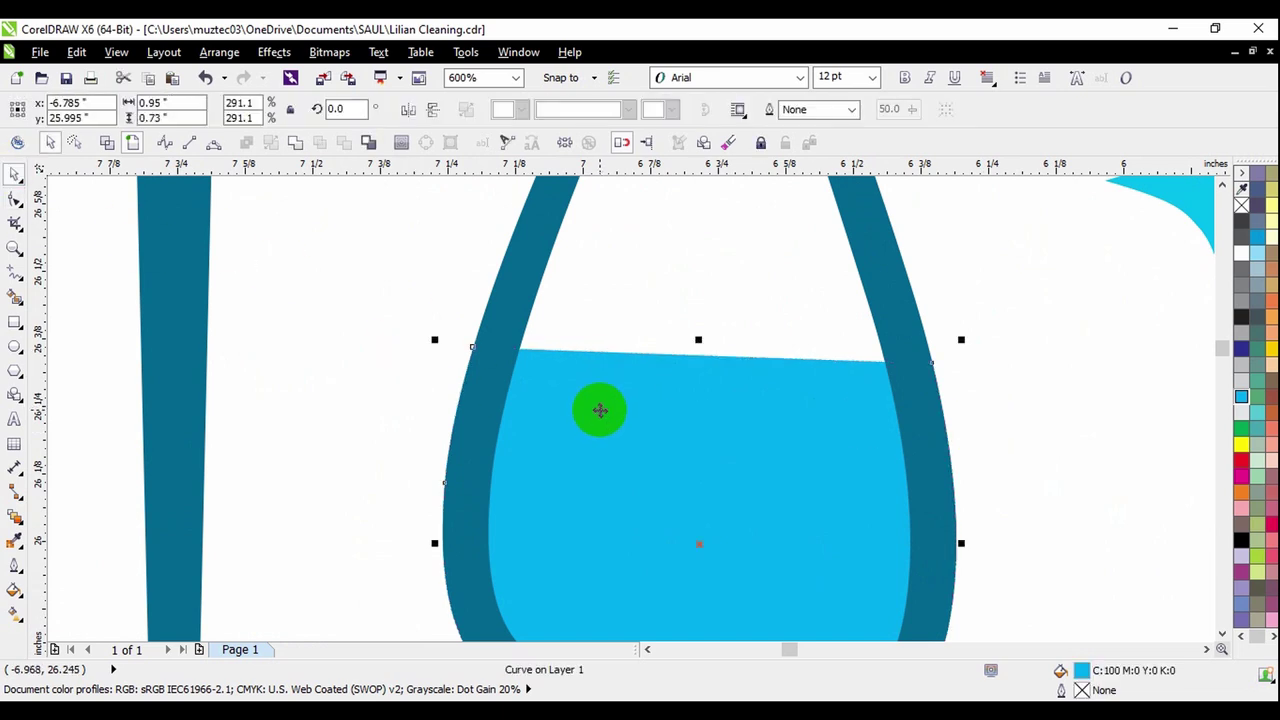
- Raise the spray bottle's liquid level by moving the shape's two upper nodes up about 0.07 inches along the bottle's right wall
click(18, 203)
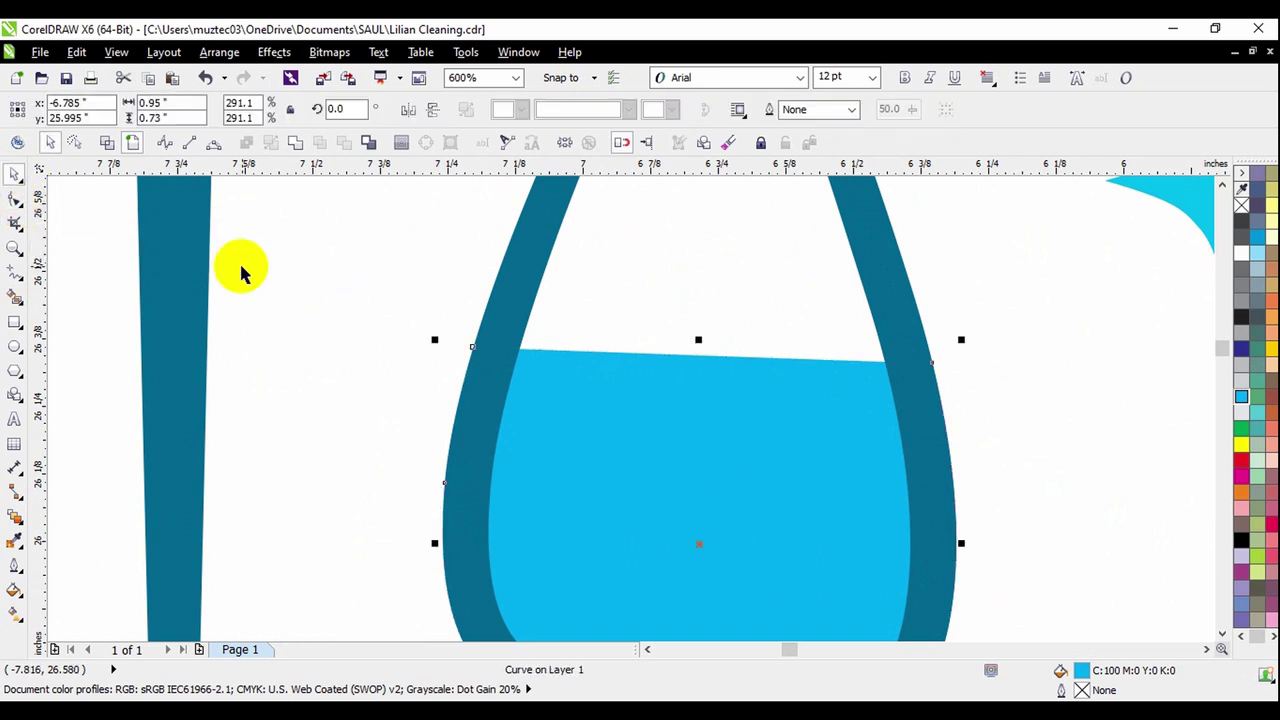
click(574, 405)
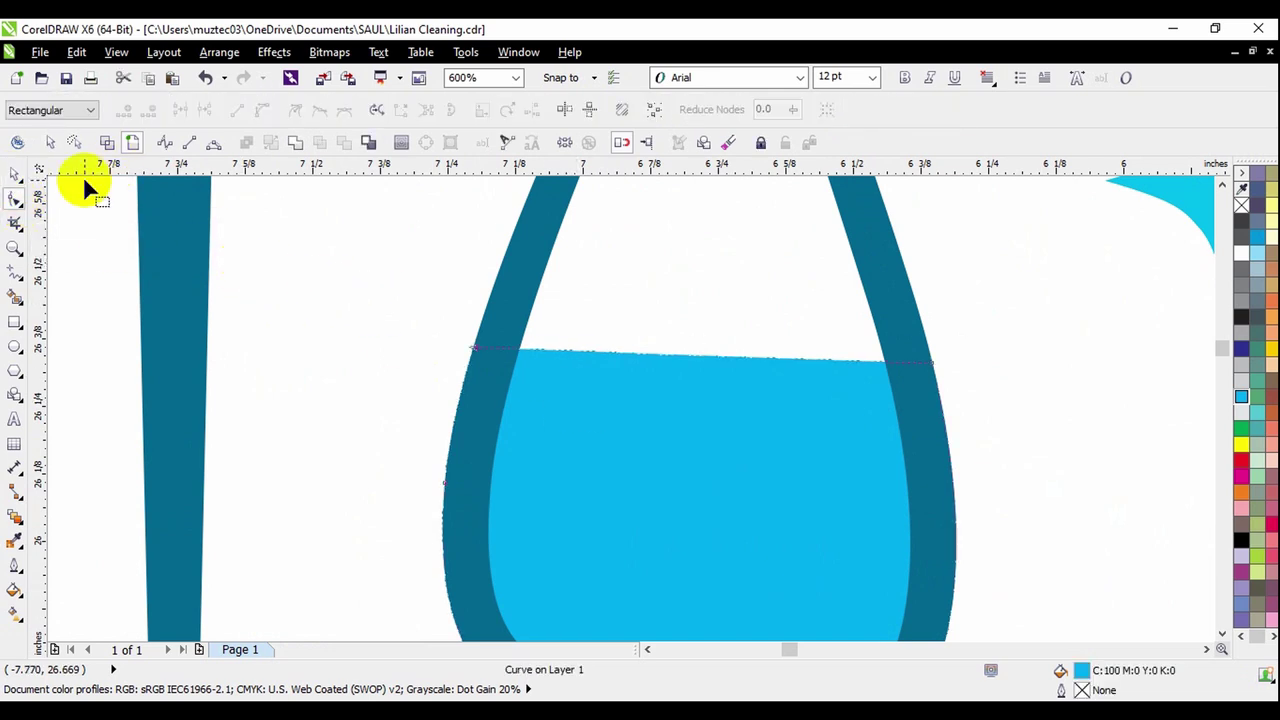
drag(361, 320, 965, 400)
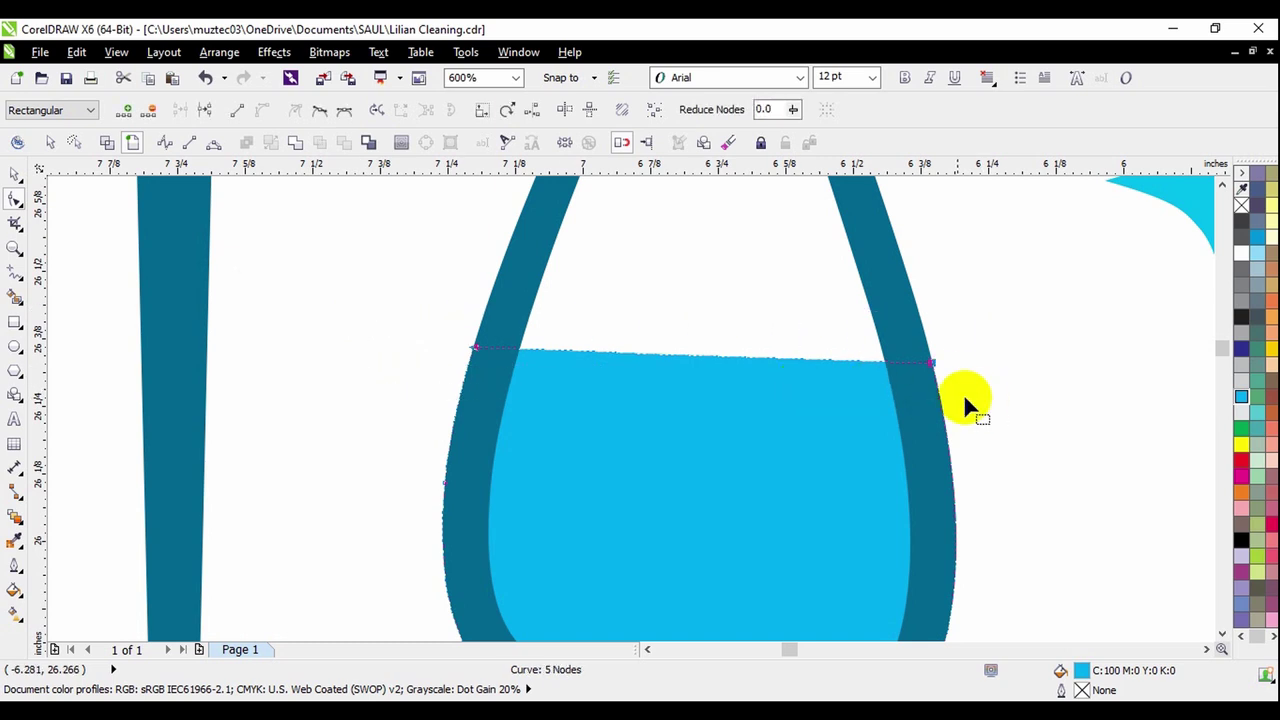
scroll(870, 343, up, 1)
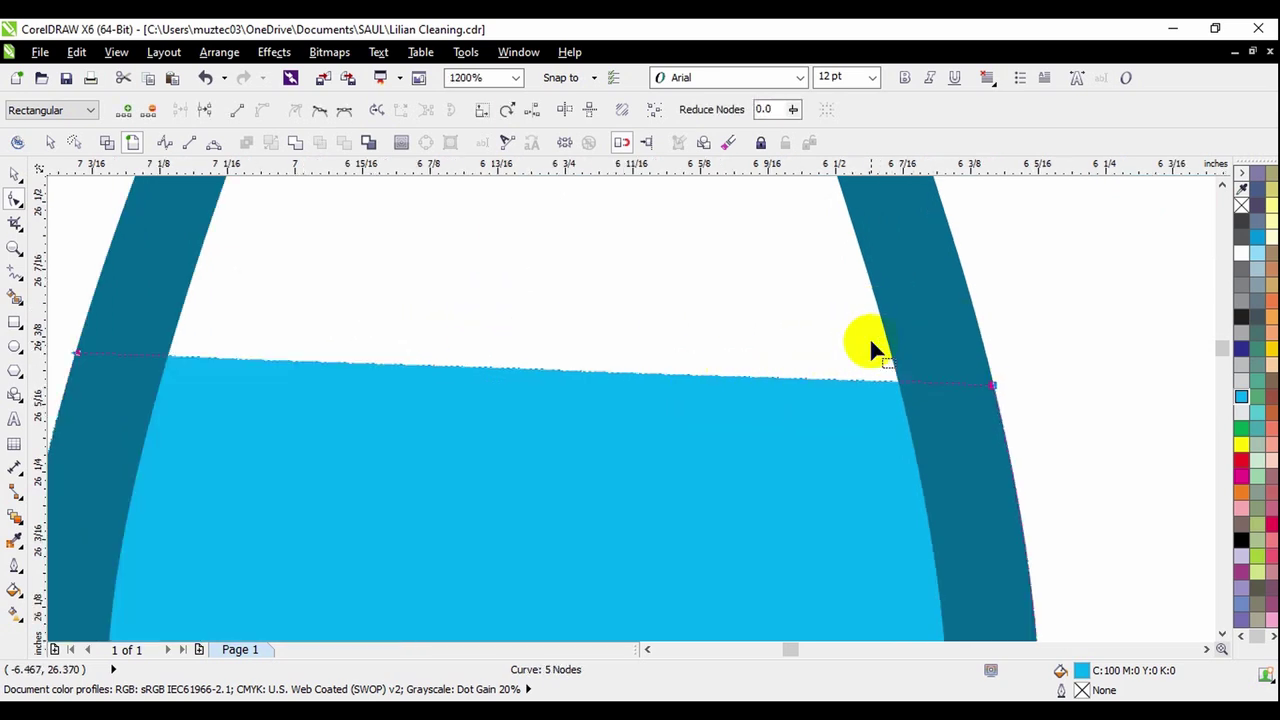
drag(995, 392, 975, 311)
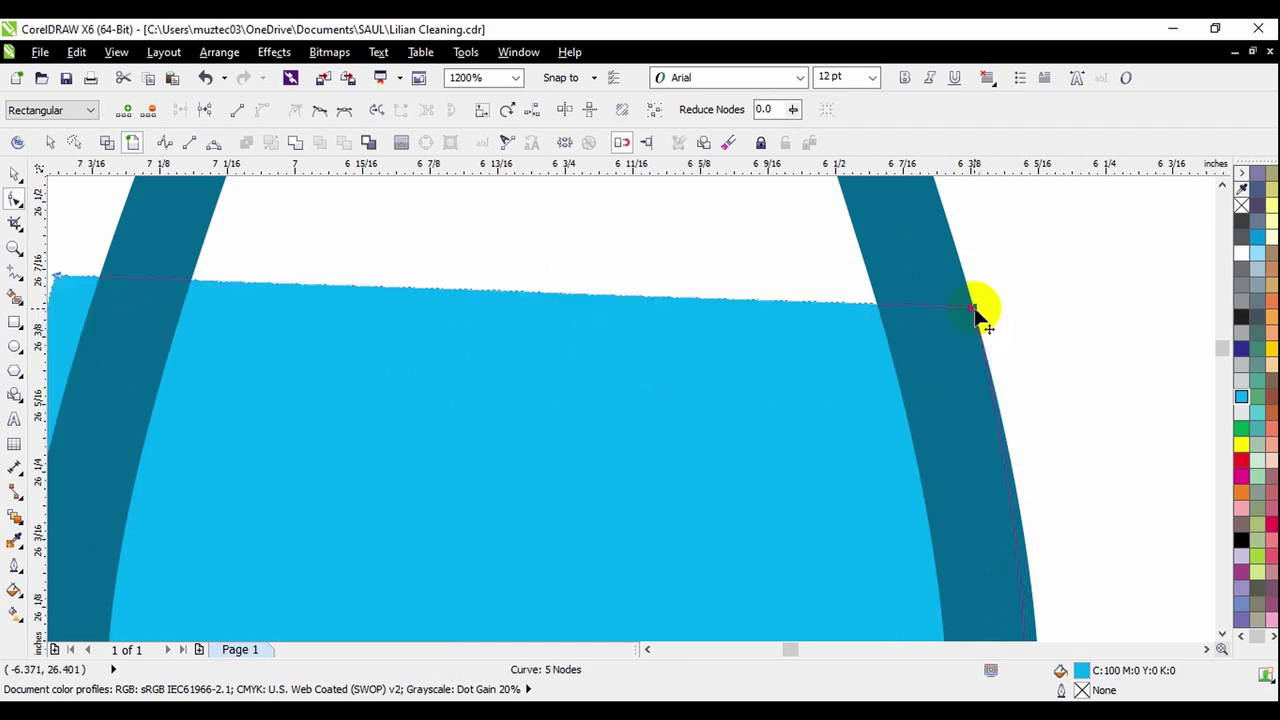
scroll(975, 311, down, 2)
scroll(525, 305, up, 2)
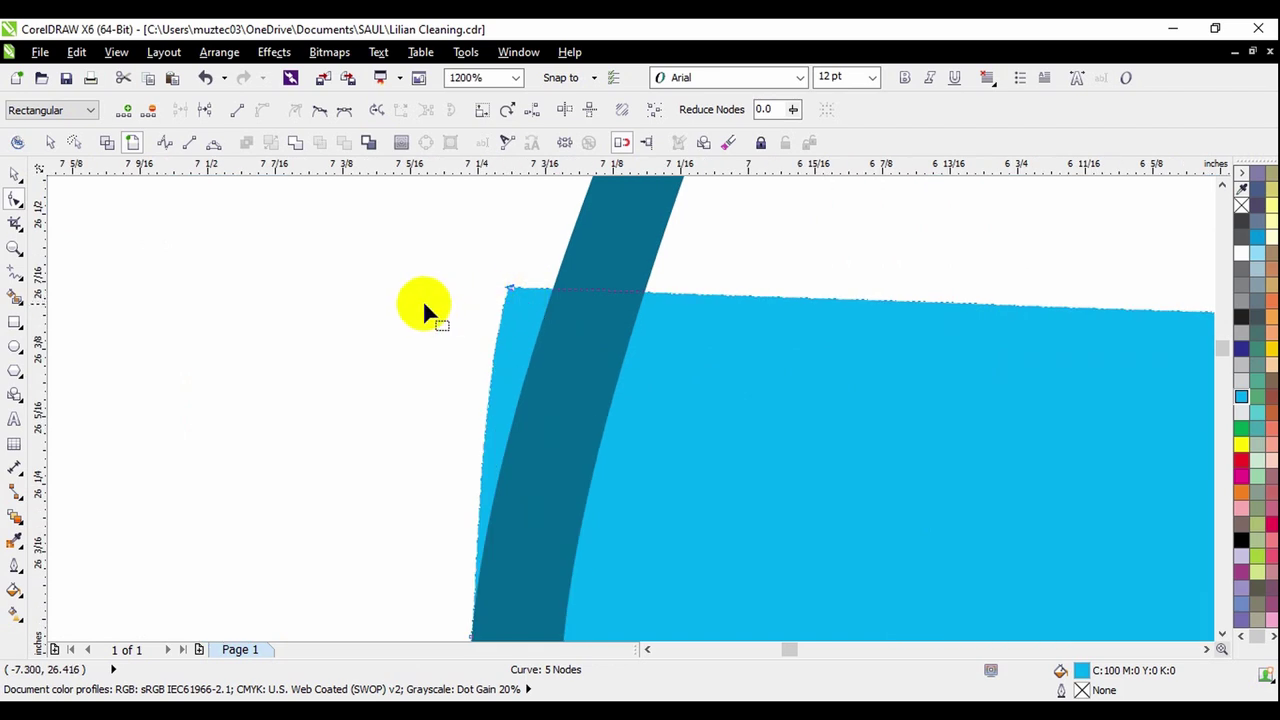
- Move the bottle liquid's upper-left node sideways onto the outer edge of the bottle's left wall with the Shape tool
click(14, 173)
click(374, 311)
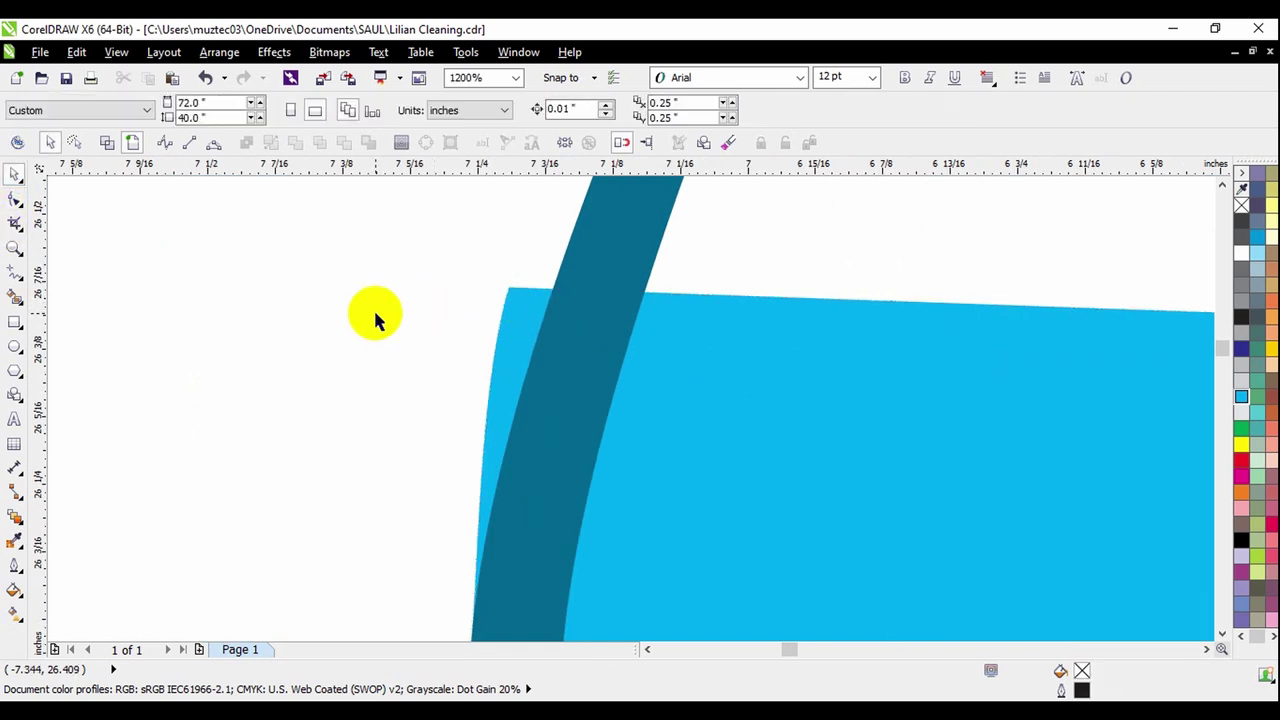
scroll(374, 312, down, 2)
click(541, 362)
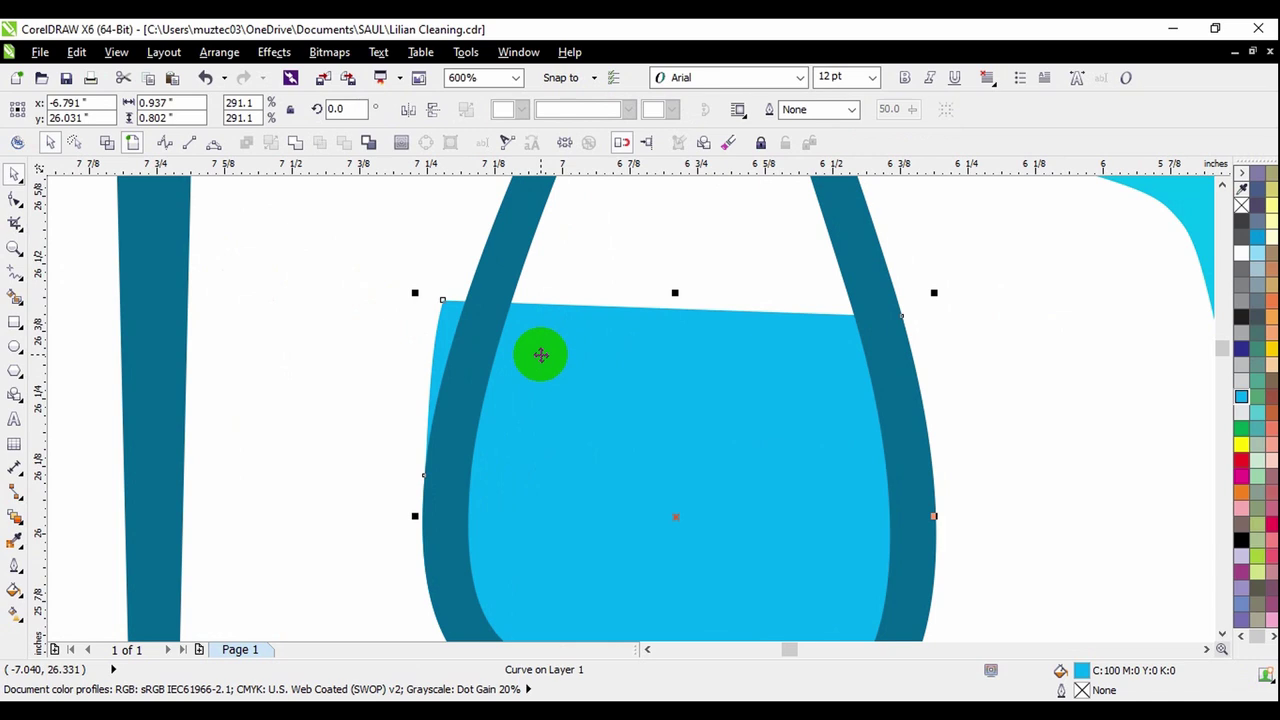
click(15, 205)
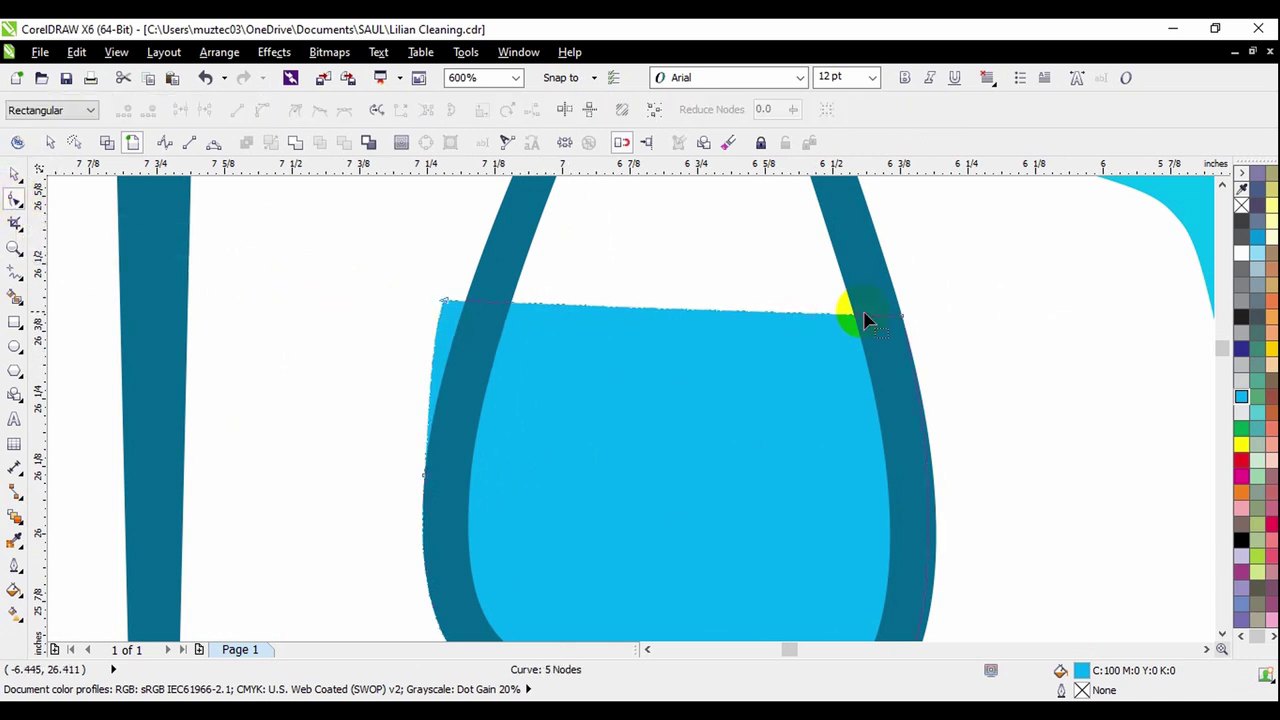
scroll(907, 313, up, 1)
scroll(820, 323, down, 1)
scroll(429, 306, up, 1)
drag(477, 293, 522, 291)
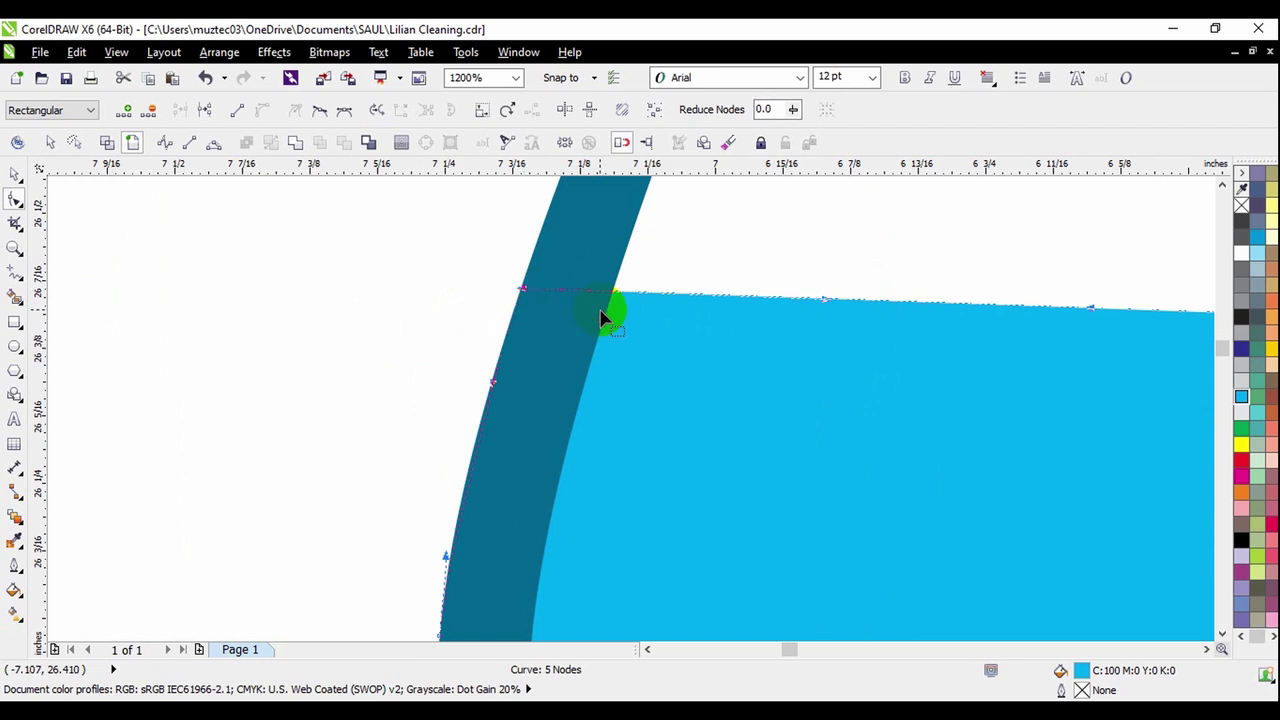
scroll(603, 309, down, 3)
click(12, 178)
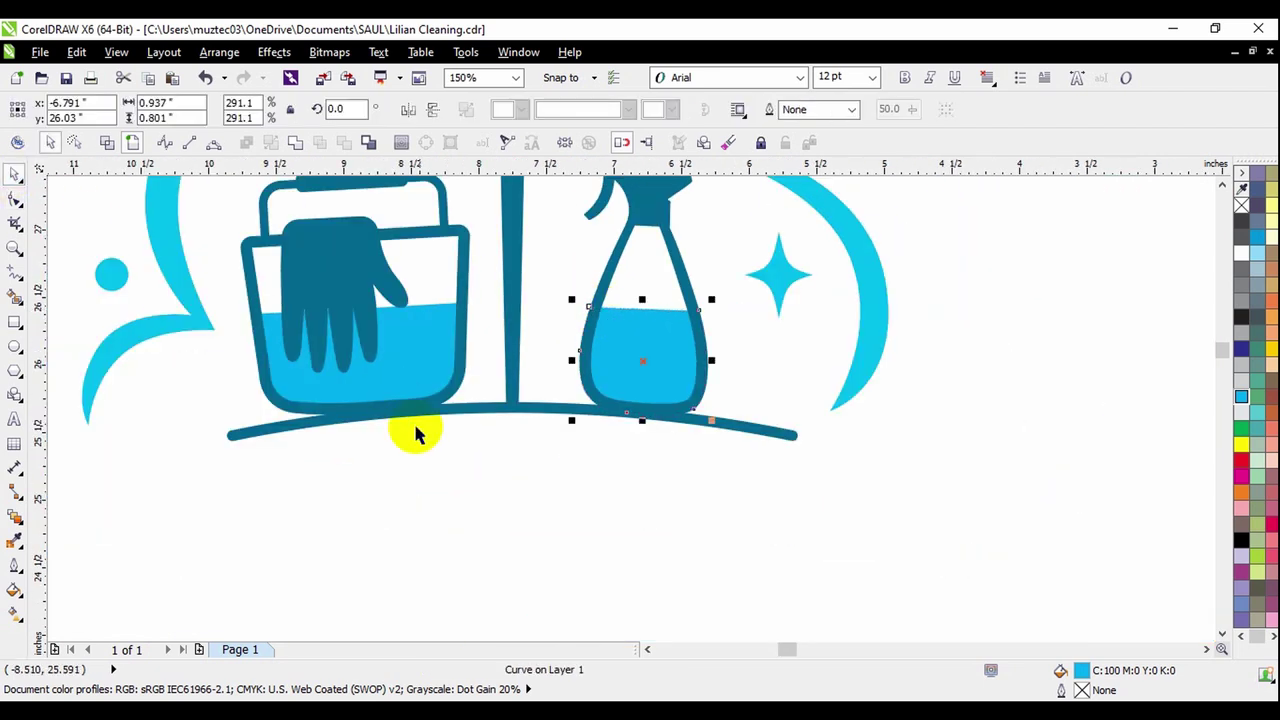
- Try moving the bucket's water shape down below the bucket, undo the move and keep the shape selected
click(414, 436)
drag(429, 346, 437, 430)
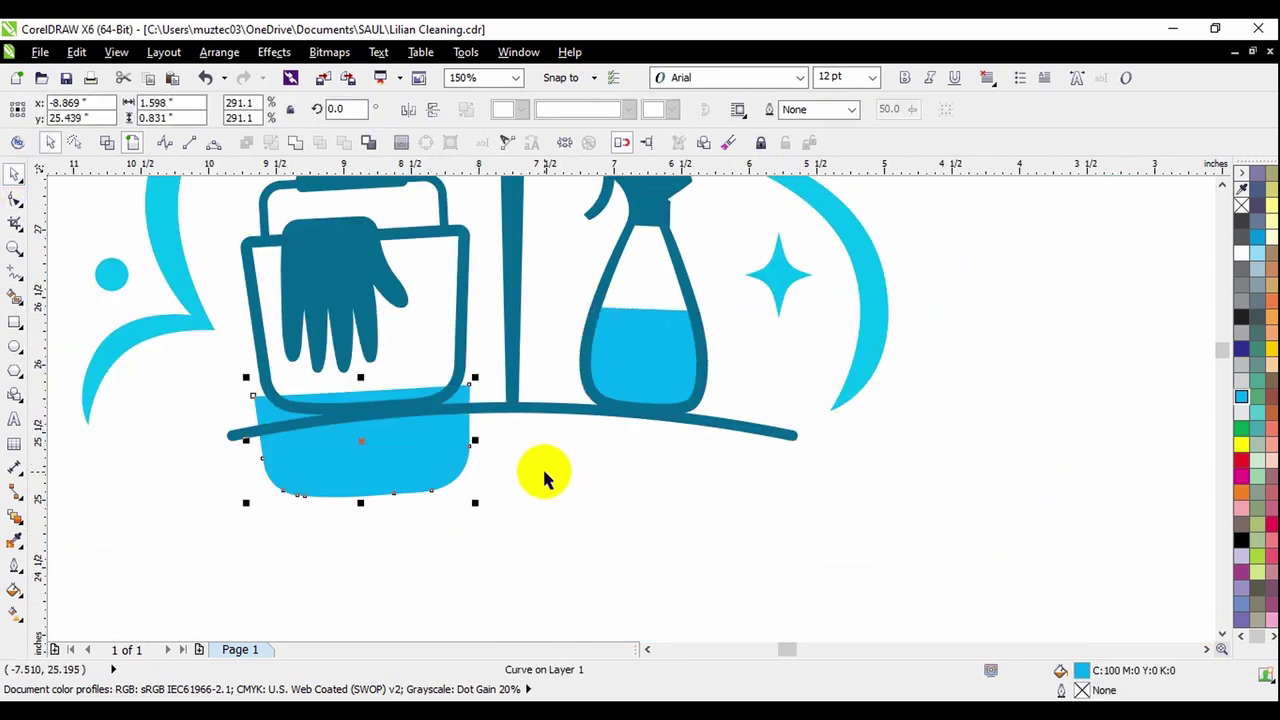
key(ctrl+z)
click(433, 363)
key(ctrl+shift+z)
key(ctrl+z)
- Weld the bucket's water shape with the dark blue bucket outline
scroll(466, 271, up, 1)
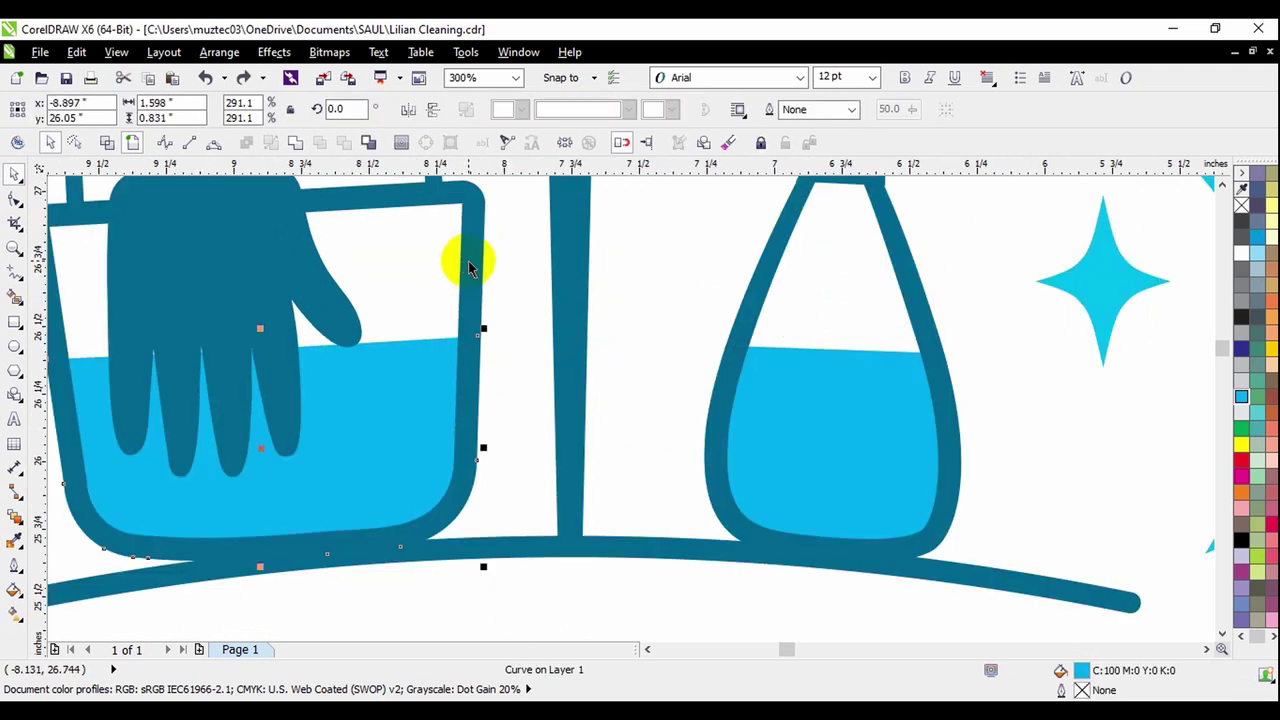
shift+click(467, 261)
click(296, 143)
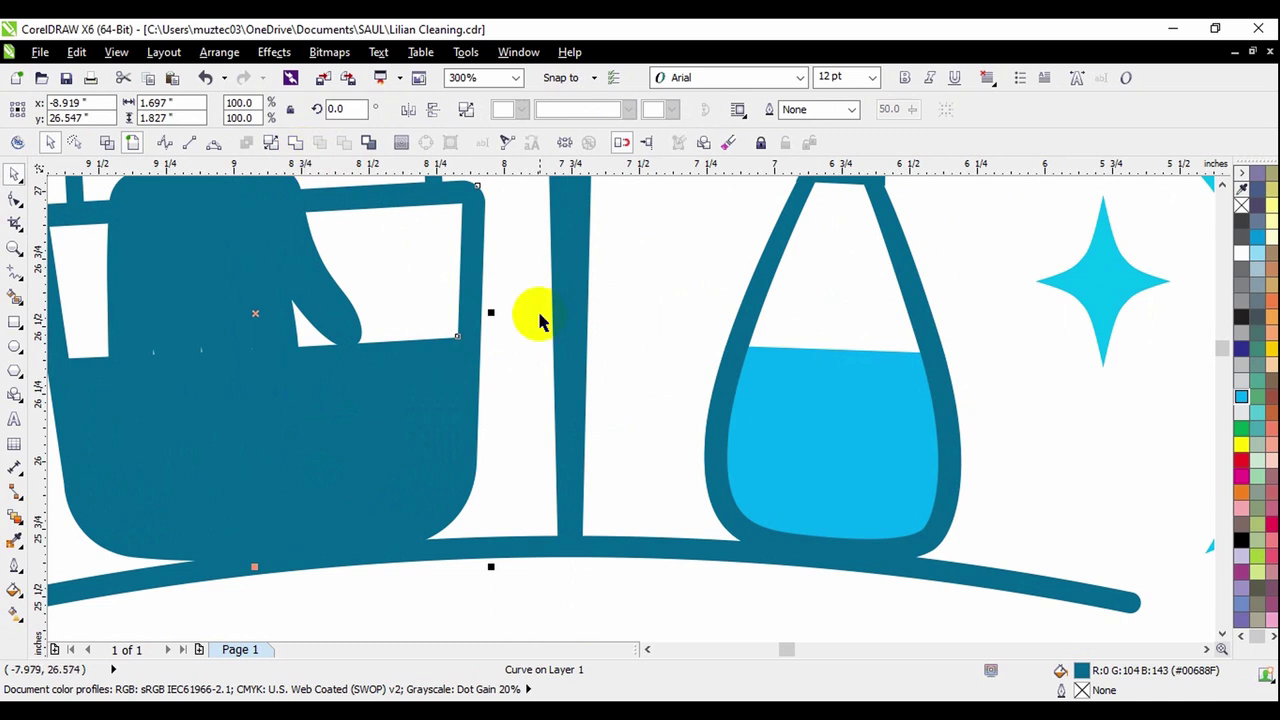
- Weld the spray bottle's liquid shape with the dark blue bottle outline
click(806, 429)
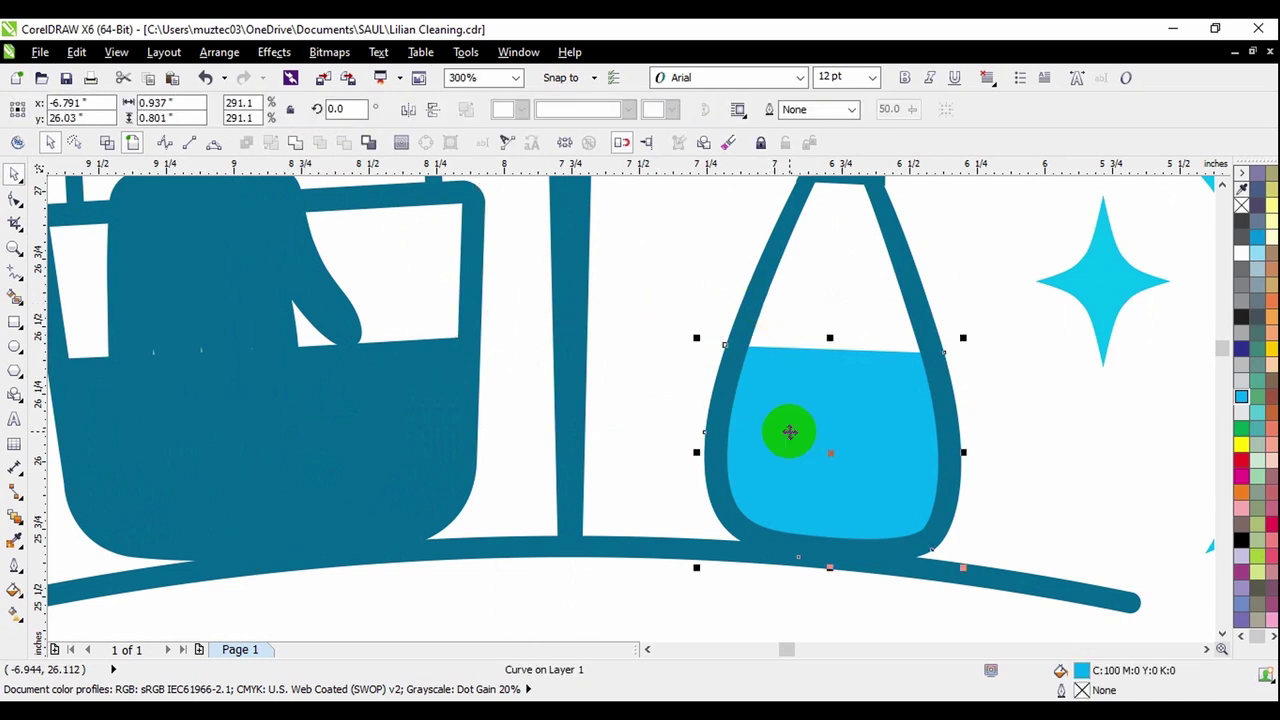
shift+click(750, 305)
click(296, 143)
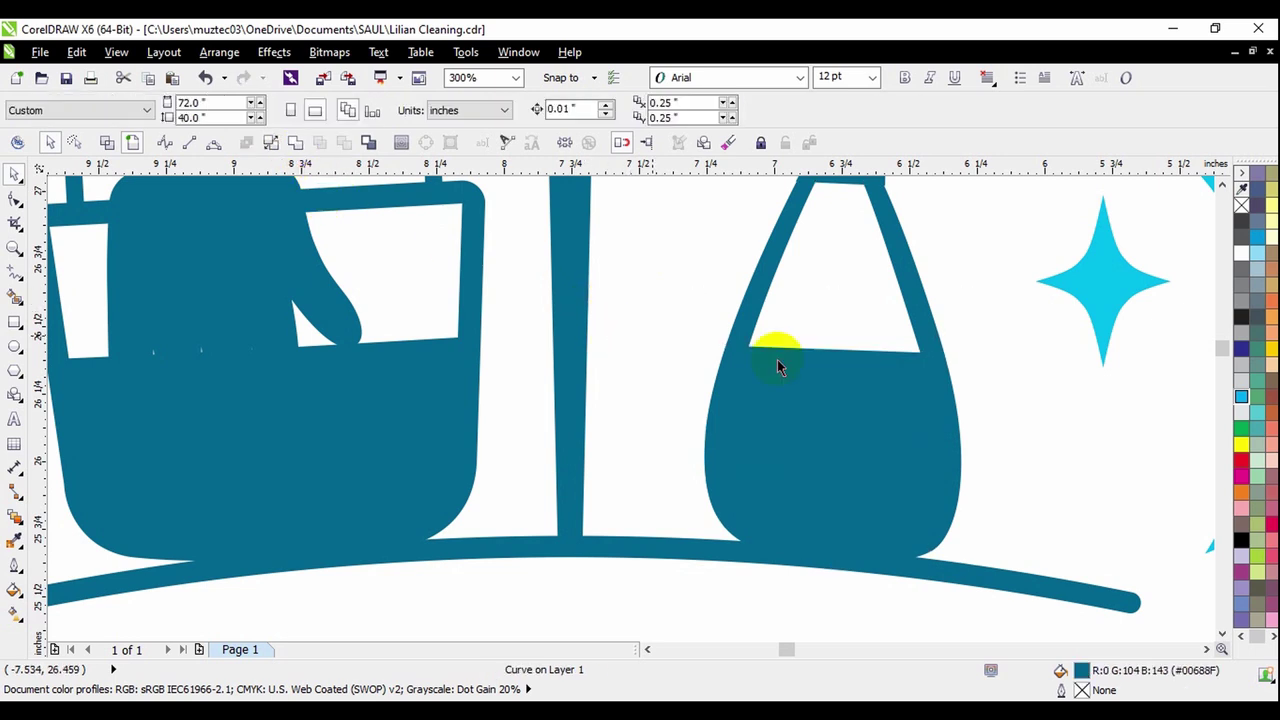
- Paste the two copied light blue liquid shapes over the welded bucket and bottle
scroll(835, 420, down, 2)
right_click(787, 524)
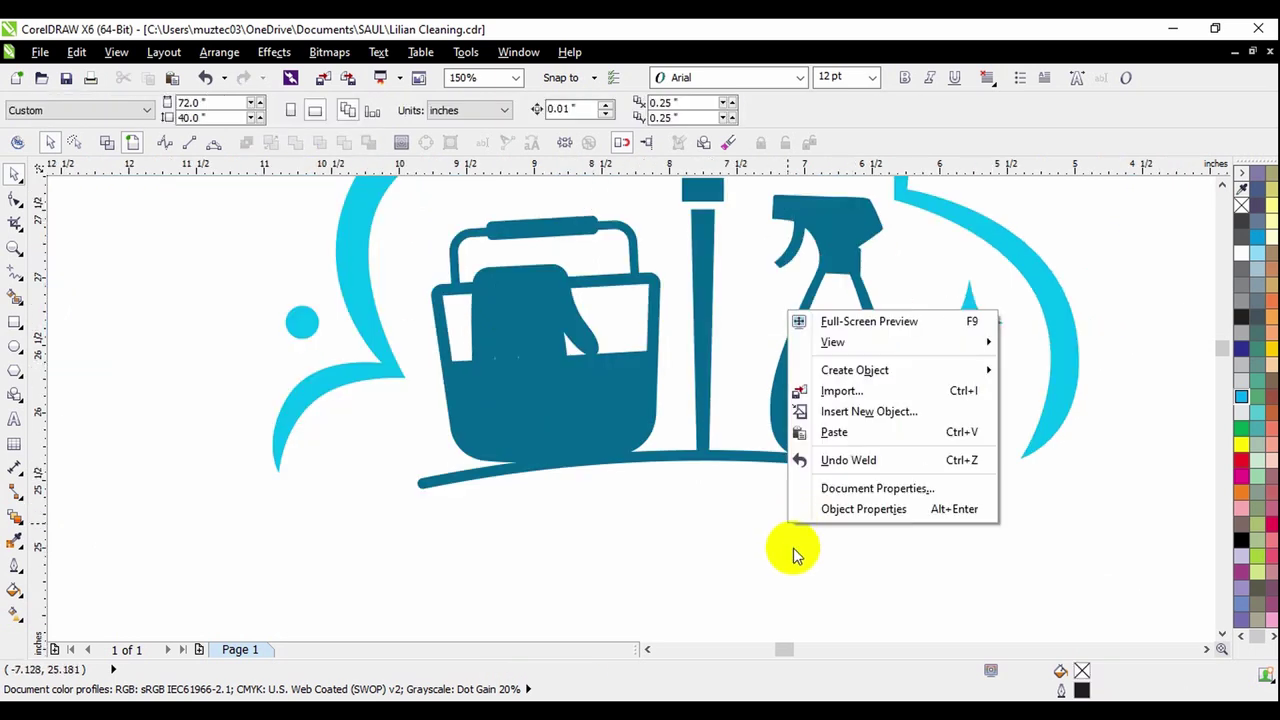
click(869, 432)
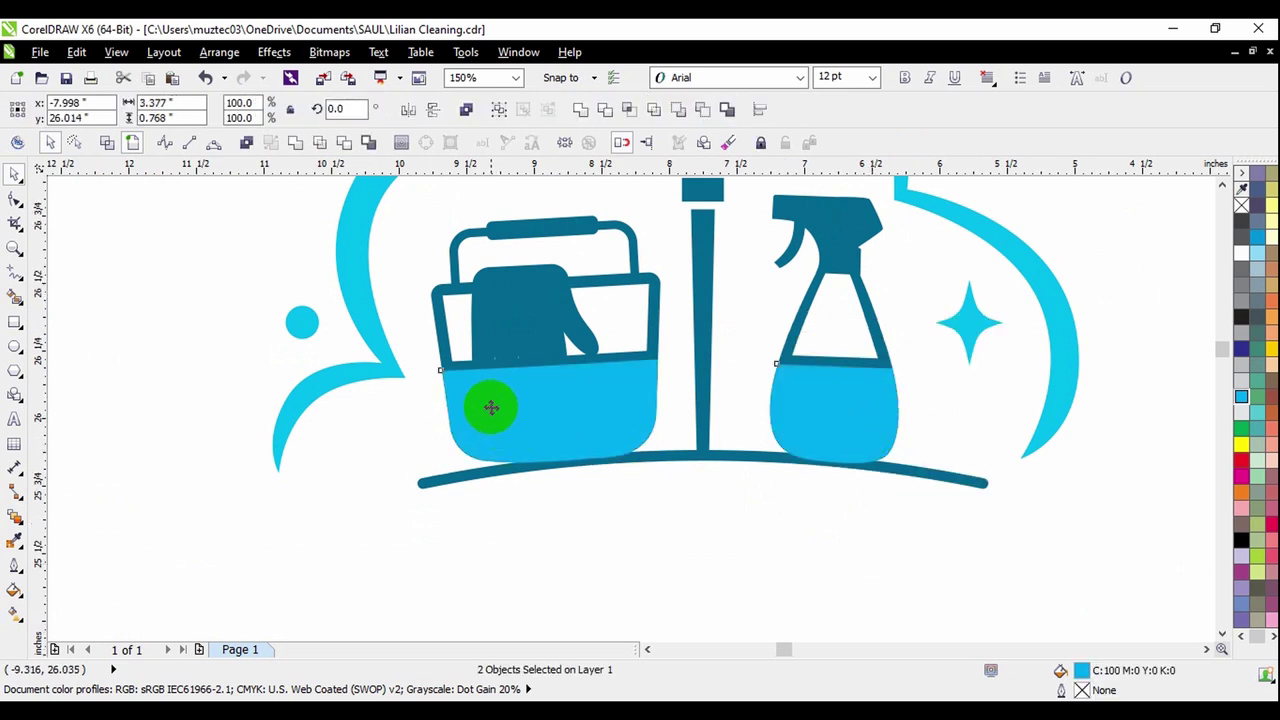
- Scale the pasted bucket water proportionally to about 1.49 by 0.71 inches so that it sits inside the bucket's walls
scroll(491, 406, up, 2)
click(652, 566)
click(694, 463)
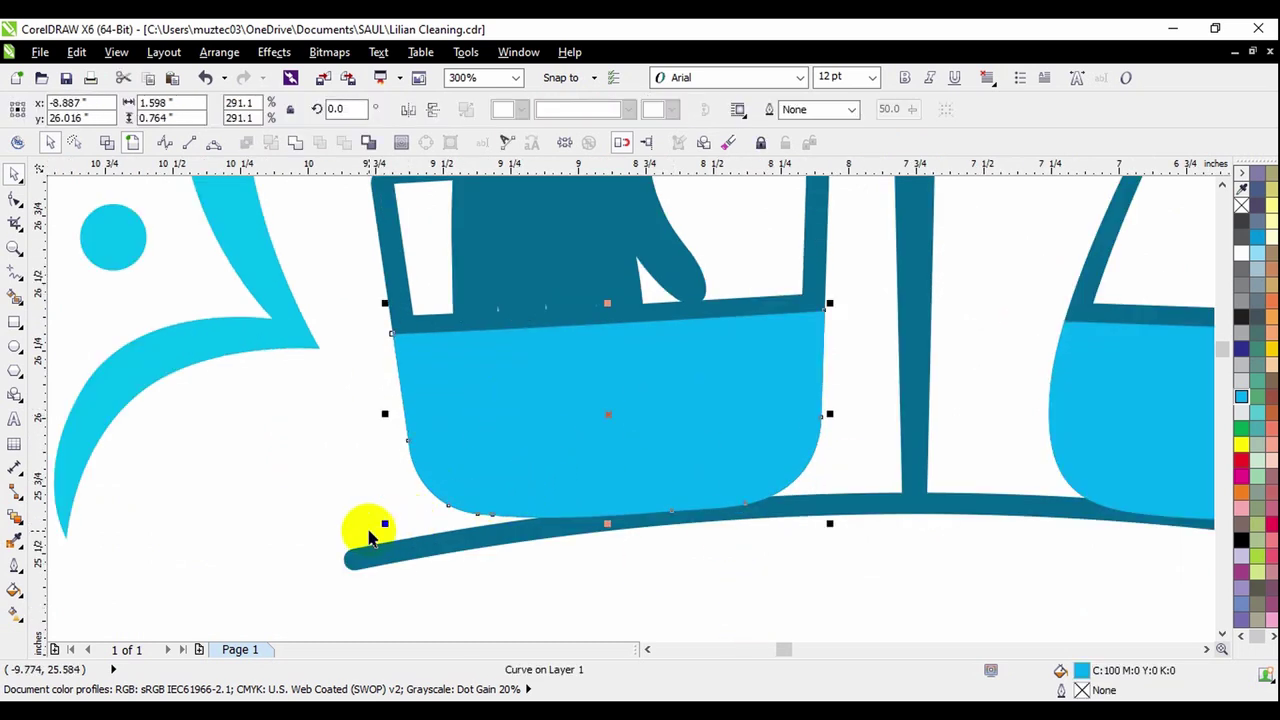
drag(387, 524, 389, 511)
drag(571, 400, 563, 396)
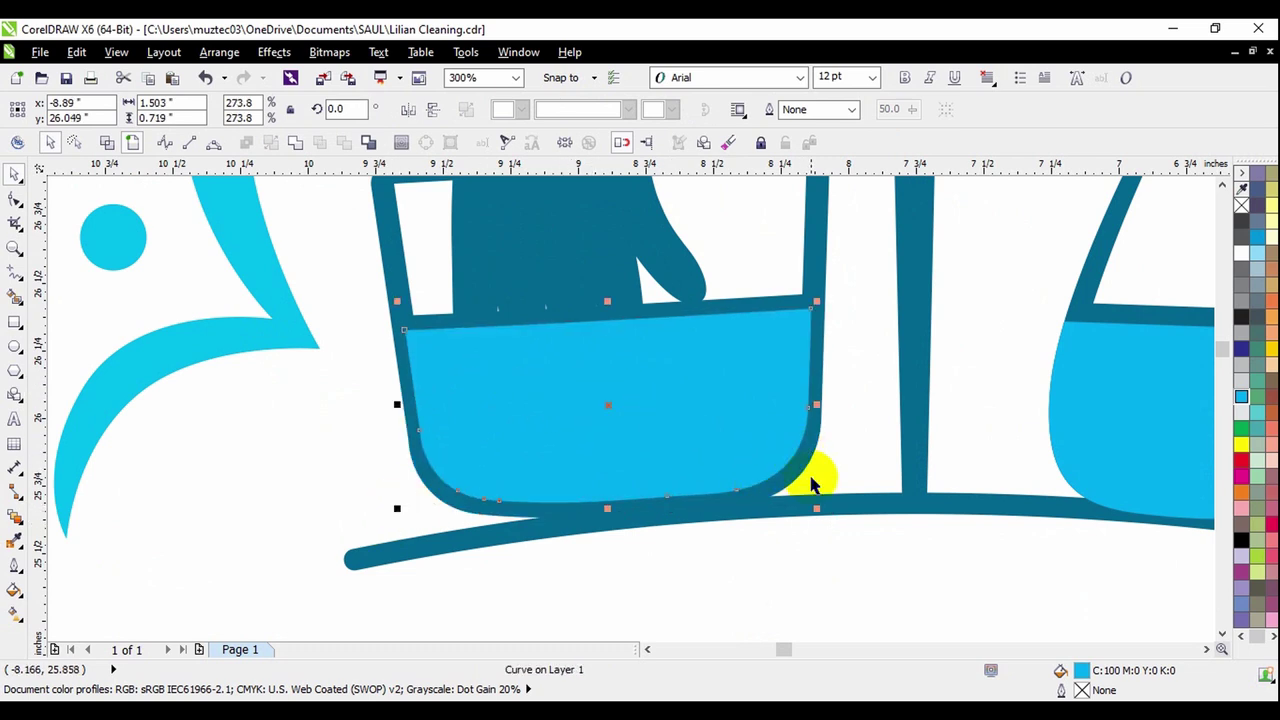
scroll(814, 482, up, 2)
scroll(808, 508, down, 4)
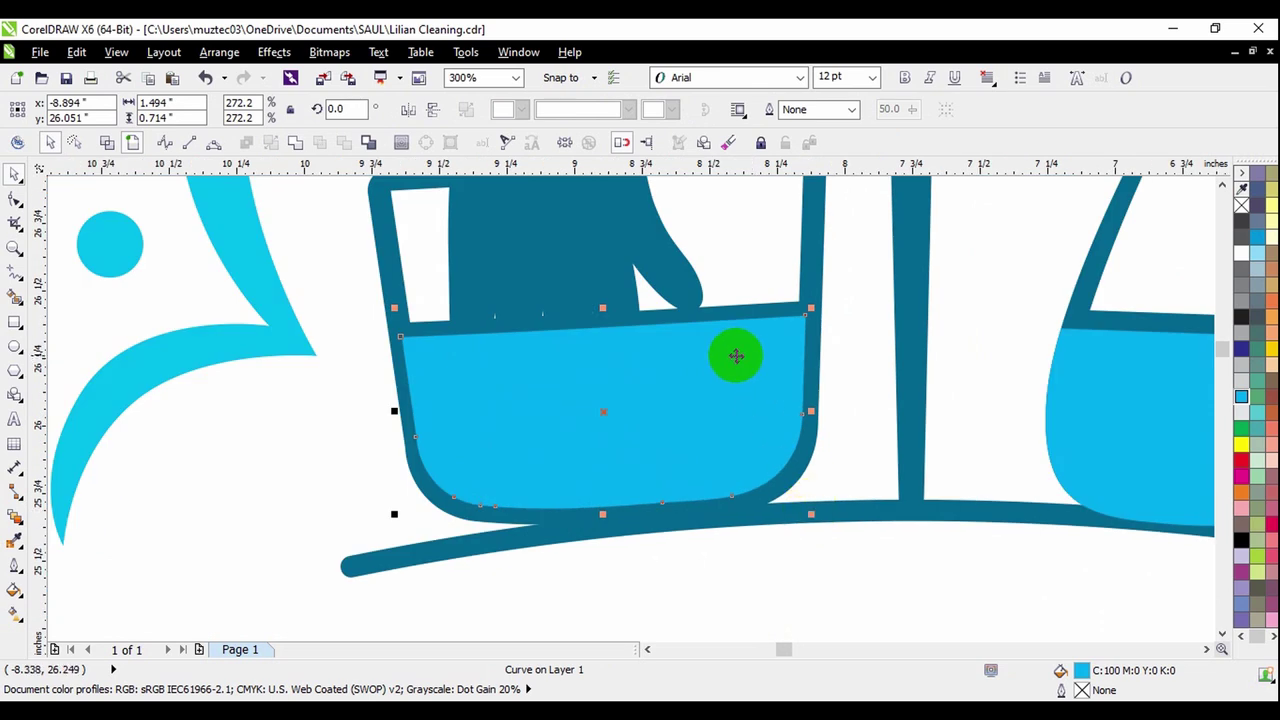
click(852, 483)
- Narrow the bucket water from its left side to about 1.465 inches wide, evening out the border along the bucket wall
scroll(541, 358, up, 4)
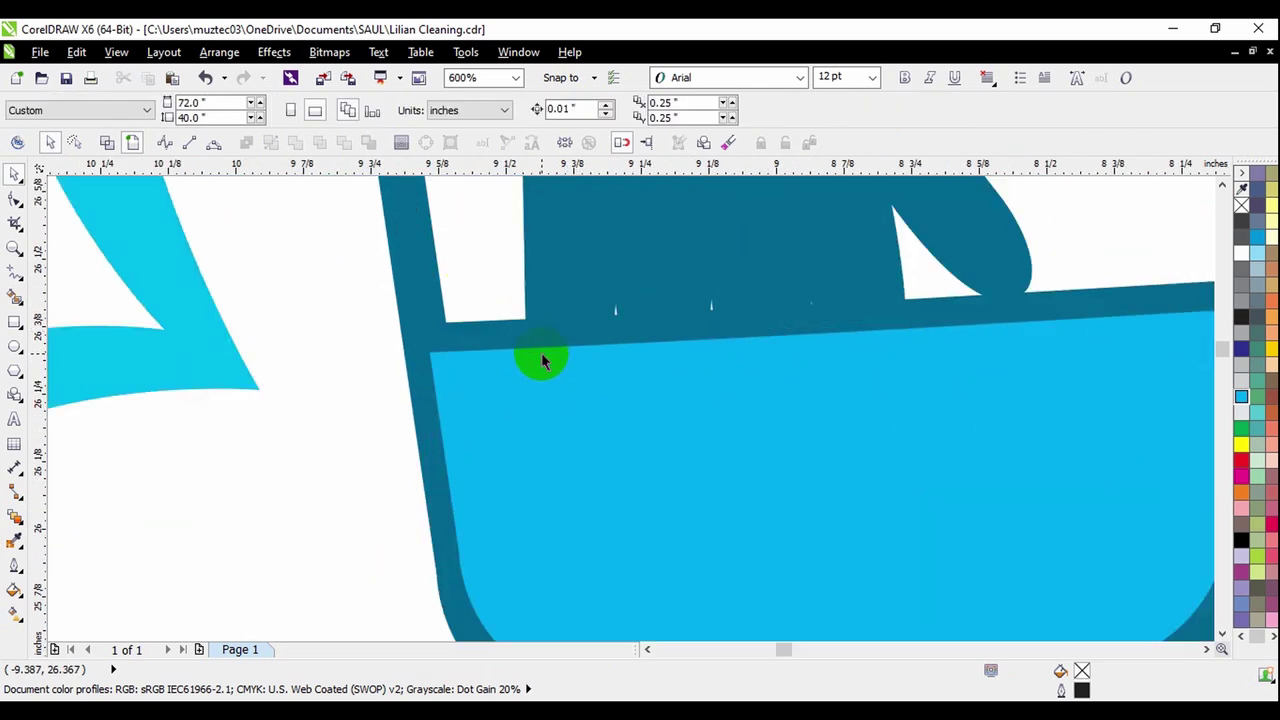
click(519, 390)
scroll(457, 466, down, 4)
scroll(457, 400, up, 4)
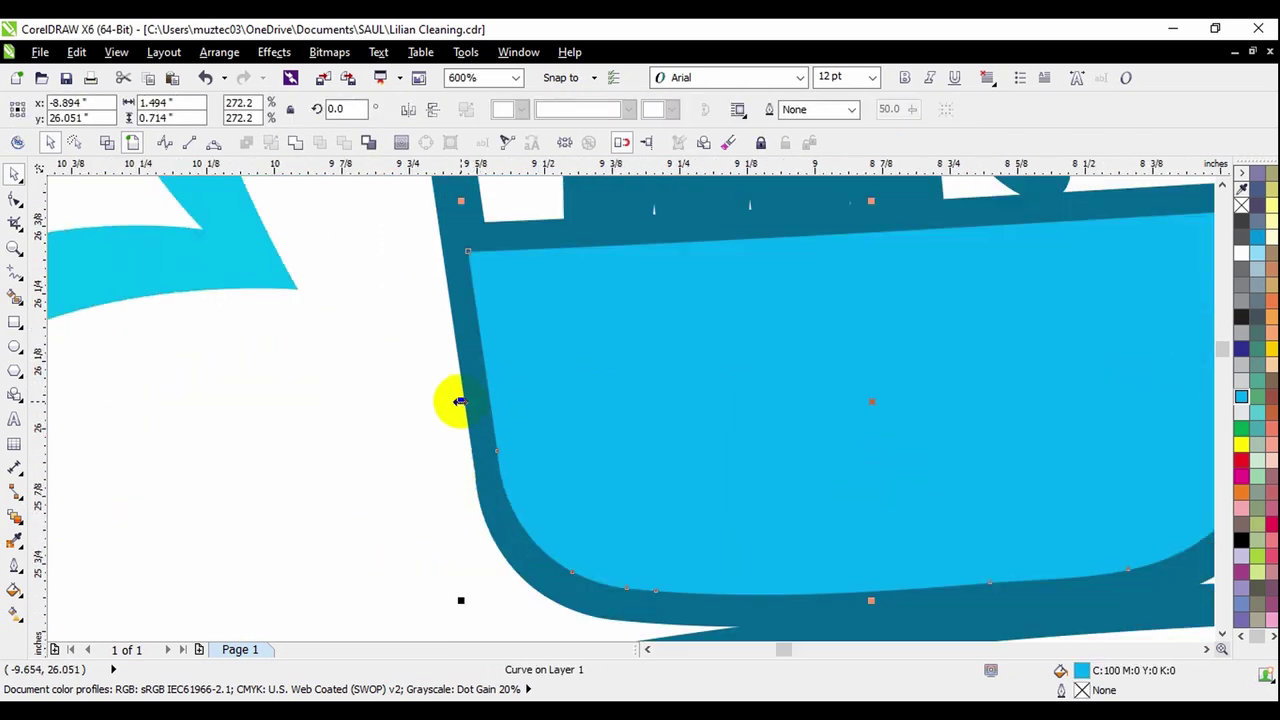
scroll(457, 400, down, 2)
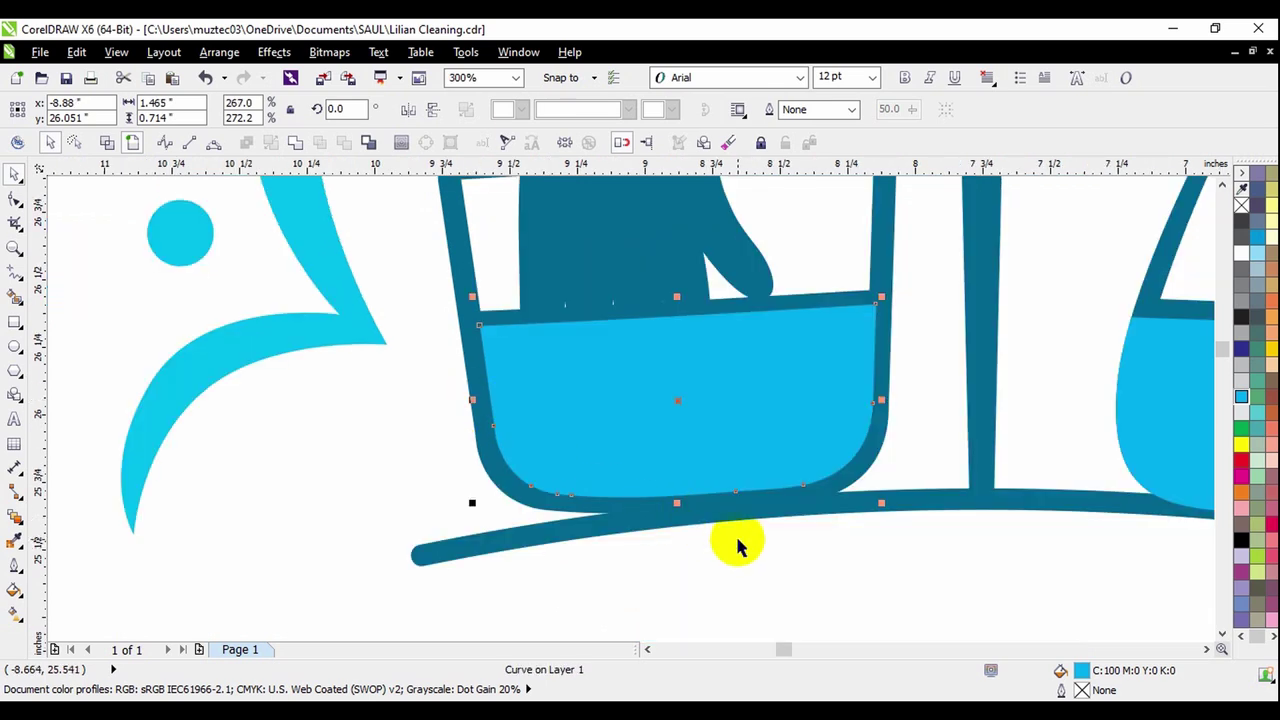
click(757, 471)
- Shrink the pasted bottle liquid to about 0.87 by 0.67 inches and fine-tune its fit inside the bottle's walls
scroll(677, 449, down, 2)
scroll(1005, 440, up, 2)
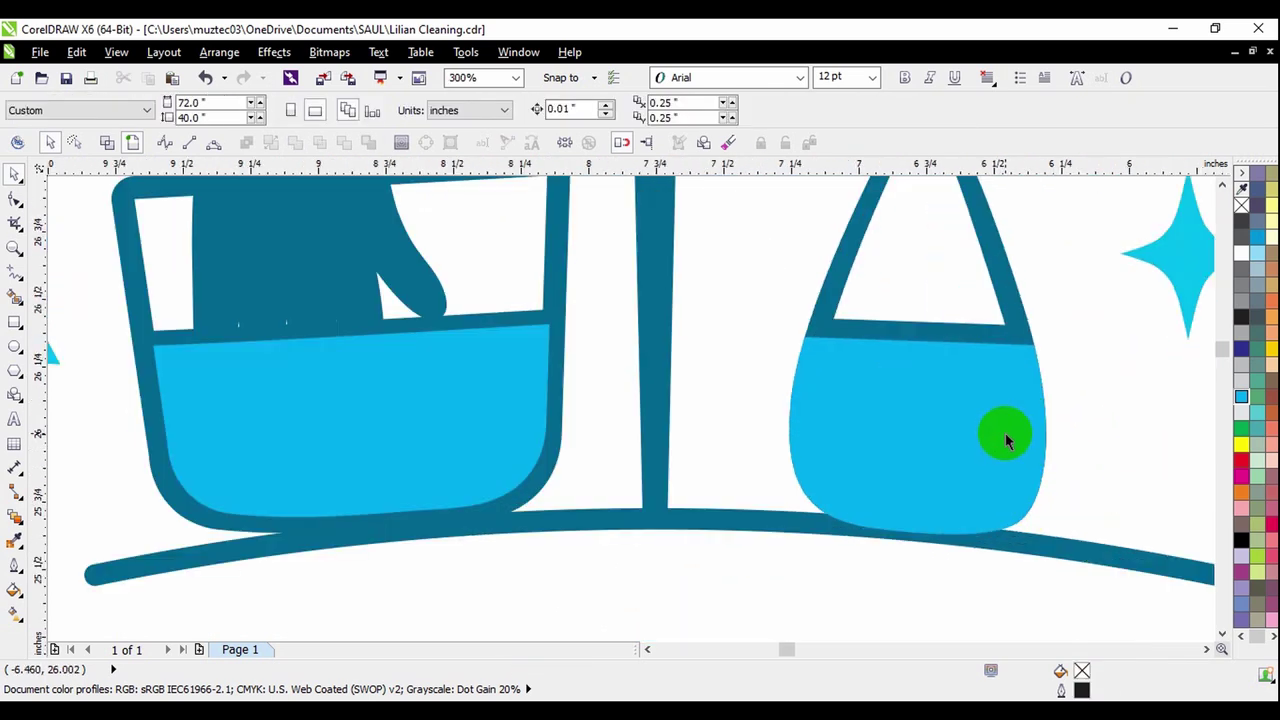
click(1005, 440)
drag(790, 545, 792, 518)
scroll(970, 425, up, 2)
drag(971, 418, 949, 420)
scroll(930, 425, down, 2)
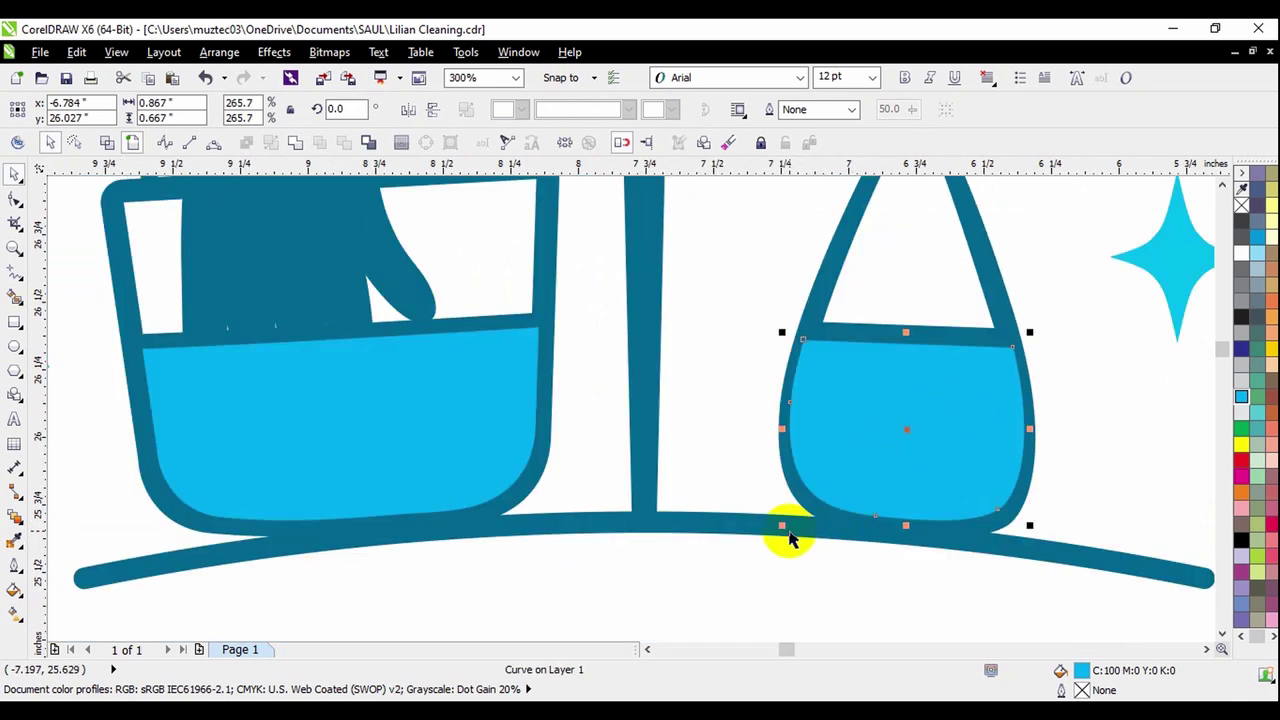
scroll(980, 391, up, 2)
drag(980, 391, 971, 394)
scroll(971, 394, down, 2)
scroll(1066, 428, down, 2)
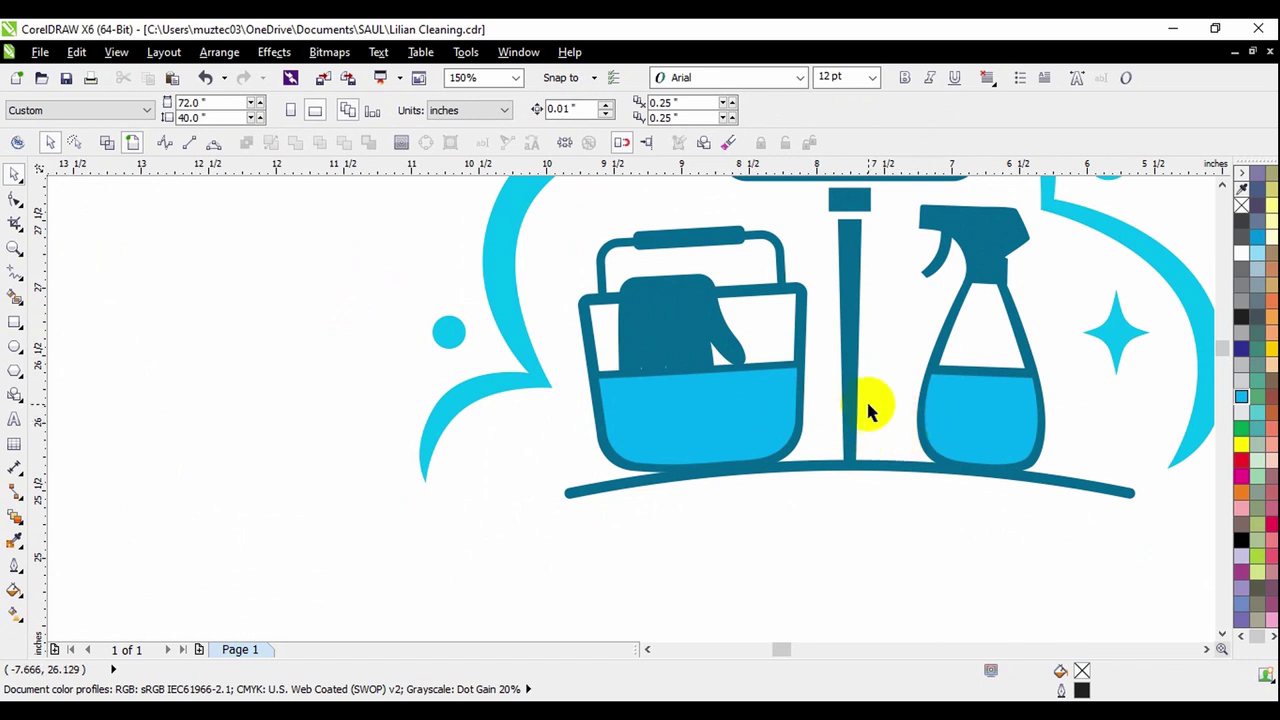
- Try moving the glove up and to the right, then the bucket down and to the right, undoing both moves
scroll(679, 340, up, 2)
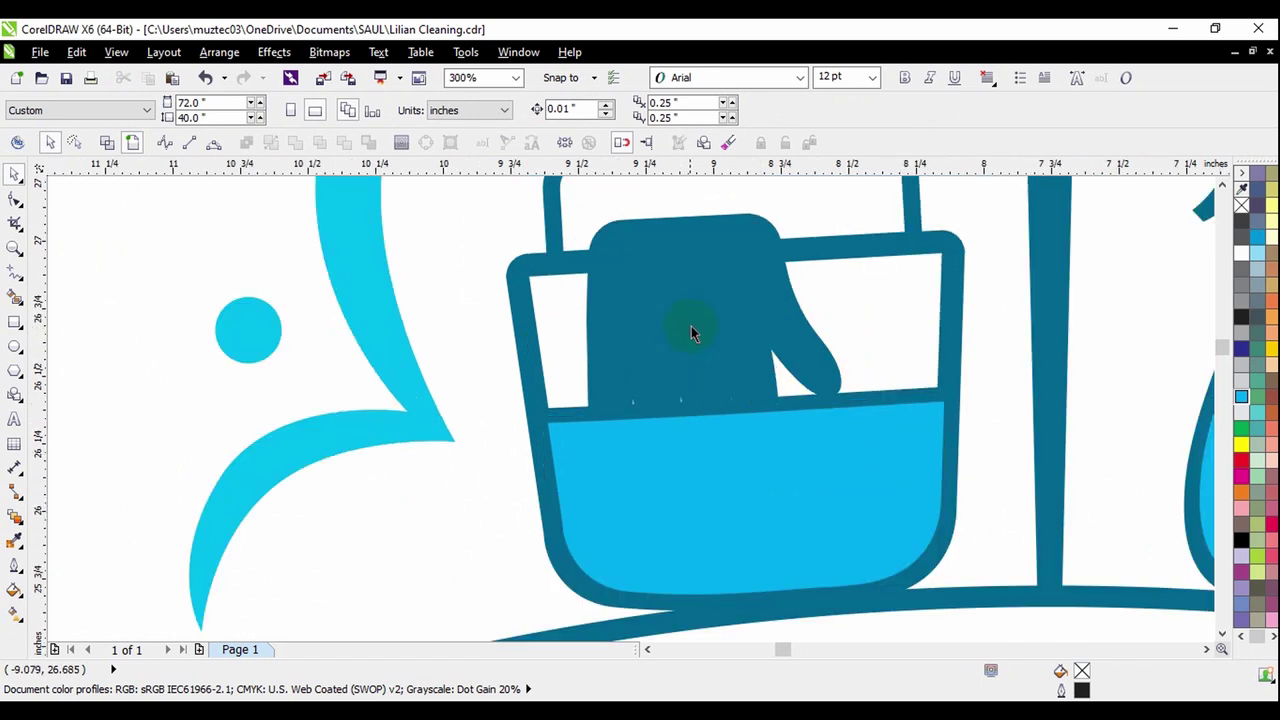
scroll(693, 335, up, 1)
scroll(693, 335, down, 1)
click(855, 313)
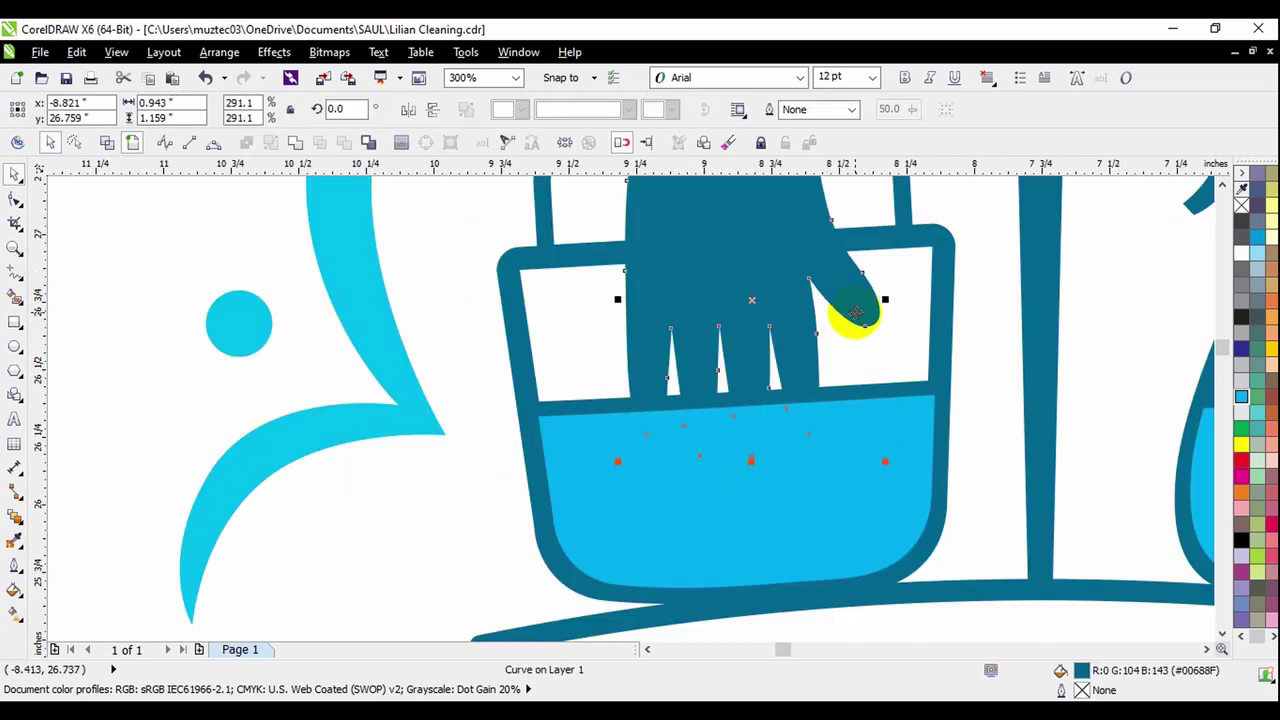
click(204, 77)
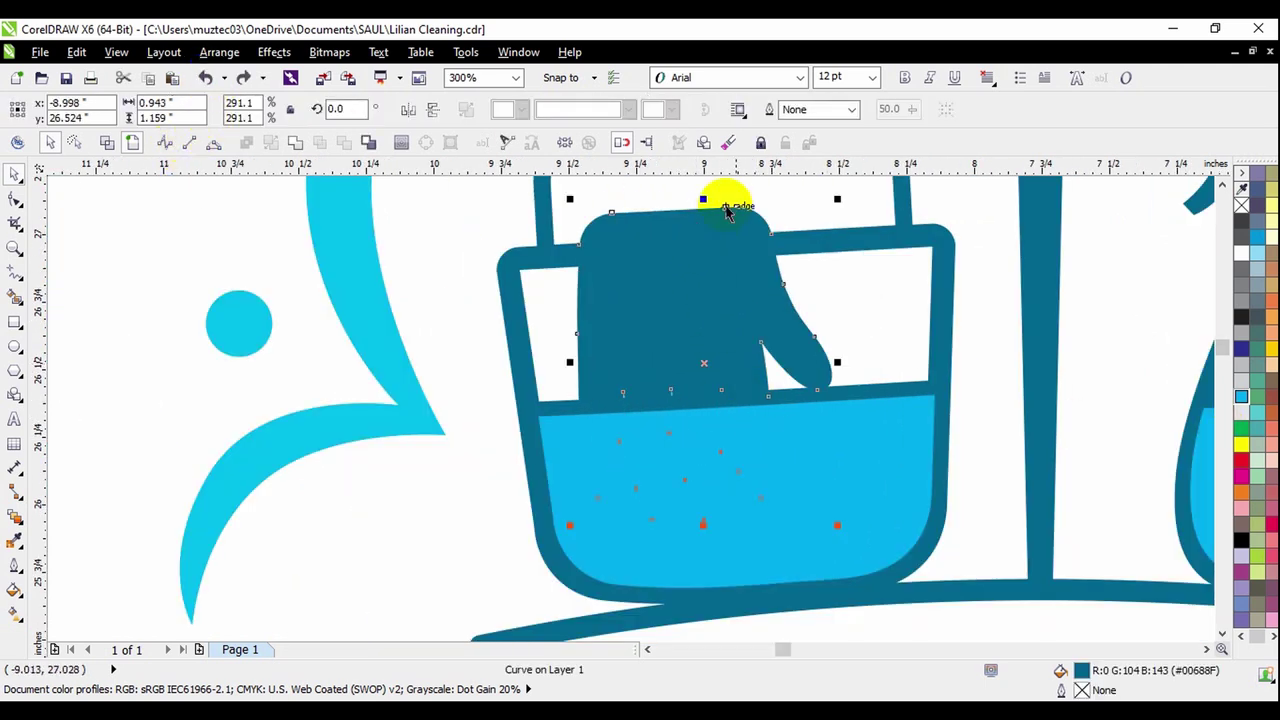
drag(908, 266, 928, 310)
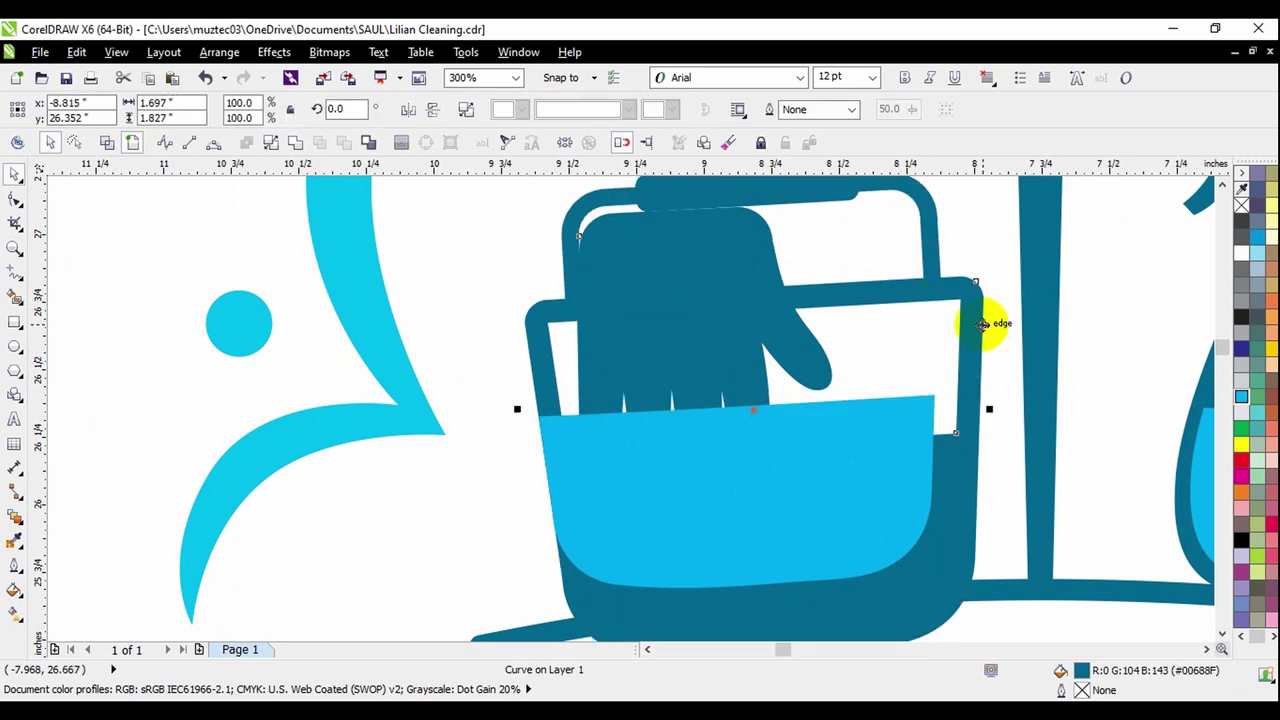
key(ctrl+z)
- Fill the glove in the bucket with green (C:100 M:0 Y:100 K:0) and clear the selection
click(738, 278)
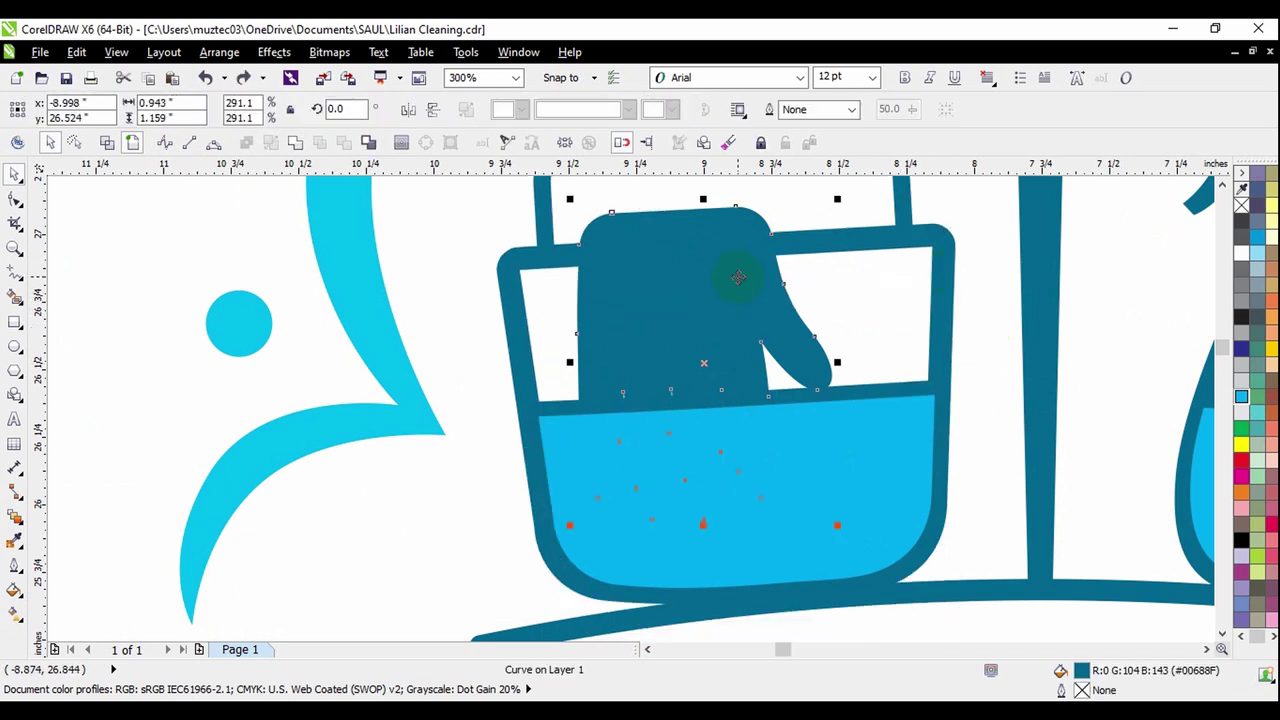
click(1253, 436)
drag(1258, 425, 833, 452)
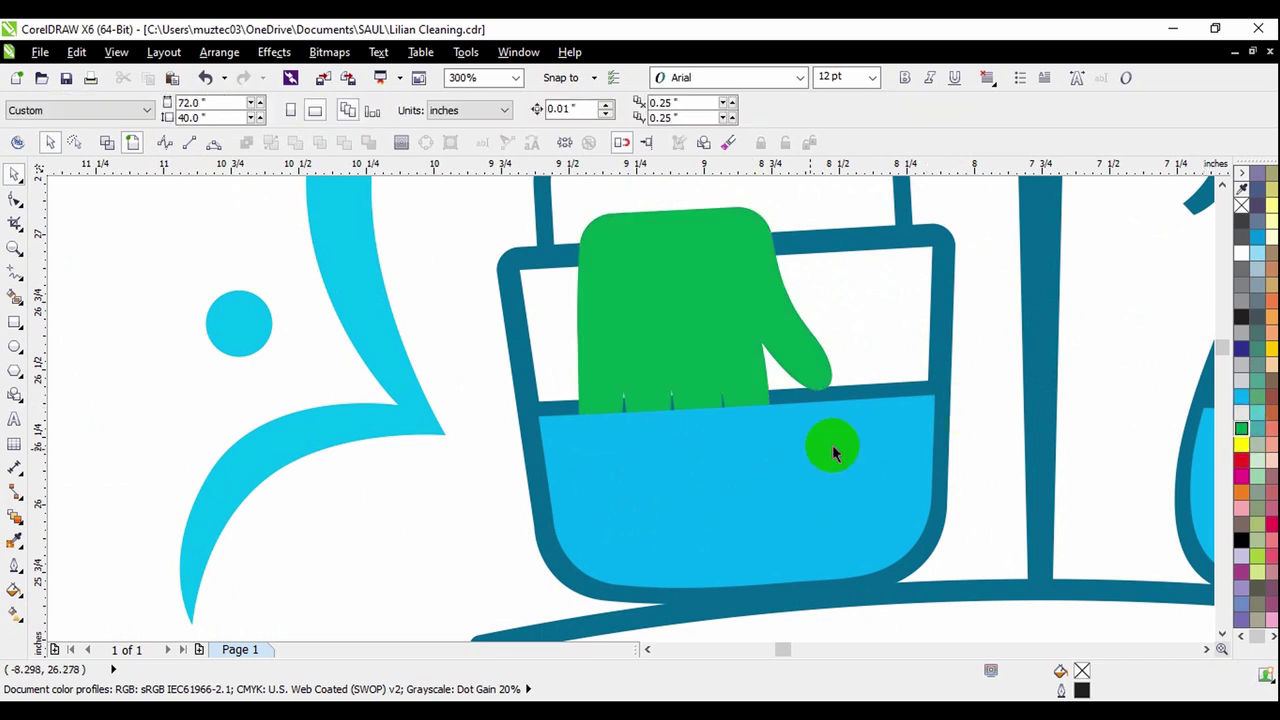
- Try shifting the green glove slightly down towards the water, undo the move and clear the selection
scroll(833, 452, up, 2)
click(749, 441)
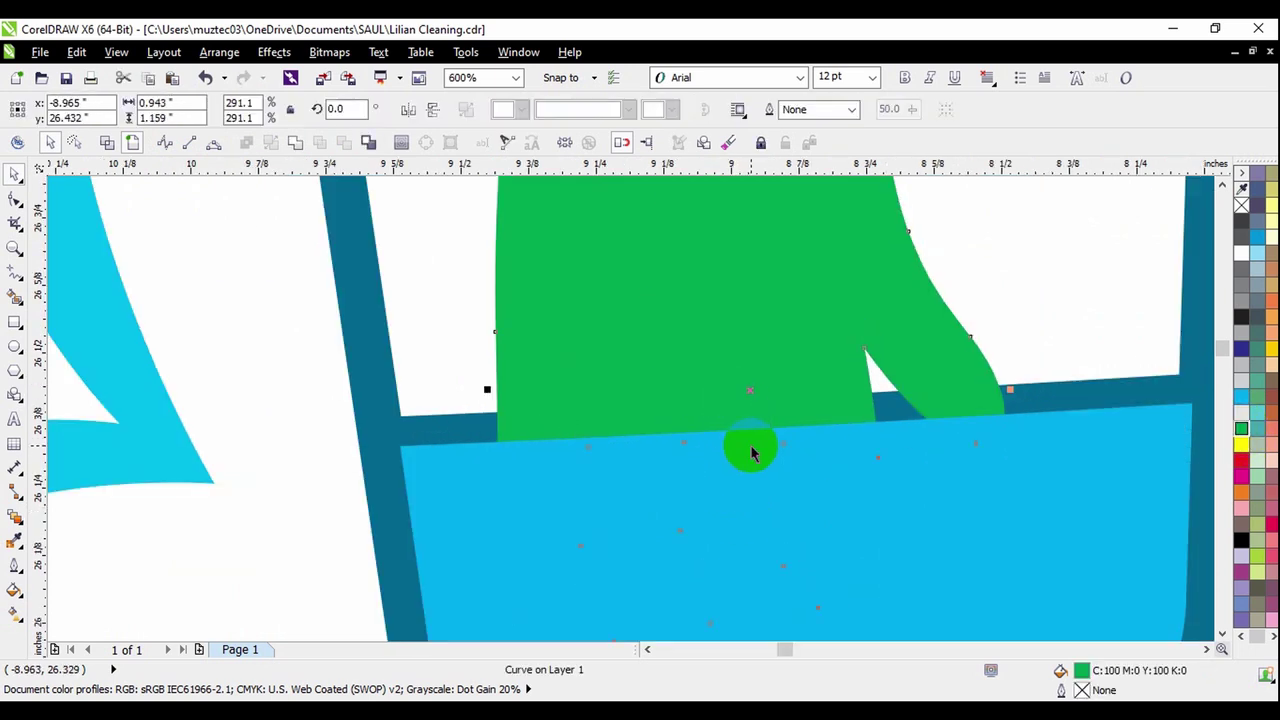
scroll(818, 485, down, 2)
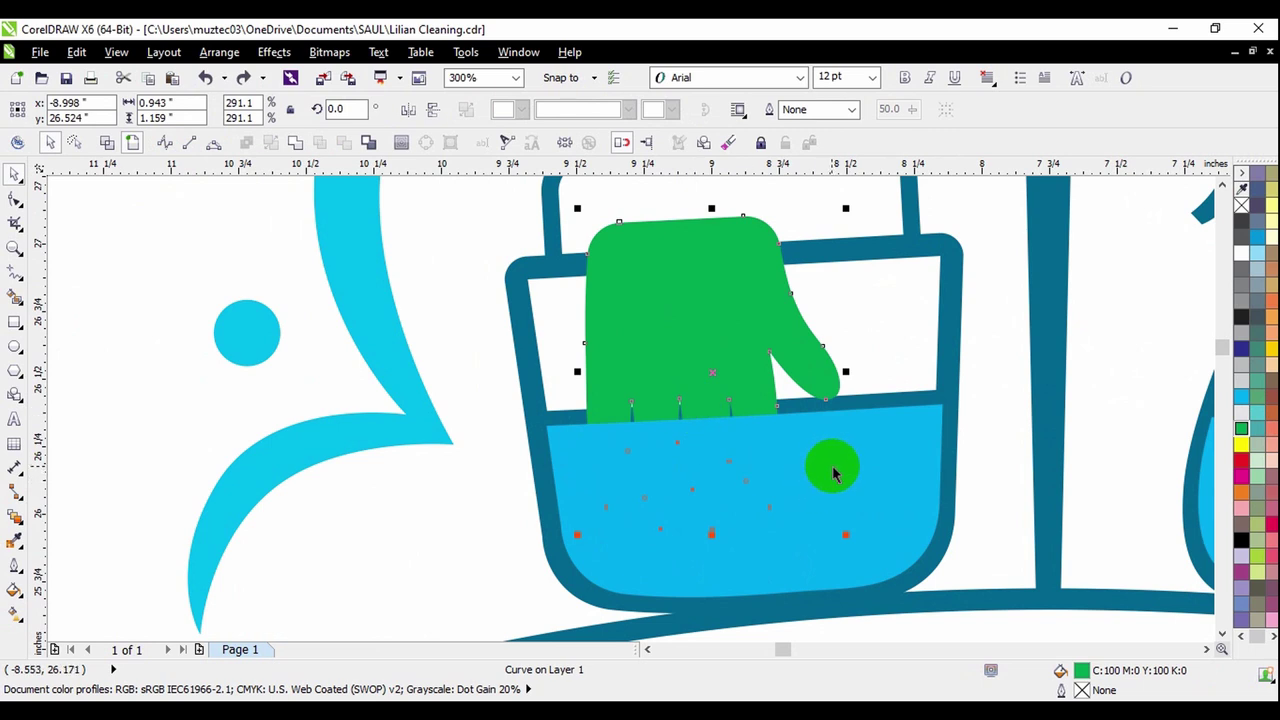
click(978, 446)
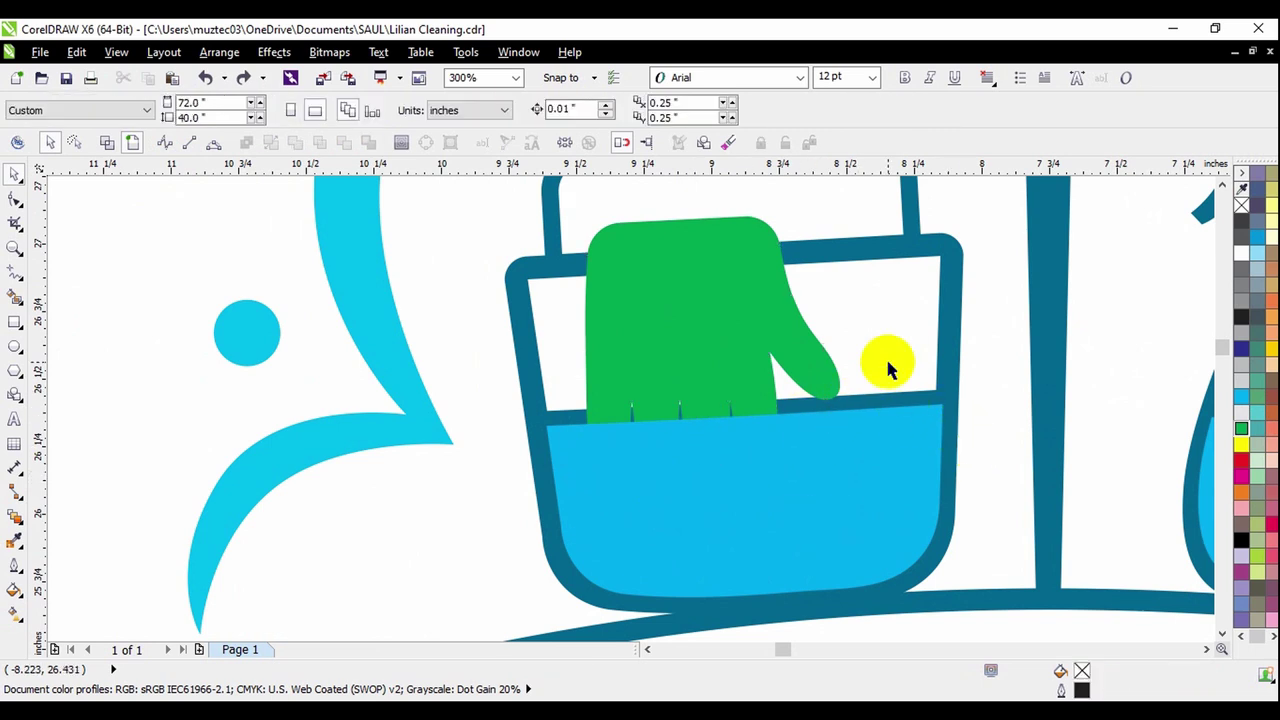
- Bring the green glove to the front of the page so its fingers overlap the water, and clear the selection
click(754, 320)
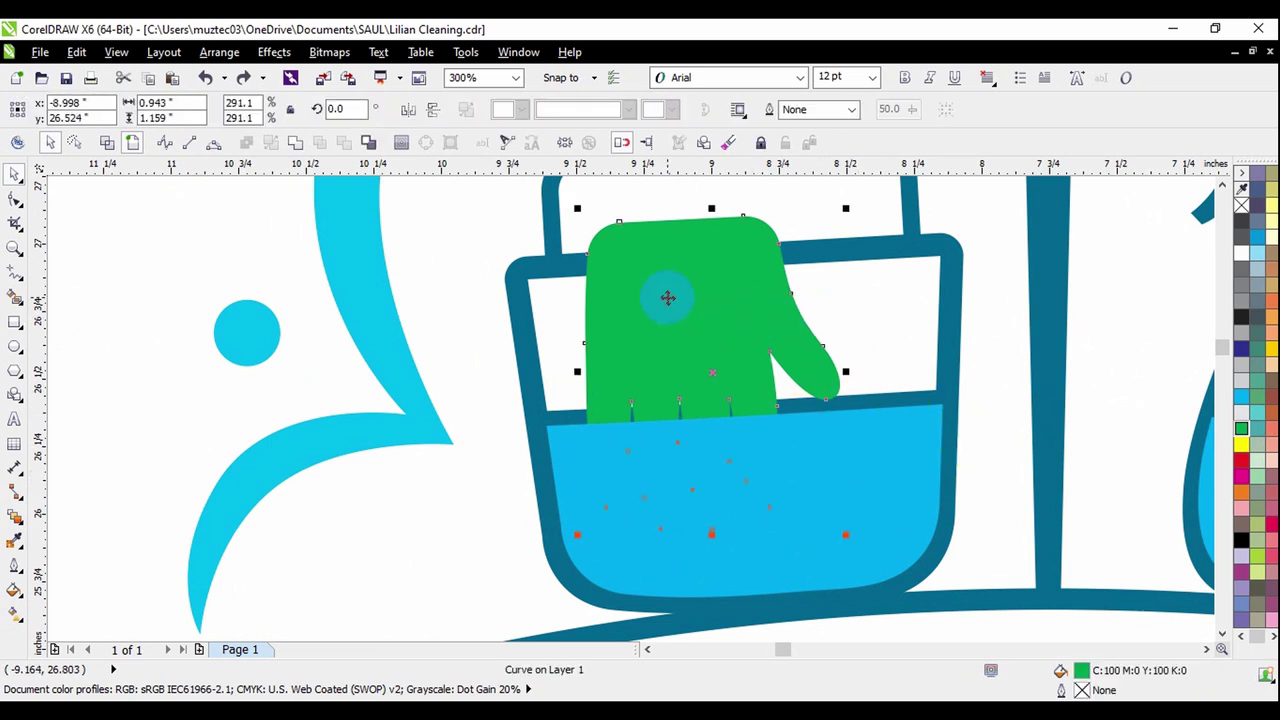
right_click(667, 297)
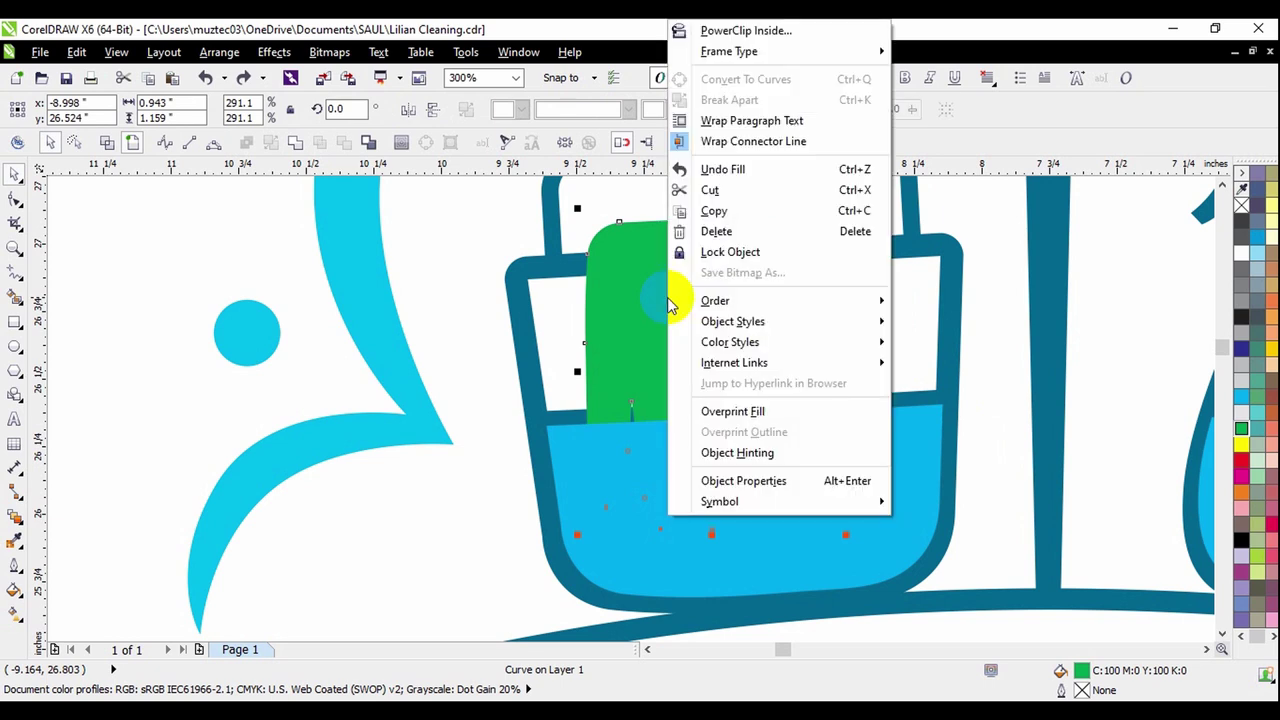
mouse_move(690, 299)
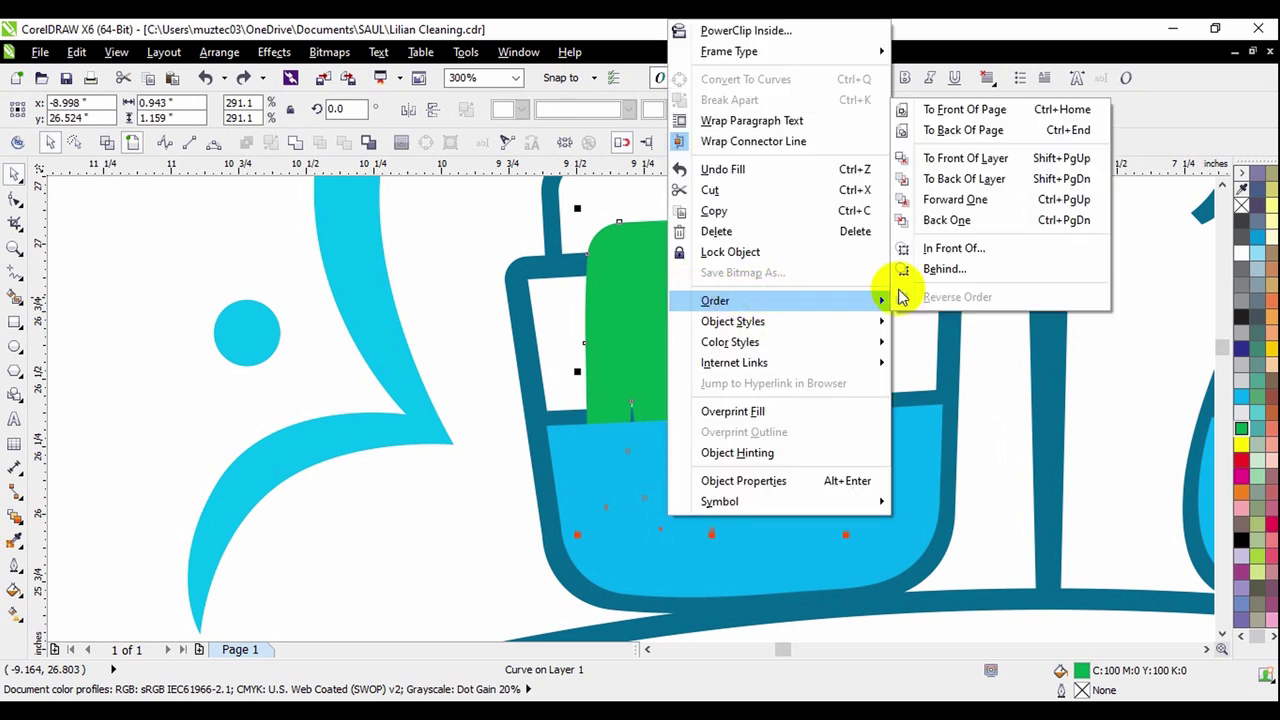
click(950, 109)
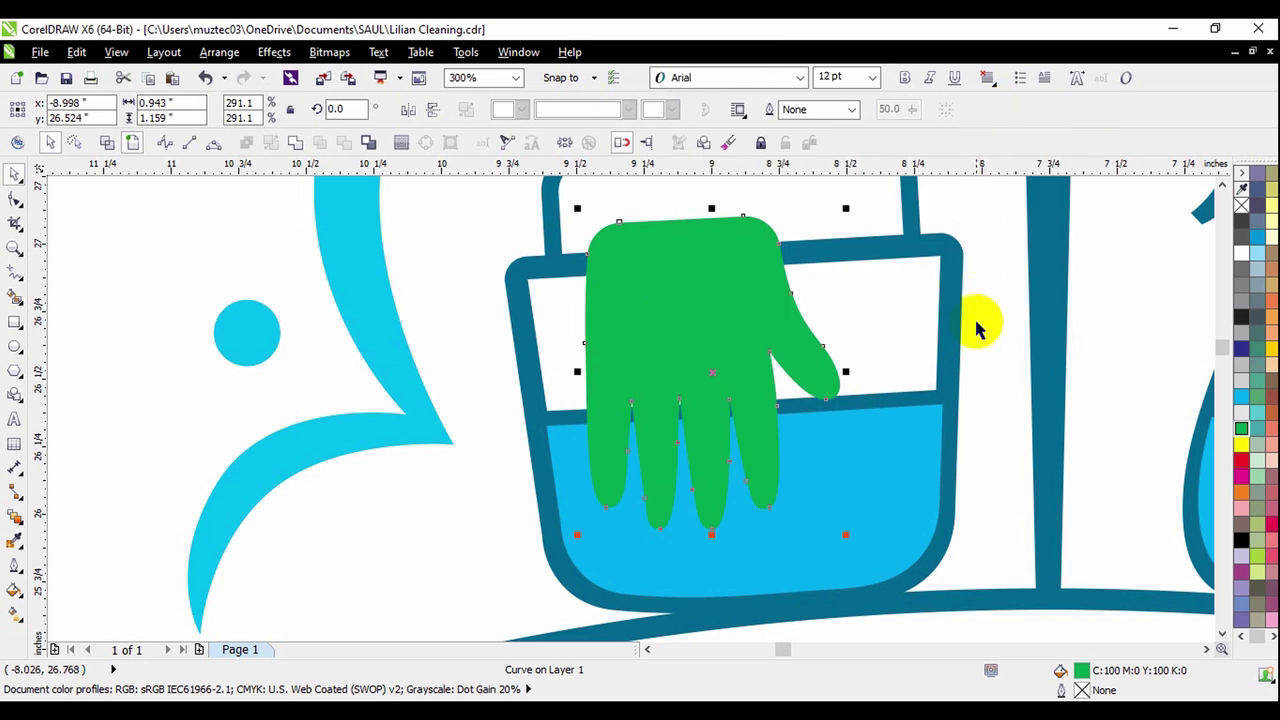
click(986, 470)
scroll(739, 480, up, 1)
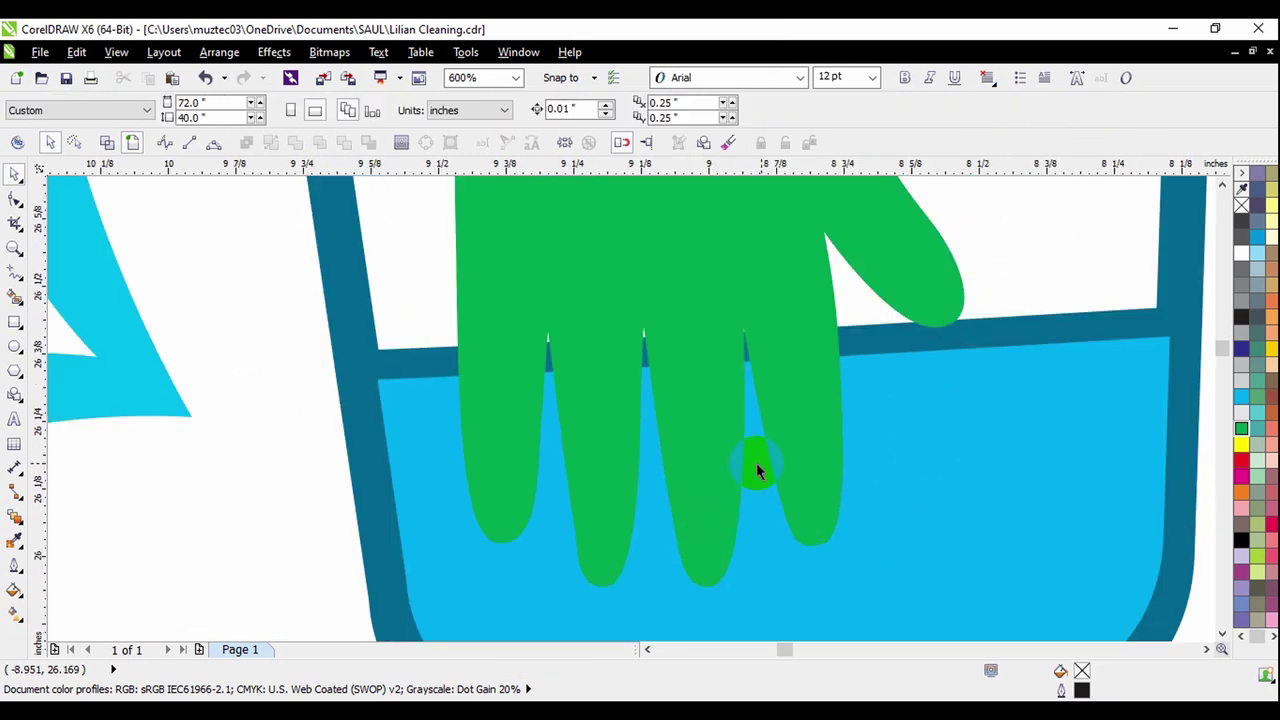
- Try moving the bucket's blue water slightly down and to the right, and undo the move
scroll(788, 431, down, 1)
click(862, 445)
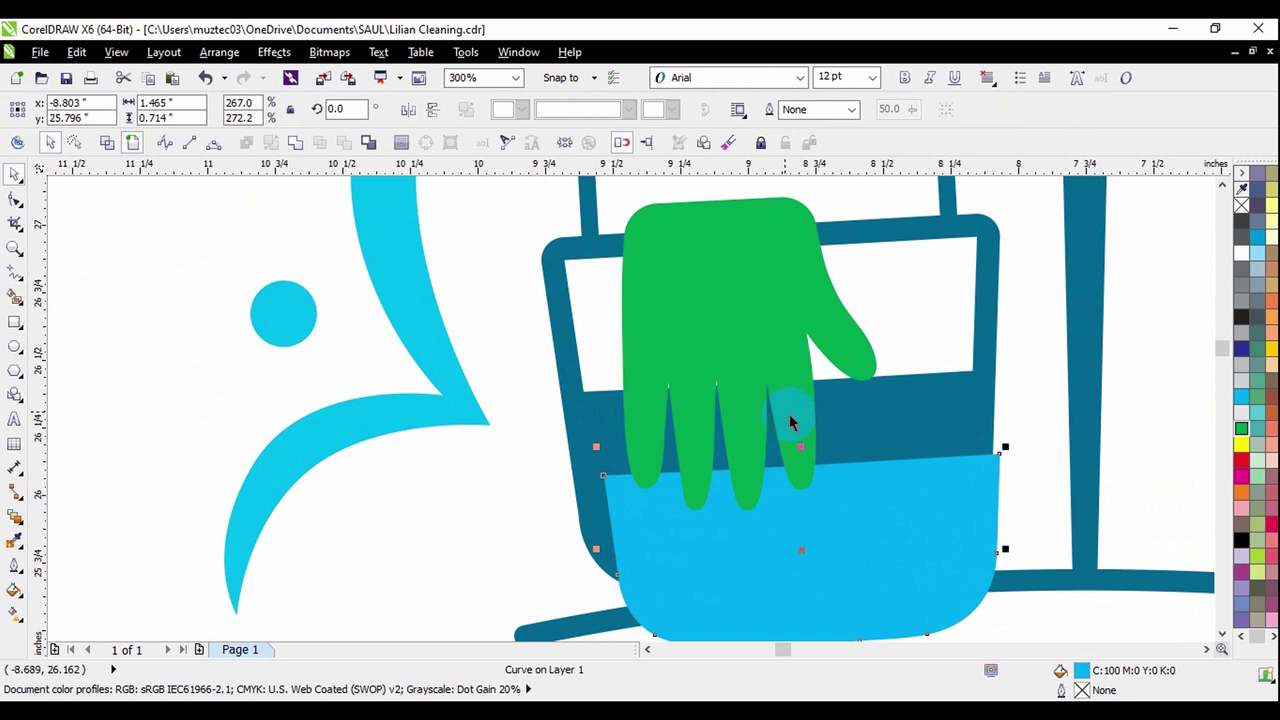
scroll(790, 420, up, 1)
scroll(777, 410, down, 1)
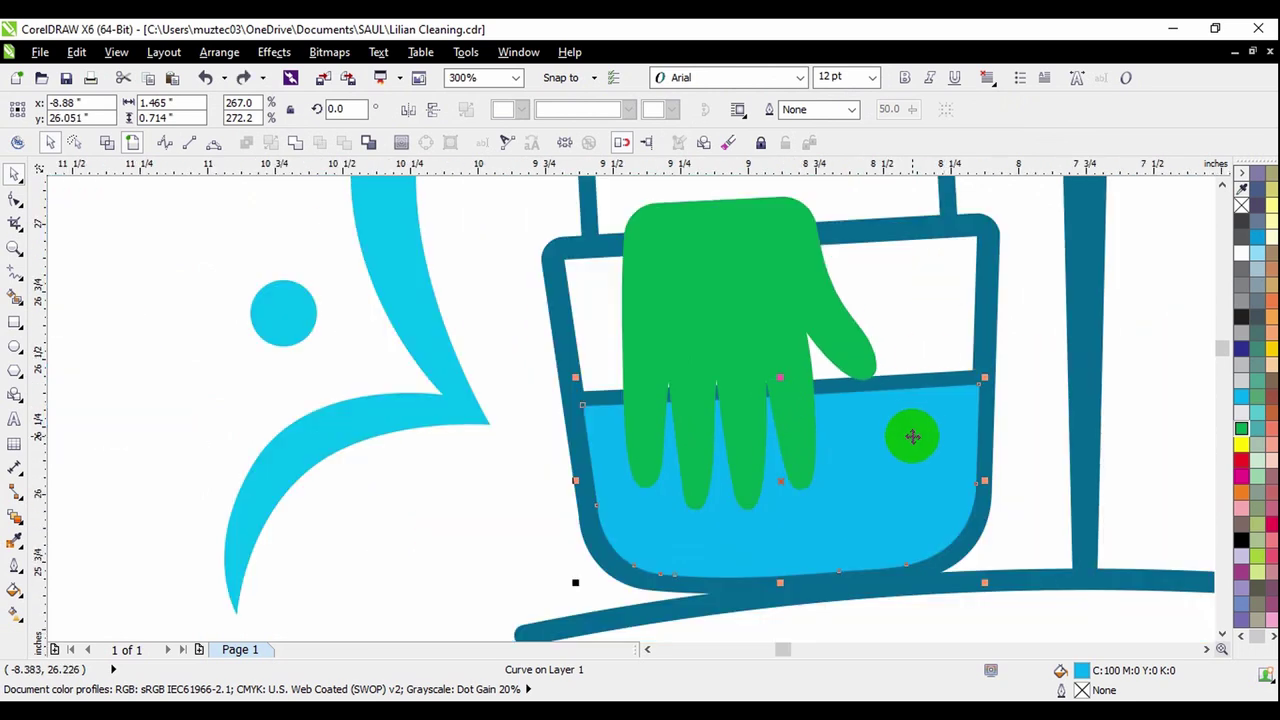
- Trim the bucket's water with the green glove's outline, checking the overlapping curves in wireframe view
scroll(908, 434, up, 2)
click(107, 142)
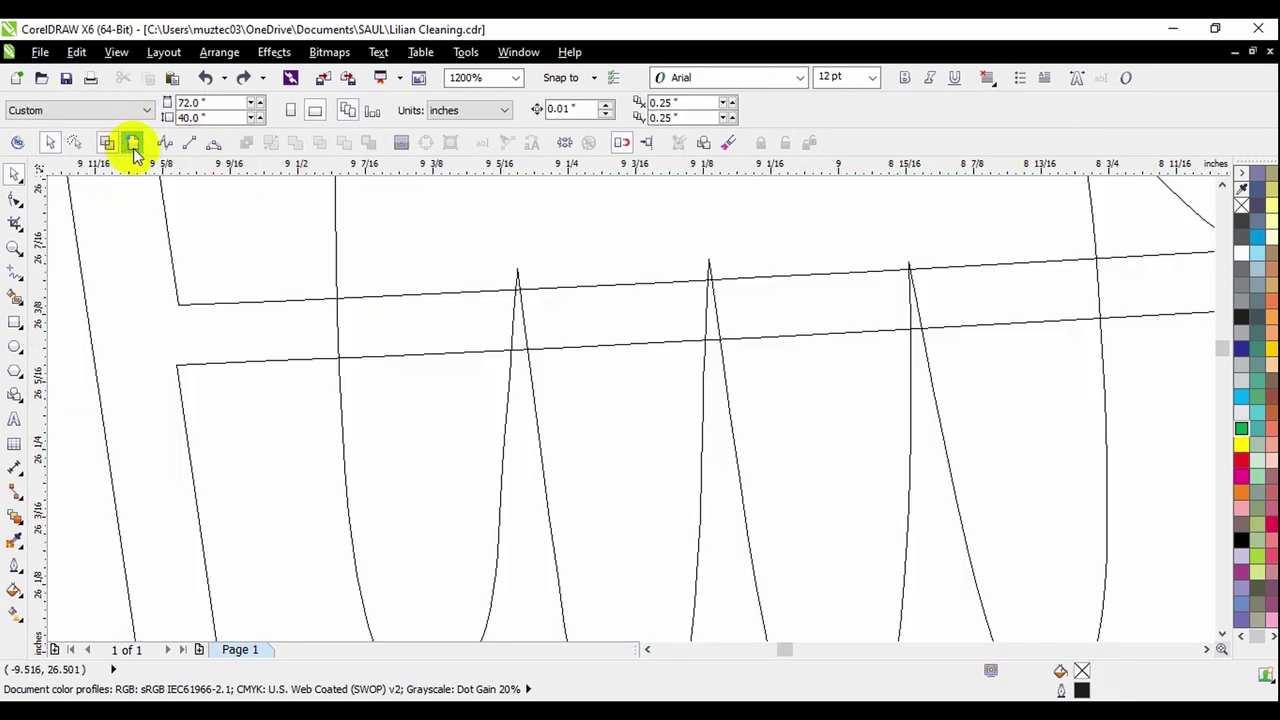
scroll(443, 394, down, 1)
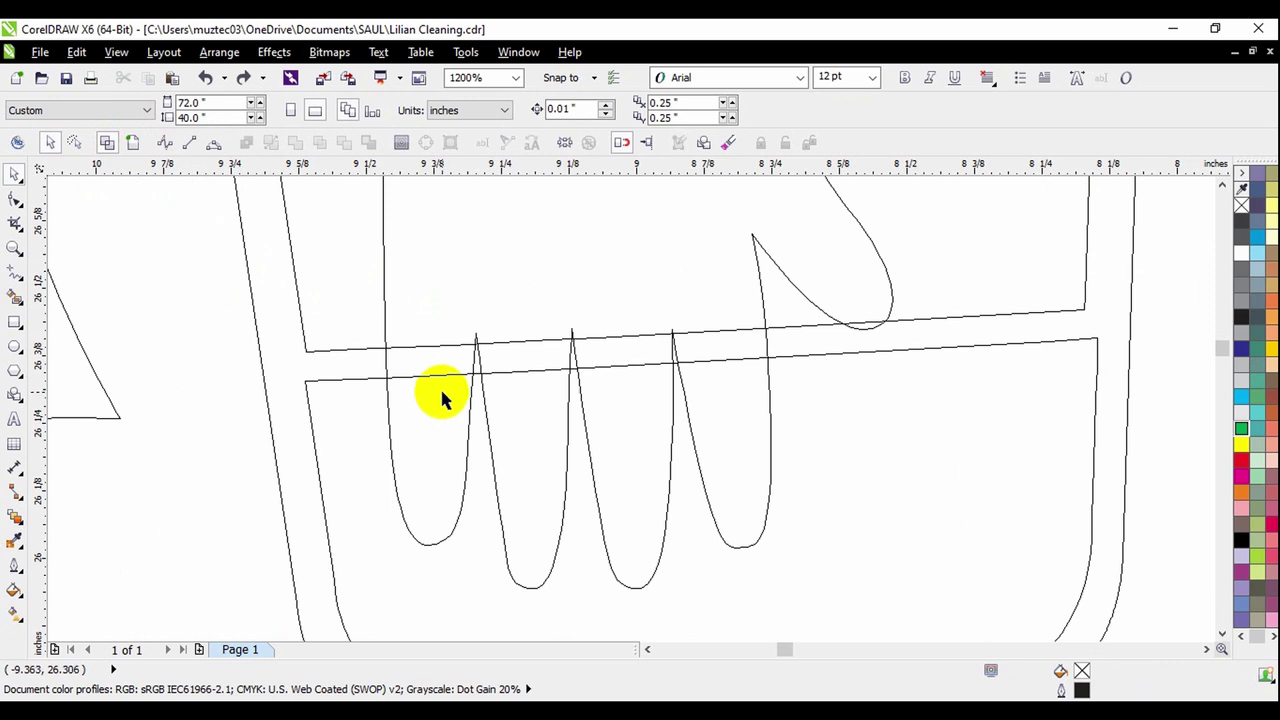
click(523, 270)
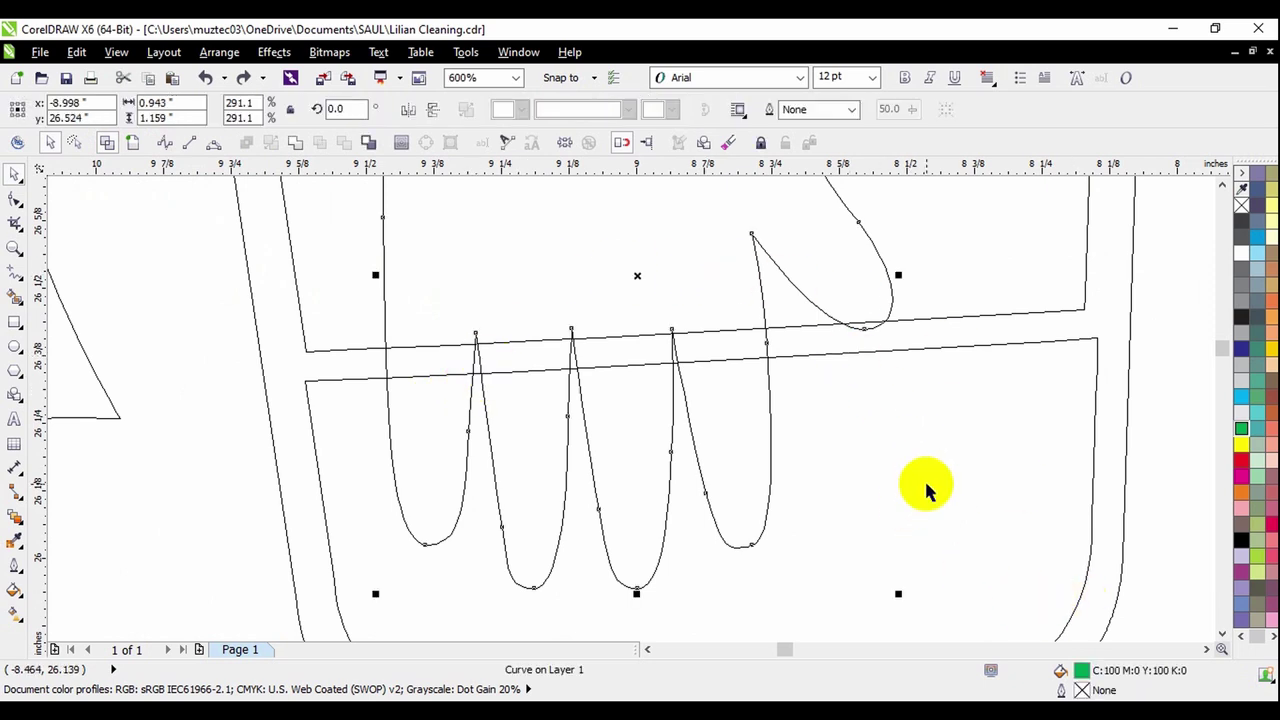
click(920, 400)
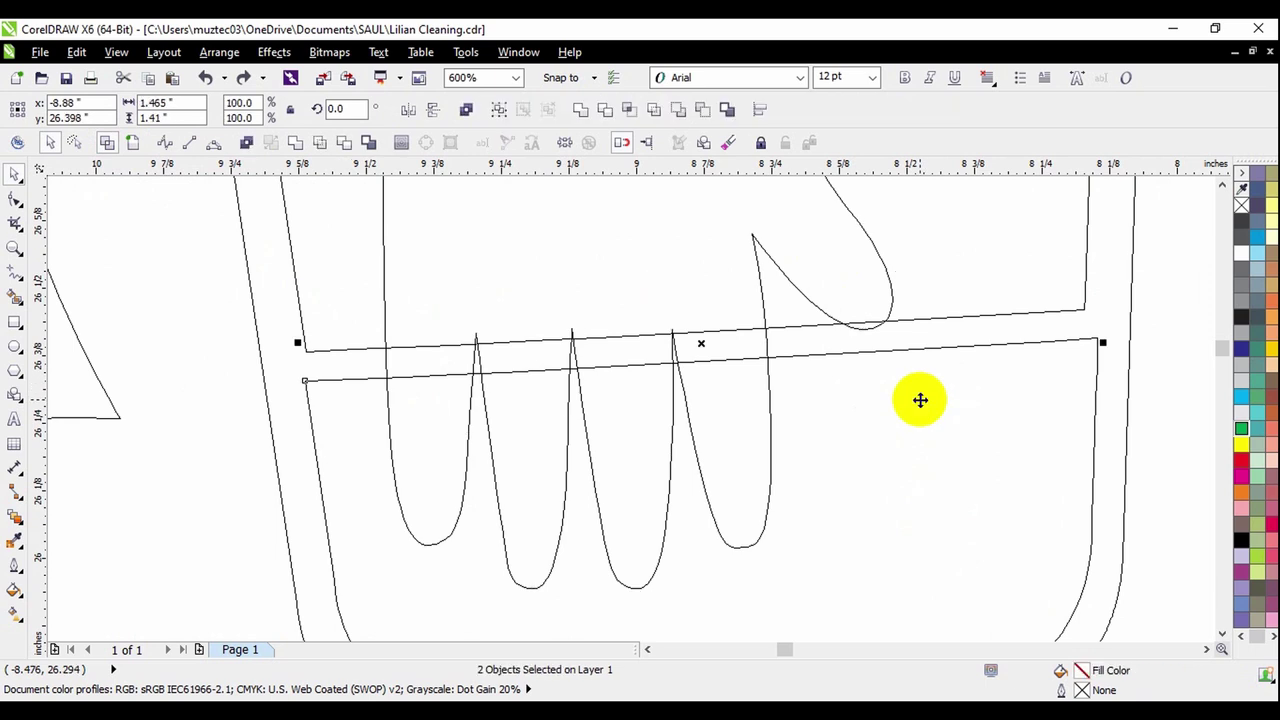
click(133, 143)
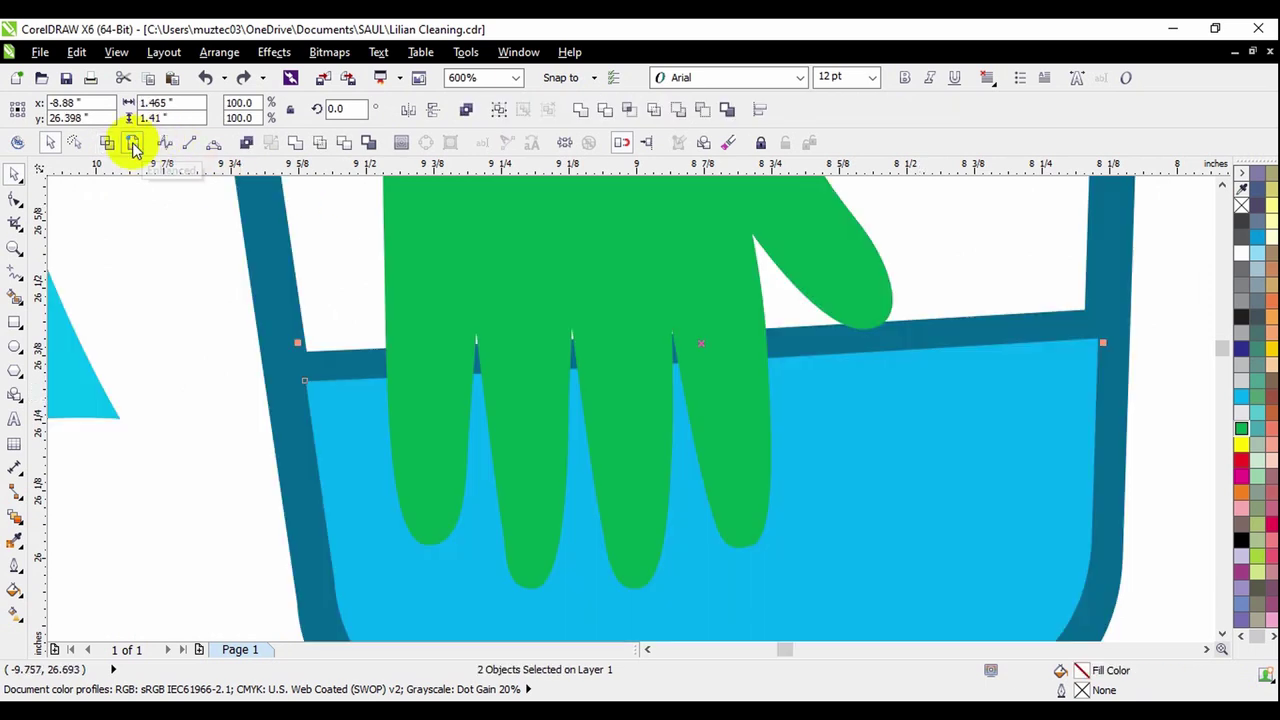
click(322, 145)
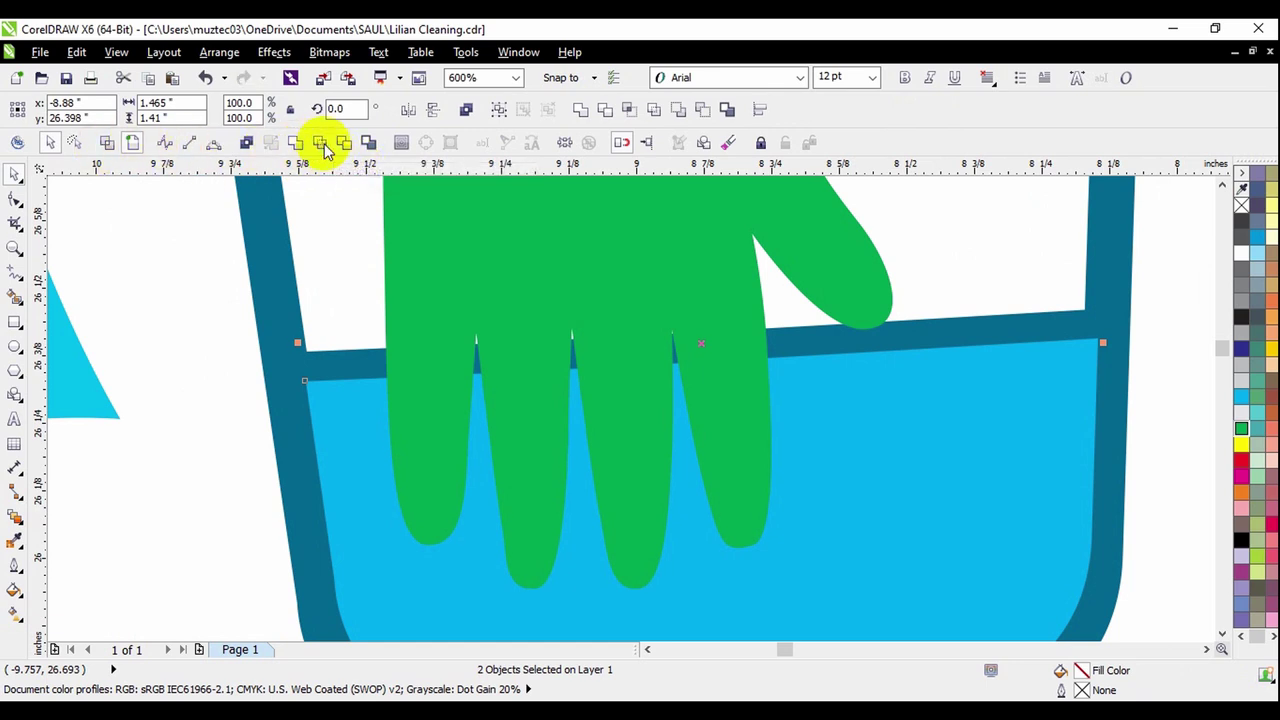
click(107, 143)
click(534, 300)
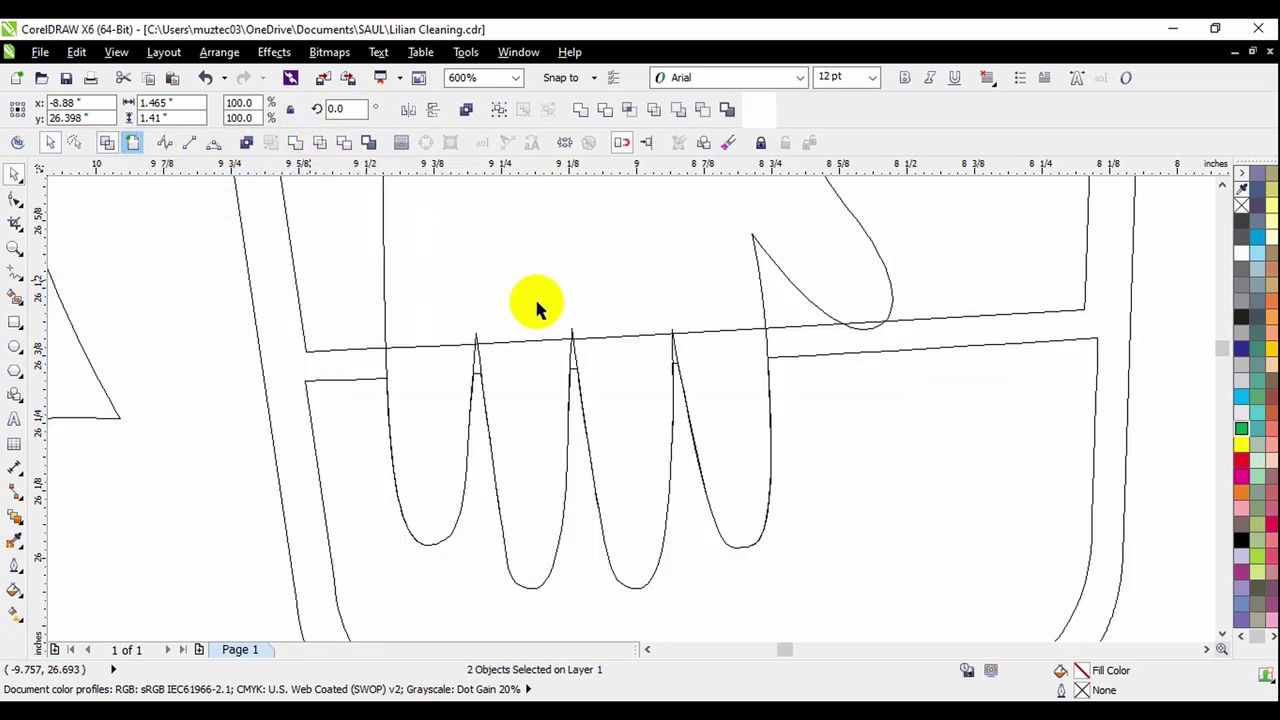
- Try moving the trimmed water down out of the bucket, in wireframe and in full-colour view, undoing each move
scroll(505, 330, down, 3)
click(689, 466)
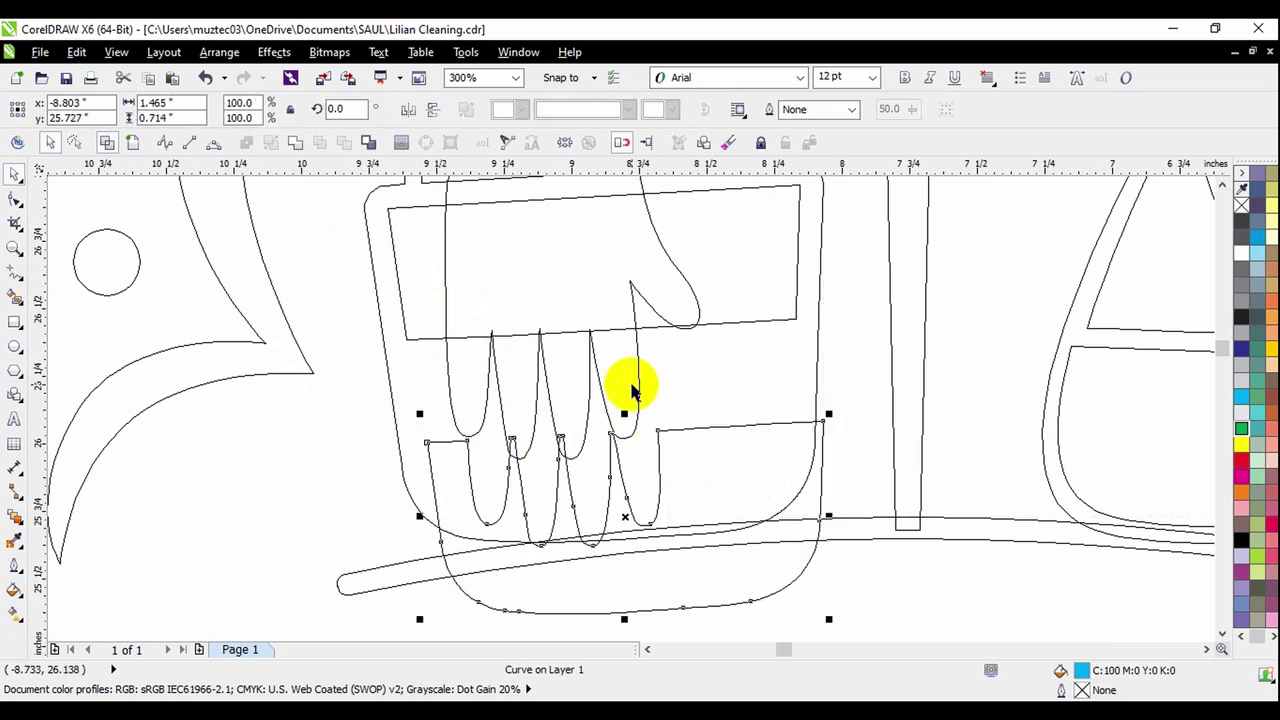
scroll(631, 386, up, 3)
key(ctrl+z)
click(694, 363)
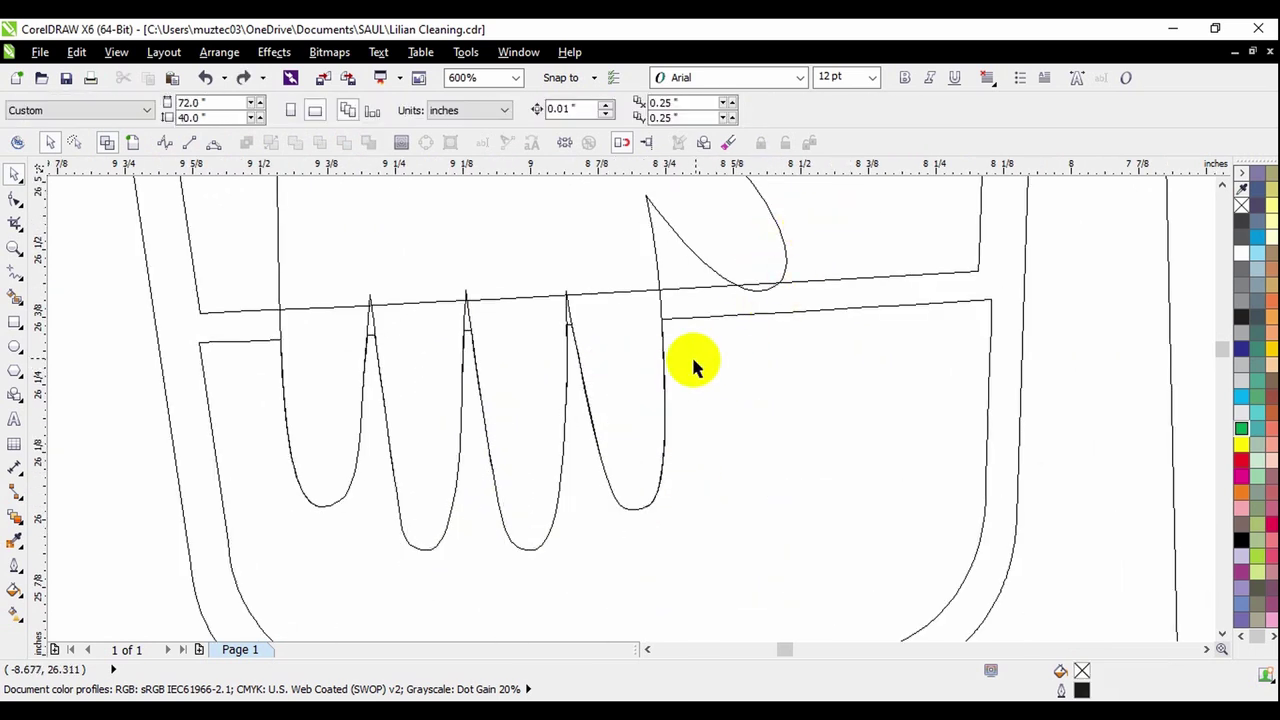
click(132, 142)
scroll(560, 423, down, 2)
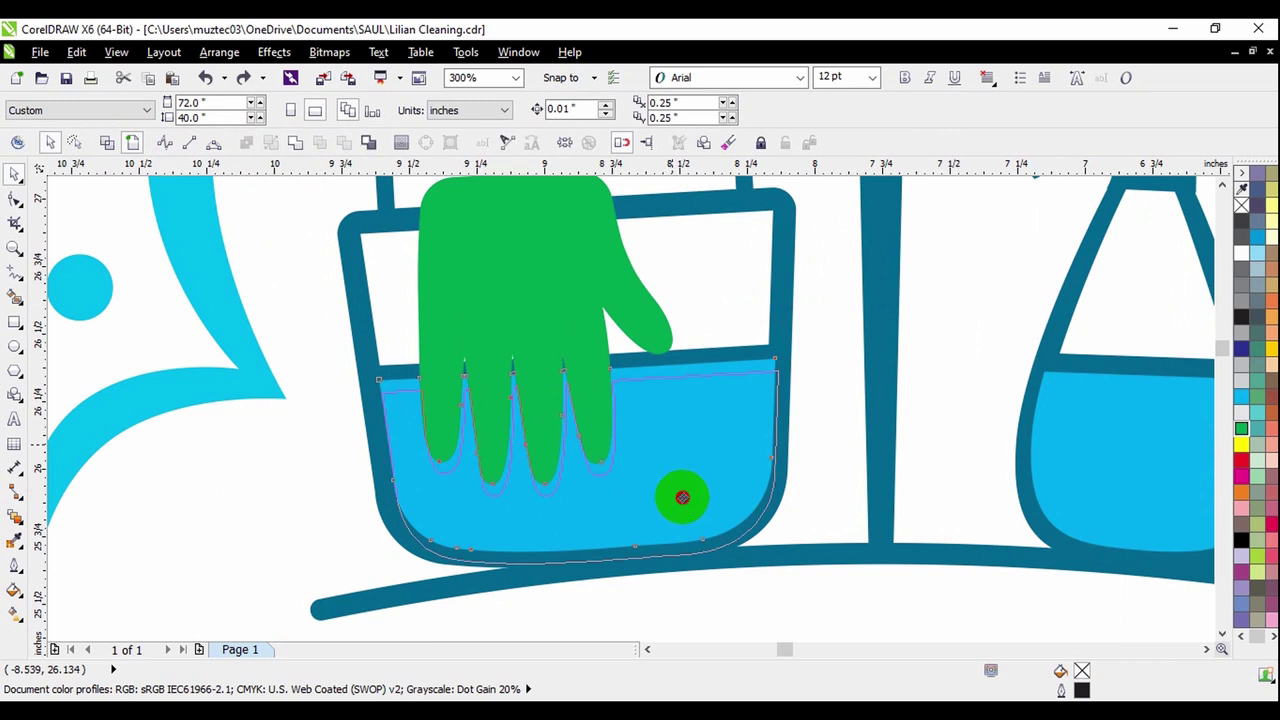
click(712, 489)
key(ctrl+Page_Down)
- Weld the green glove and the bucket frame into one shape
click(700, 272)
click(578, 303)
key(space)
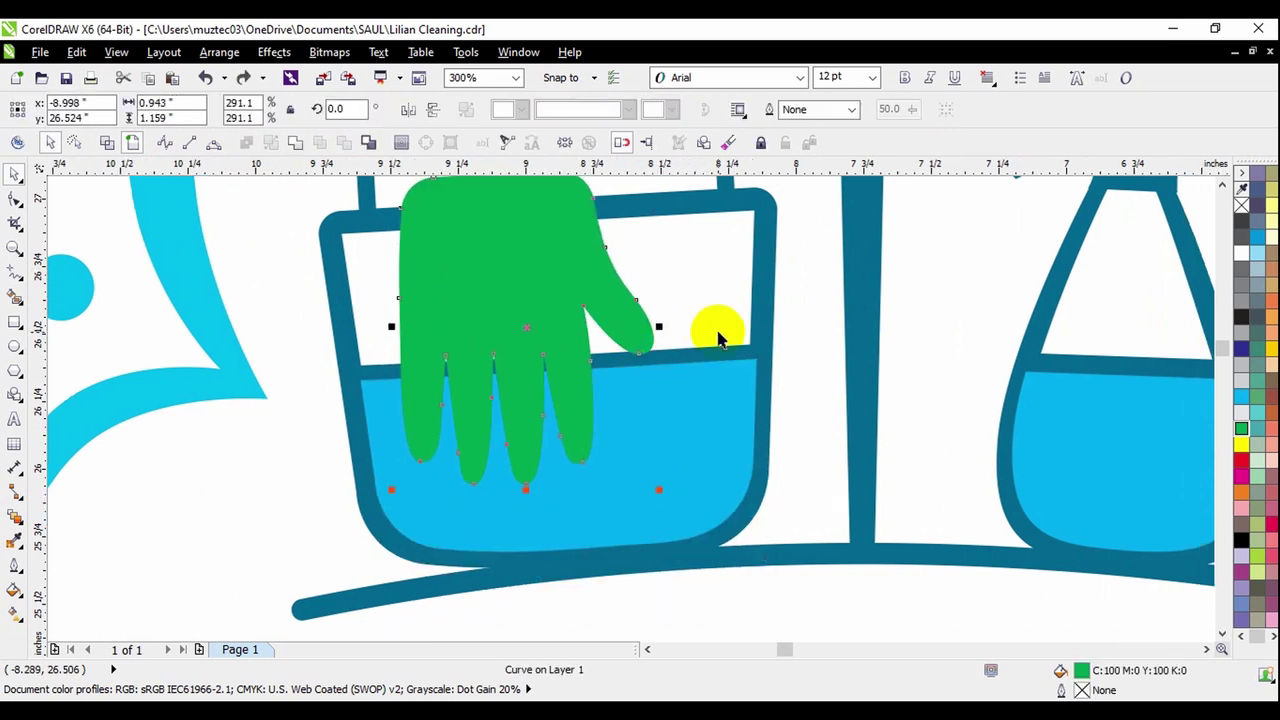
scroll(705, 300, up, 1)
shift+click(703, 272)
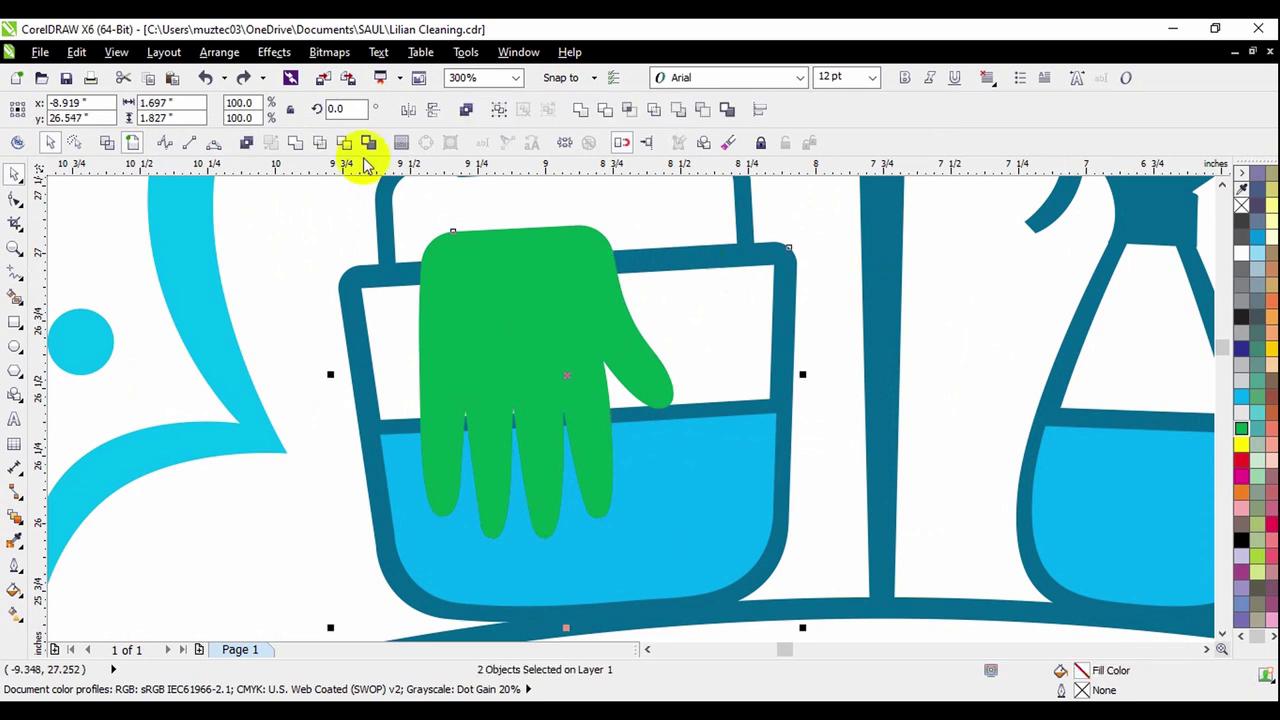
click(297, 143)
- Try pulling the trimmed water down below the welded glove and bucket, and undo the move
scroll(629, 400, down, 1)
drag(668, 440, 677, 512)
scroll(677, 512, up, 1)
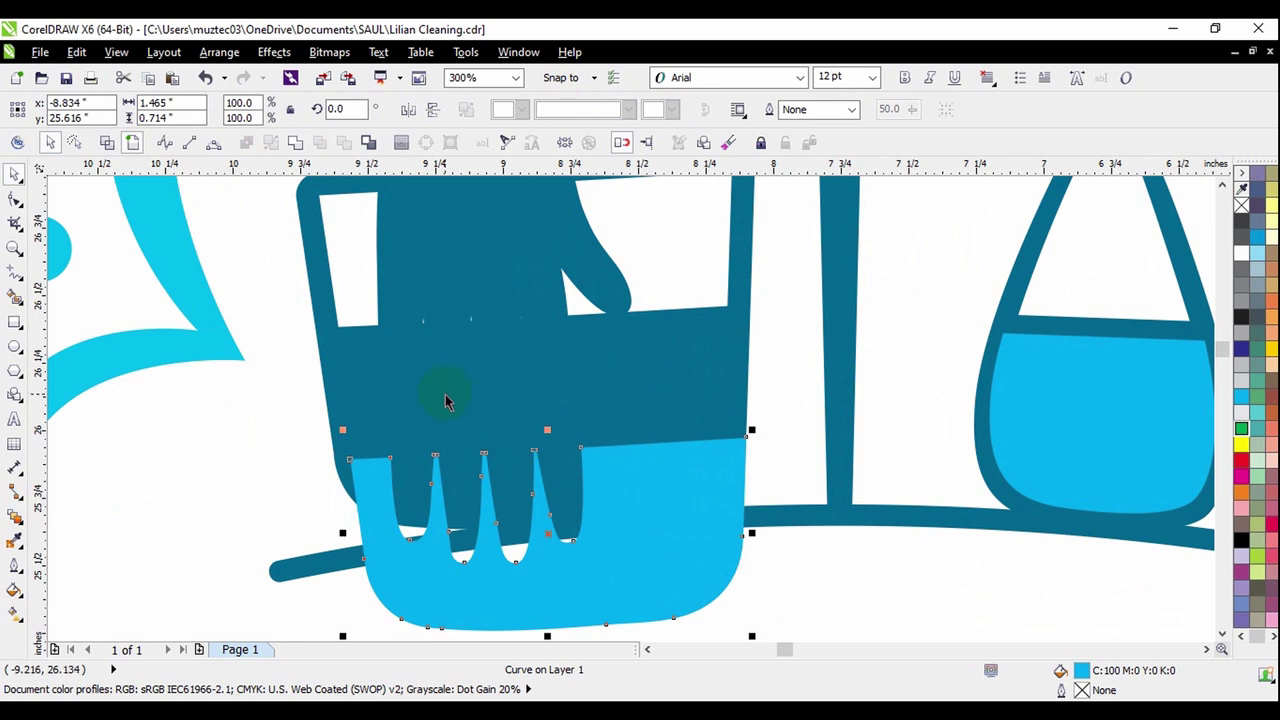
key(ctrl+z)
- Delete the nodes of the three tiny white slivers between the glove's fingers with the Shape tool and clear the selection
scroll(444, 322, up, 1)
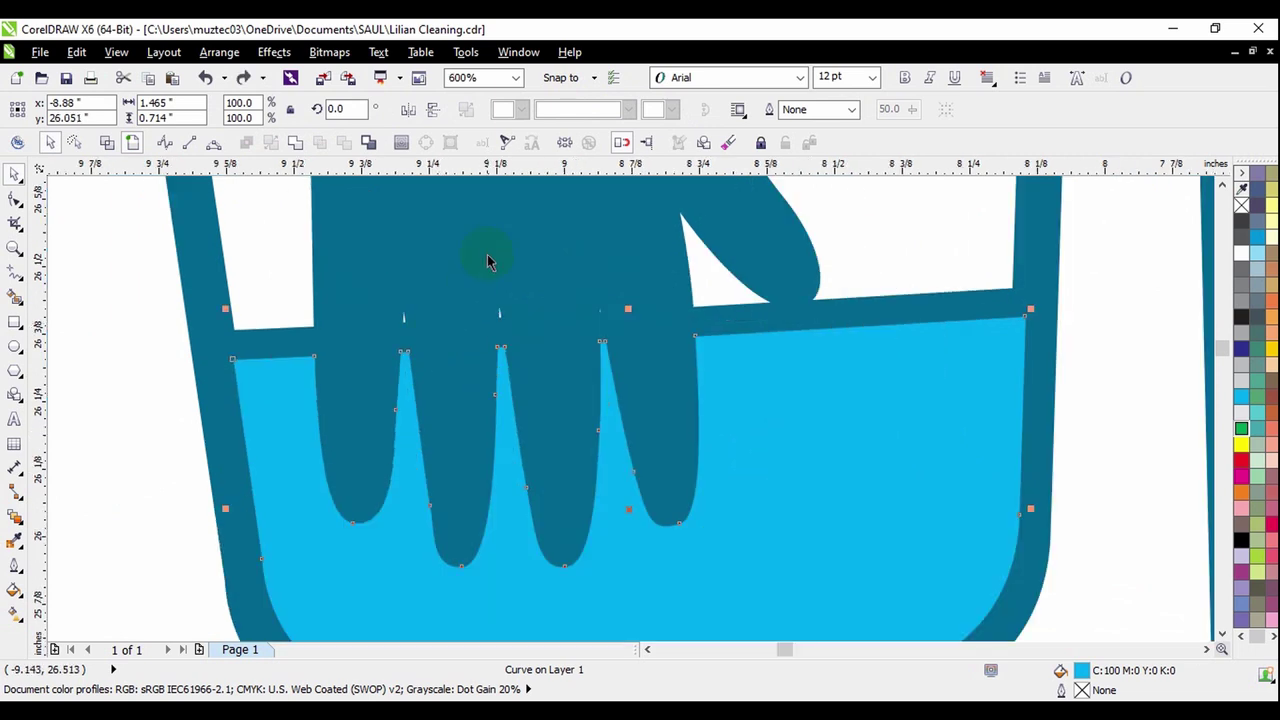
key(F10)
scroll(383, 317, up, 1)
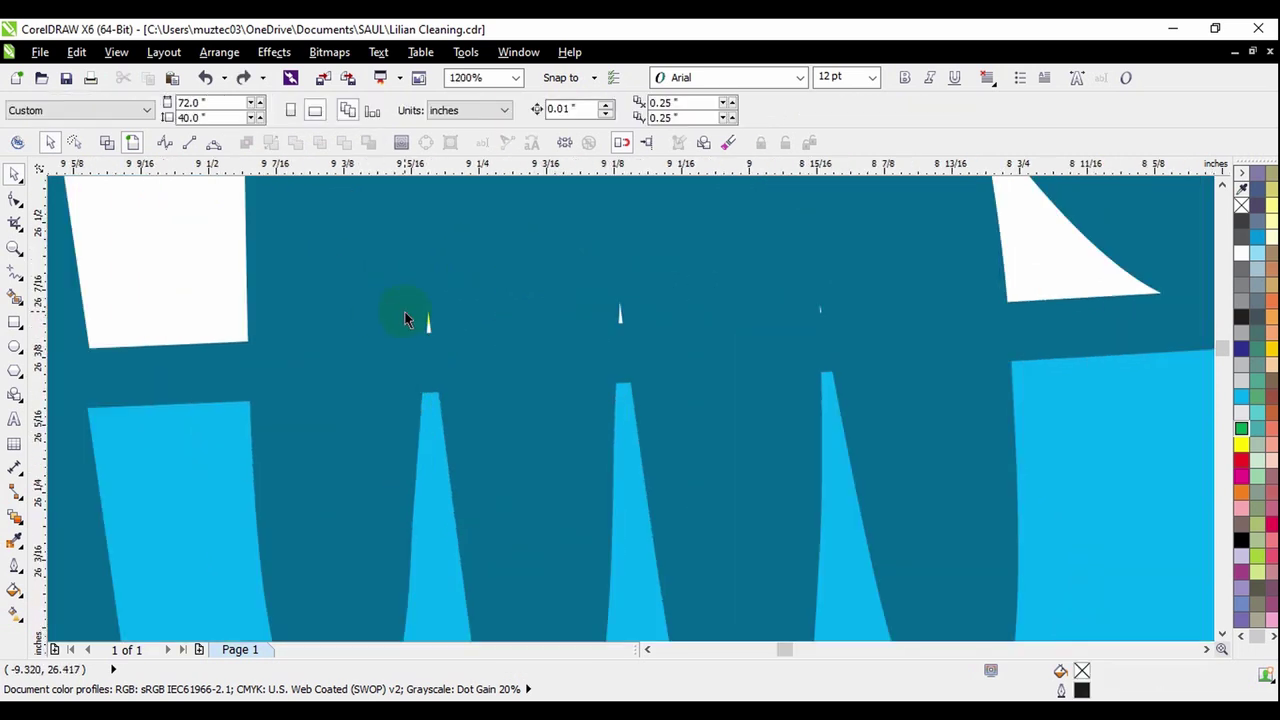
scroll(394, 294, up, 1)
scroll(396, 308, down, 1)
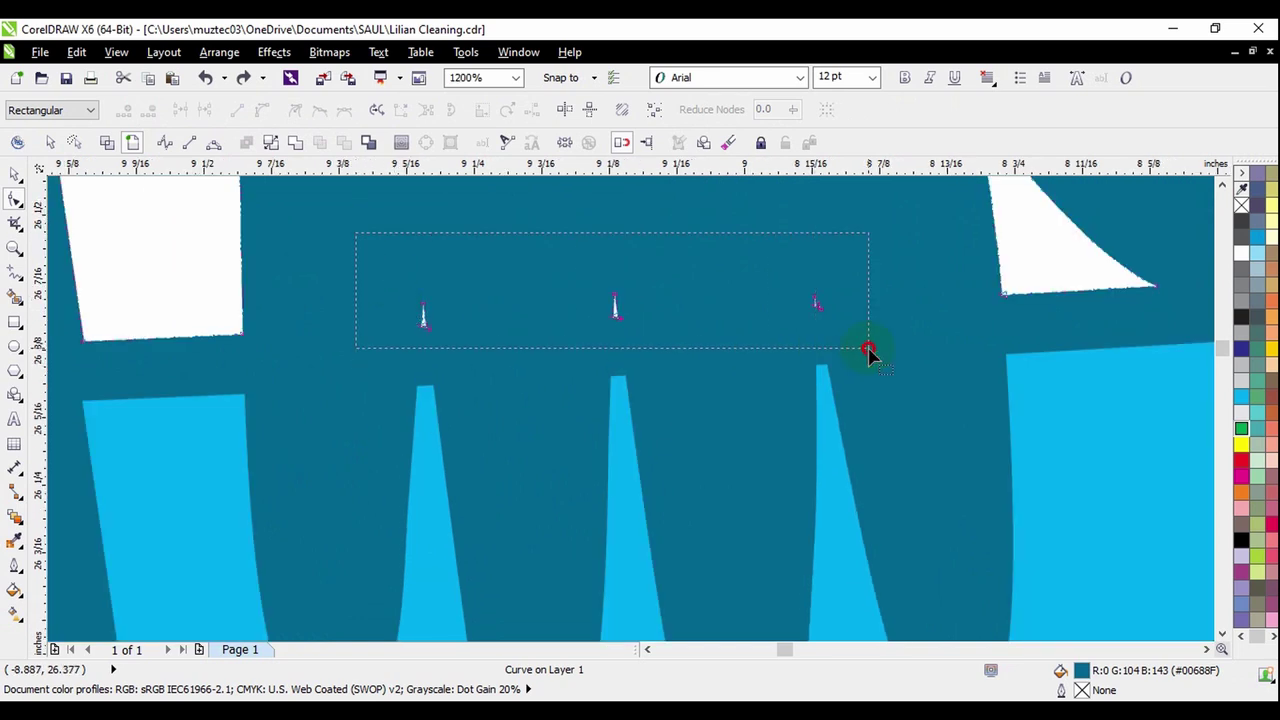
drag(868, 350, 869, 353)
scroll(800, 357, down, 2)
click(14, 176)
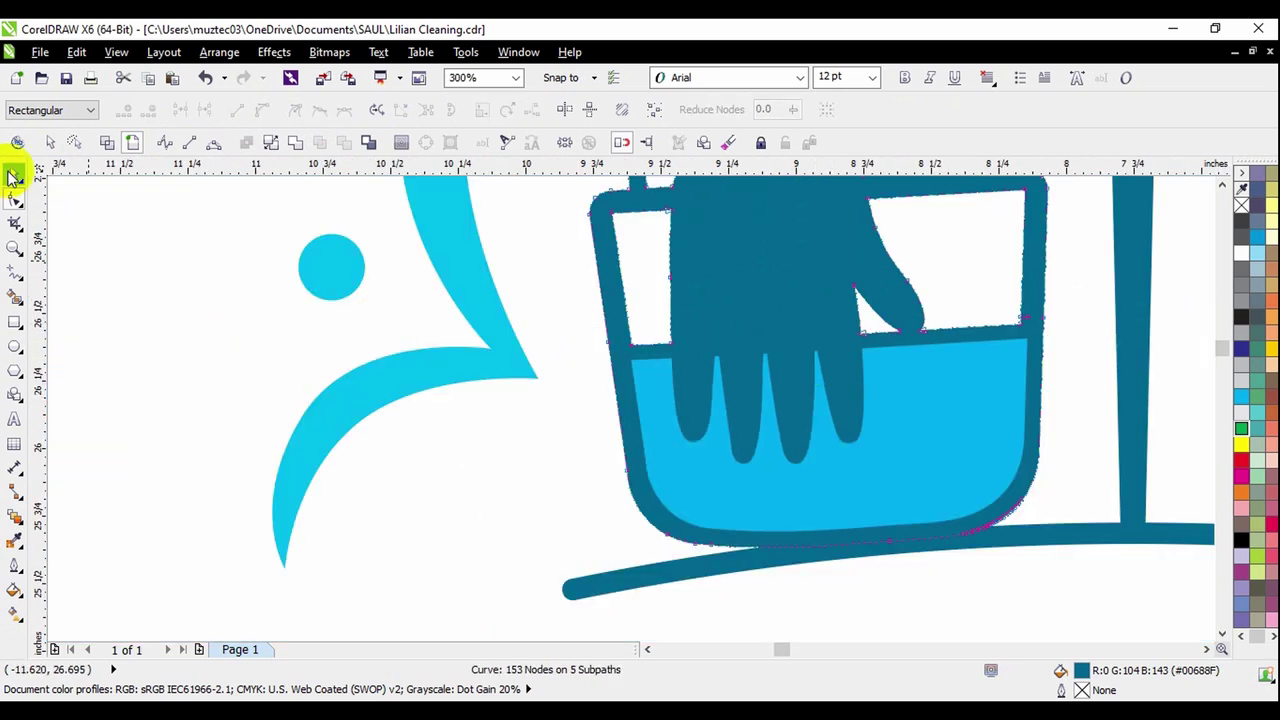
click(357, 260)
- Try moving the spray bottle's liquid down and to the right, undo the move and clear the selection
scroll(390, 330, down, 1)
click(434, 412)
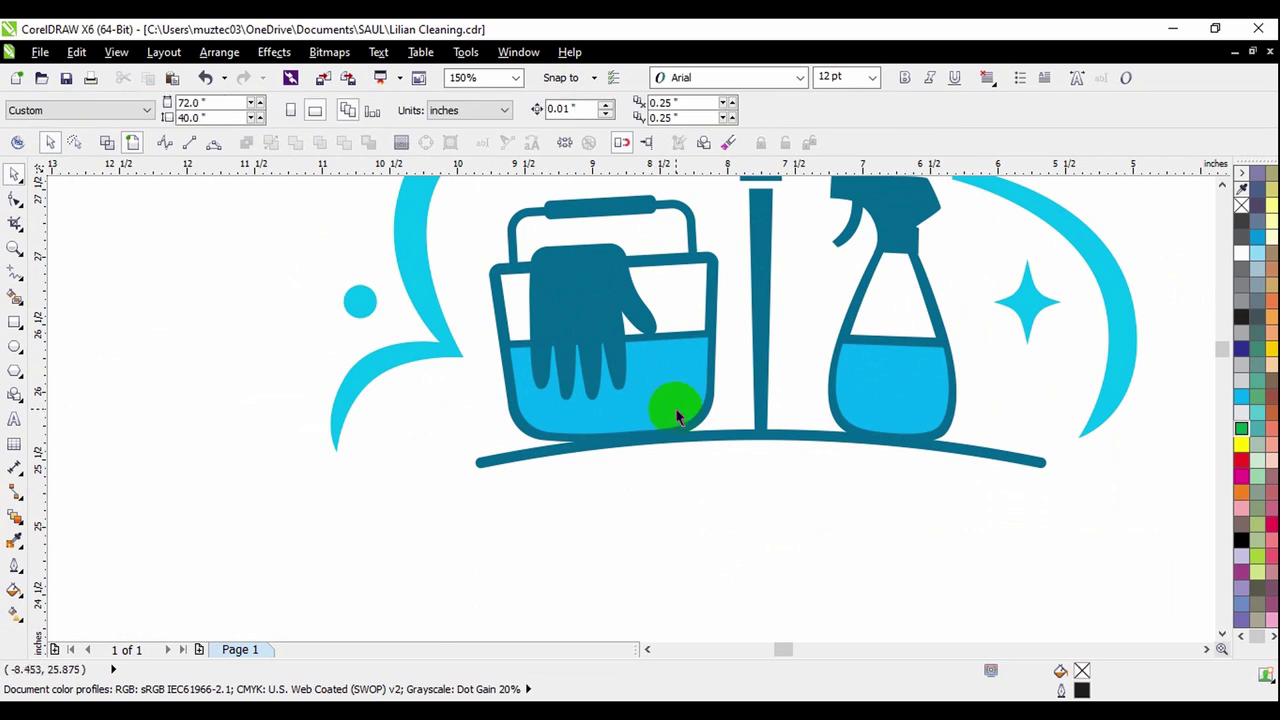
drag(909, 417, 944, 474)
key(ctrl+z)
scroll(663, 463, down, 1)
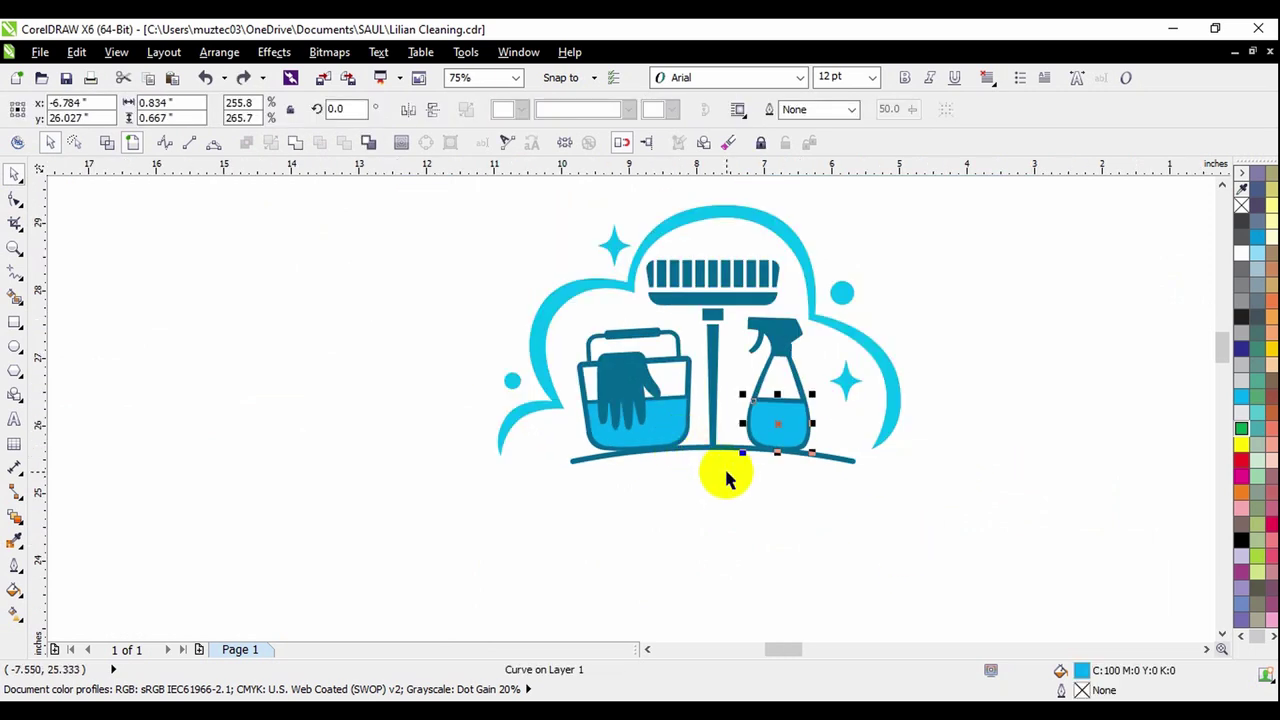
click(726, 478)
- Weld the cloud outline, both stars, both circles, the bottle's liquid and the bucket's water into one shape
scroll(630, 228, up, 1)
click(614, 243)
click(505, 277)
click(599, 270)
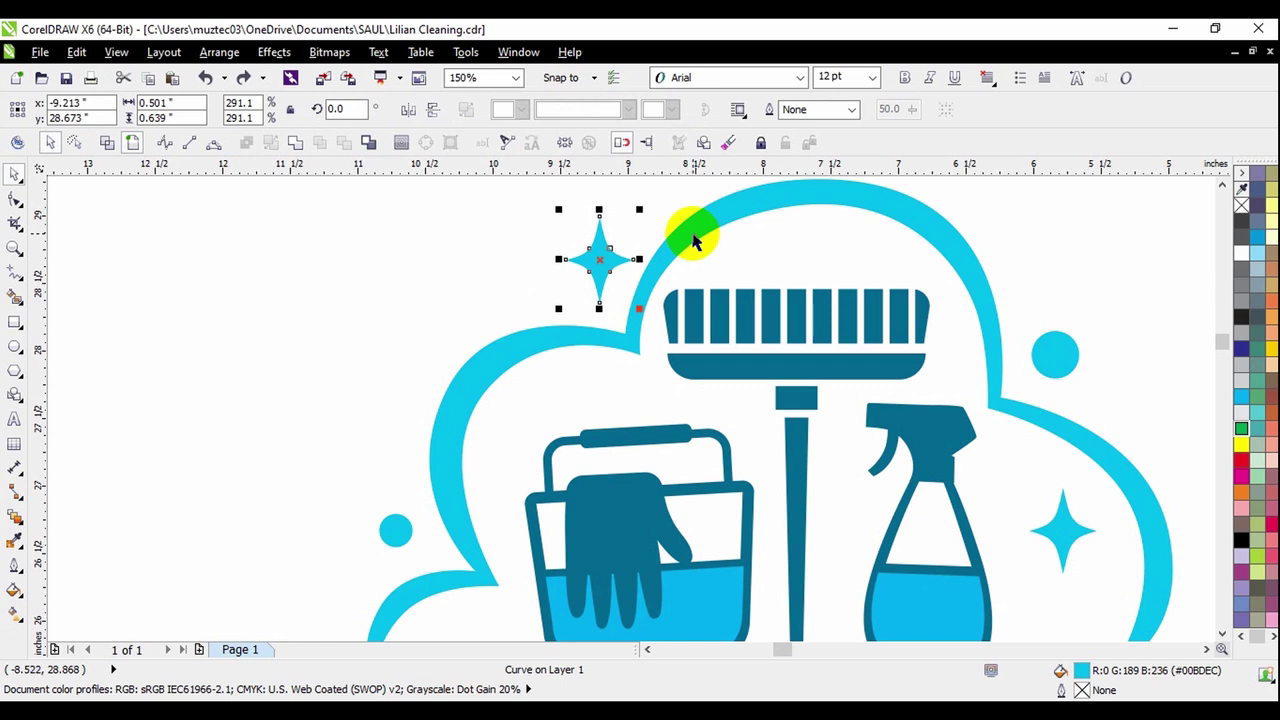
shift+click(695, 238)
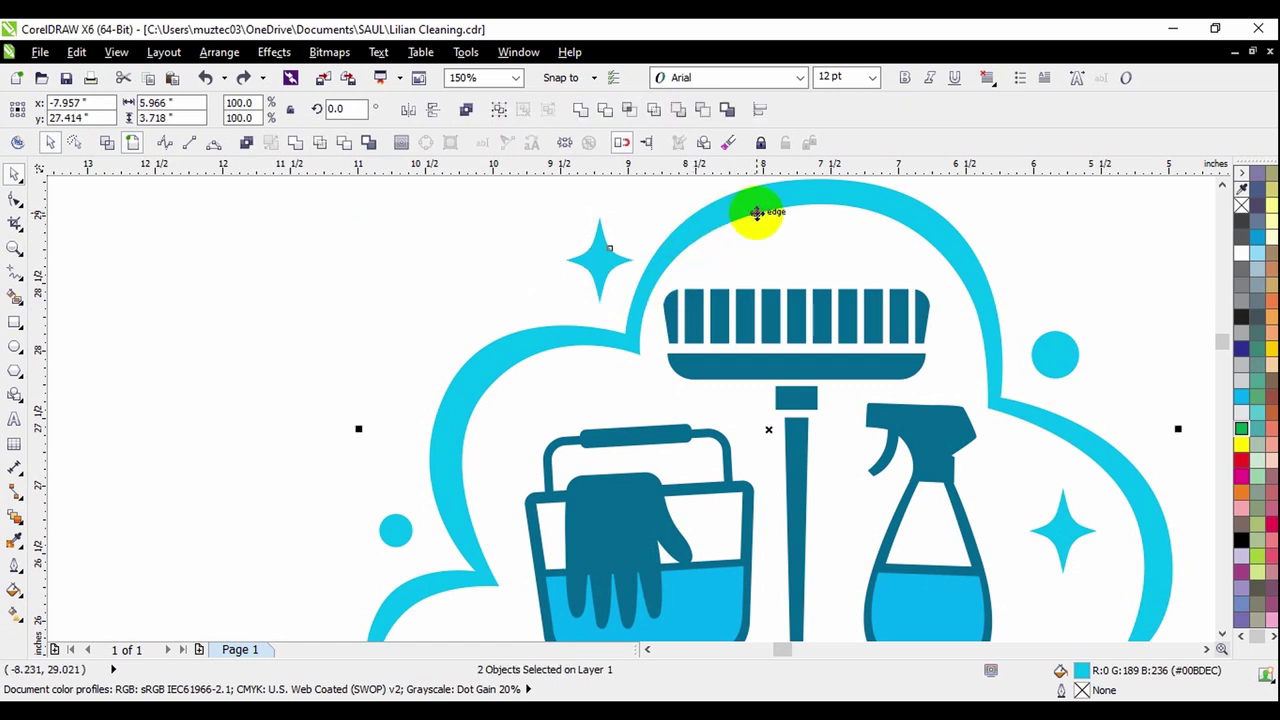
scroll(714, 309, down, 1)
scroll(893, 337, up, 1)
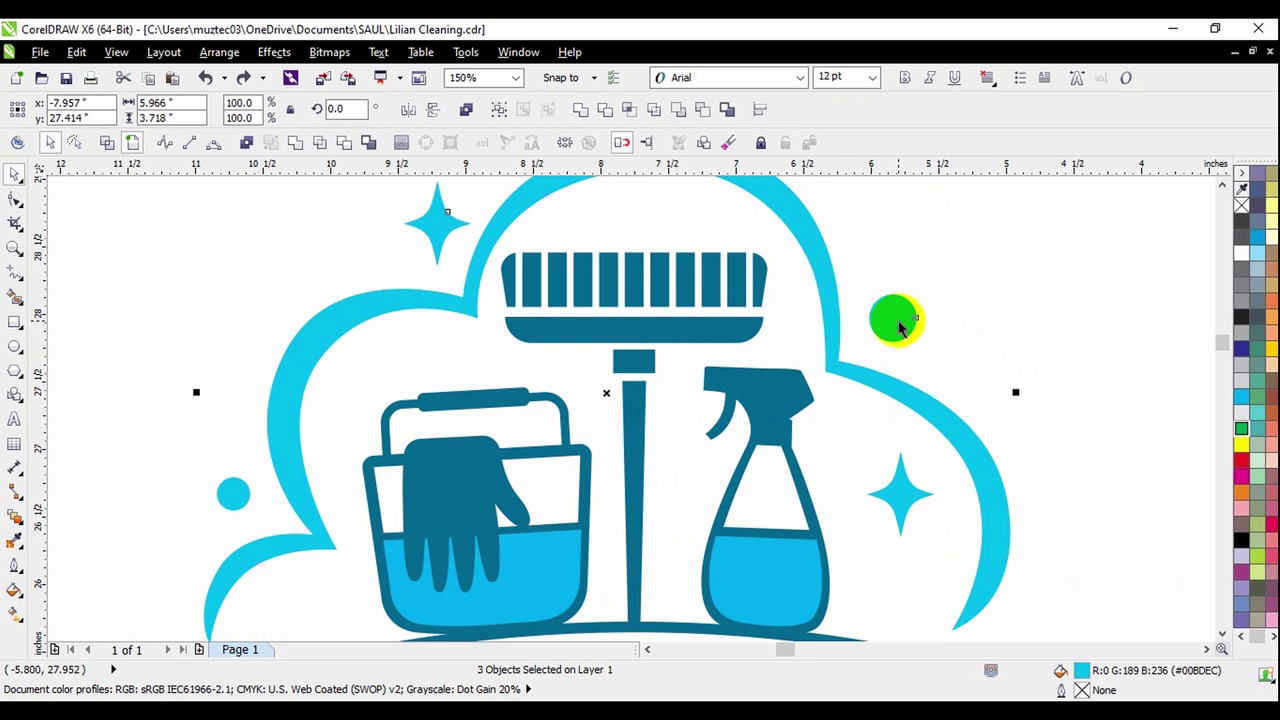
shift+click(915, 500)
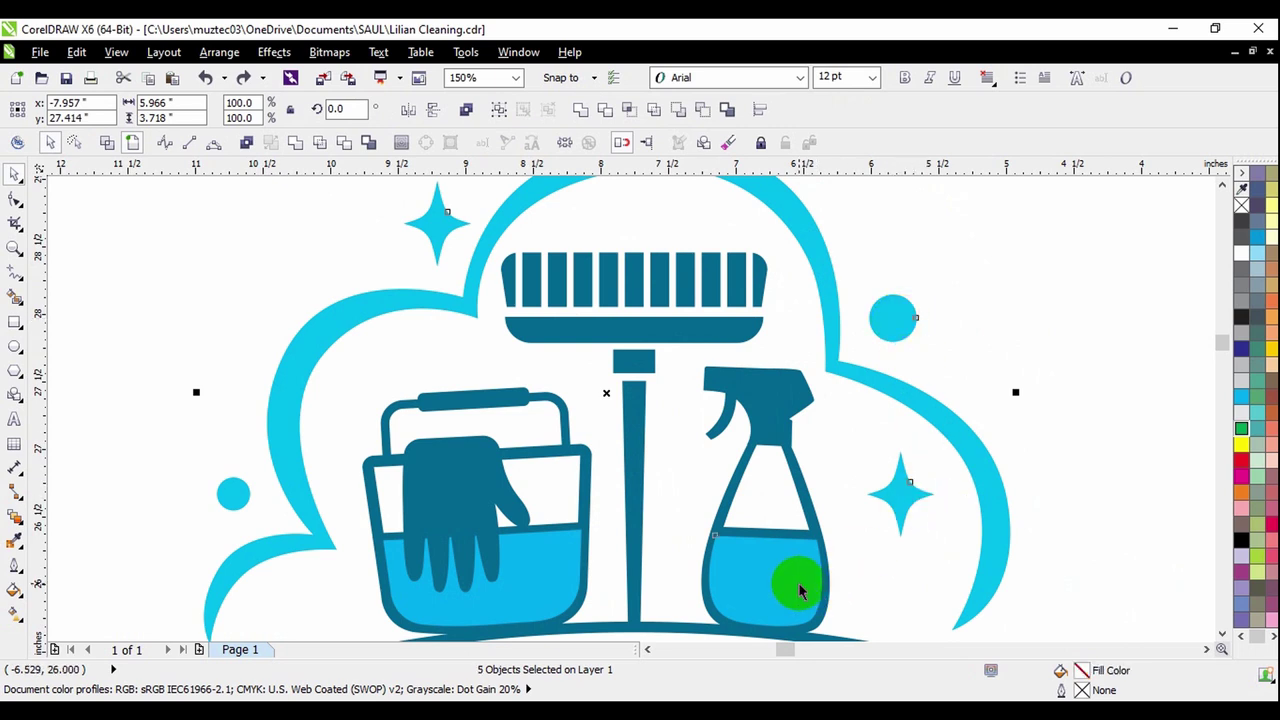
shift+click(527, 573)
shift+click(233, 500)
click(296, 142)
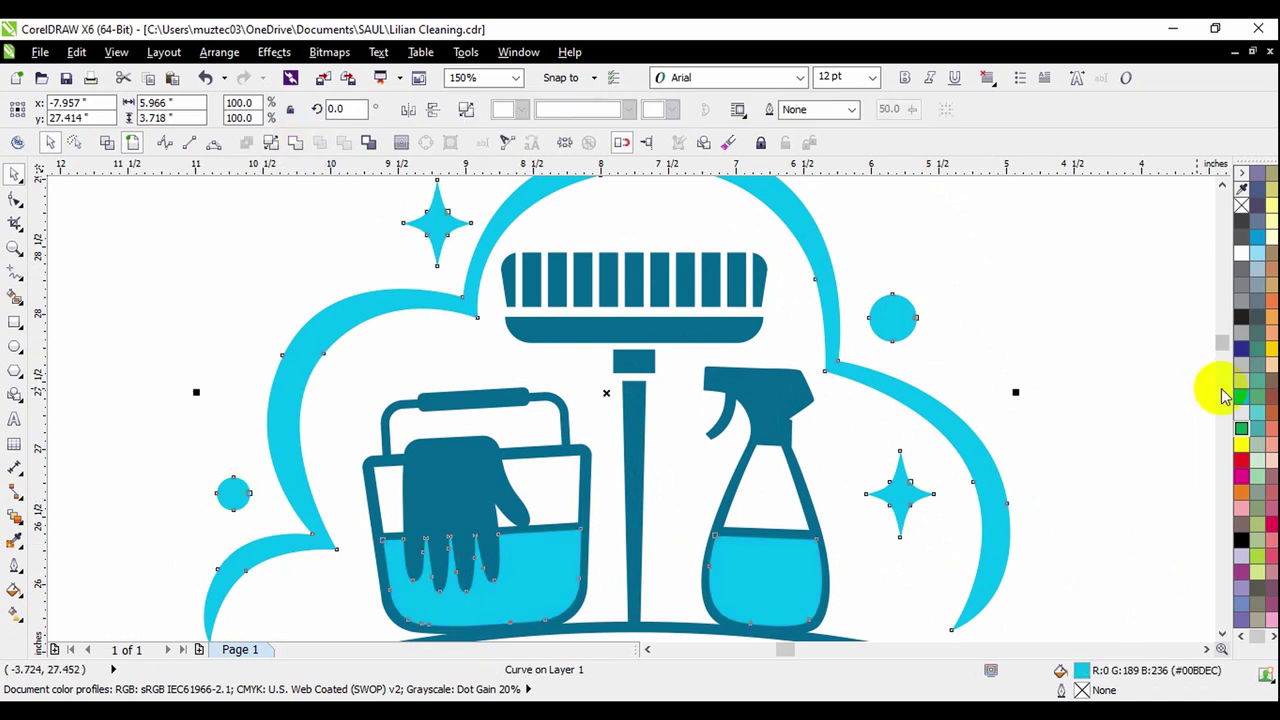
- Fill the welded cloud, stars, circles and liquids with cyan after trying blue (C:100 M:100 Y:0 K:0), and clear the selection
click(1240, 352)
scroll(886, 391, down, 2)
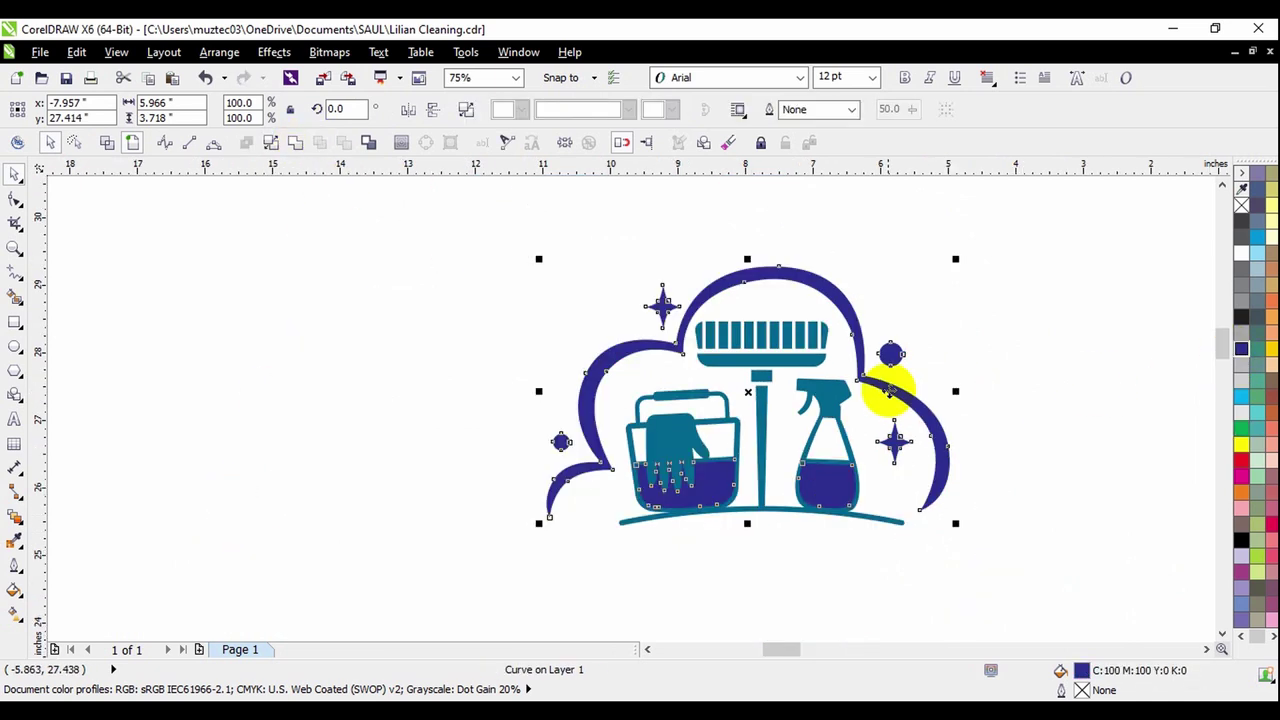
click(1241, 400)
click(1109, 409)
- Try moving the welded cyan shape up away from the dark artwork, undo the move and clear the selection
scroll(874, 405, down, 2)
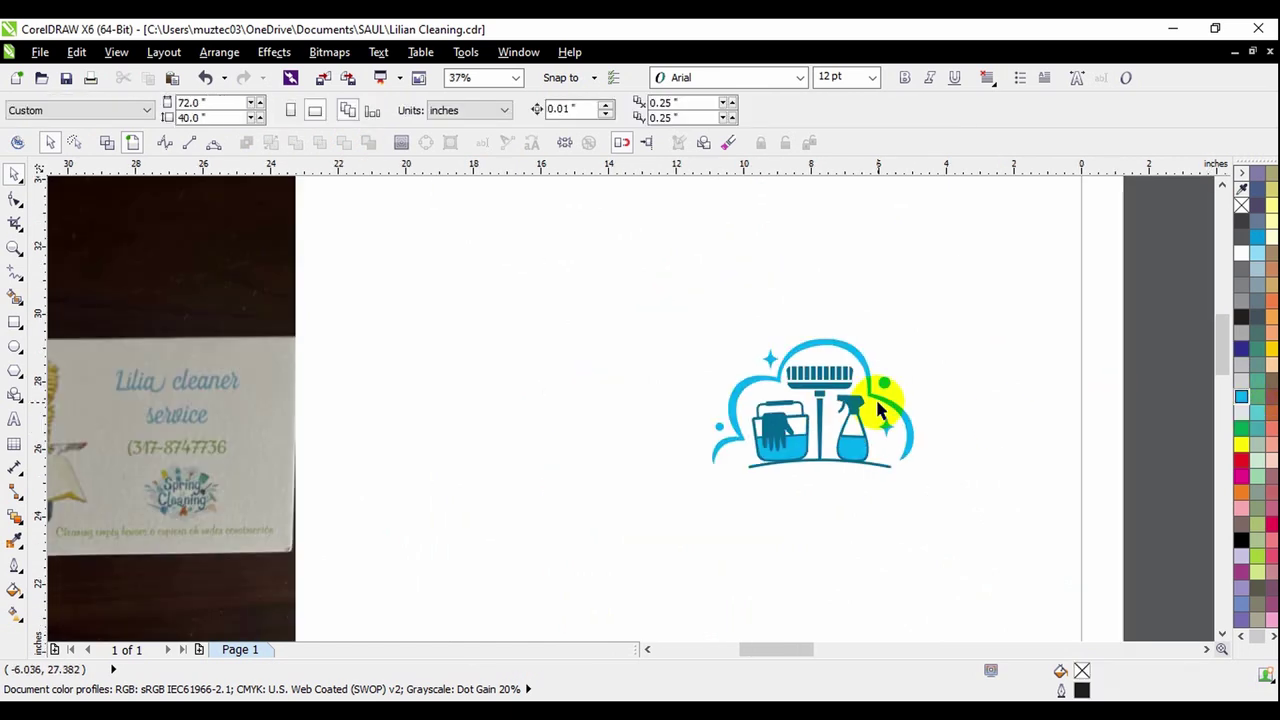
drag(877, 374, 869, 276)
click(1046, 413)
scroll(957, 451, up, 2)
key(ctrl+z)
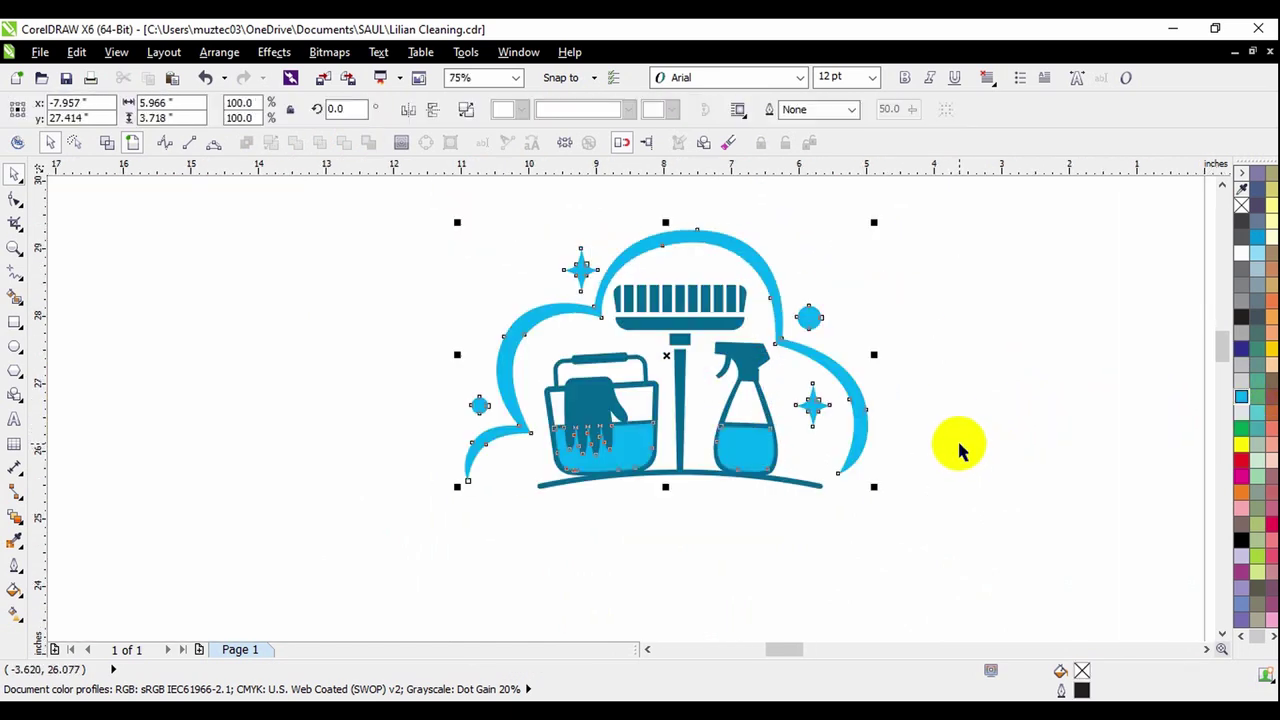
click(957, 451)
- Try moving a single bristle block of the broom upward, and undo the move
scroll(640, 300, up, 2)
click(651, 286)
click(620, 280)
scroll(600, 278, up, 1)
drag(600, 277, 600, 228)
scroll(703, 294, down, 1)
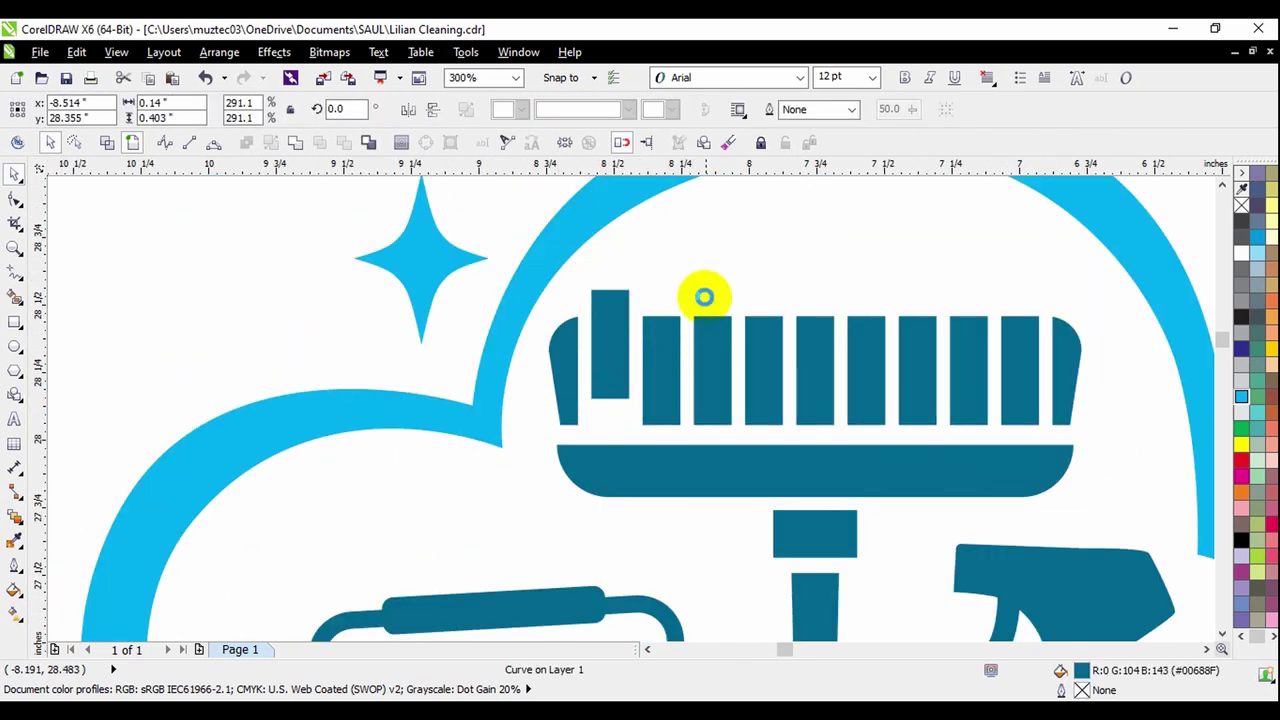
key(ctrl+z)
- Weld all the broom pieces and the spray bottle into one shape and clear the selection
scroll(594, 314, down, 1)
mouse_move(620, 348)
mouse_down()
mouse_move(771, 409)
mouse_move(831, 411)
mouse_up()
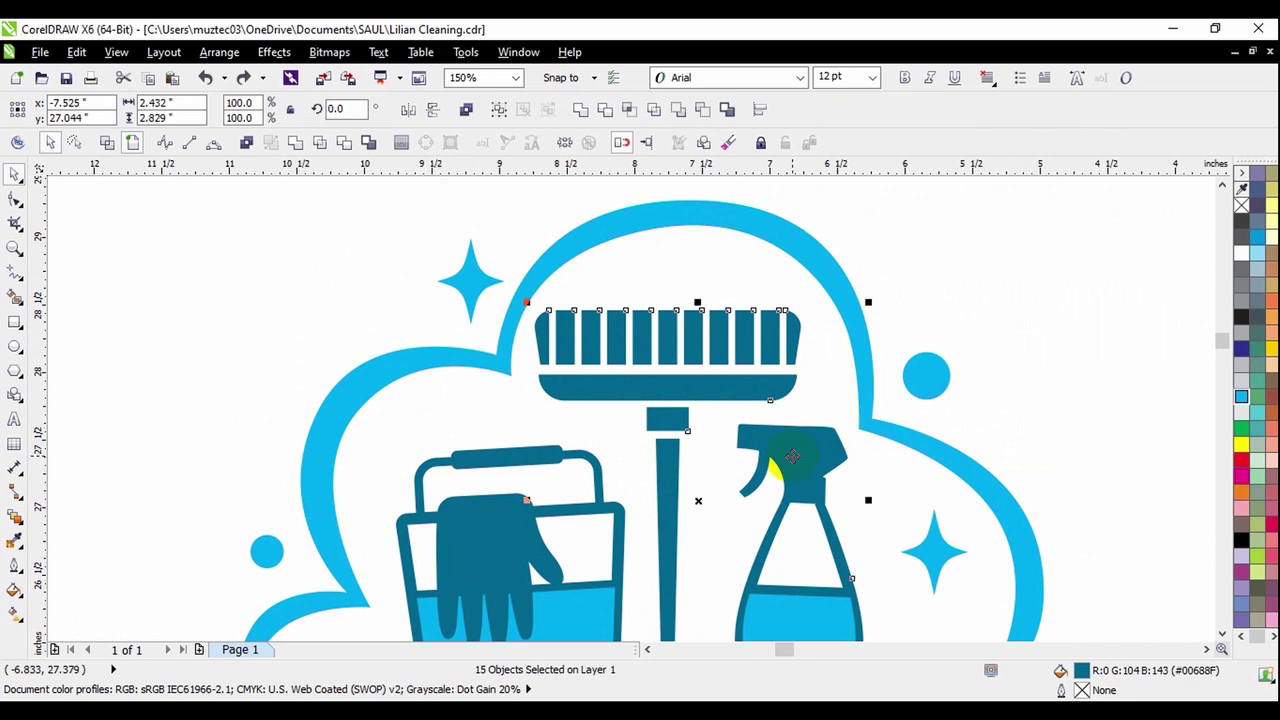
click(295, 143)
click(491, 257)
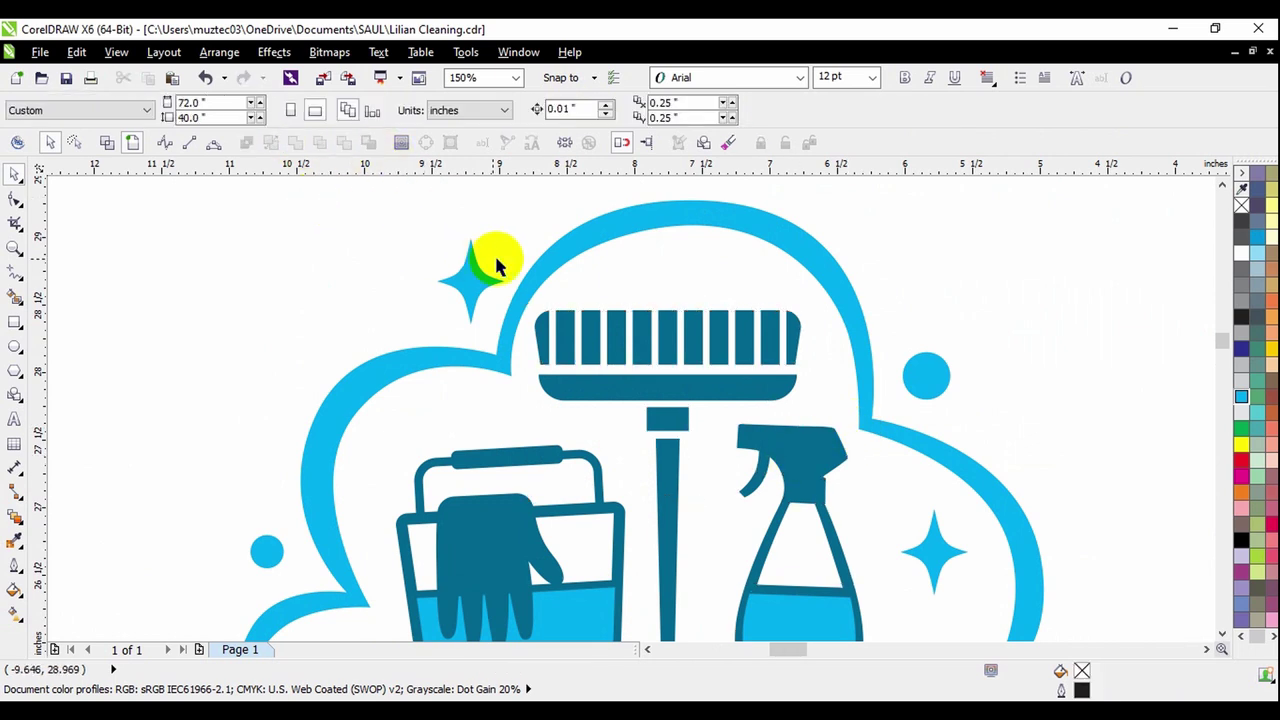
- Try moving the welded broom and bottle to the right of the cloud, undo the move and clear the selection
scroll(573, 358, down, 2)
scroll(573, 358, right, 1)
click(601, 298)
scroll(943, 263, left, 3)
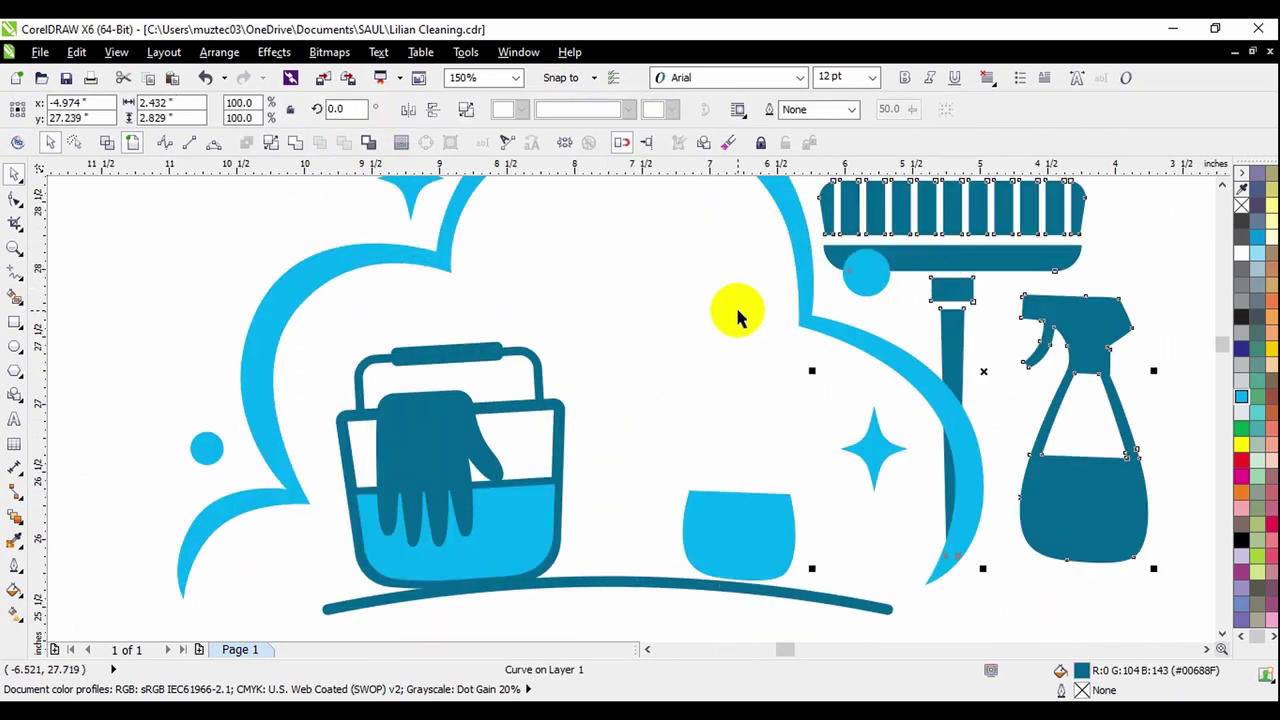
scroll(737, 309, down, 2)
key(Escape)
scroll(667, 370, up, 2)
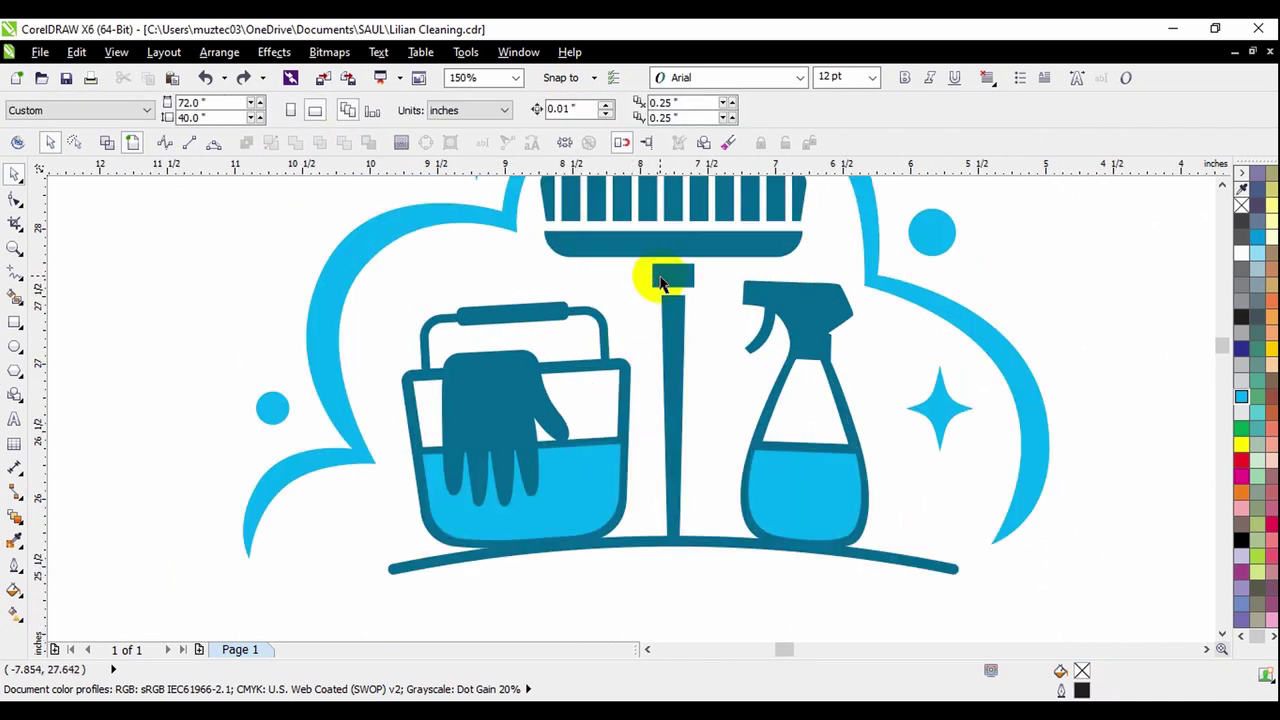
- Weld the remaining dark teal logo pieces into one shape, fill it dark blue (C:100 M:100 Y:0 K:0) and clear the selection
click(510, 312)
shift+click(749, 517)
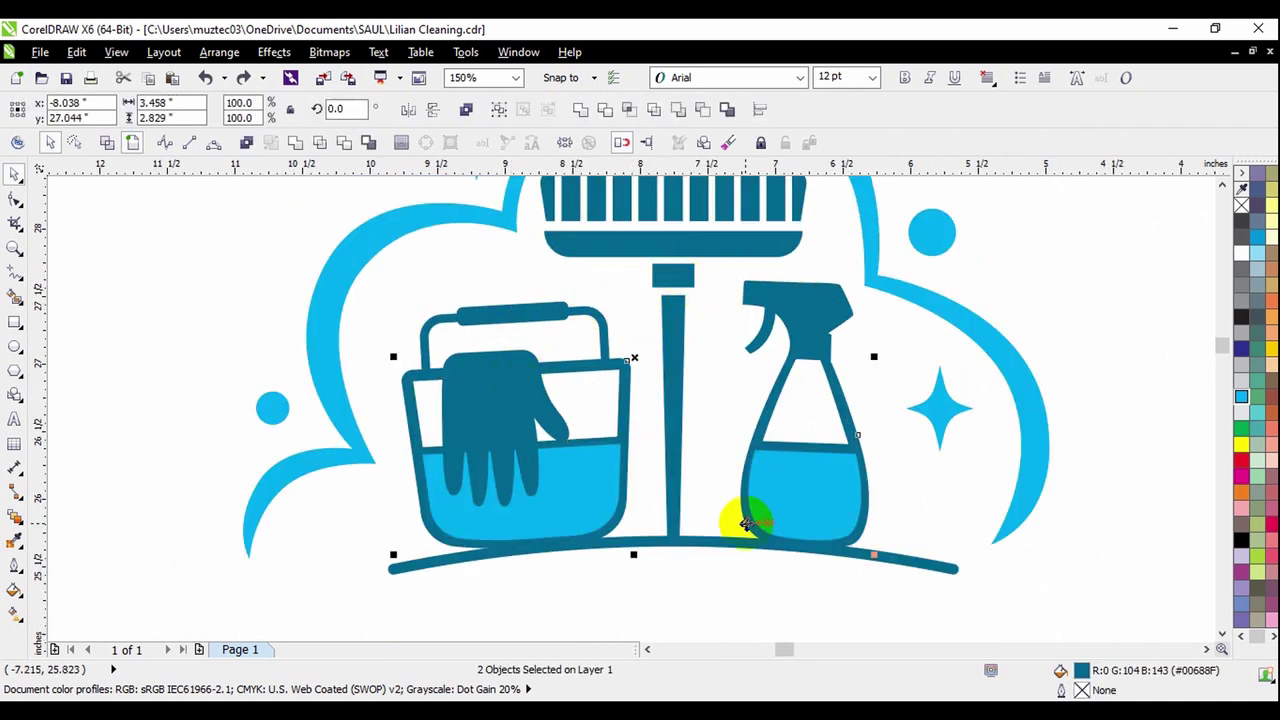
click(300, 145)
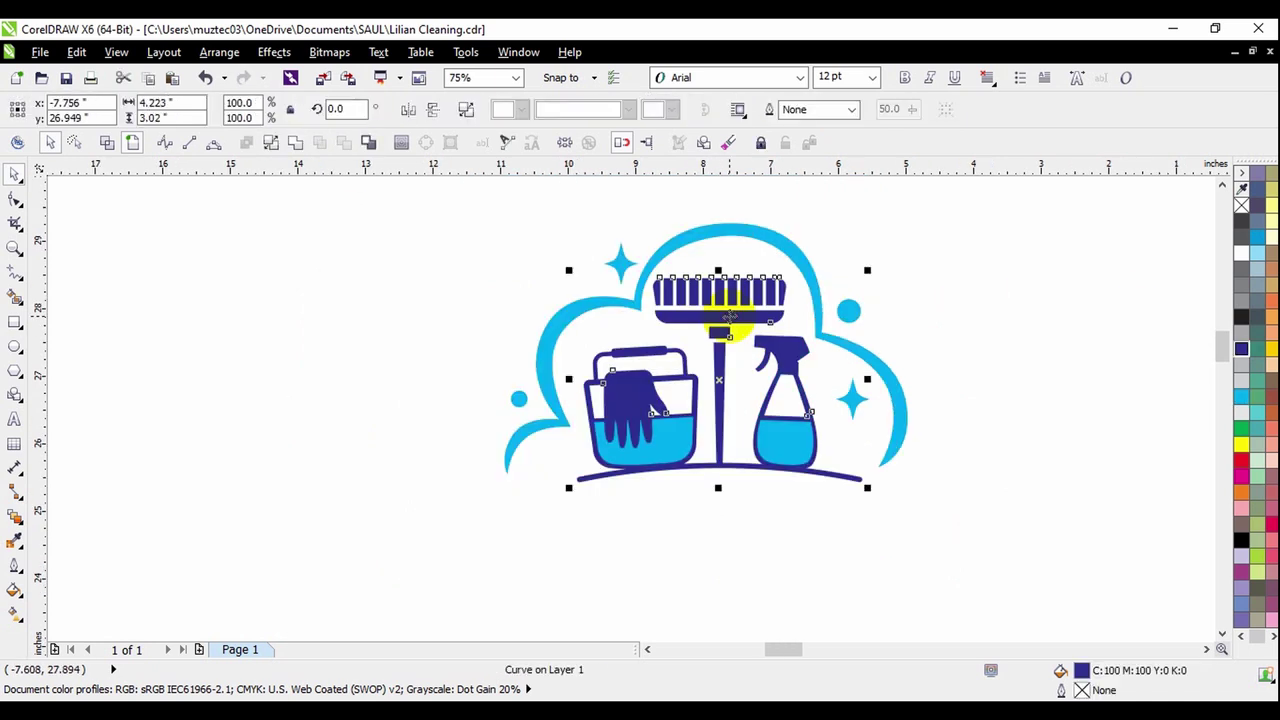
click(742, 430)
- Move the loose Lilia Cleaning Services text from under the card photo to below the loose cleaning logo
scroll(742, 430, down, 1)
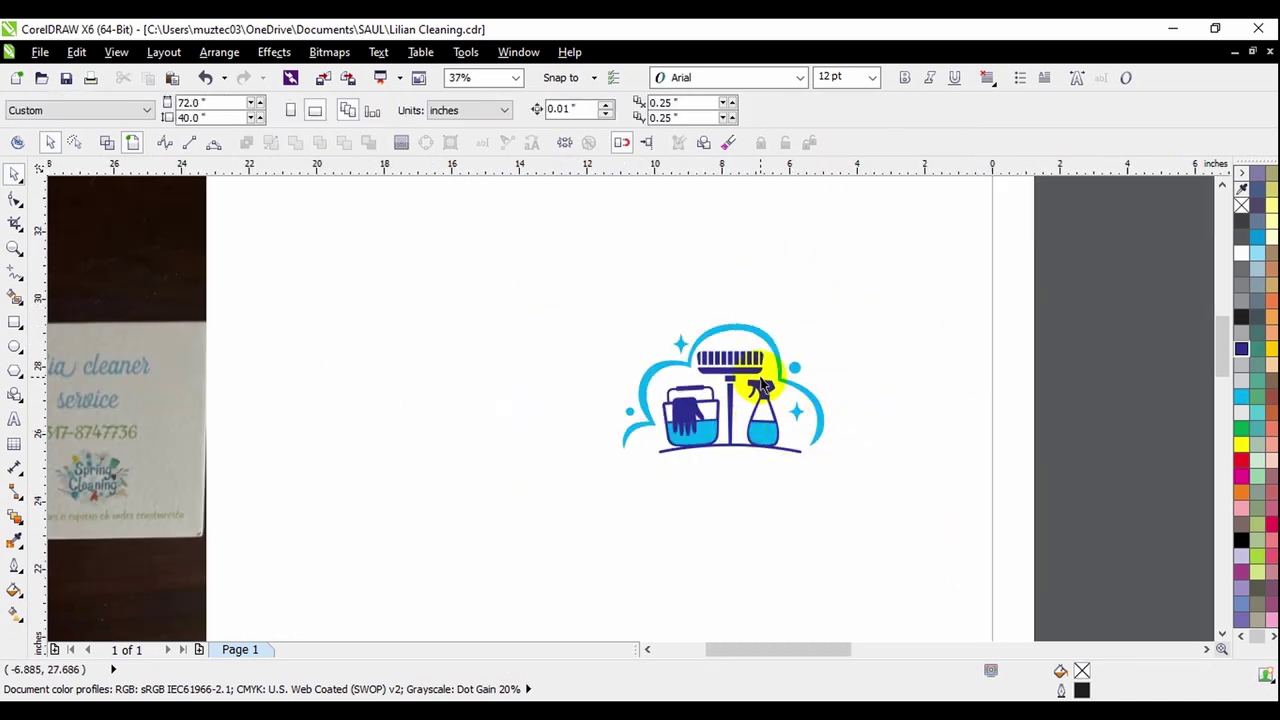
scroll(735, 420, down, 1)
scroll(662, 392, down, 1)
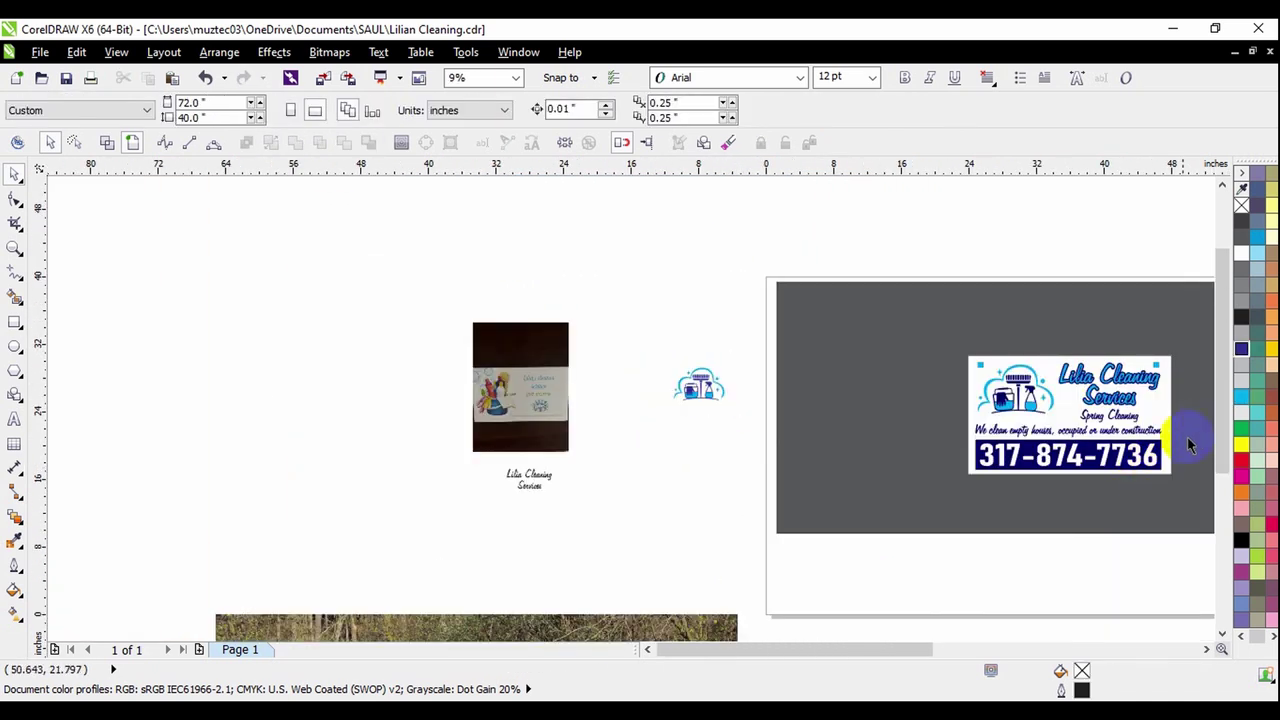
drag(440, 449, 628, 564)
drag(531, 474, 723, 455)
click(726, 537)
- Select both lines of the loose Lilia Cleaning Services text and shift them up and to the right into open space
scroll(1057, 391, up, 4)
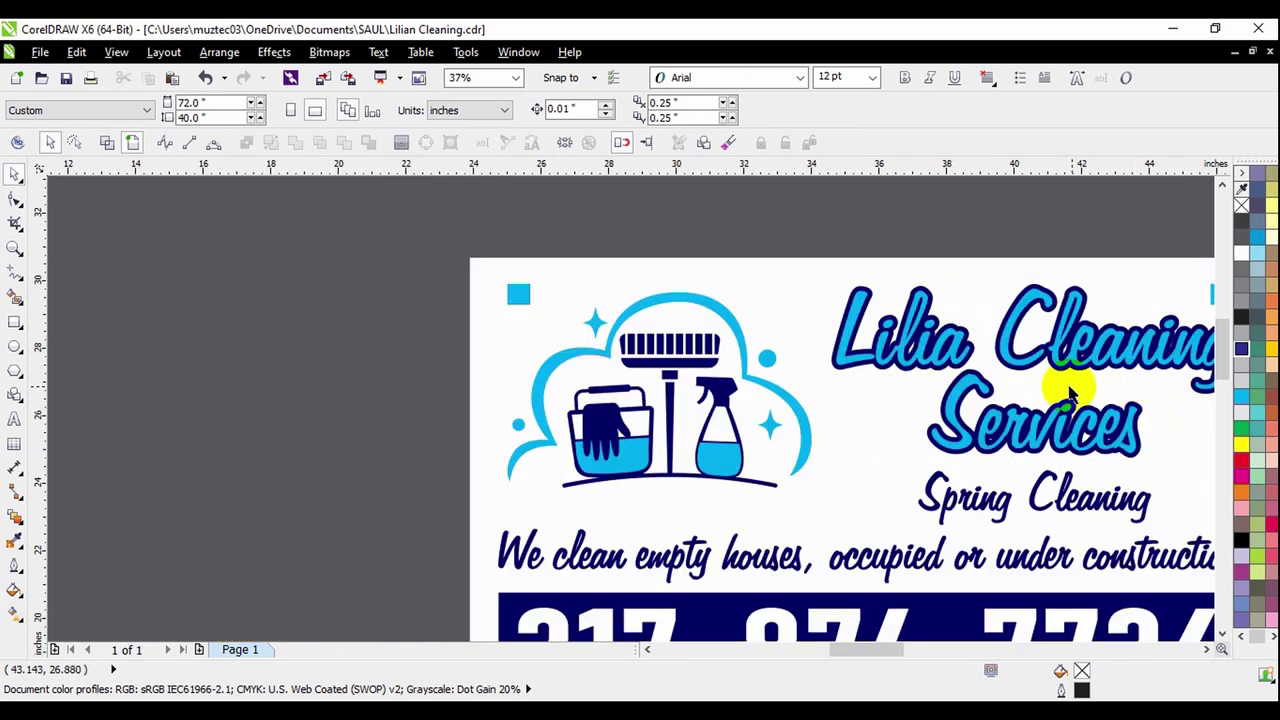
scroll(1040, 362, up, 2)
scroll(1040, 362, down, 1)
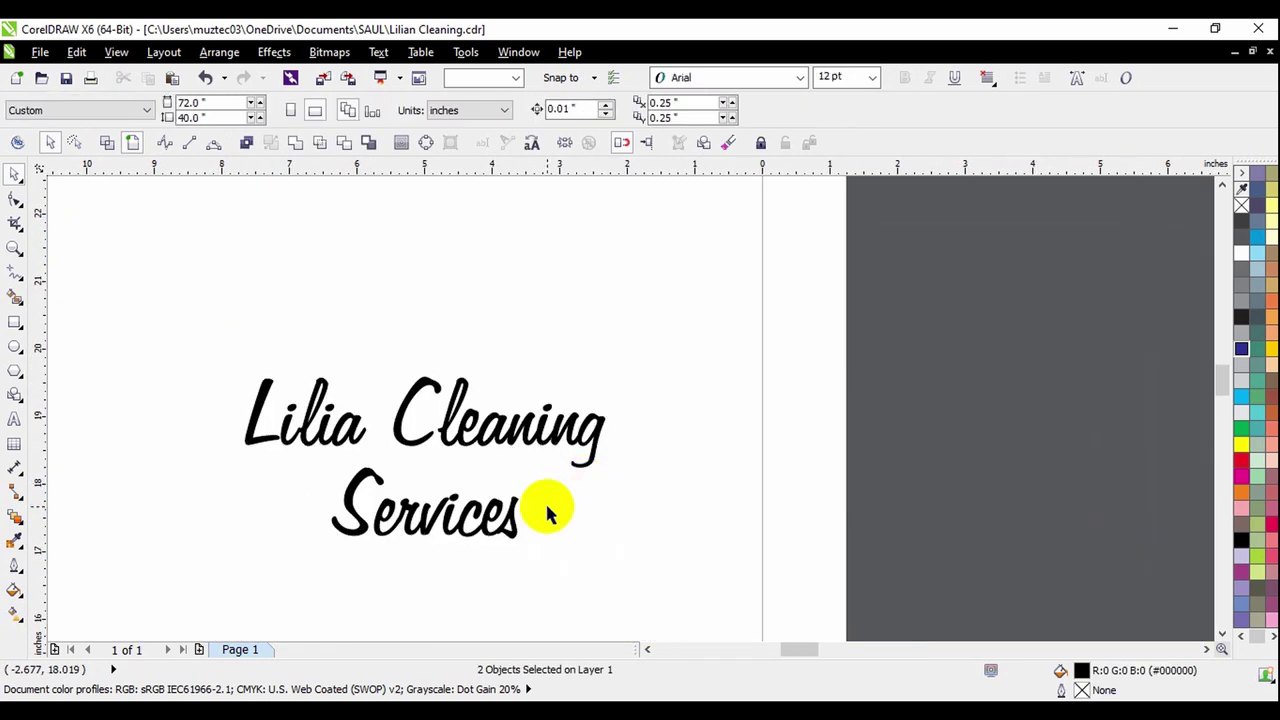
drag(194, 321, 700, 578)
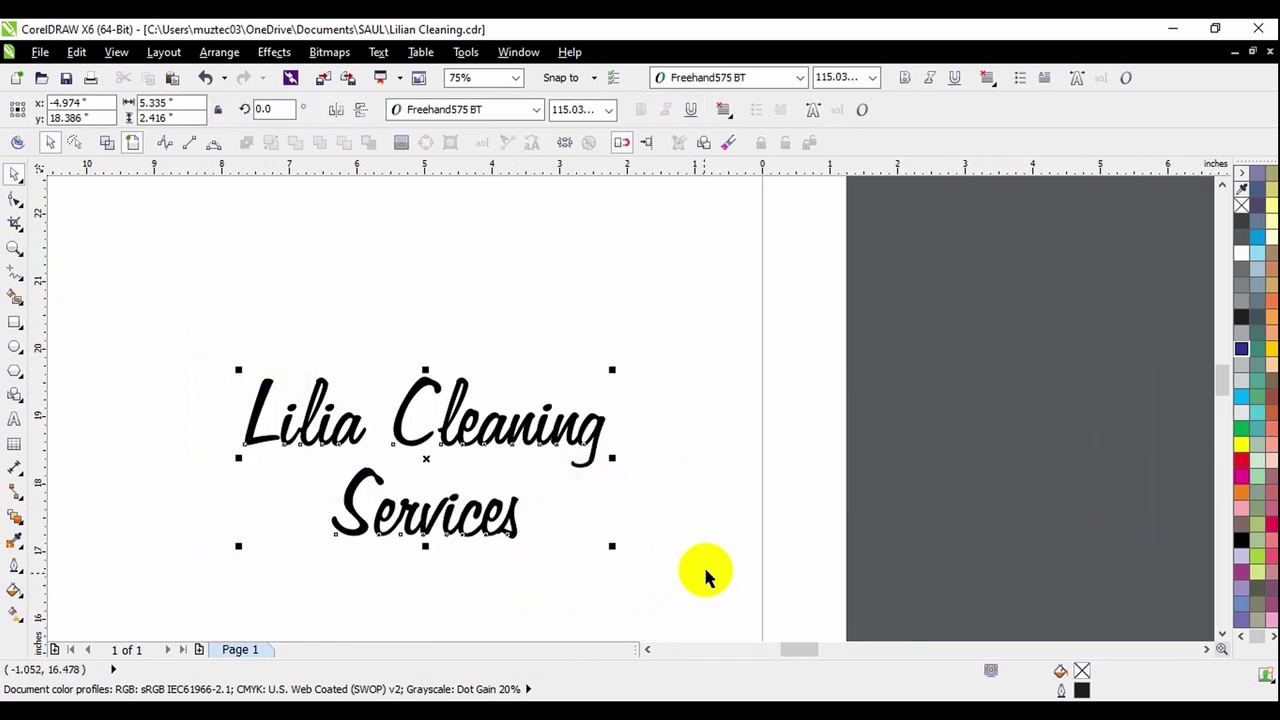
click(685, 563)
drag(294, 200, 745, 428)
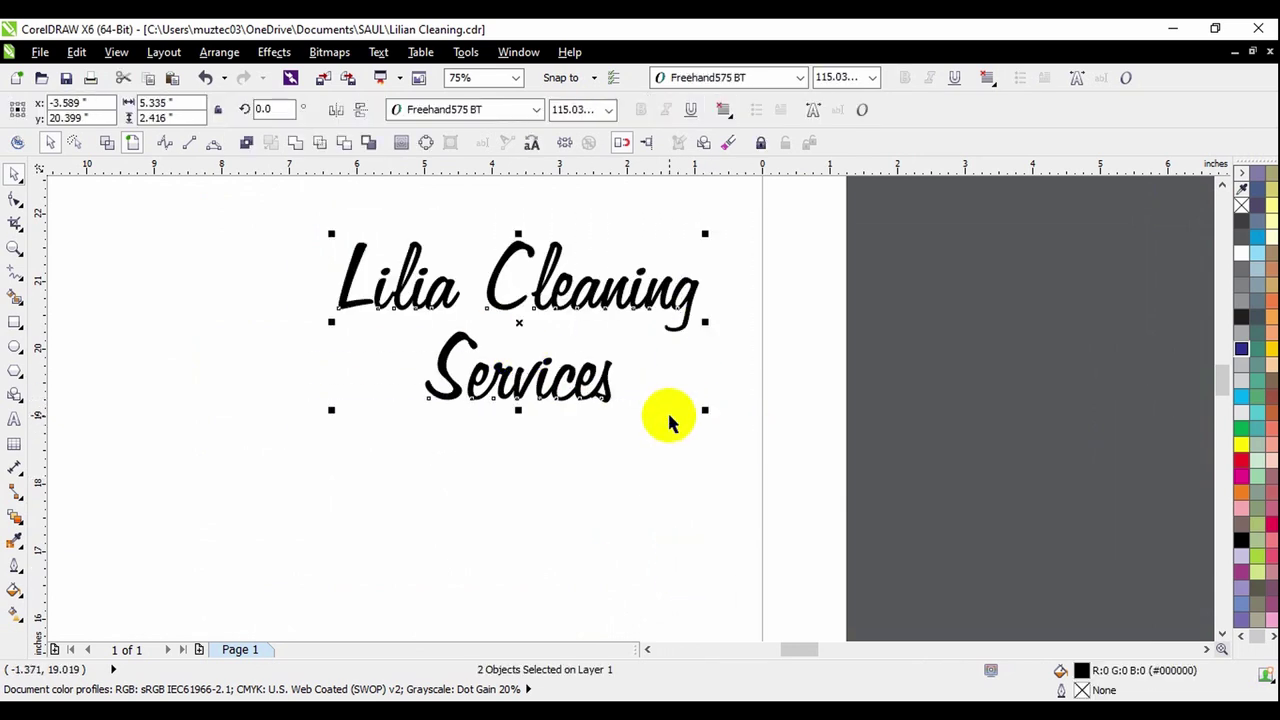
scroll(570, 320, down, 1)
click(610, 396)
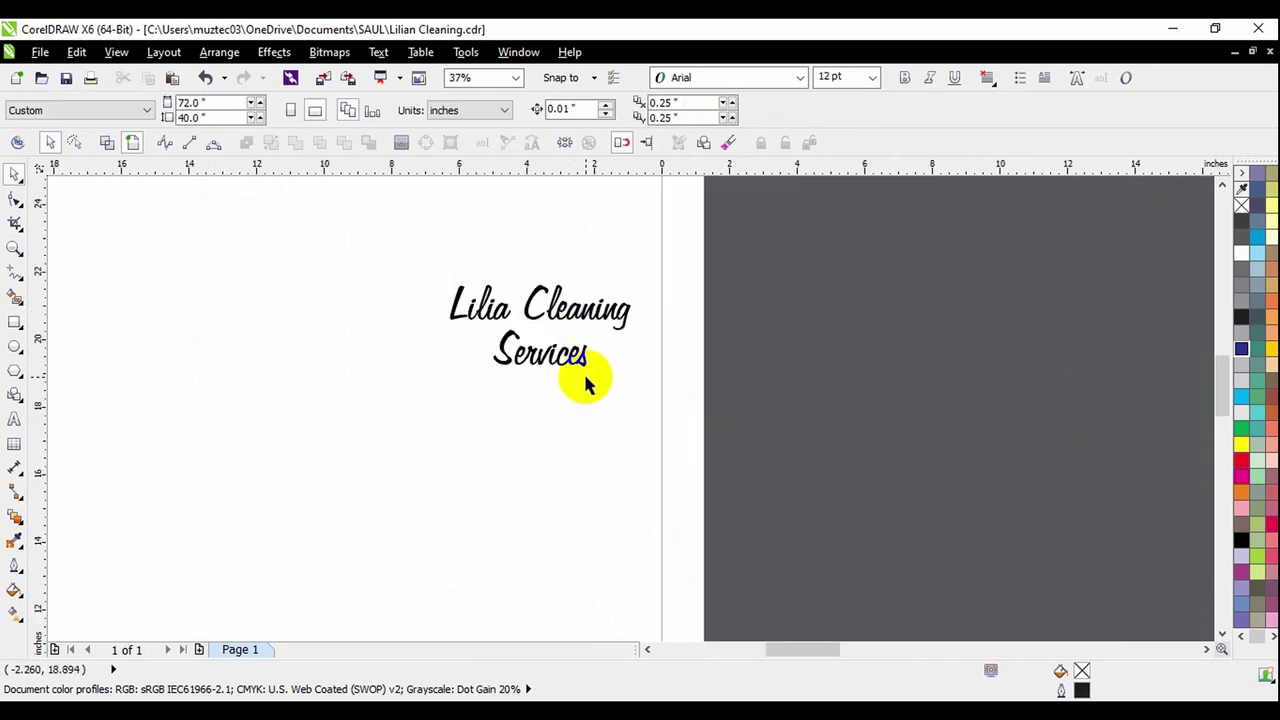
- Place a copy of the Services text line below the original lettering and clear the selection
click(586, 350)
drag(586, 350, 500, 500)
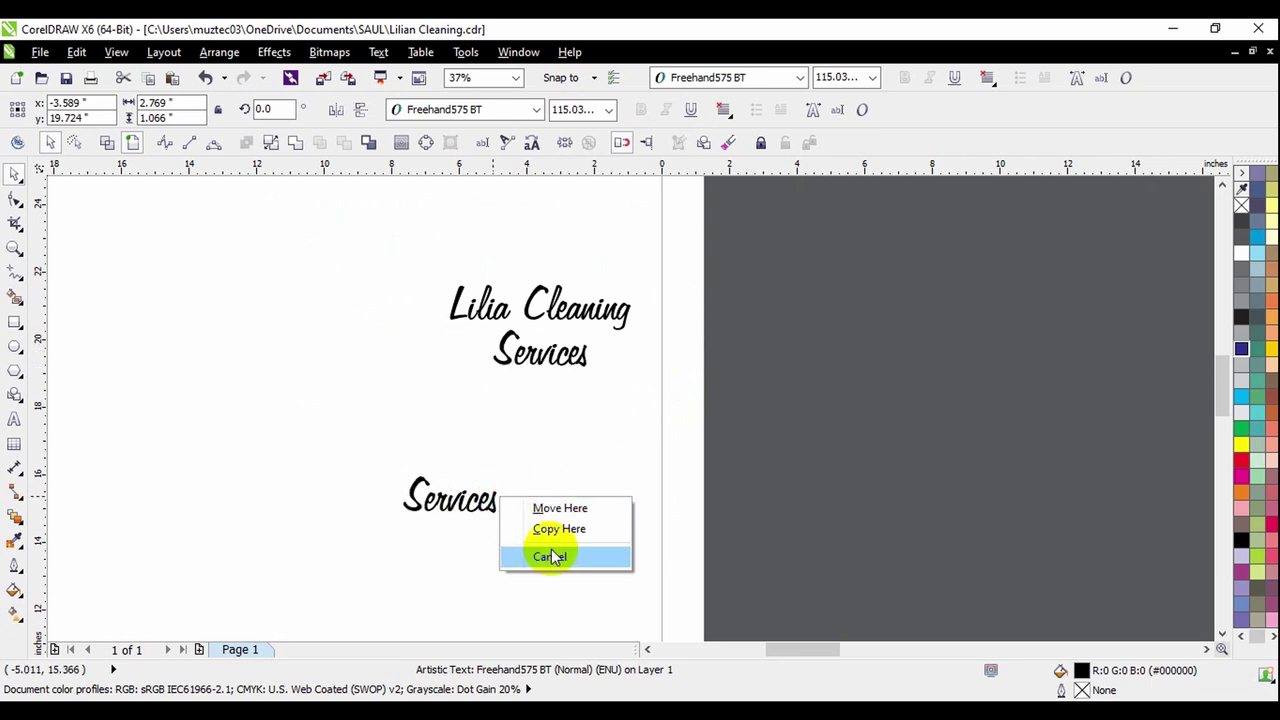
click(548, 527)
click(594, 463)
- Weld the Lilia Cleaning and Services text lines into one curve and select the welded lettering
drag(390, 245, 670, 410)
scroll(537, 323, up, 1)
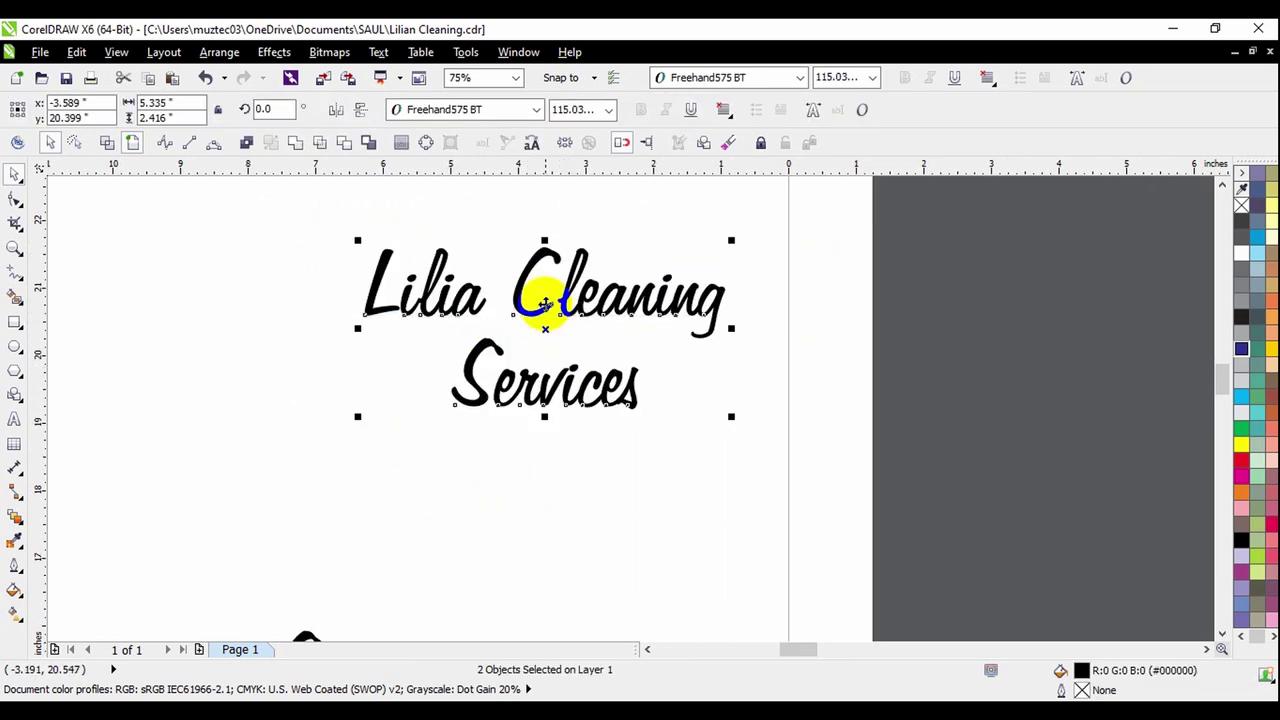
click(293, 145)
click(286, 266)
scroll(408, 288, up, 1)
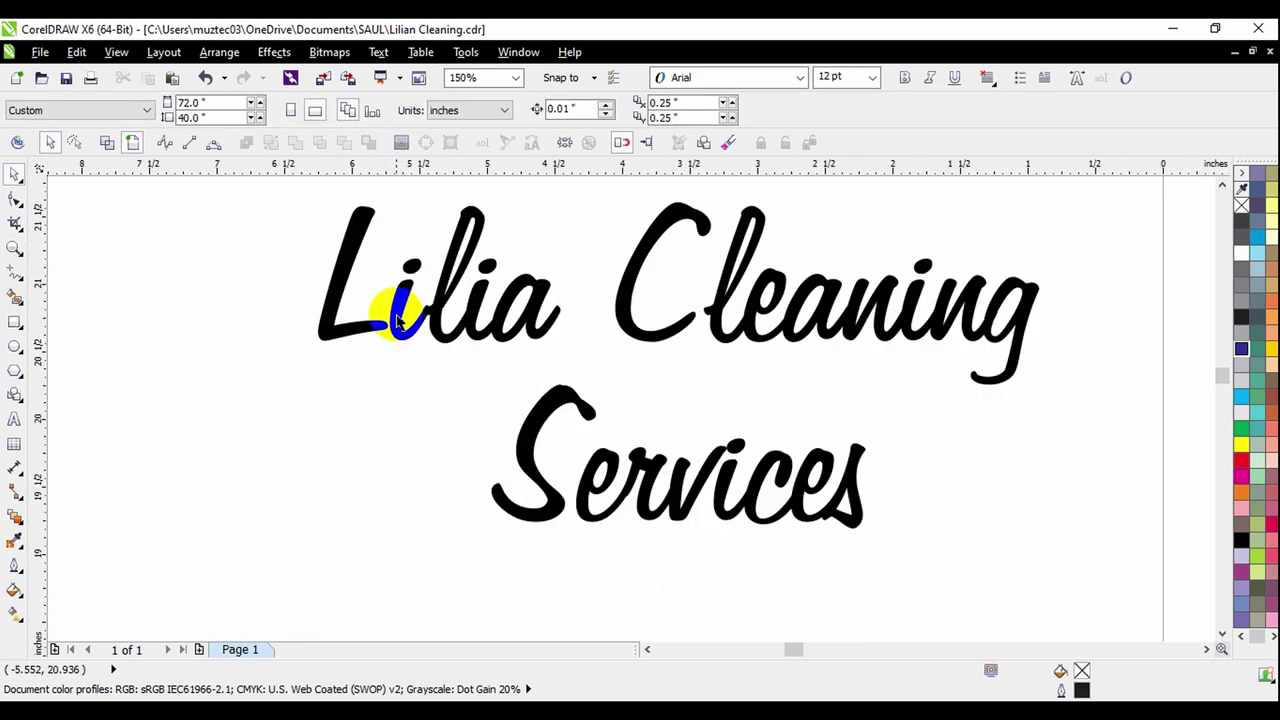
click(434, 322)
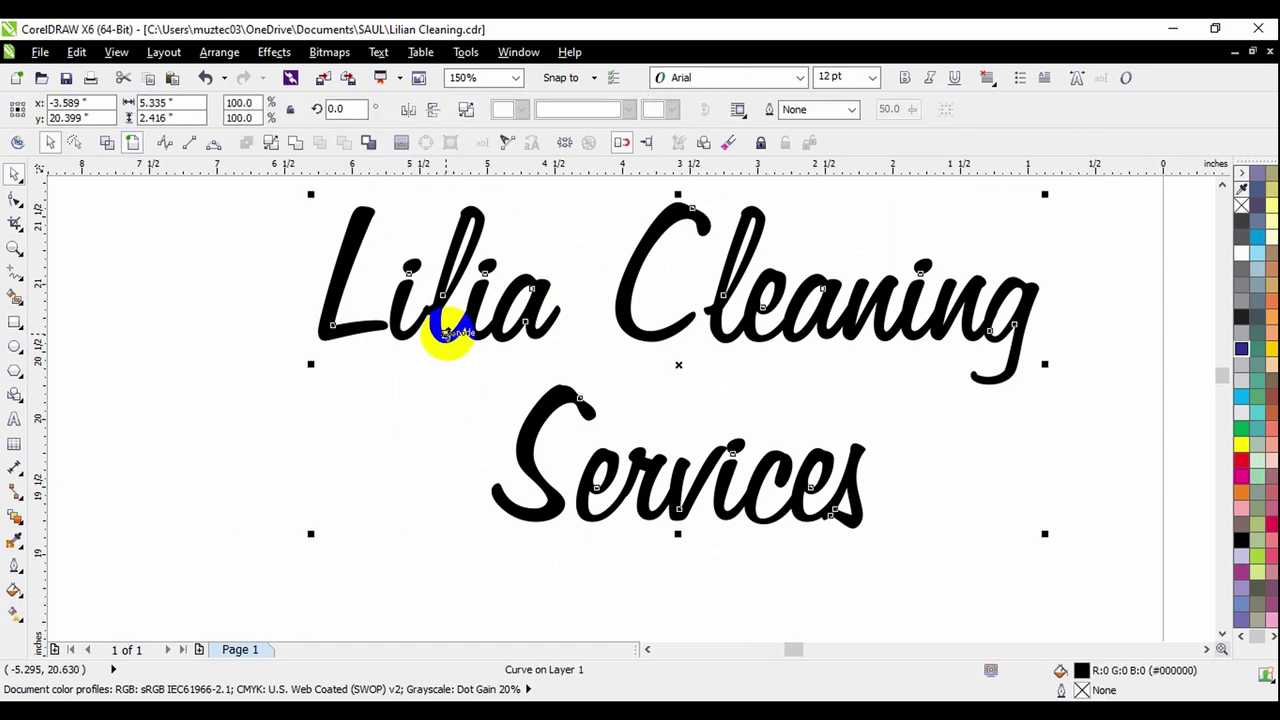
- Add a one-step outside contour of about 0.071 in around the welded lettering and shift the result down and to the left
click(22, 526)
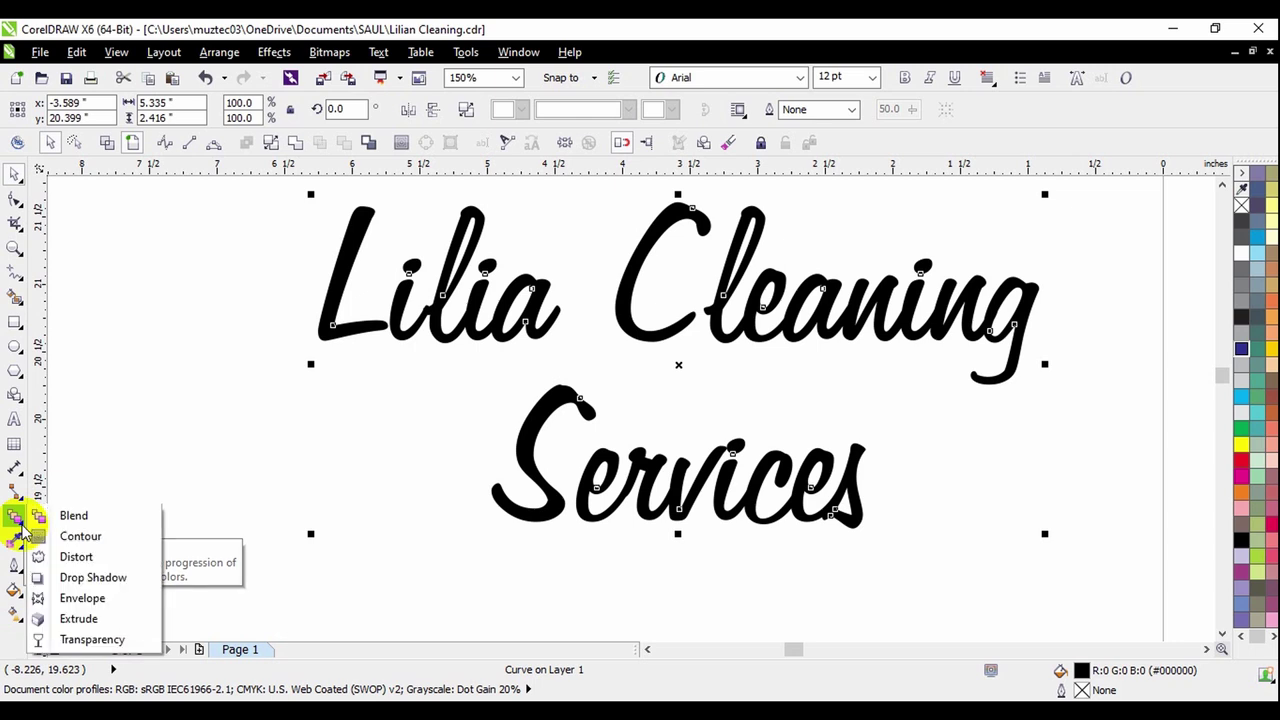
click(82, 537)
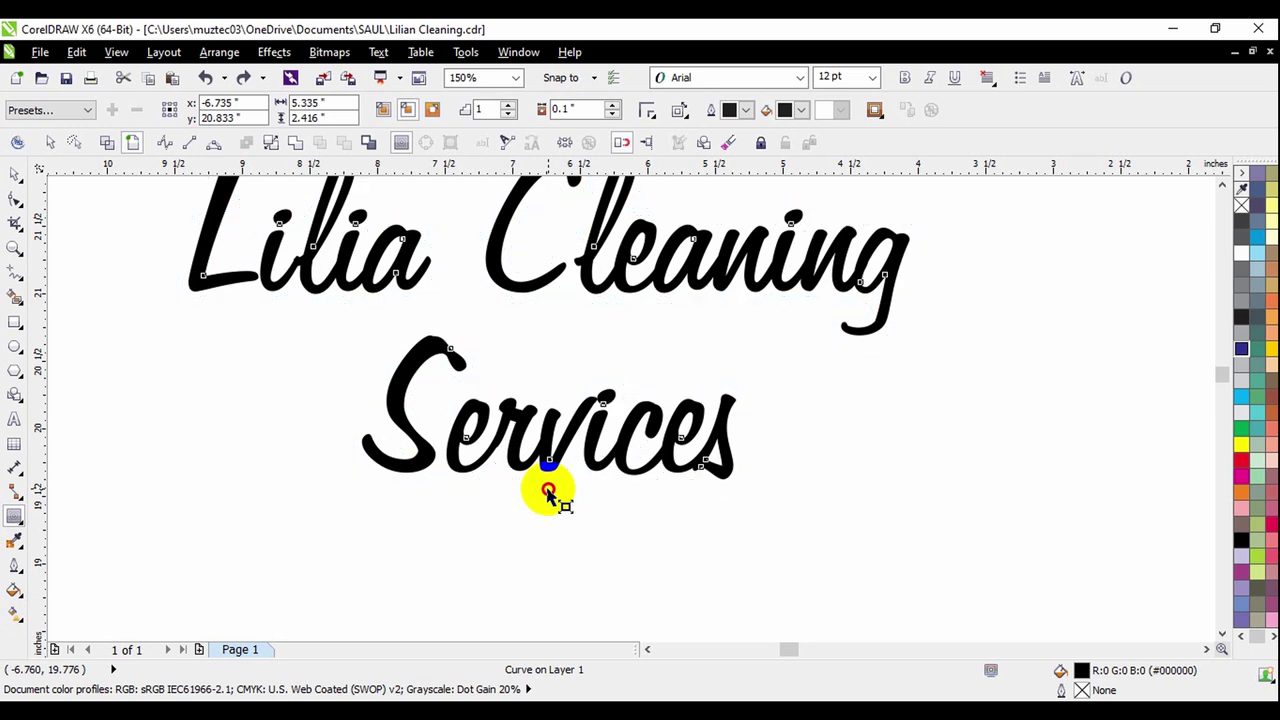
drag(548, 497, 547, 488)
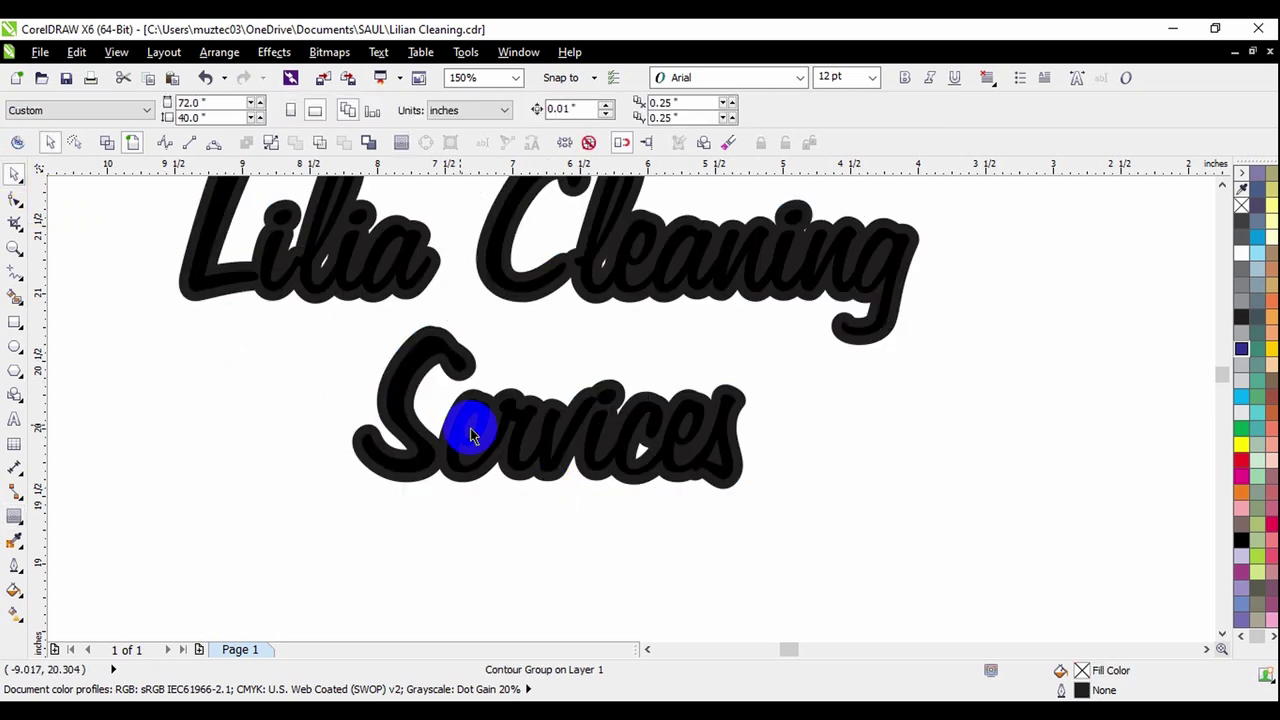
scroll(471, 429, down, 2)
drag(466, 400, 425, 455)
click(360, 428)
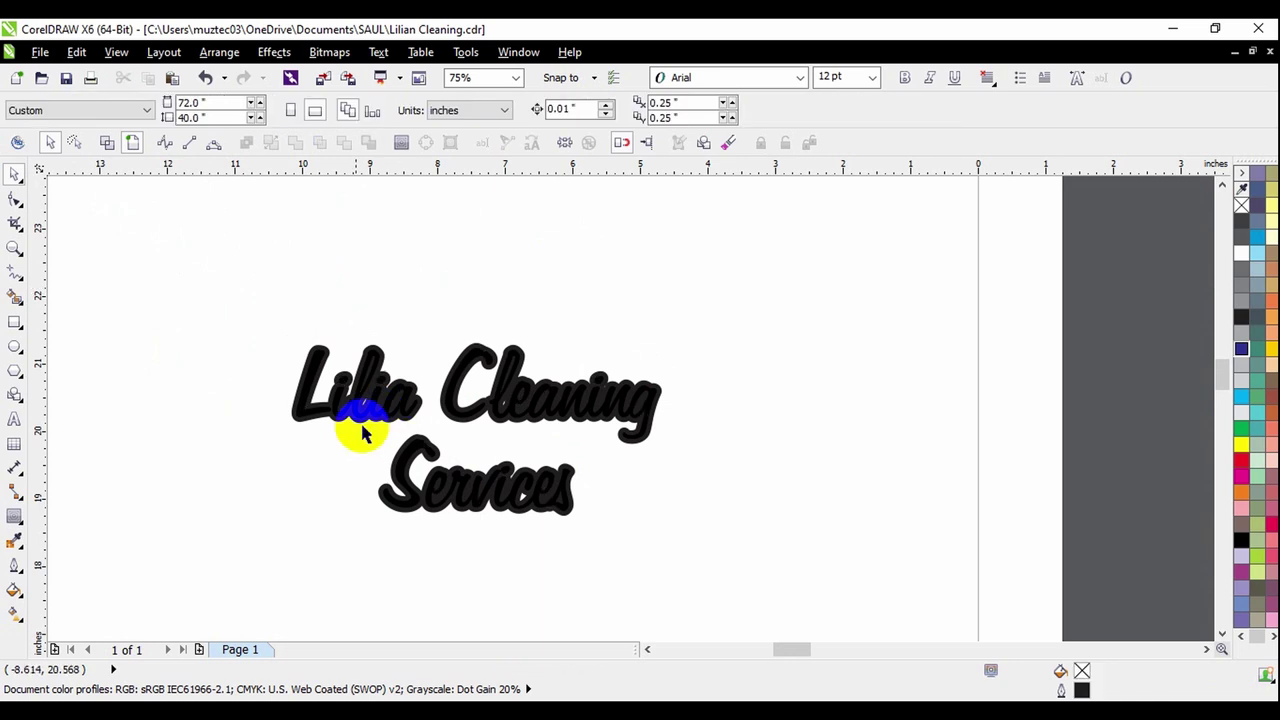
- Break the contour group apart so the outline is separate from the inner lettering, and clear the selection
scroll(294, 343, up, 6)
click(360, 320)
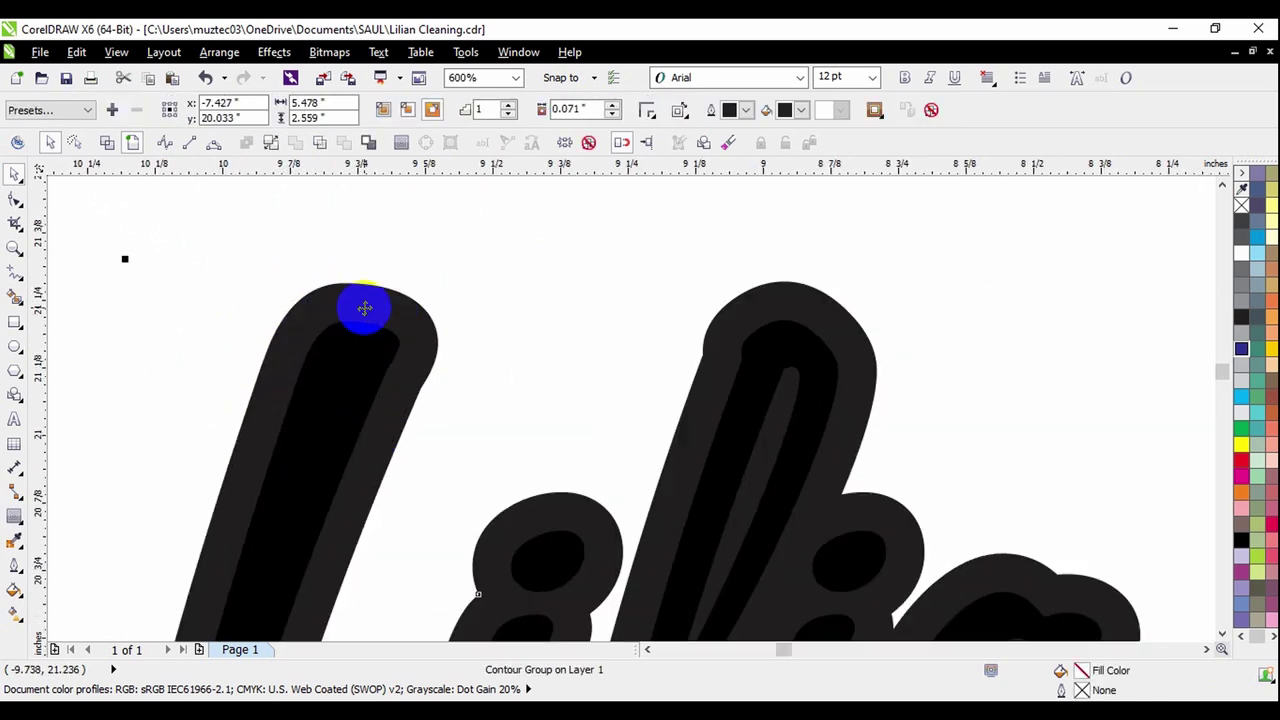
click(426, 340)
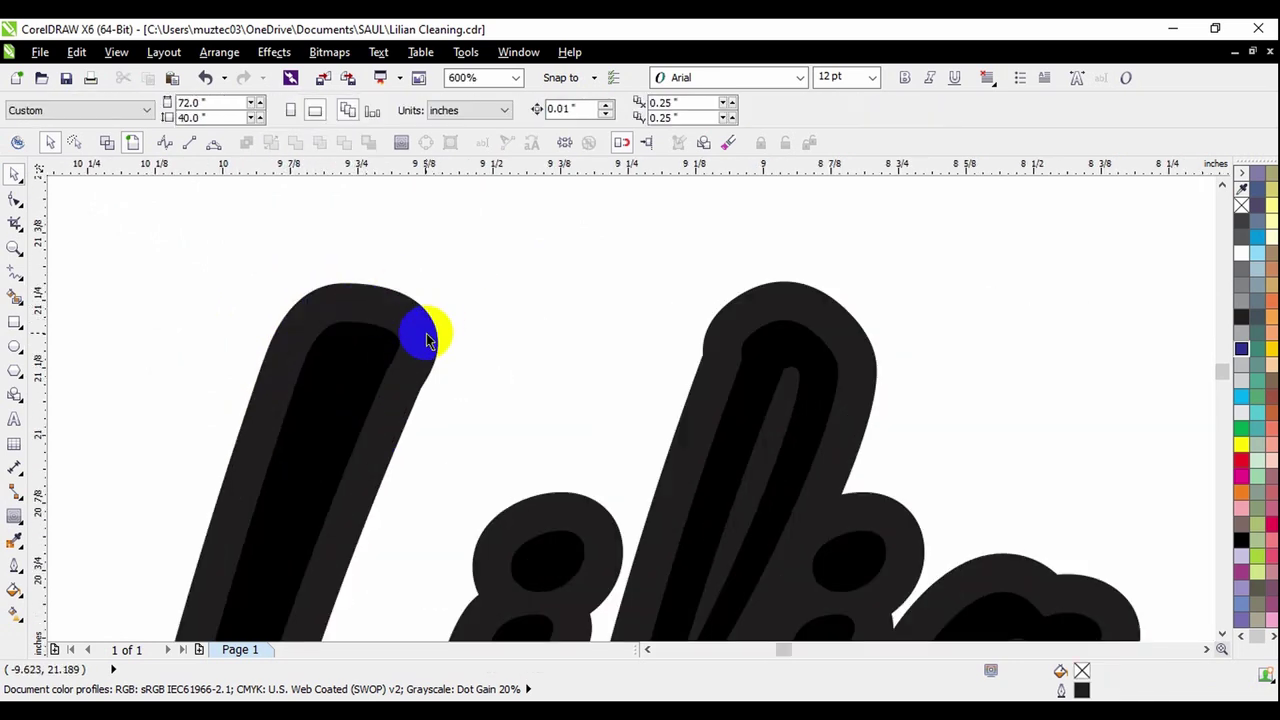
click(426, 340)
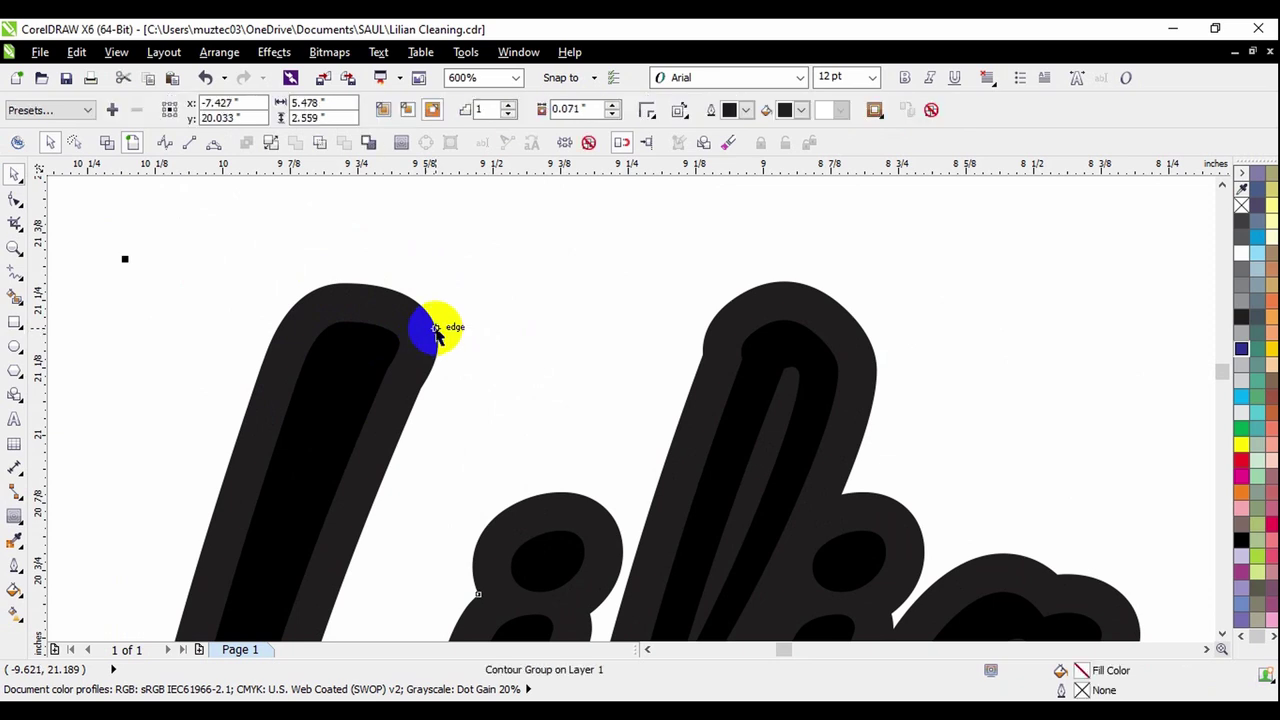
click(272, 145)
click(449, 294)
scroll(430, 294, down, 4)
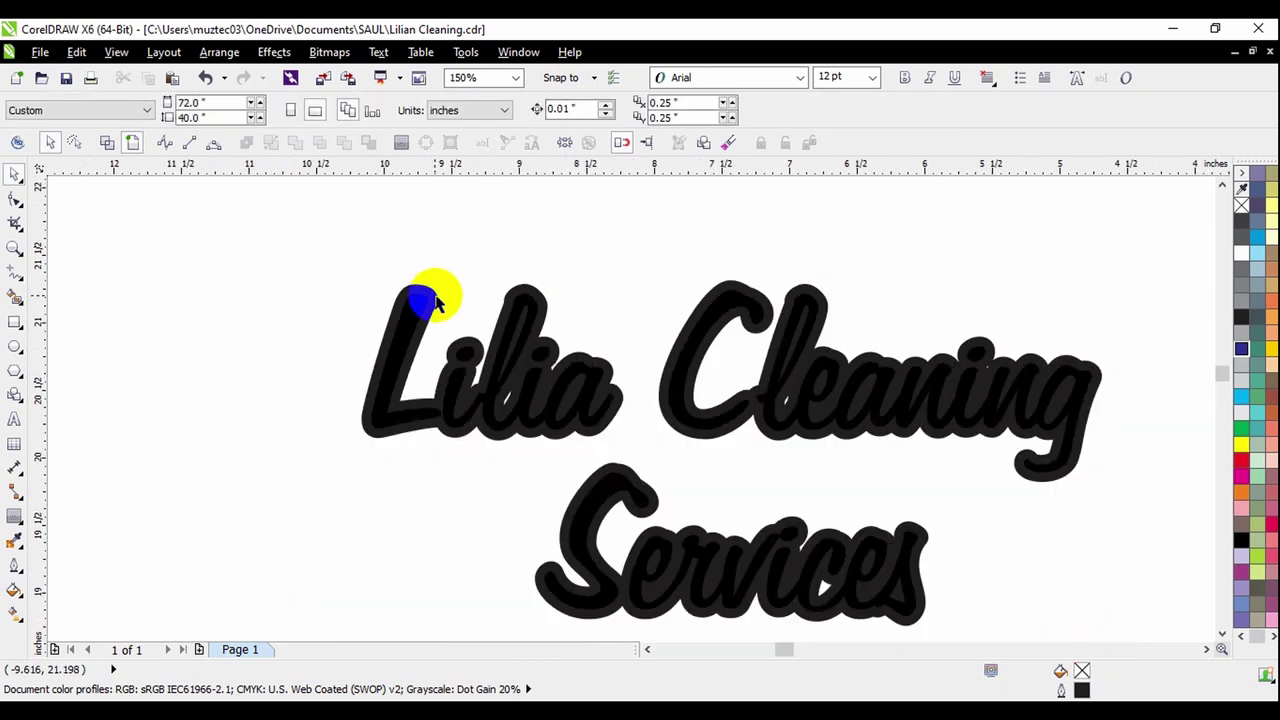
- Try moving the inner lettering off its contour, undo the move and clear the selection
drag(430, 358, 449, 380)
click(205, 77)
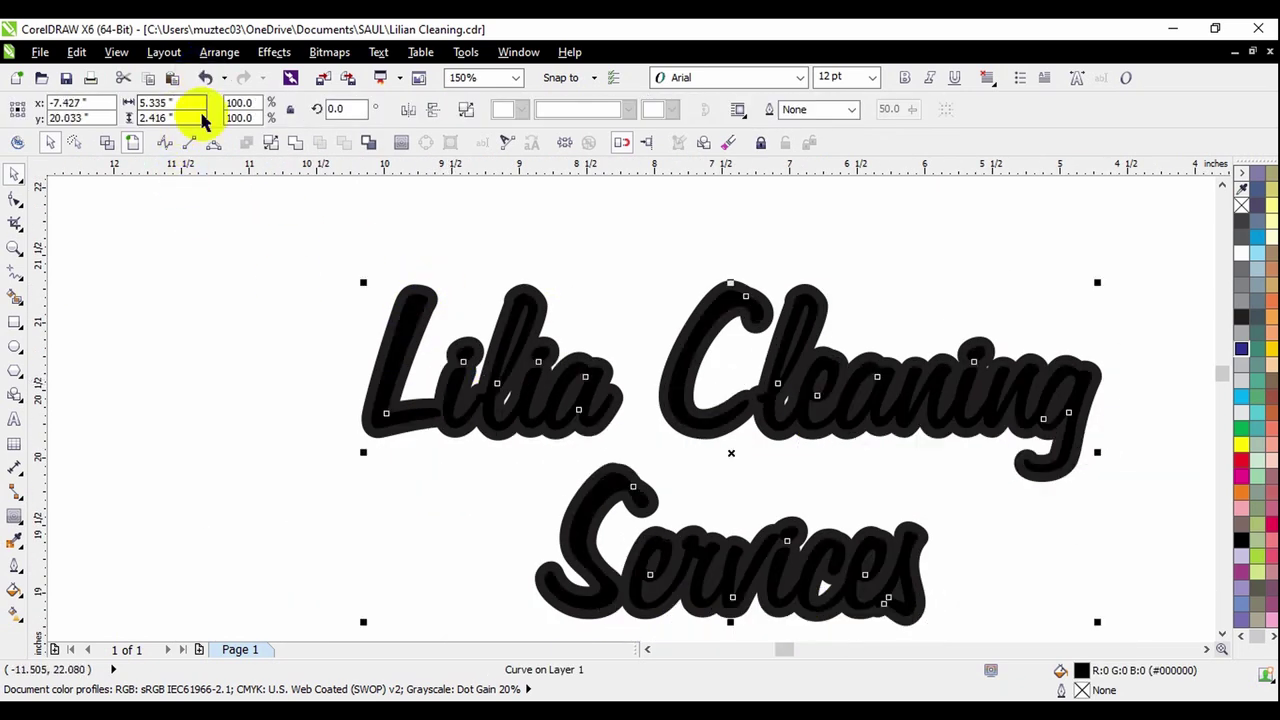
key(Escape)
- Fill the inner lettering cyan (C:100) and the surrounding contour shape dark blue, and clear the selection
scroll(395, 303, up, 2)
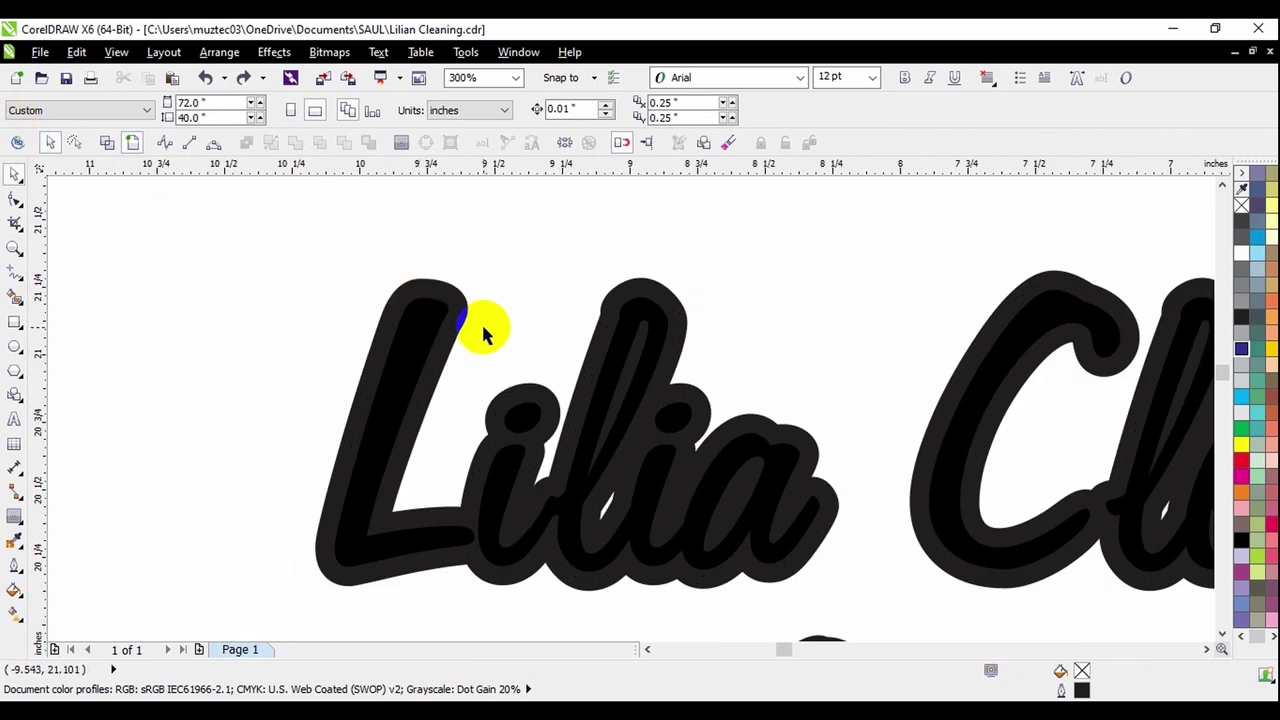
click(434, 323)
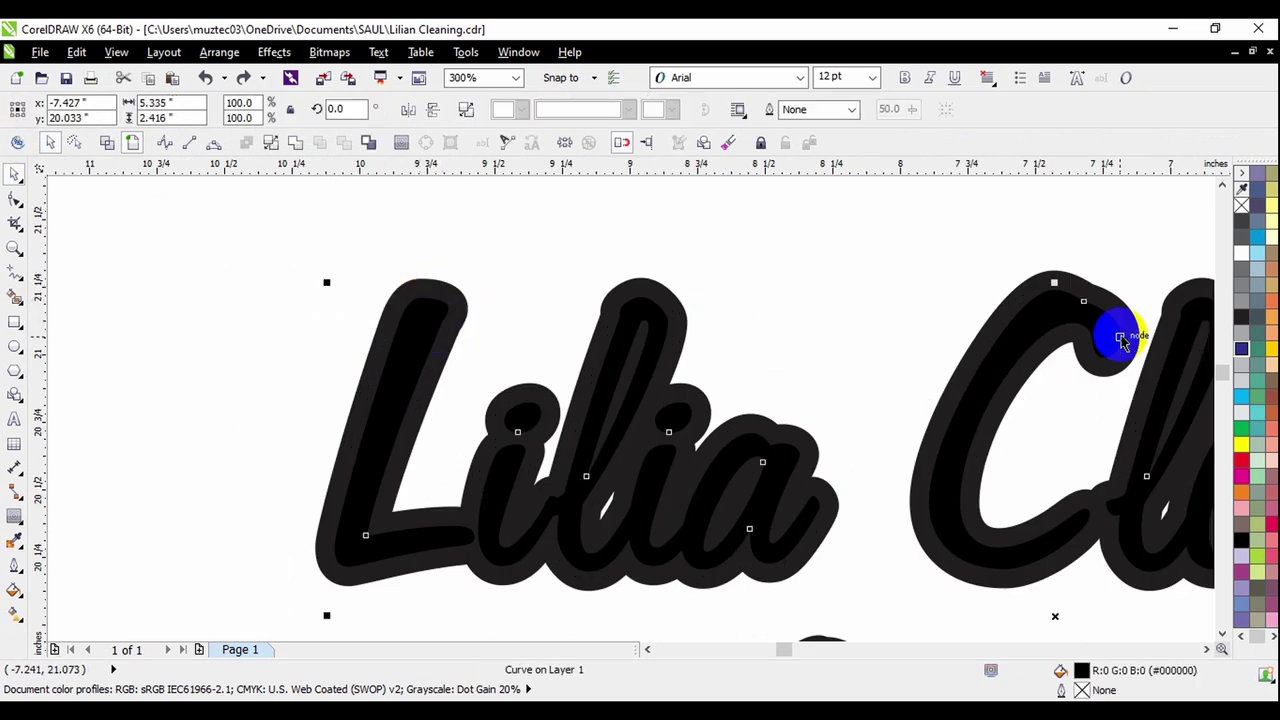
click(1241, 396)
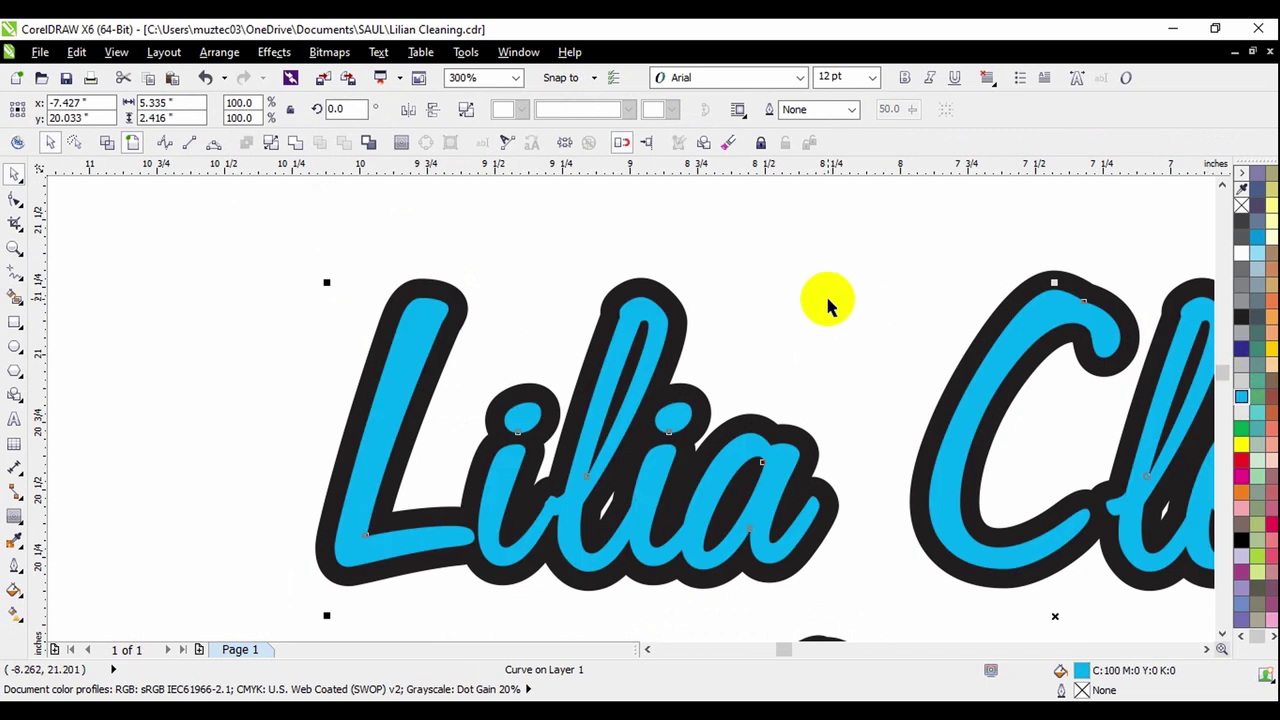
scroll(681, 338, up, 2)
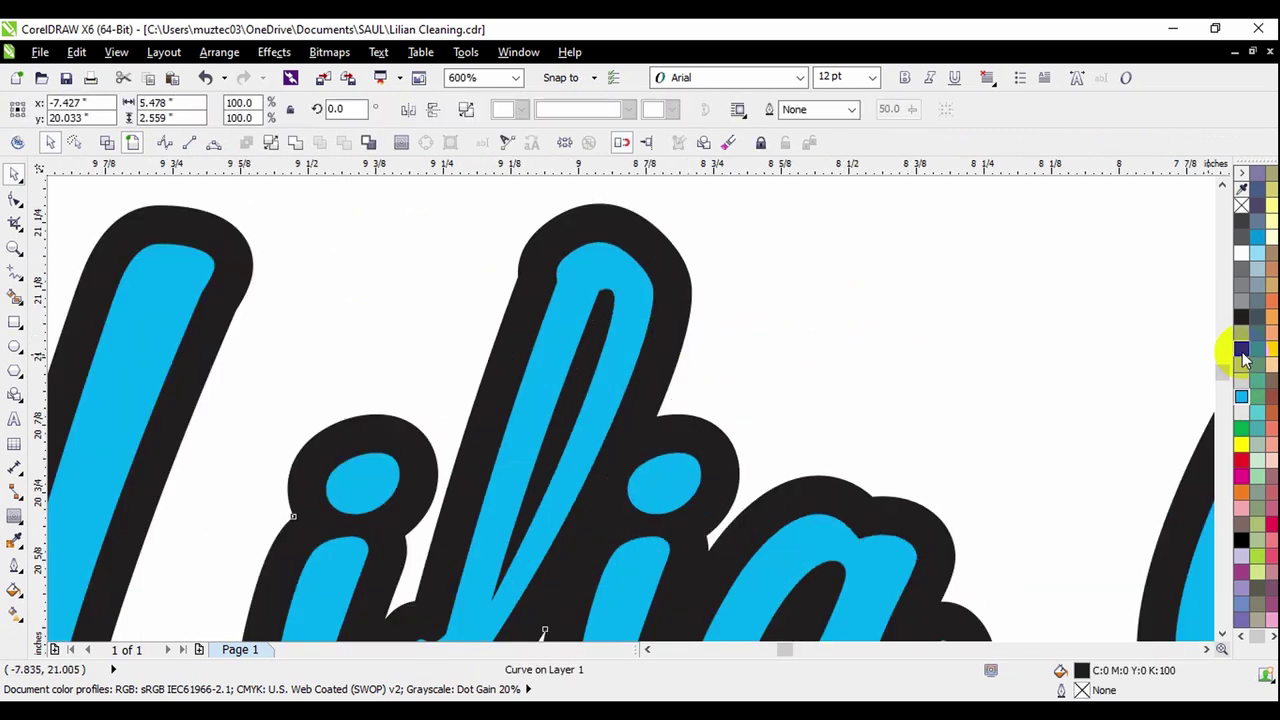
right_click(1241, 351)
click(1060, 346)
scroll(451, 414, down, 6)
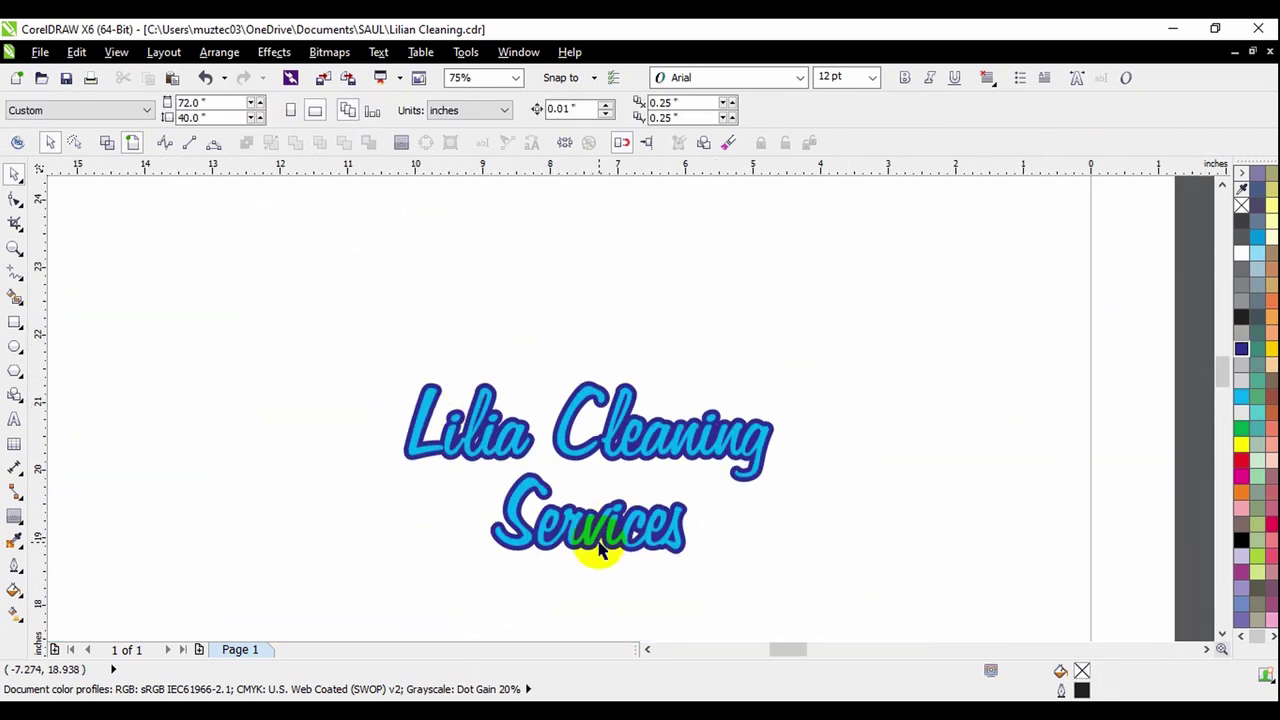
- Move the coloured Lilia Cleaning Services lettering with its contour to just above the loose cleaning logo beside the page
scroll(486, 465, down, 2)
scroll(388, 430, down, 1)
drag(371, 400, 560, 495)
scroll(452, 448, down, 1)
drag(452, 448, 500, 338)
scroll(870, 340, up, 1)
scroll(870, 340, down, 1)
click(509, 450)
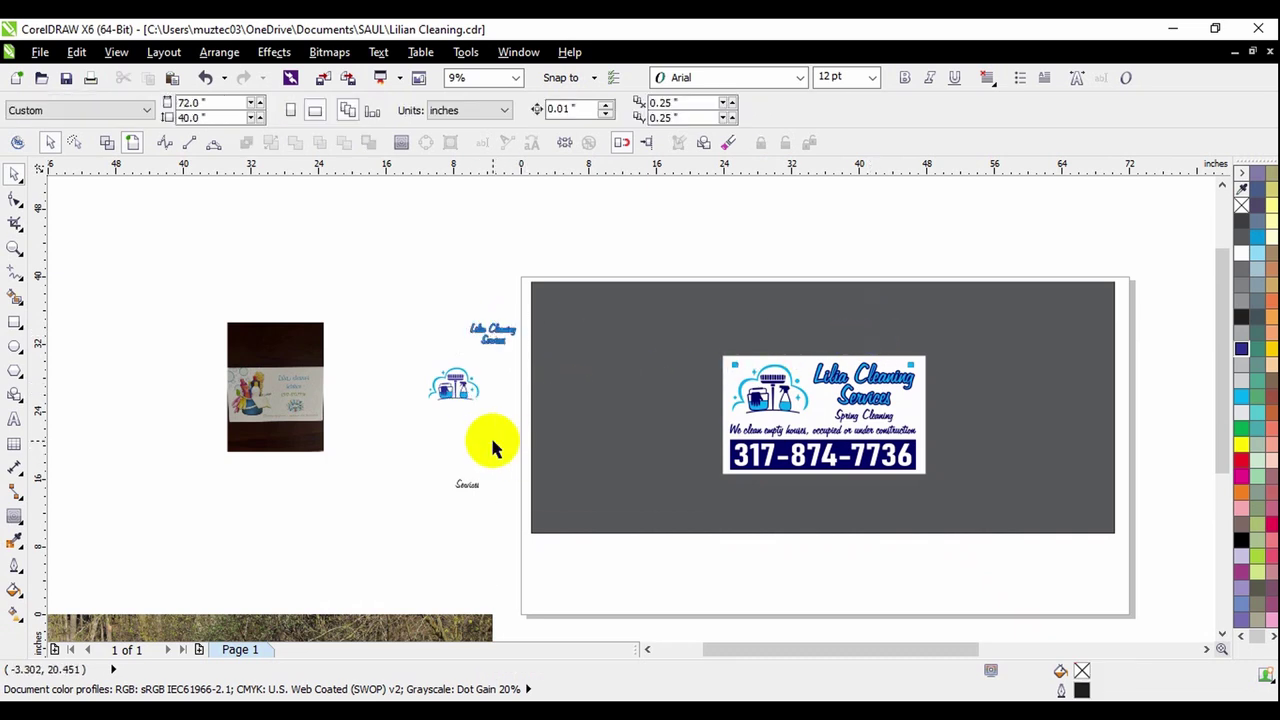
- Move the spare Services text onto the grey board and delete it together with the loose coloured lettering and cleaning logo
scroll(492, 448, up, 1)
drag(476, 478, 780, 437)
scroll(1003, 357, up, 1)
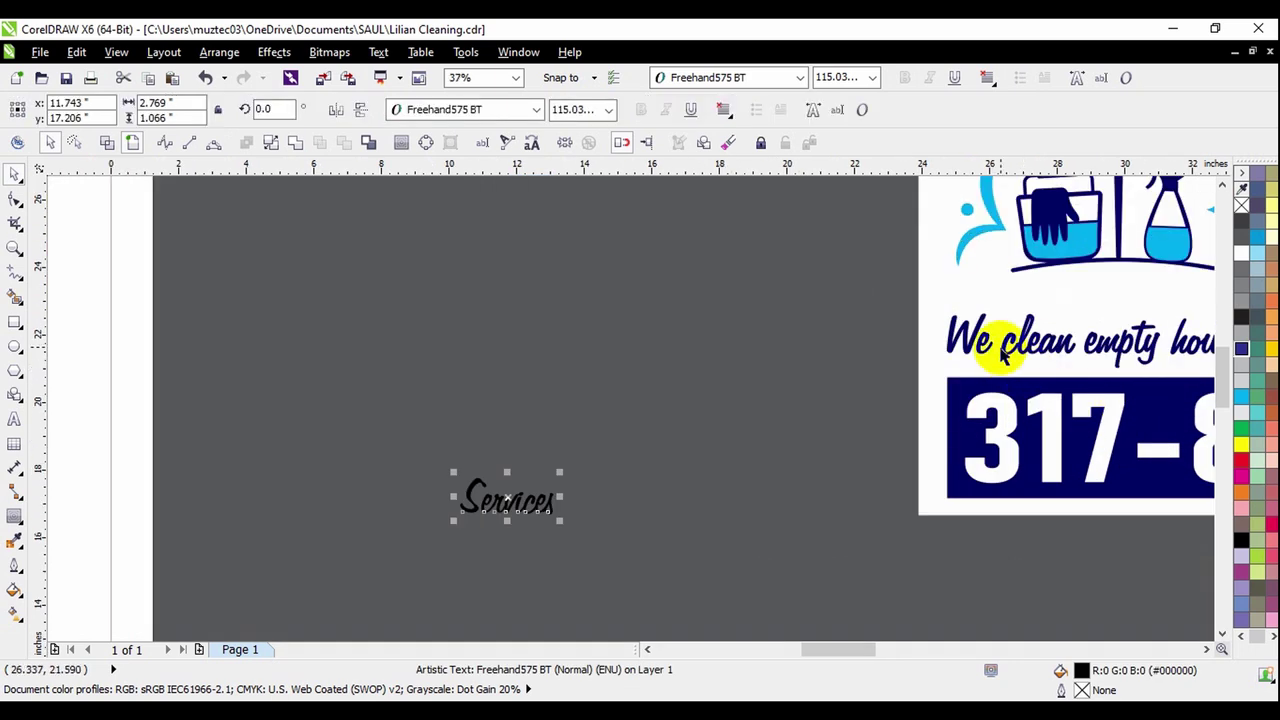
drag(769, 360, 1043, 390)
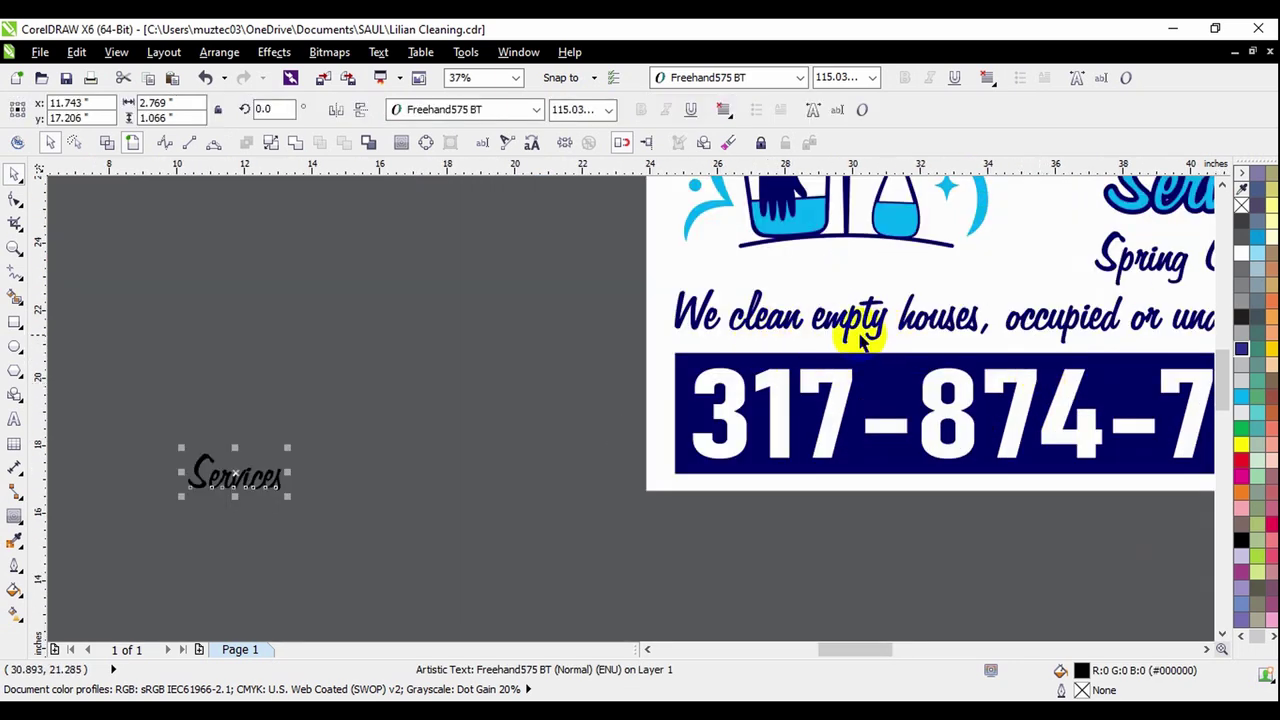
scroll(918, 368, down, 1)
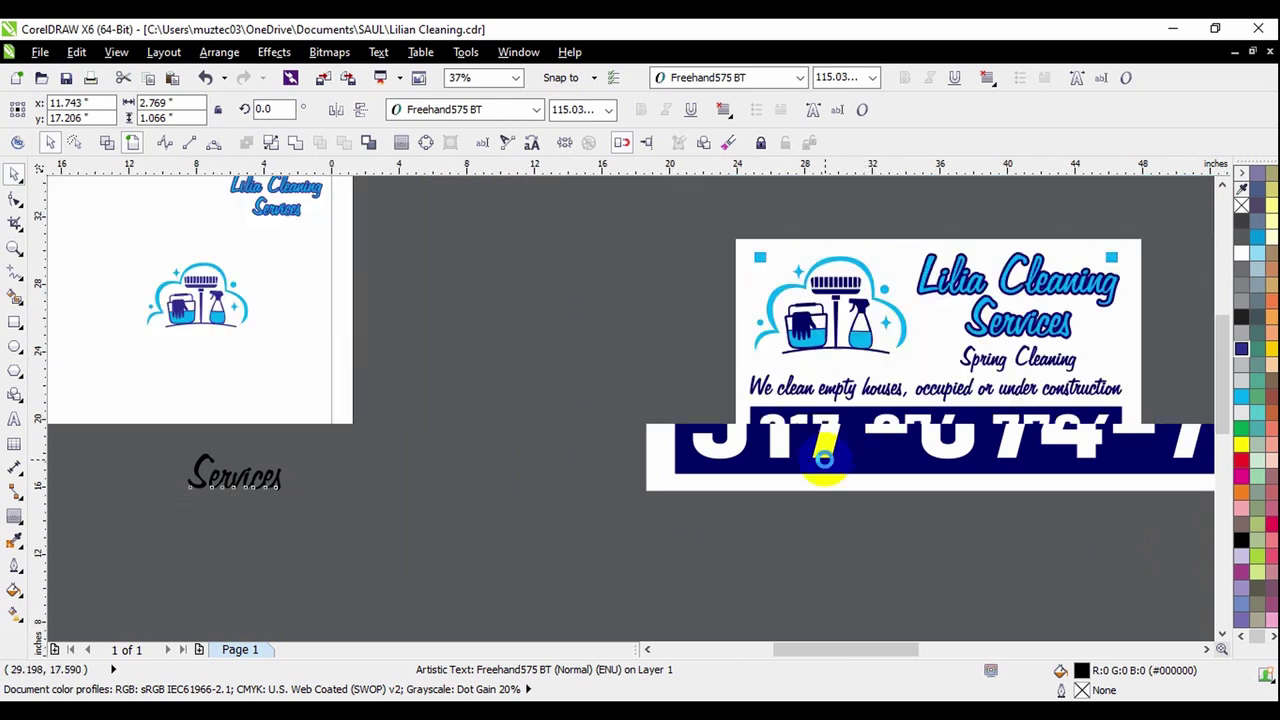
scroll(751, 459, down, 1)
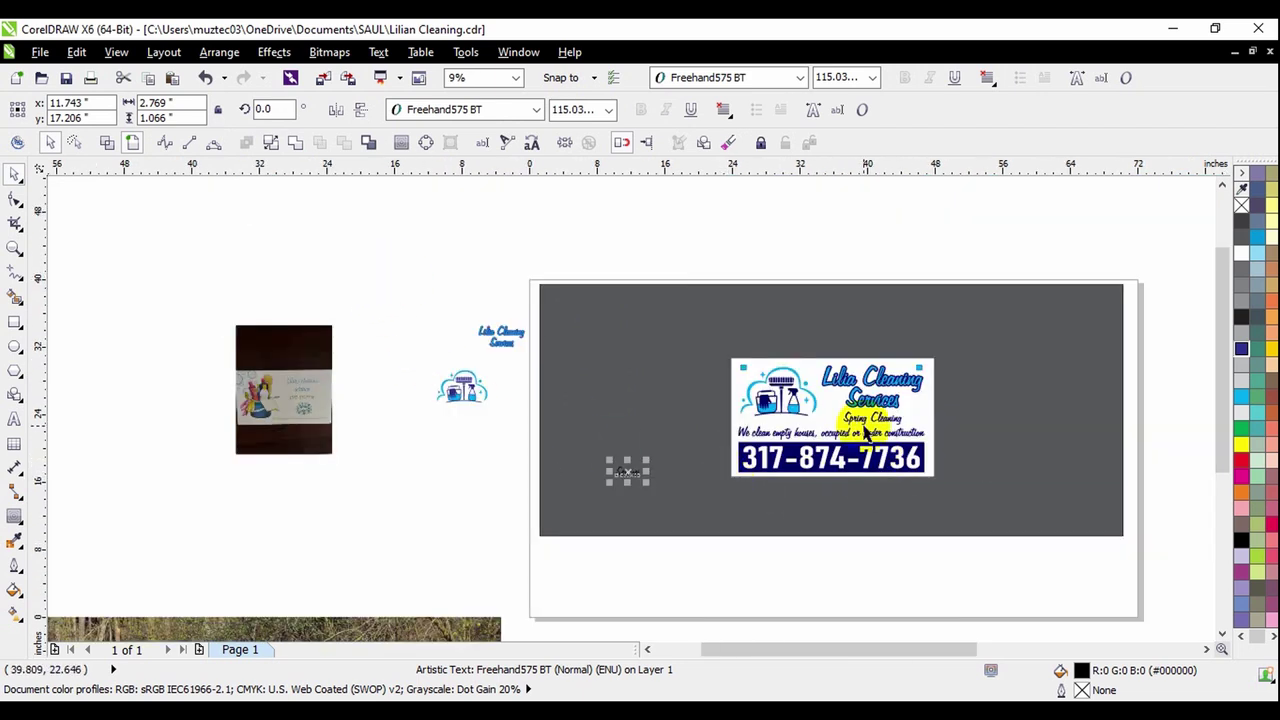
drag(364, 258, 668, 503)
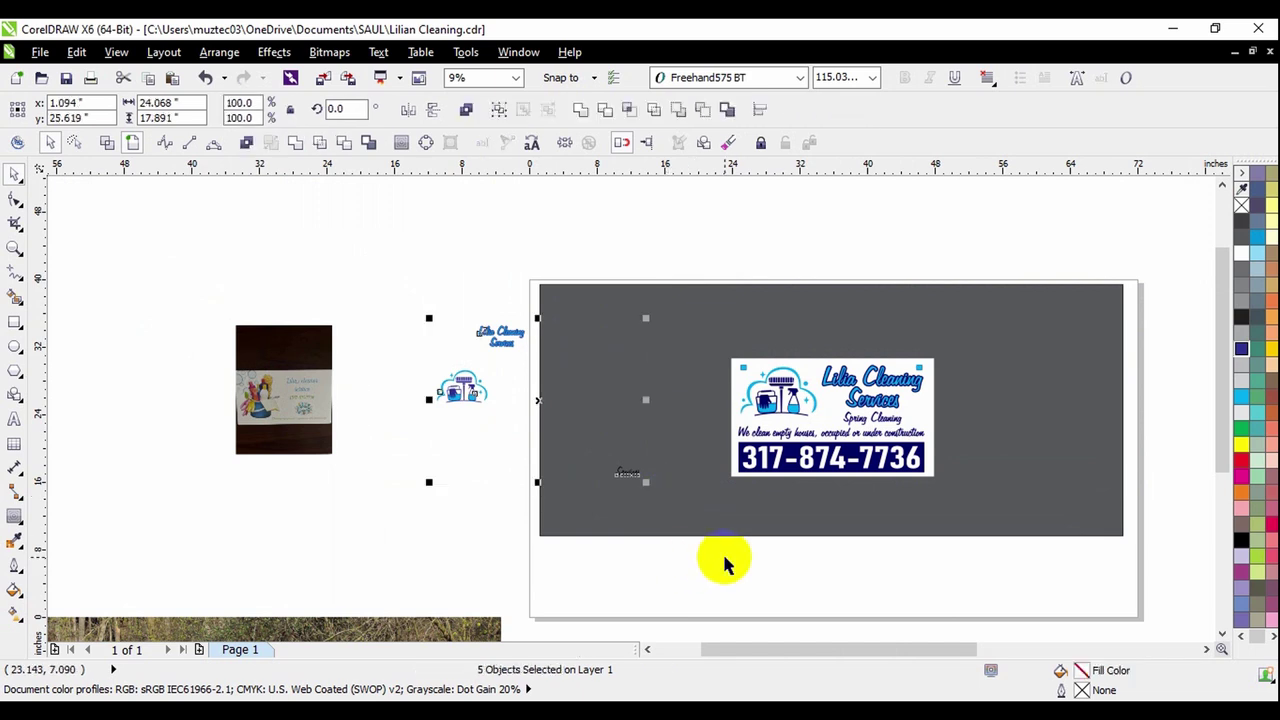
key(Delete)
- Examine the nodes of the cyan registration square in the sign's upper-left corner, then clear the selection
scroll(800, 405, up, 1)
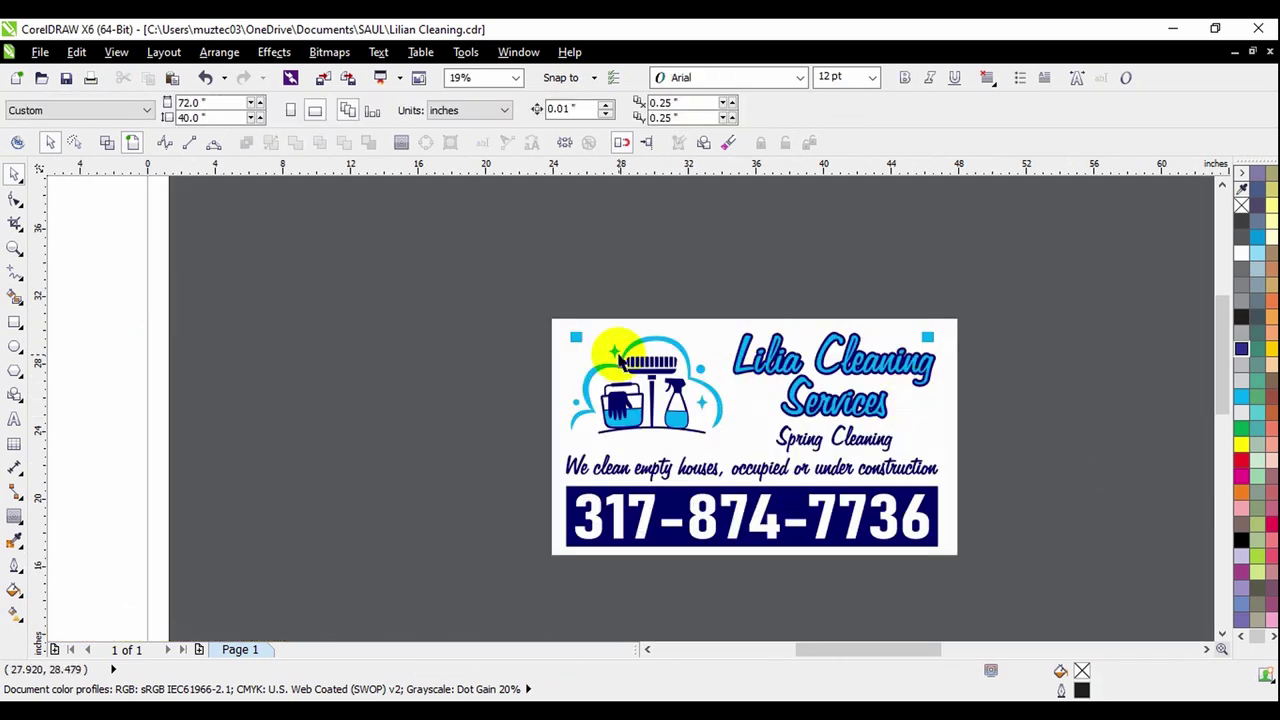
scroll(557, 329, up, 1)
scroll(543, 320, up, 1)
click(551, 323)
key(F10)
scroll(503, 307, up, 1)
drag(437, 234, 490, 330)
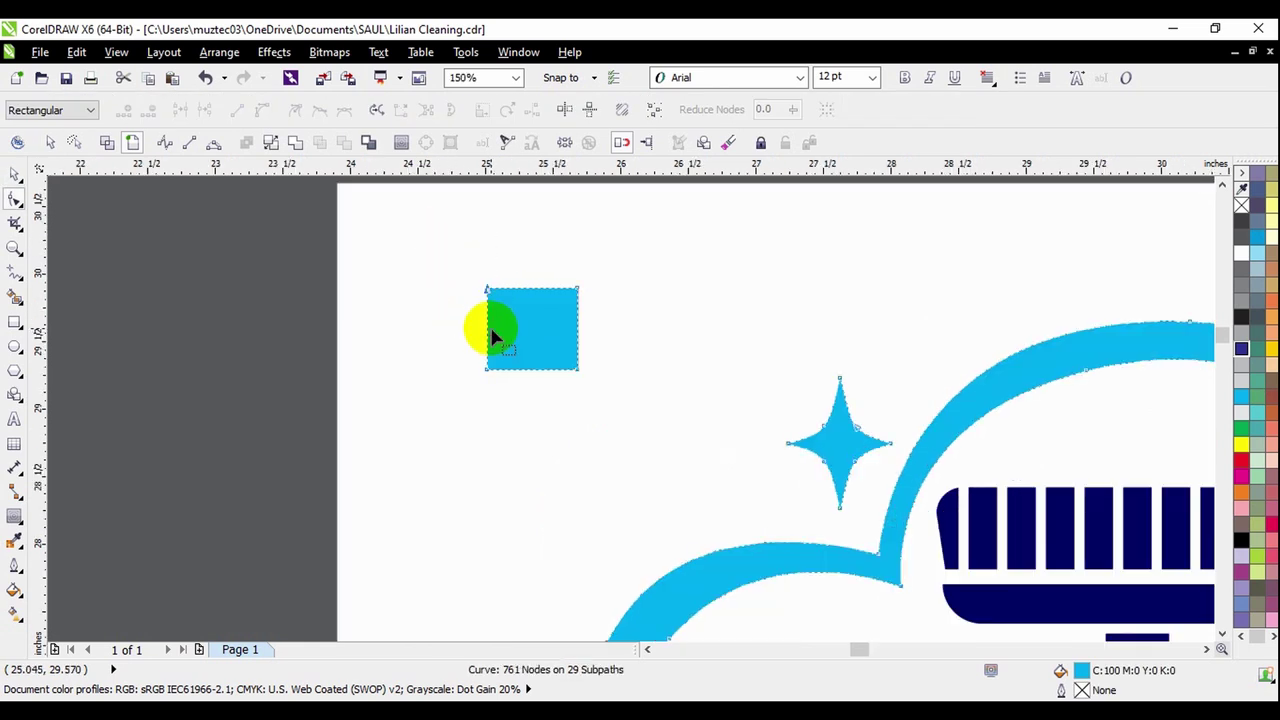
click(15, 174)
scroll(571, 366, down, 4)
click(630, 350)
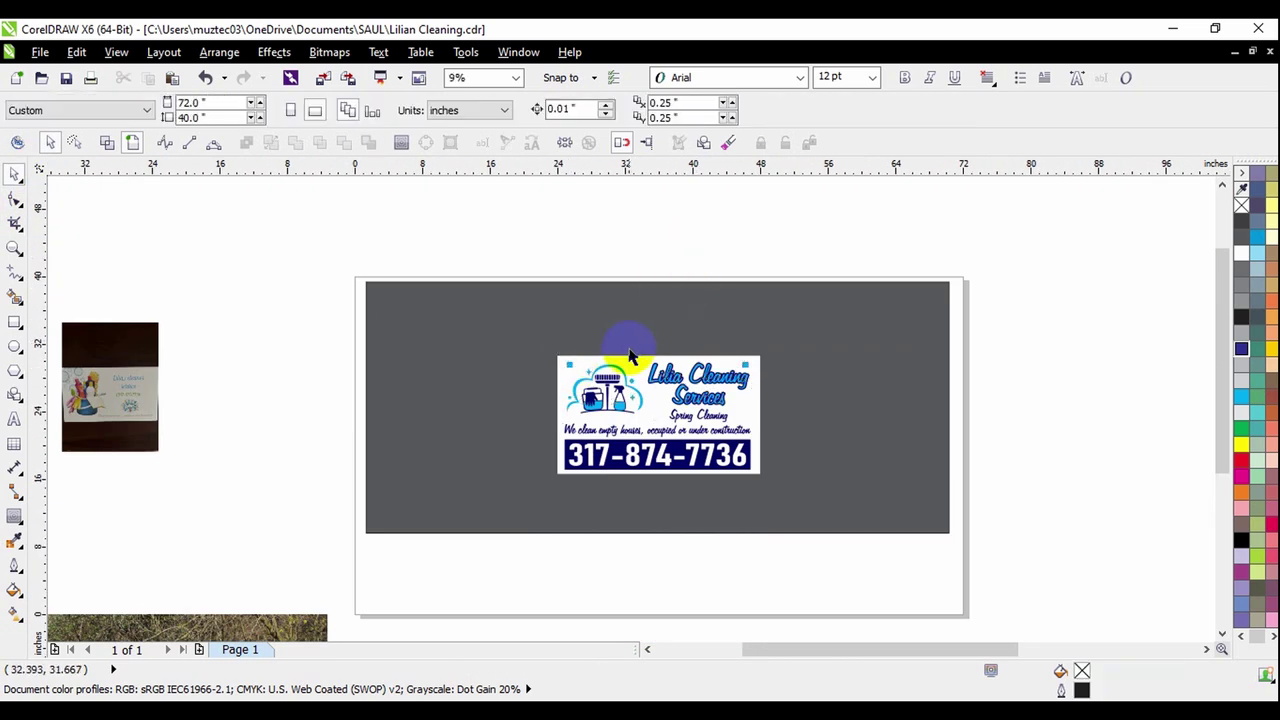
- Move the cyan artwork straight up off the dark blue artwork, to just above the white sign
scroll(630, 355, up, 1)
drag(469, 342, 466, 235)
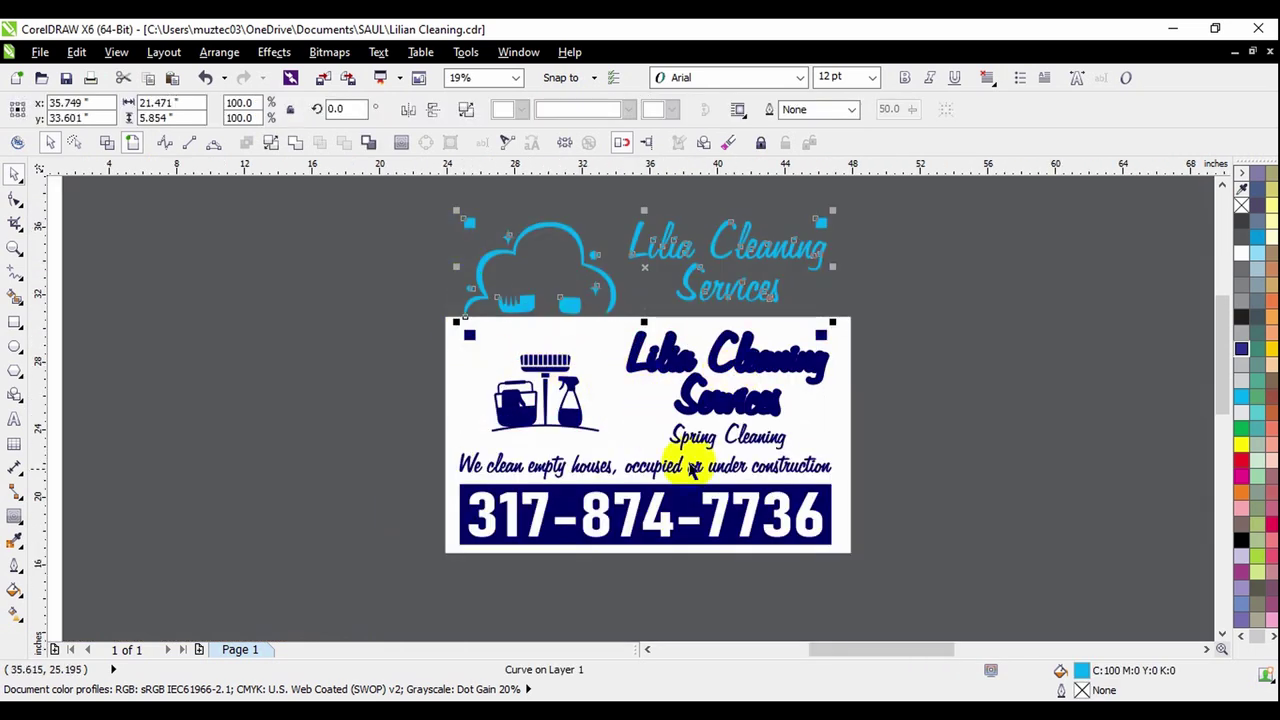
scroll(480, 300, up, 1)
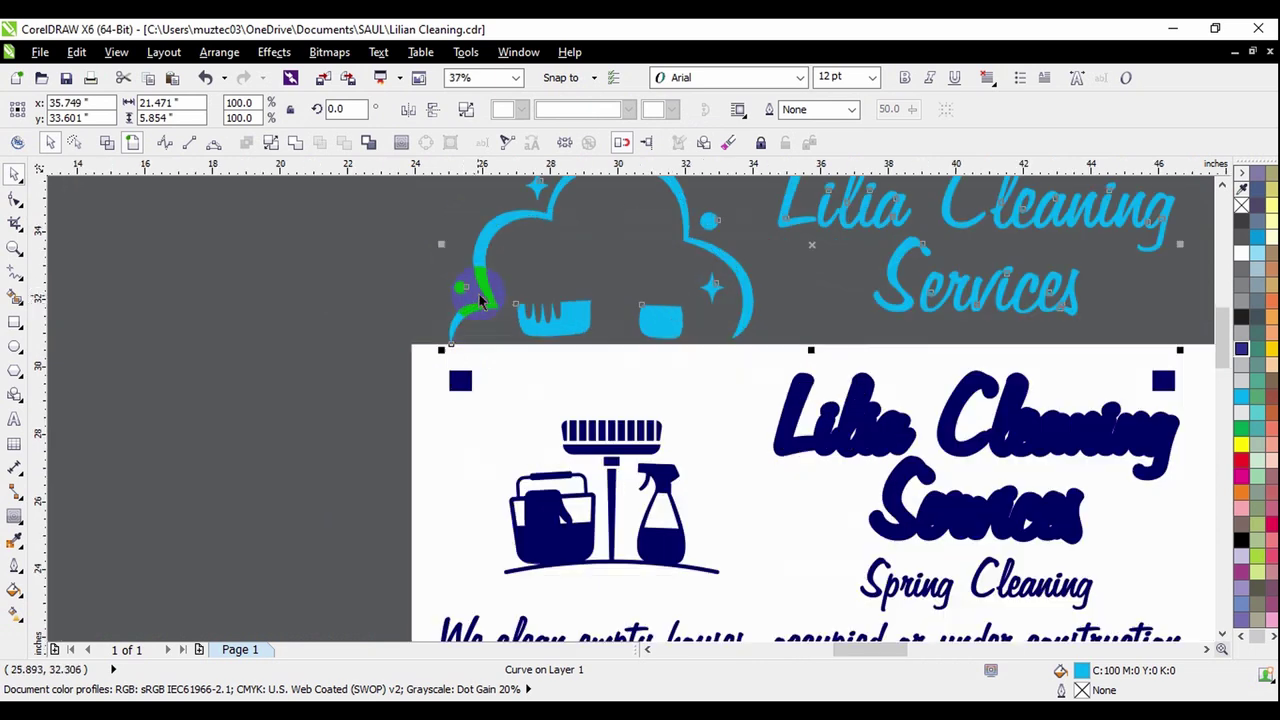
- Move the cyan artwork back onto the sign, aligning its upper-left registration square exactly over the dark blue one, and clear the selection
drag(483, 287, 488, 509)
scroll(460, 372, up, 4)
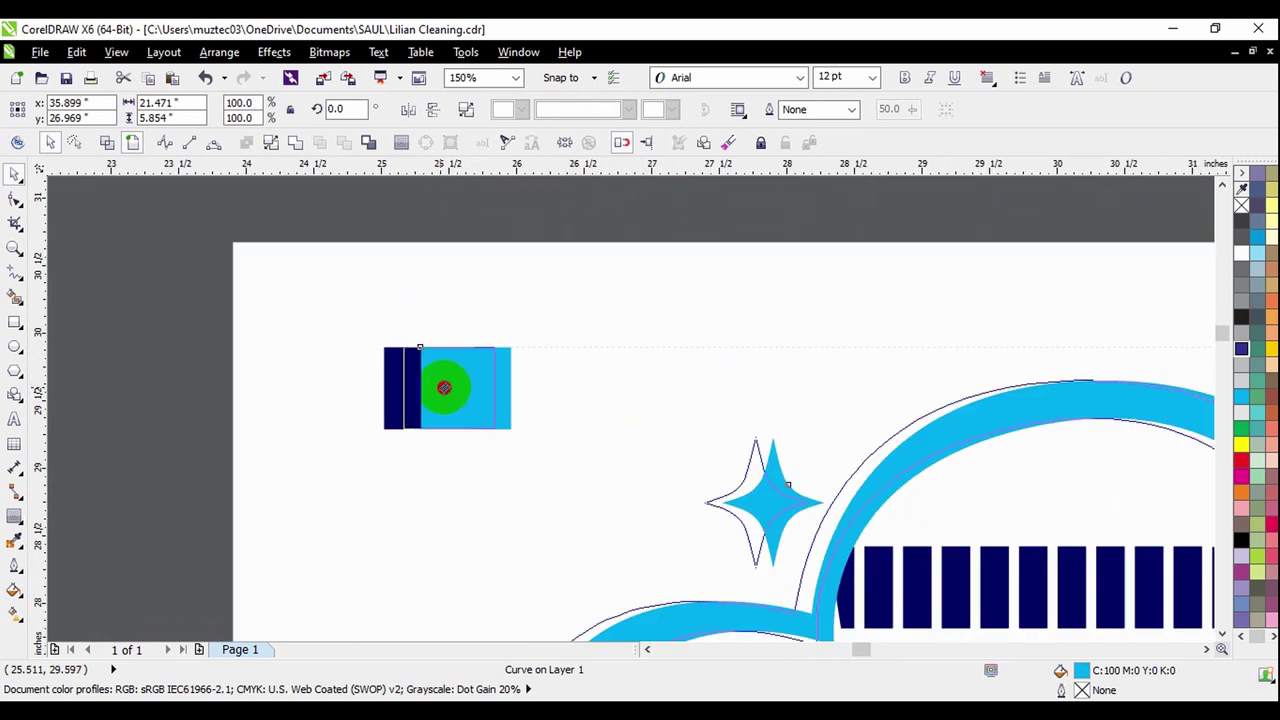
scroll(398, 348, up, 8)
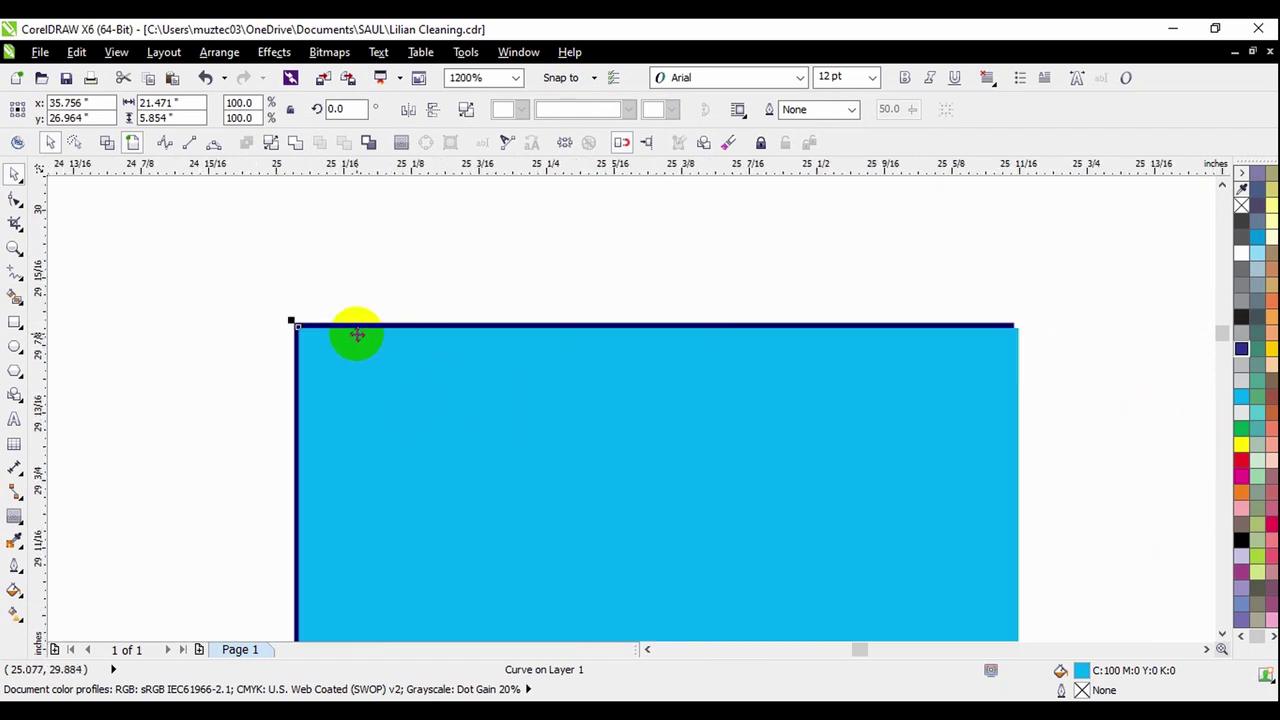
drag(318, 350, 309, 344)
scroll(183, 323, up, 6)
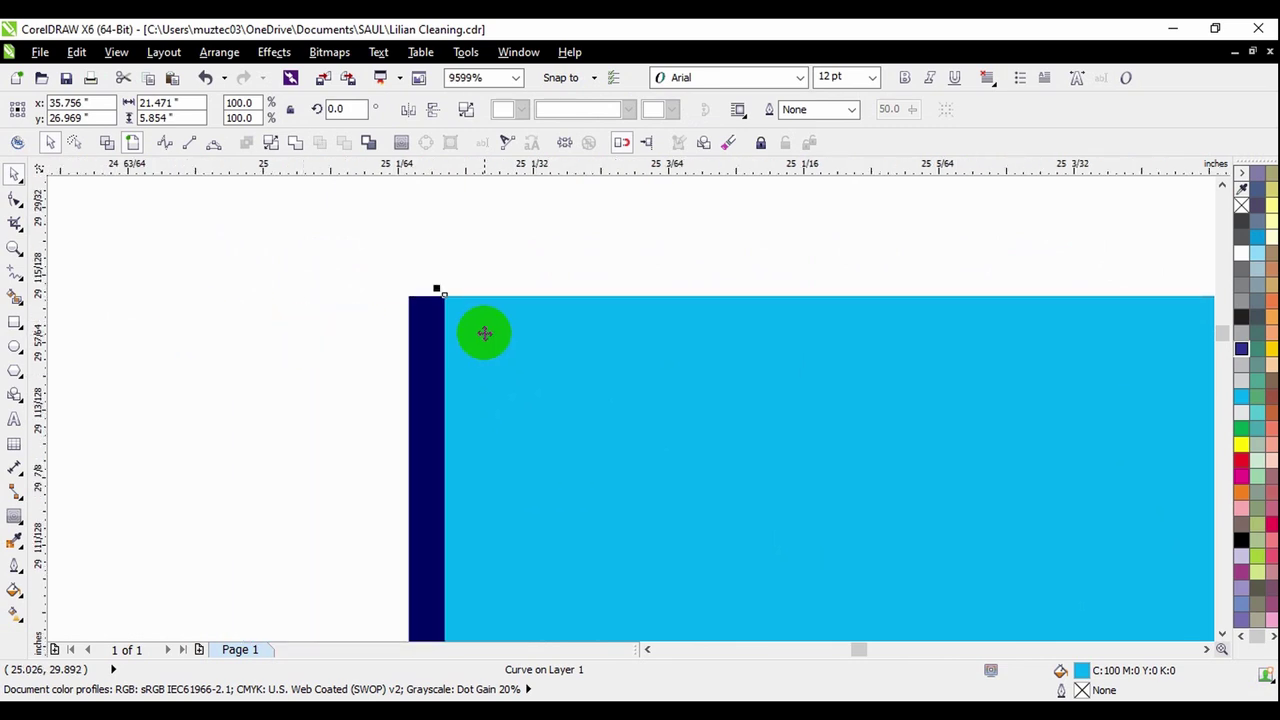
scroll(421, 329, down, 10)
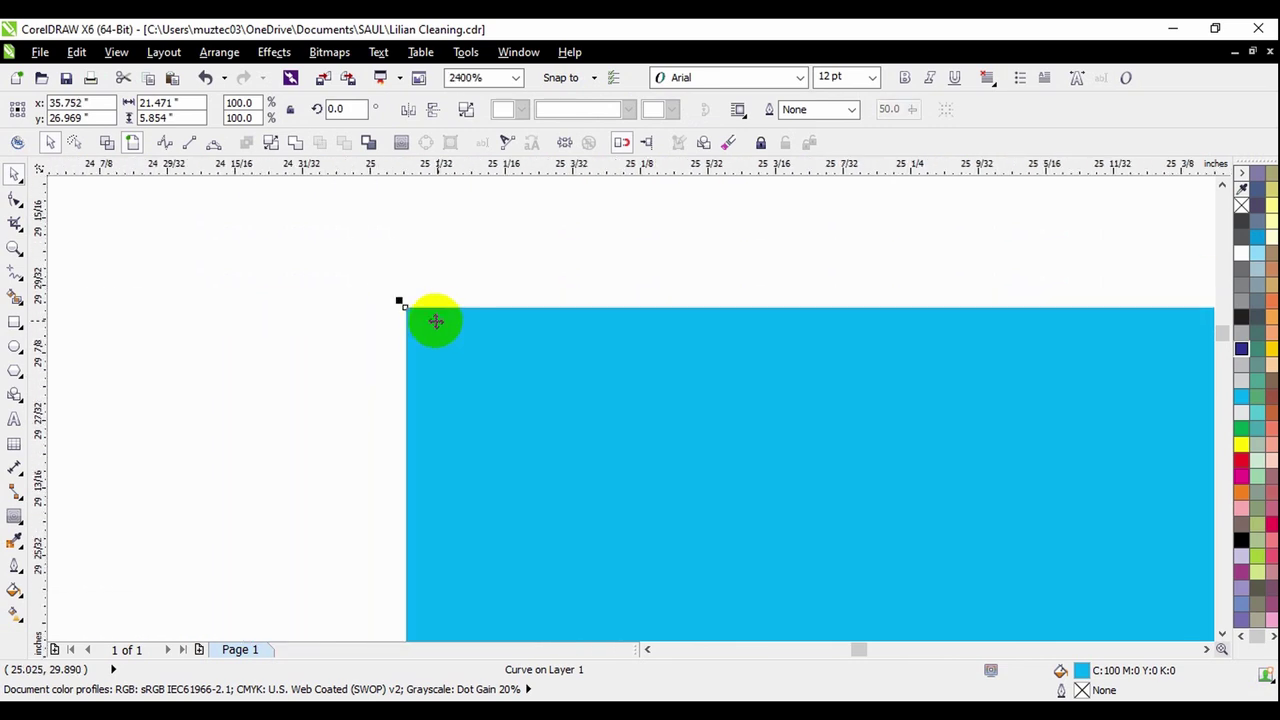
scroll(600, 250, down, 4)
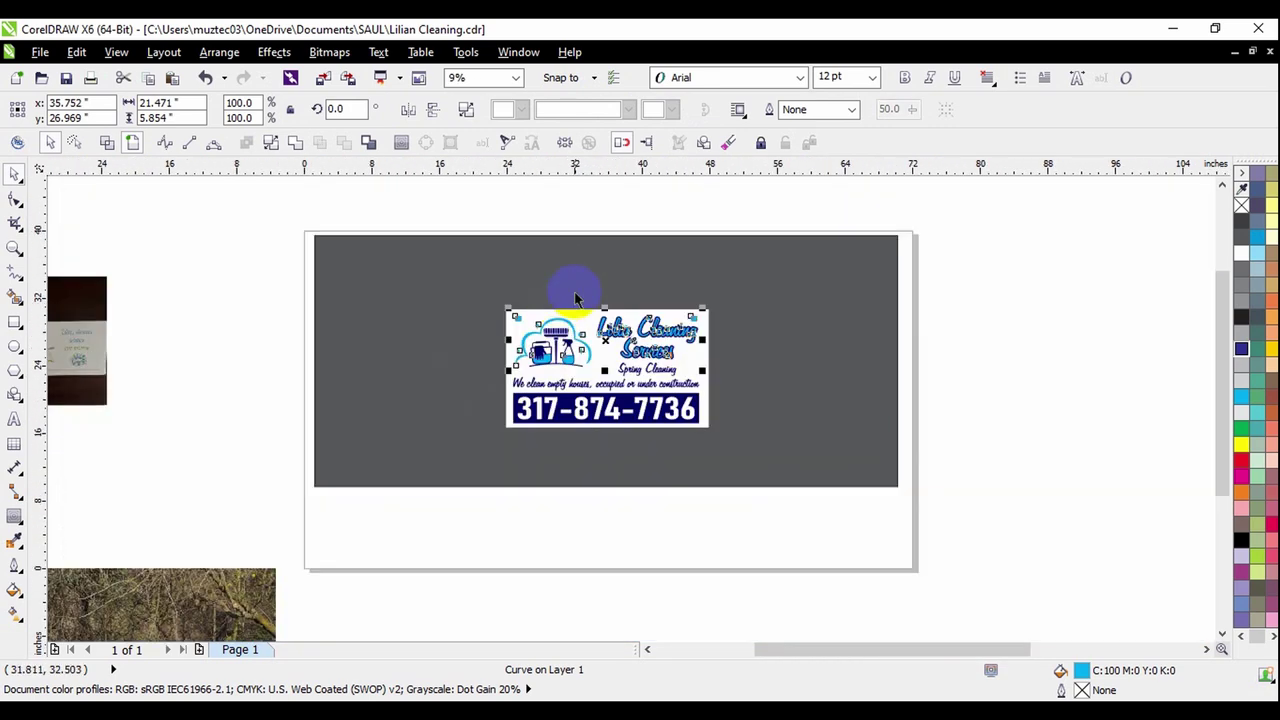
click(634, 200)
- Examine the aligned registration squares in both upper corners of the sign and the overlaid logo and lettering
scroll(632, 330, up, 2)
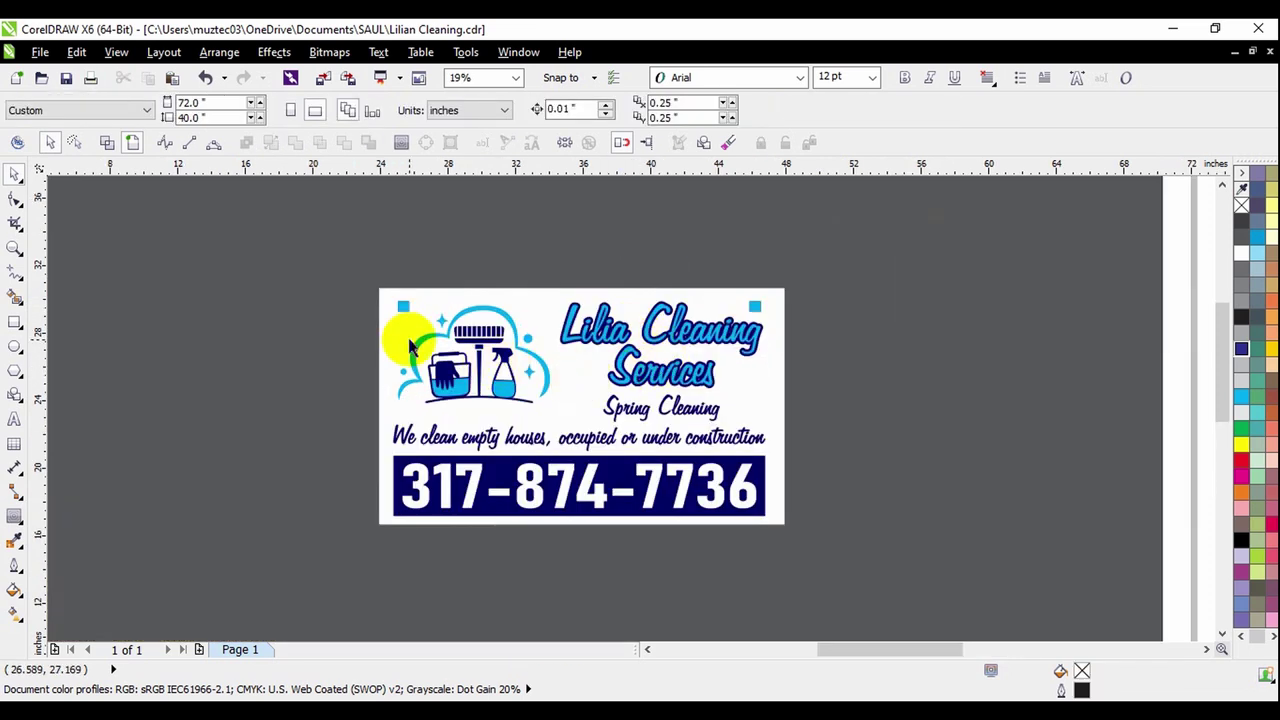
scroll(400, 330, up, 2)
scroll(391, 318, down, 1)
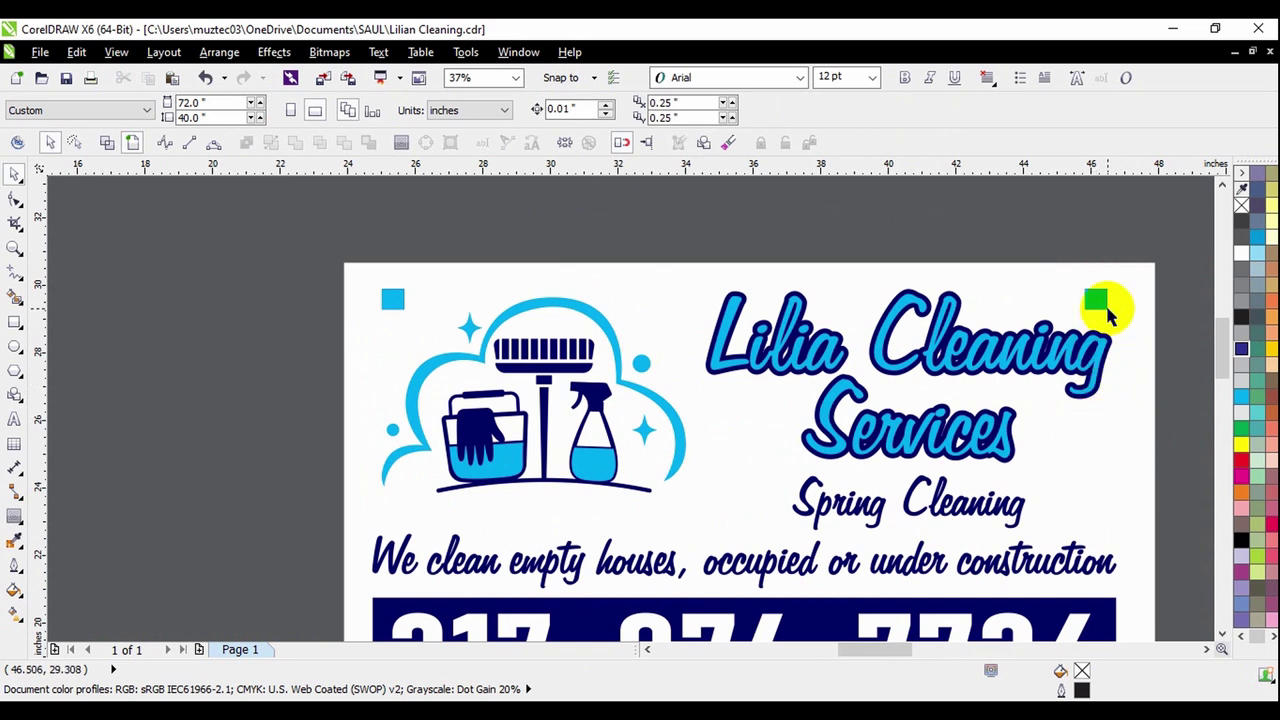
scroll(1100, 300, up, 2)
scroll(894, 323, down, 1)
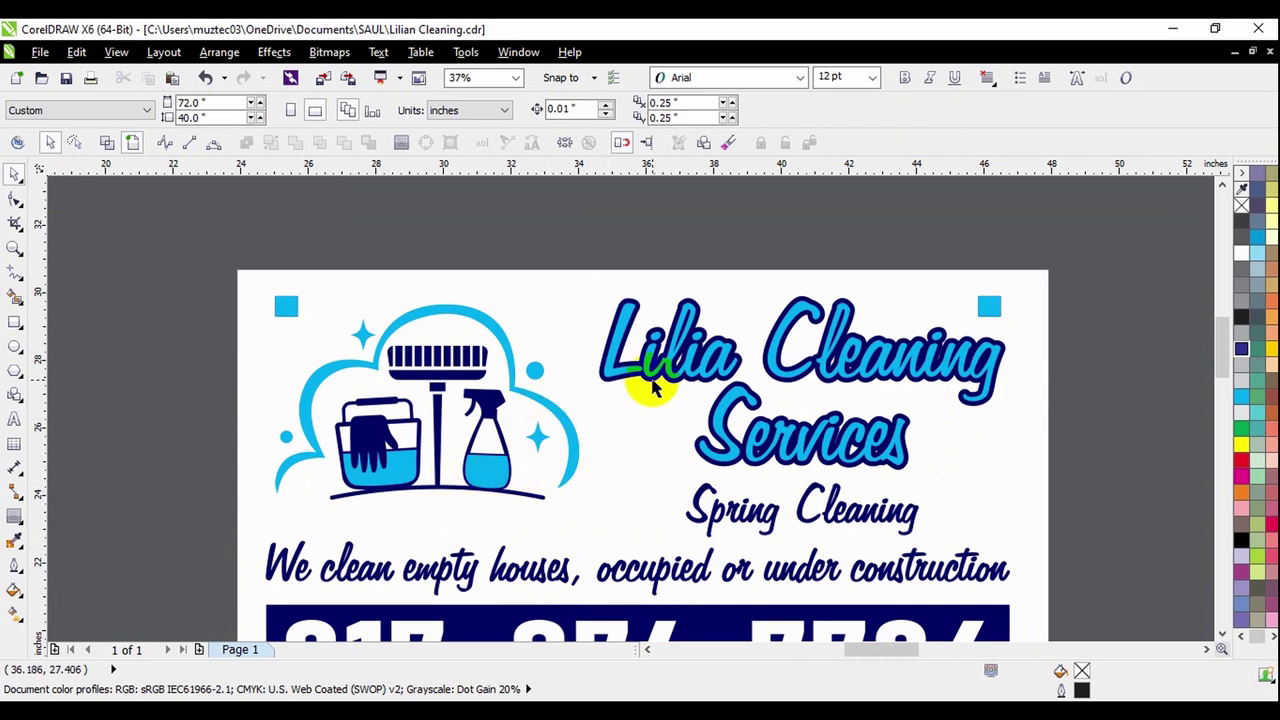
scroll(651, 386, down, 1)
scroll(672, 436, down, 1)
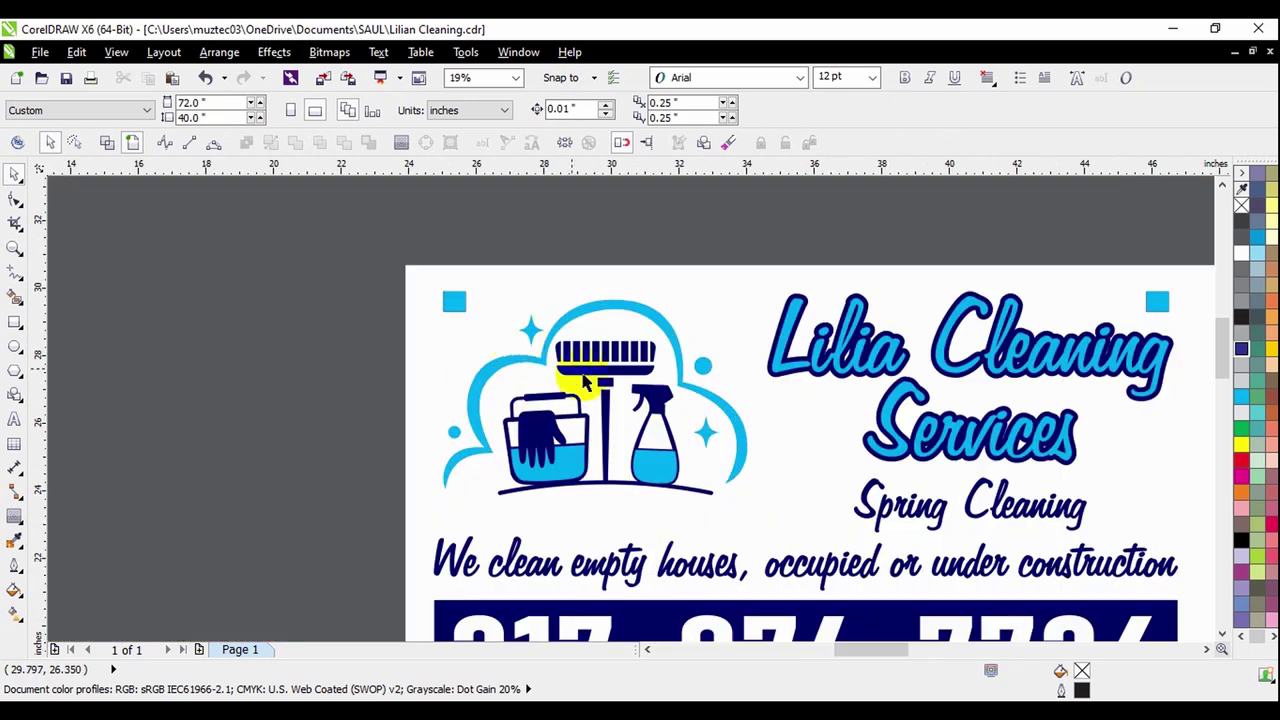
- Delete the nodes of the cyan and dark blue registration squares in the sign's upper-left corner
scroll(606, 416, up, 2)
click(455, 305)
key(F10)
scroll(451, 294, up, 1)
drag(423, 257, 515, 390)
key(Delete)
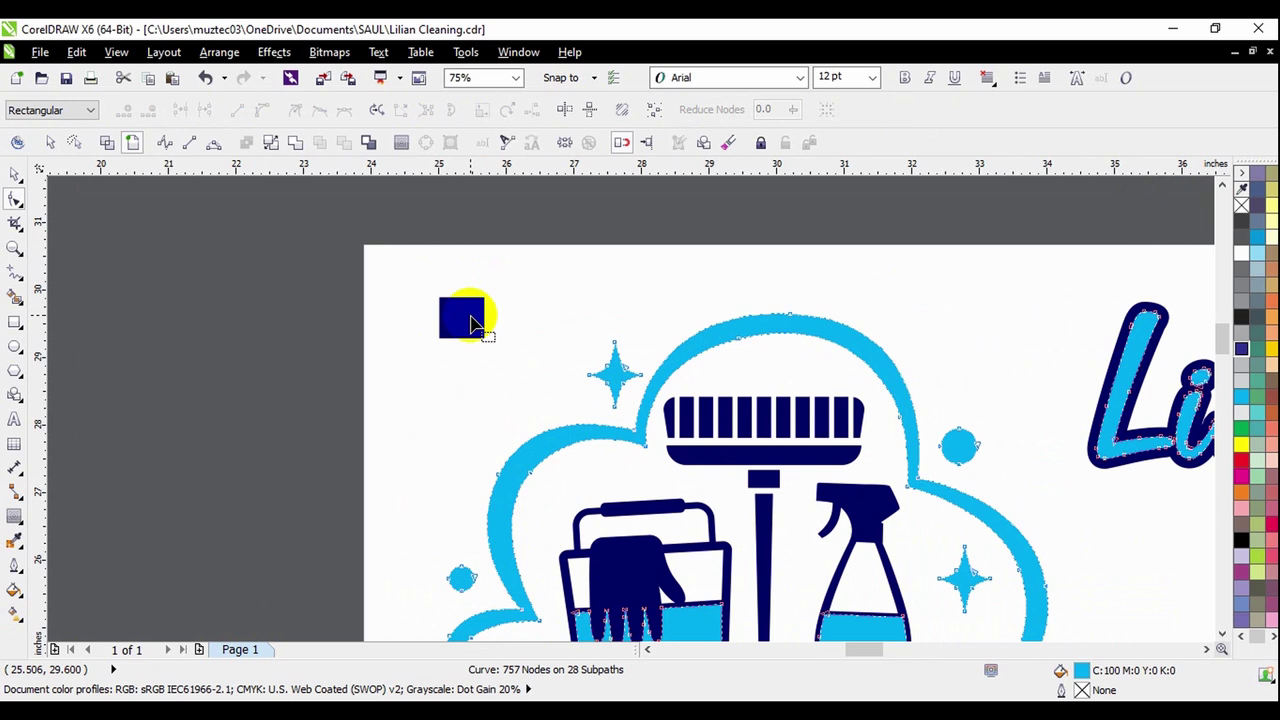
click(468, 320)
key(Delete)
scroll(377, 320, down, 1)
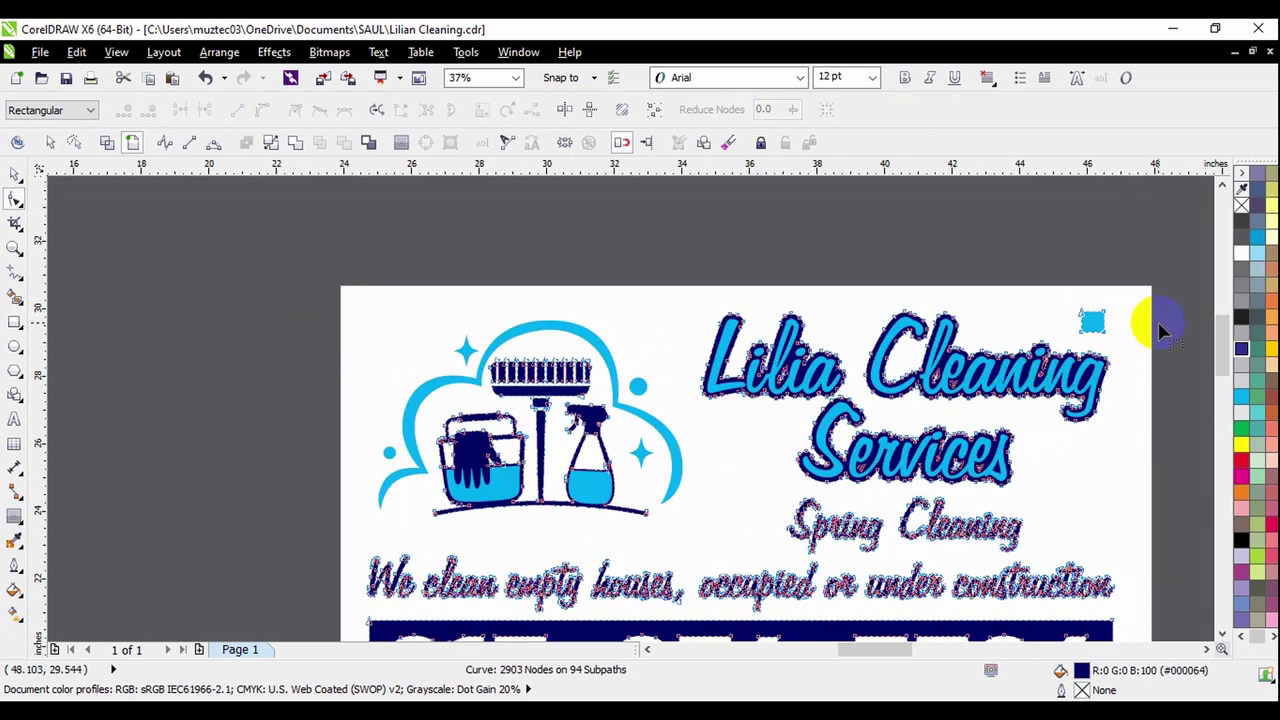
- Delete the nodes of the dark blue and cyan registration squares in the sign's upper-right corner
scroll(968, 268, up, 2)
drag(862, 257, 1011, 414)
key(Delete)
click(880, 337)
drag(851, 262, 987, 393)
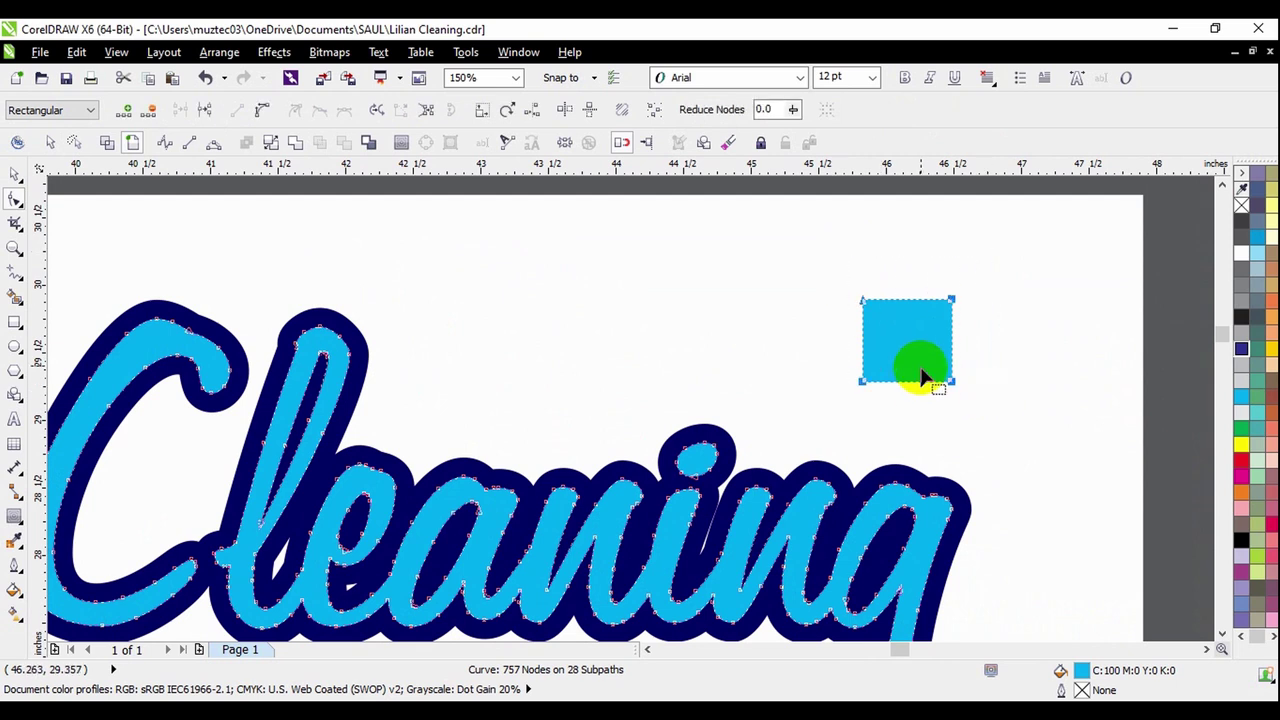
key(Delete)
scroll(928, 353, down, 3)
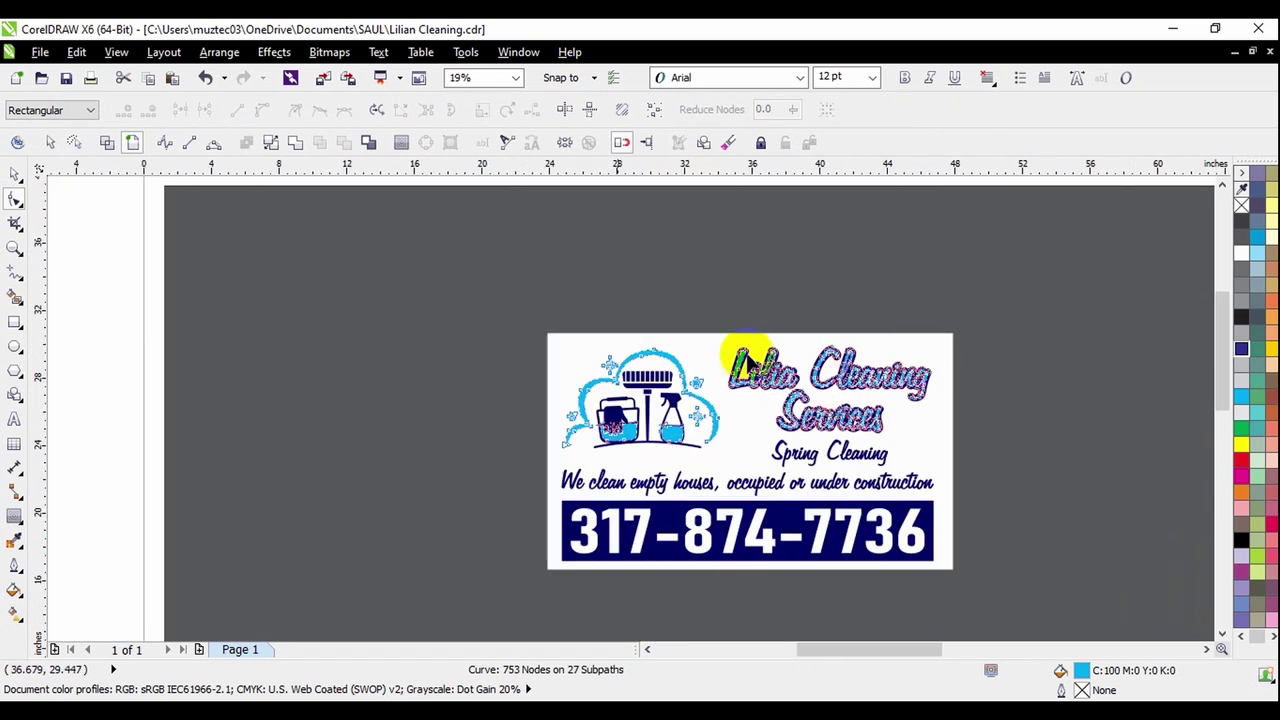
click(12, 176)
- Try moving the cyan artwork out of alignment, undo the move and clear the selection
scroll(895, 460, up, 1)
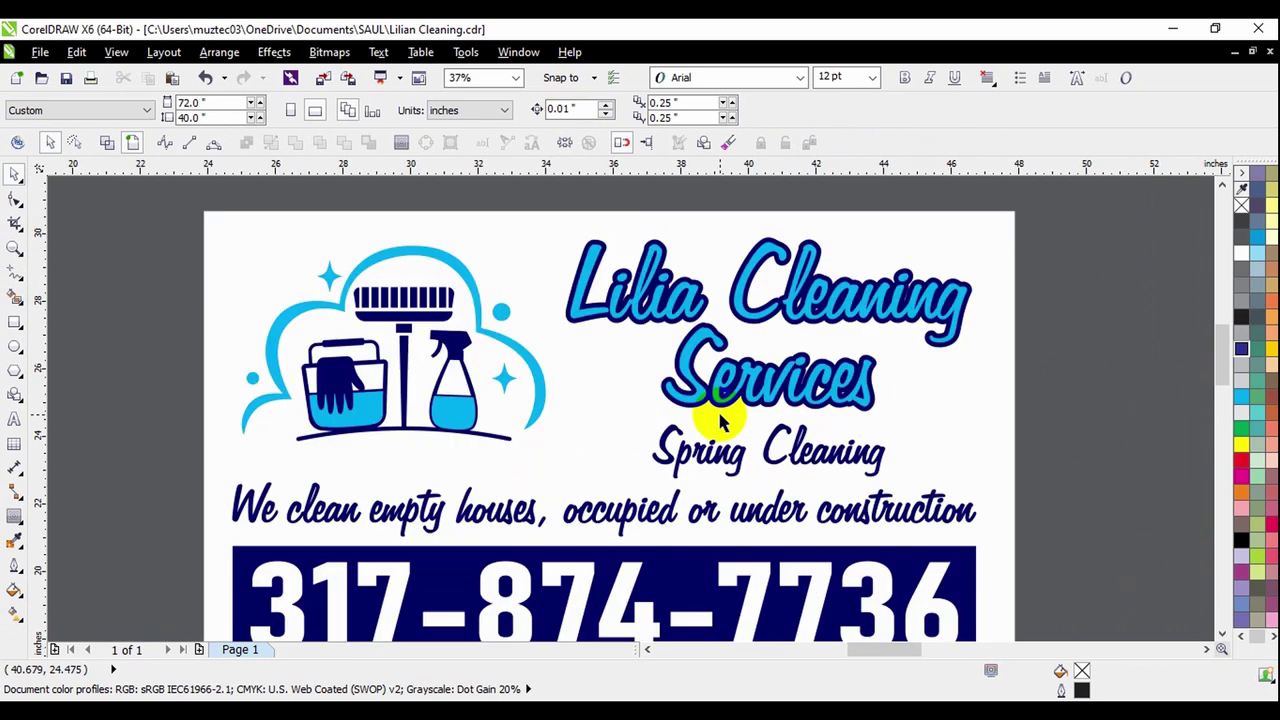
drag(580, 325, 722, 422)
key(Escape)
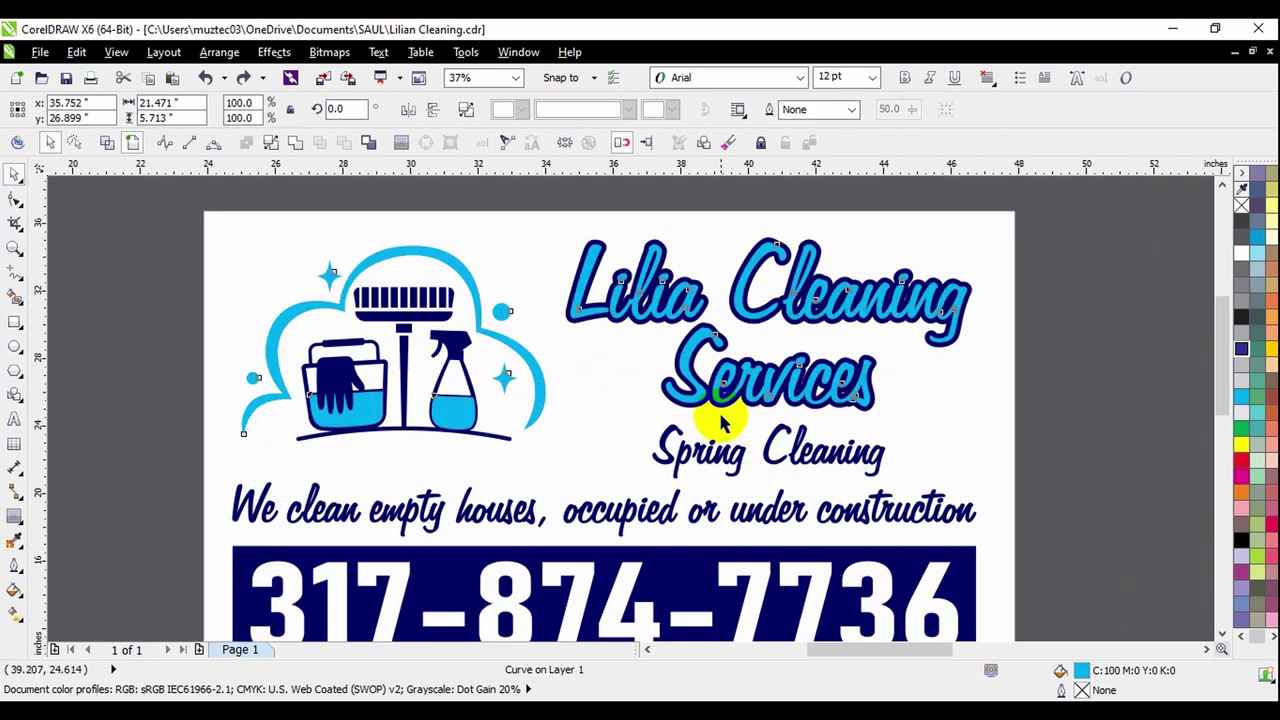
scroll(720, 423, down, 2)
click(314, 381)
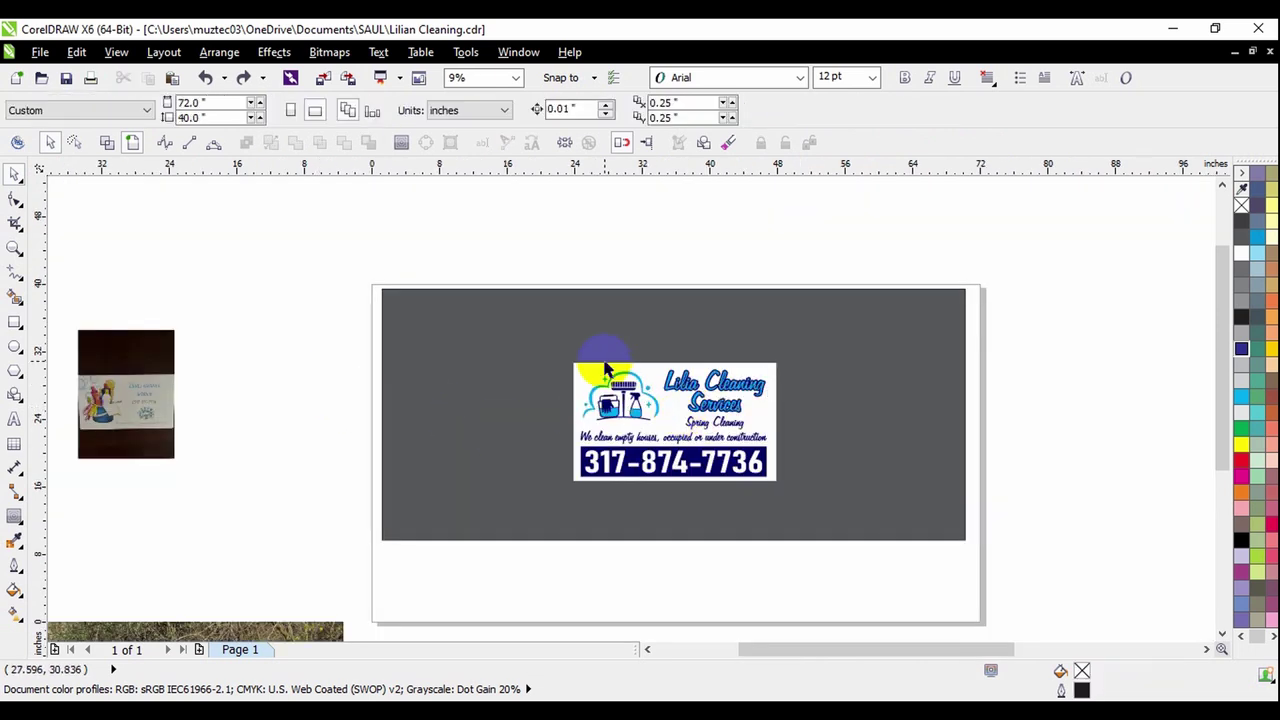
- Place a horizontal guideline at about 29.9 in, touching the top of the capital C in the Cleaning lettering
scroll(680, 360, up, 2)
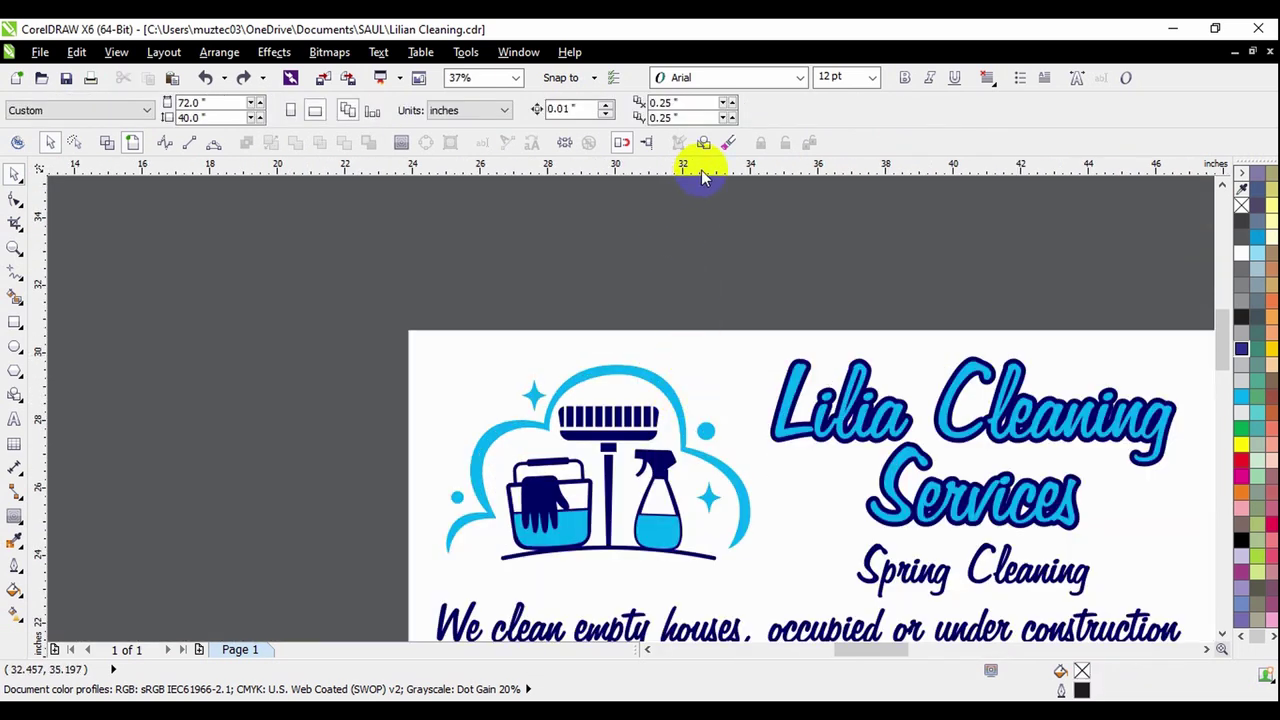
drag(716, 323, 714, 366)
scroll(711, 354, up, 2)
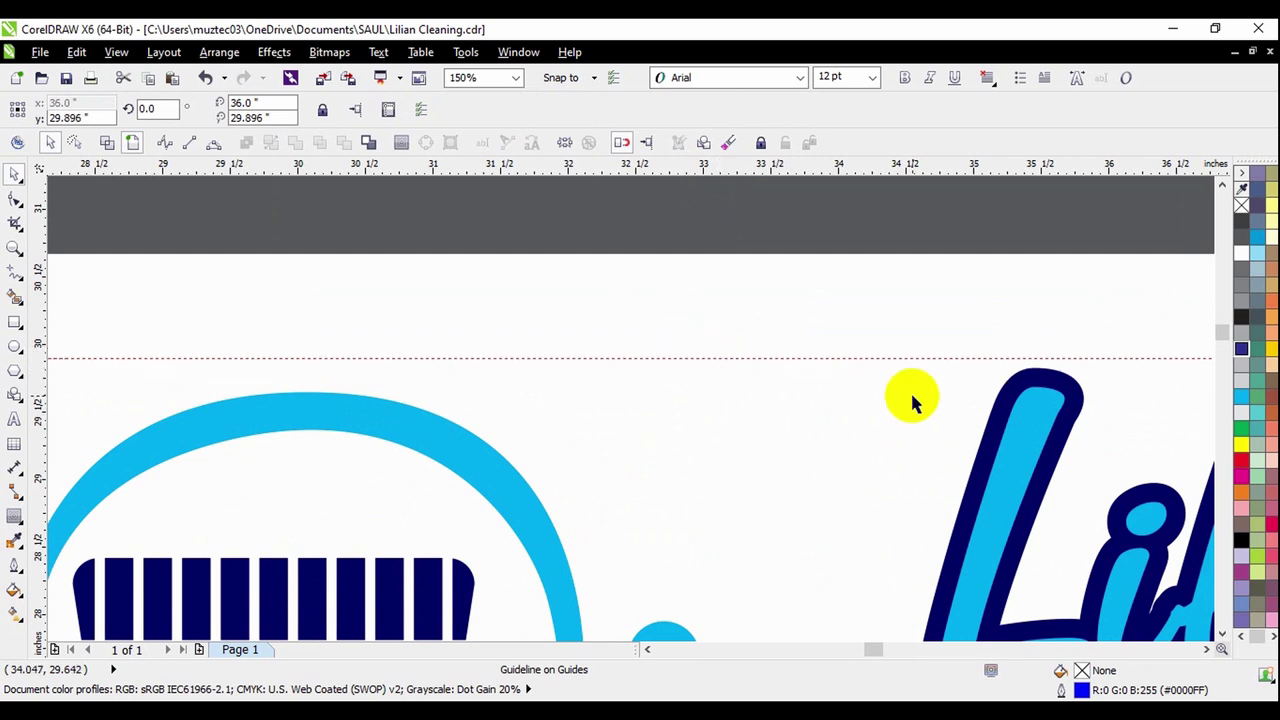
scroll(594, 388, down, 1)
scroll(594, 388, down, 1)
scroll(880, 372, up, 2)
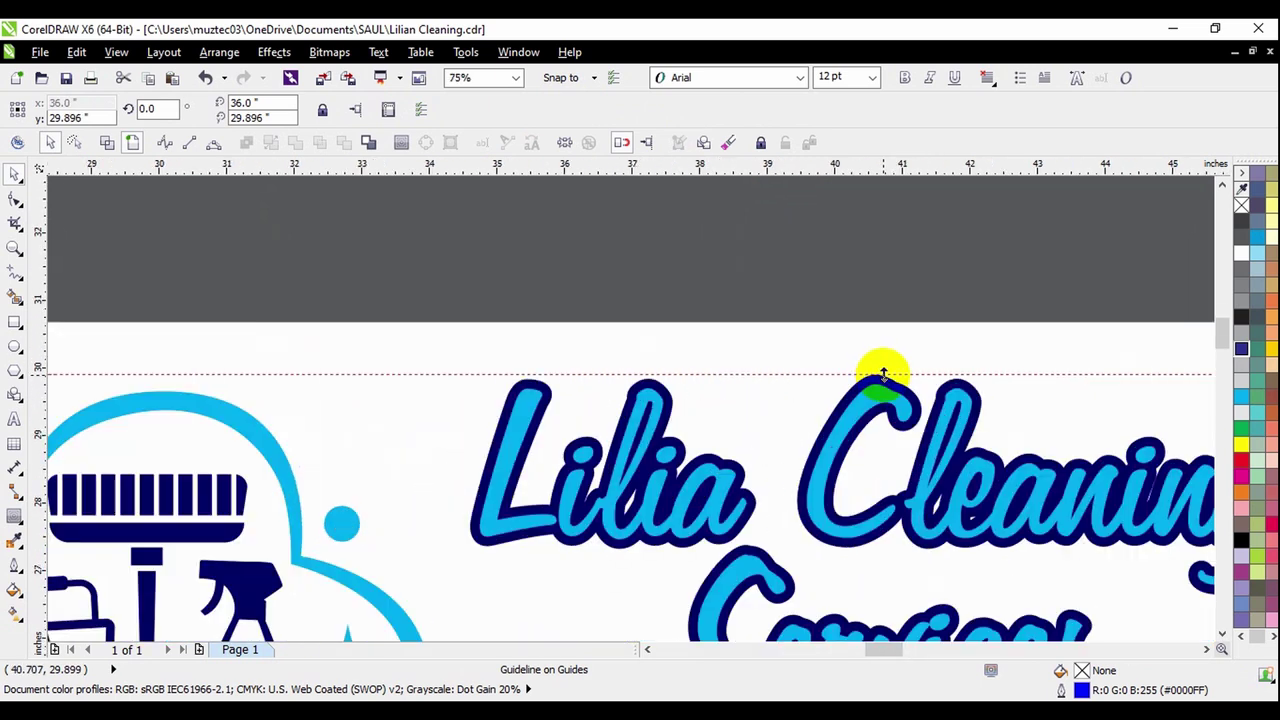
scroll(883, 374, up, 1)
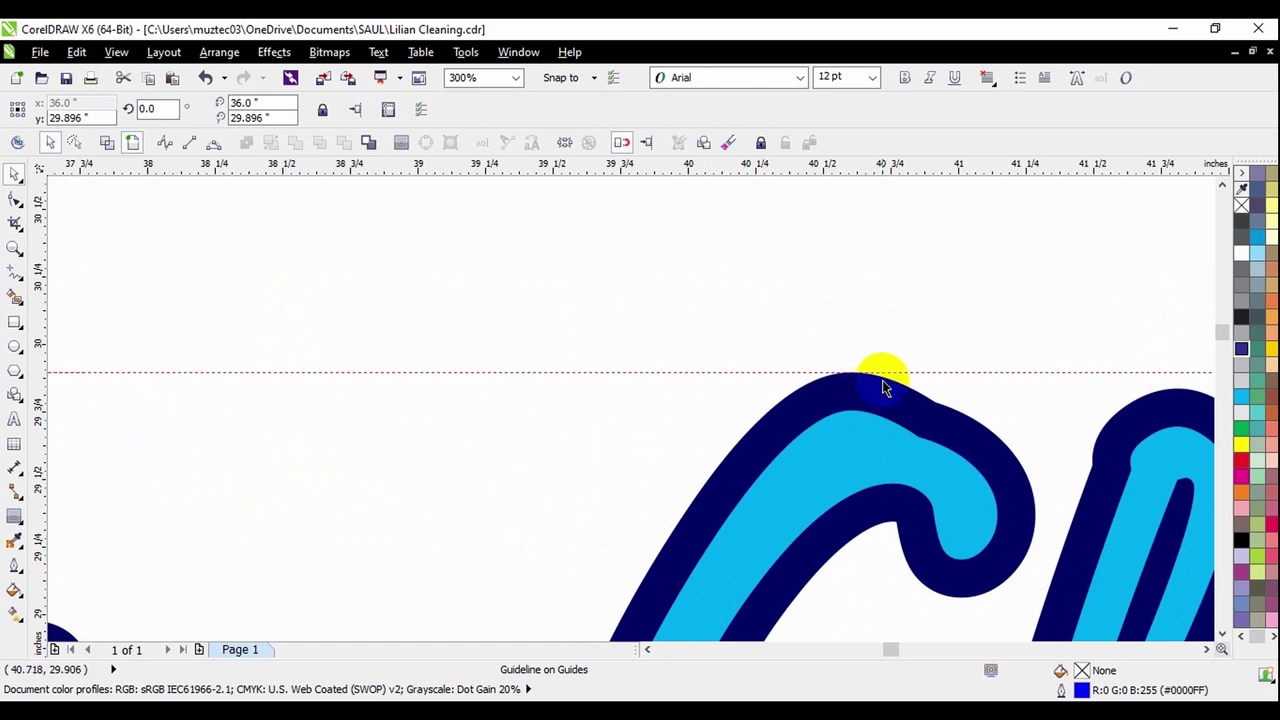
scroll(883, 370, down, 3)
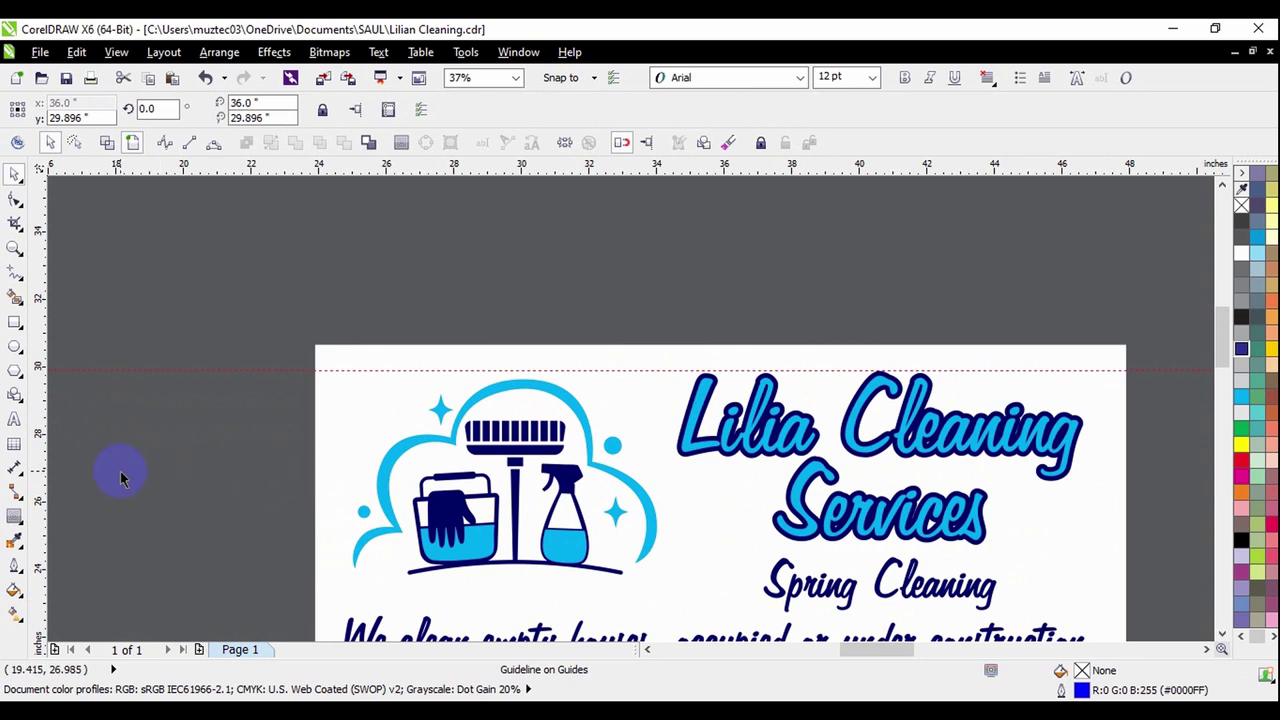
- Draw a rectangle about 1.97 by 0.78 in on the grey board above the sign's upper-left corner
click(15, 322)
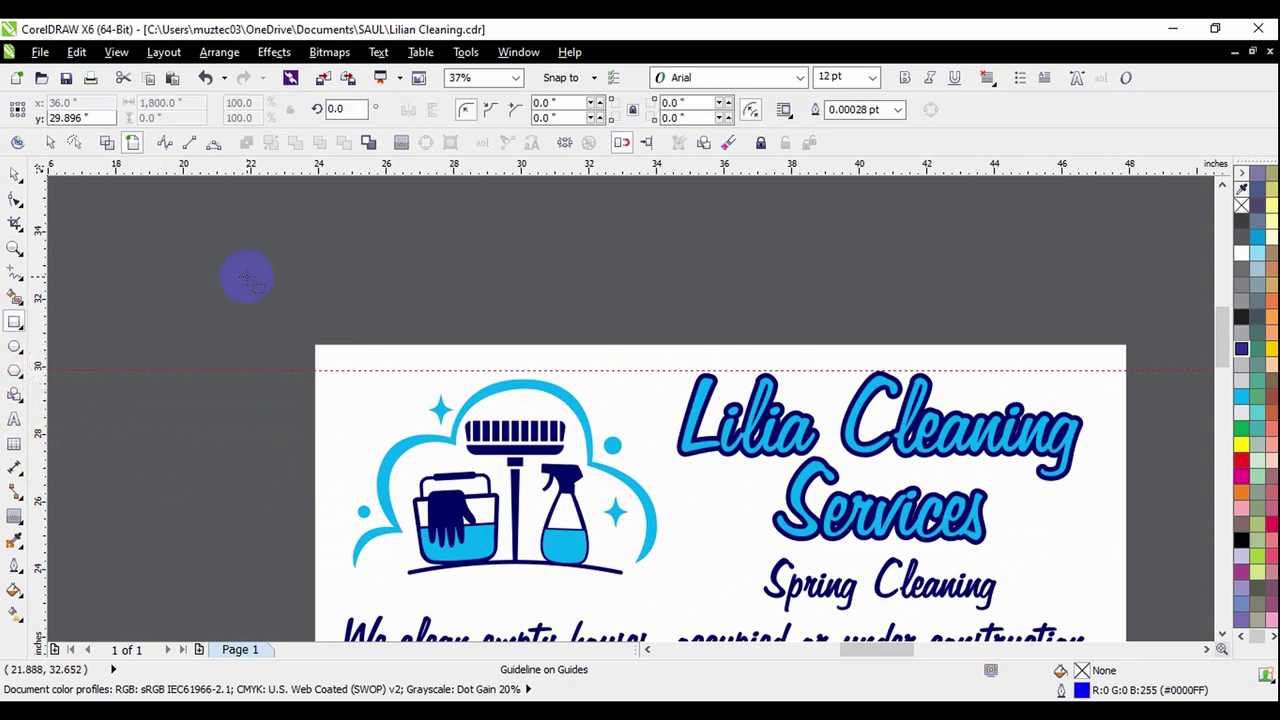
scroll(335, 262, up, 2)
drag(336, 262, 352, 303)
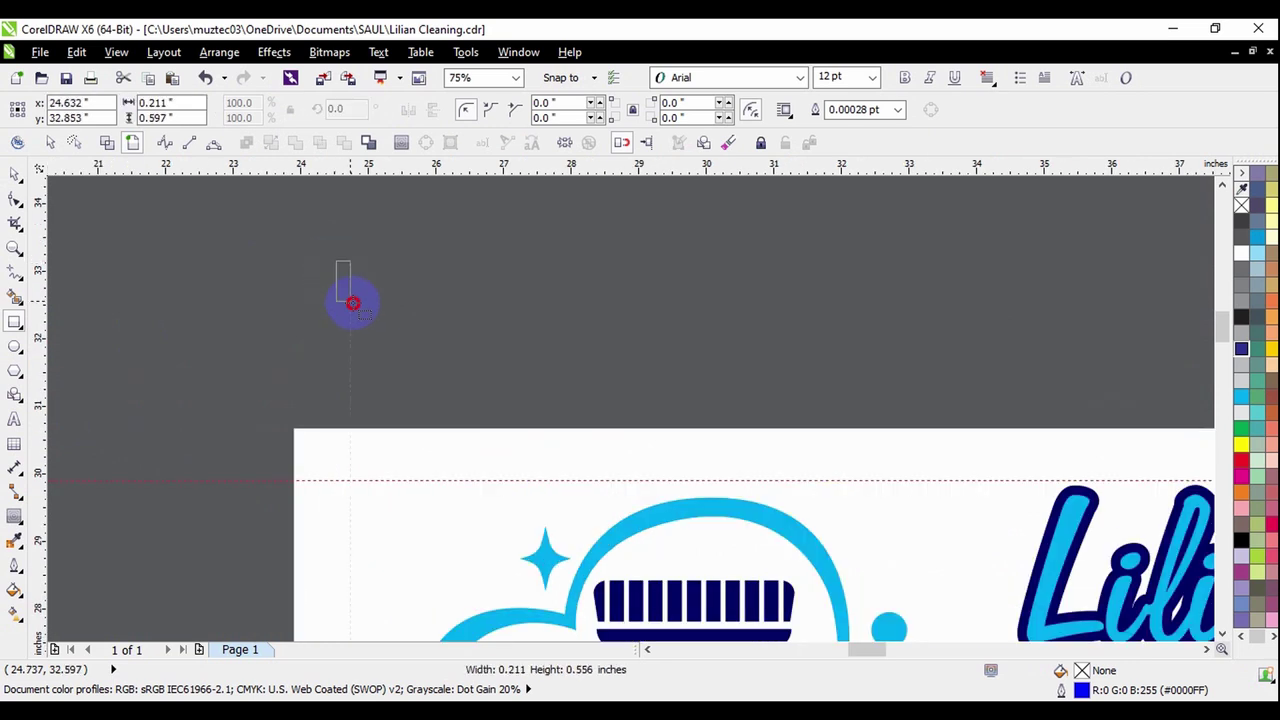
drag(469, 313, 473, 315)
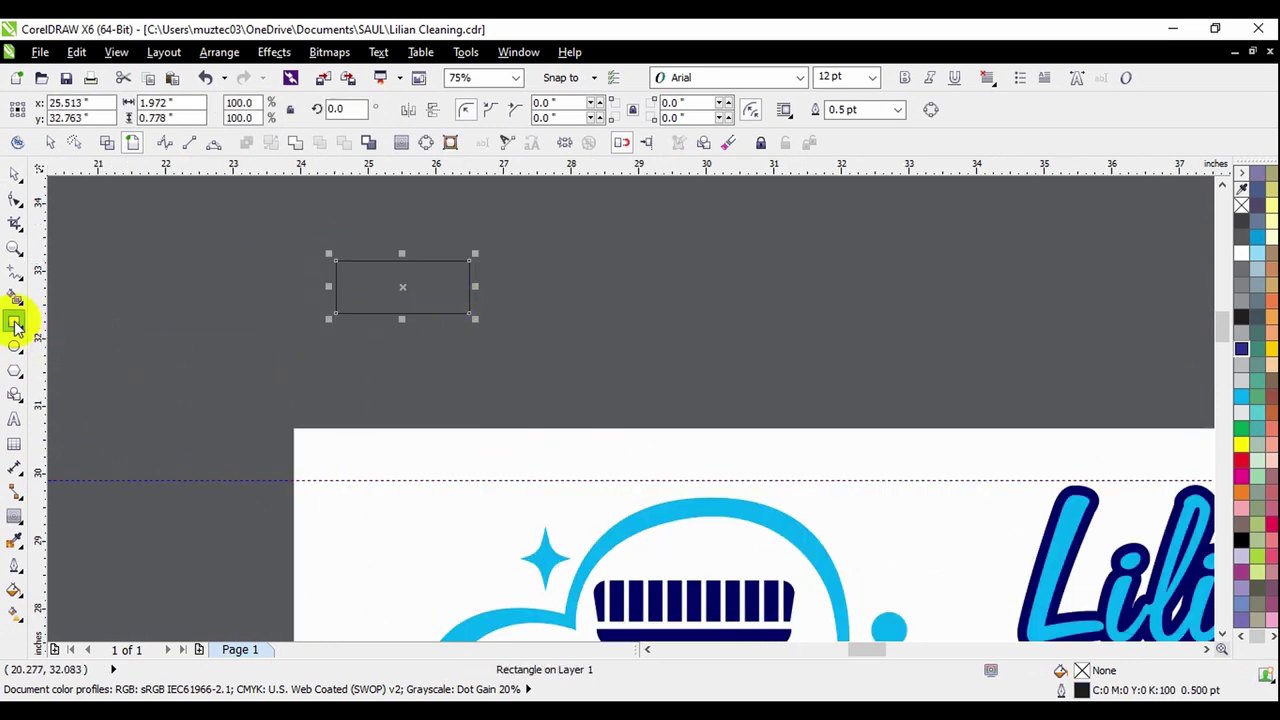
click(12, 176)
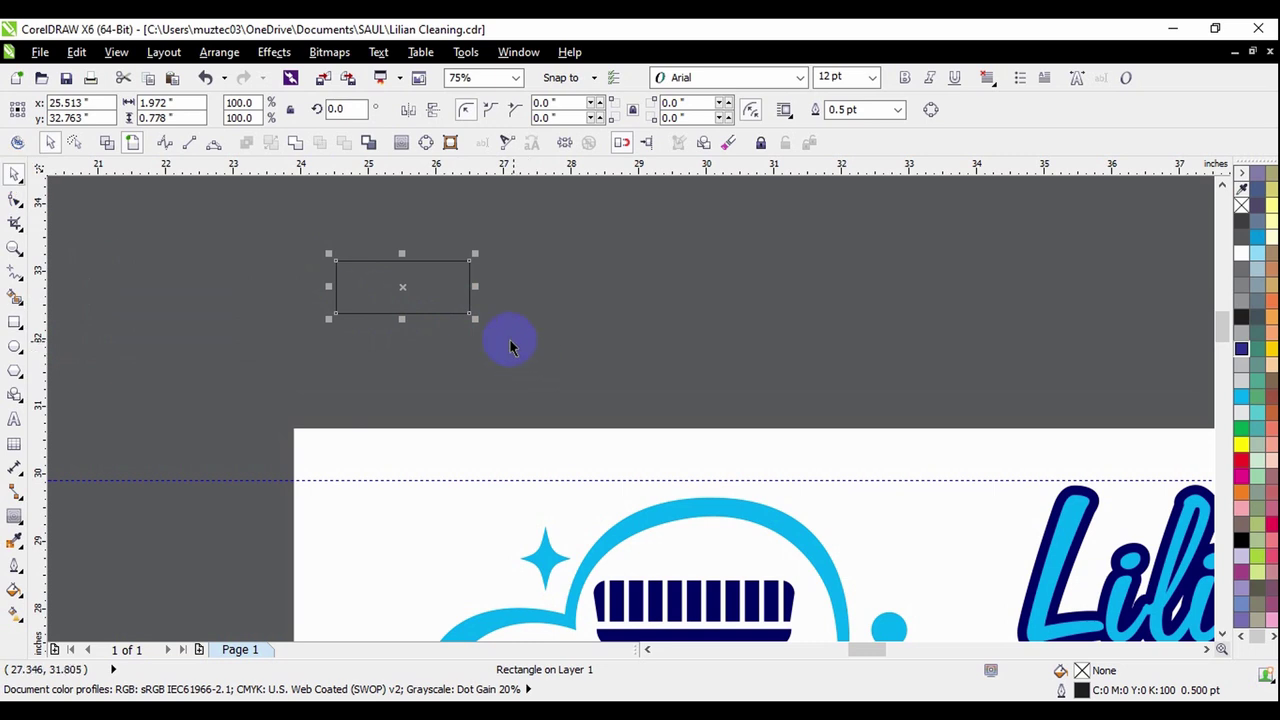
- Narrow the small rectangle to about 1 in wide and move it under the guideline in the sign's upper-left corner, then deselect it
drag(476, 286, 383, 505)
scroll(429, 405, down, 4)
click(307, 268)
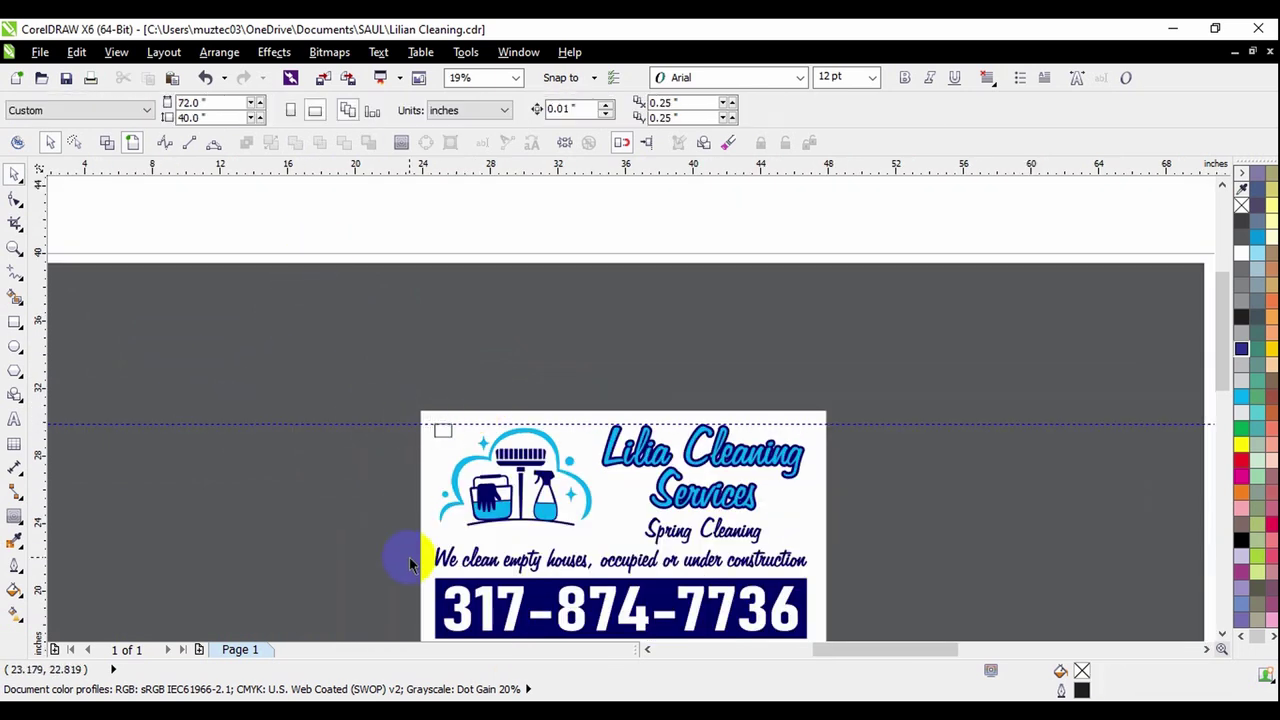
- Place a vertical guideline at about 24.74 in, along the left edges of the small rectangle and the dark blue phone banner
scroll(420, 545, up, 2)
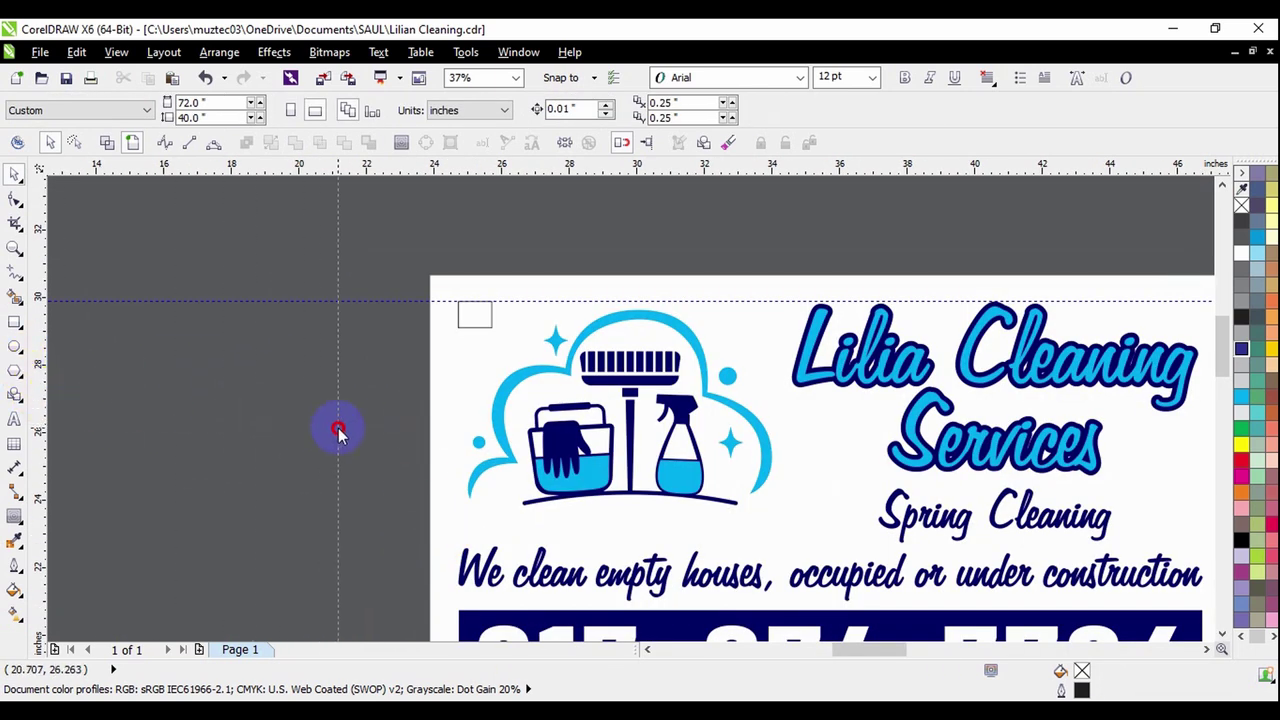
drag(429, 485, 460, 610)
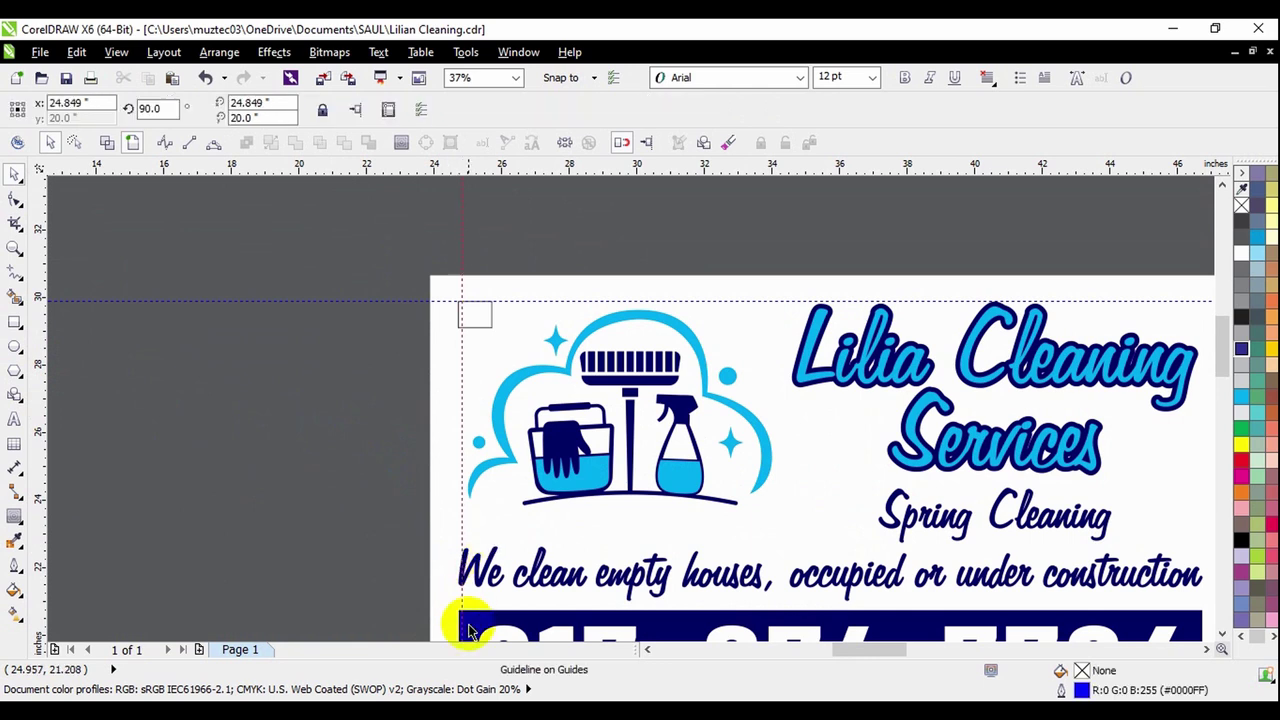
scroll(449, 490, down, 2)
scroll(450, 490, up, 2)
drag(477, 423, 466, 503)
scroll(471, 508, down, 2)
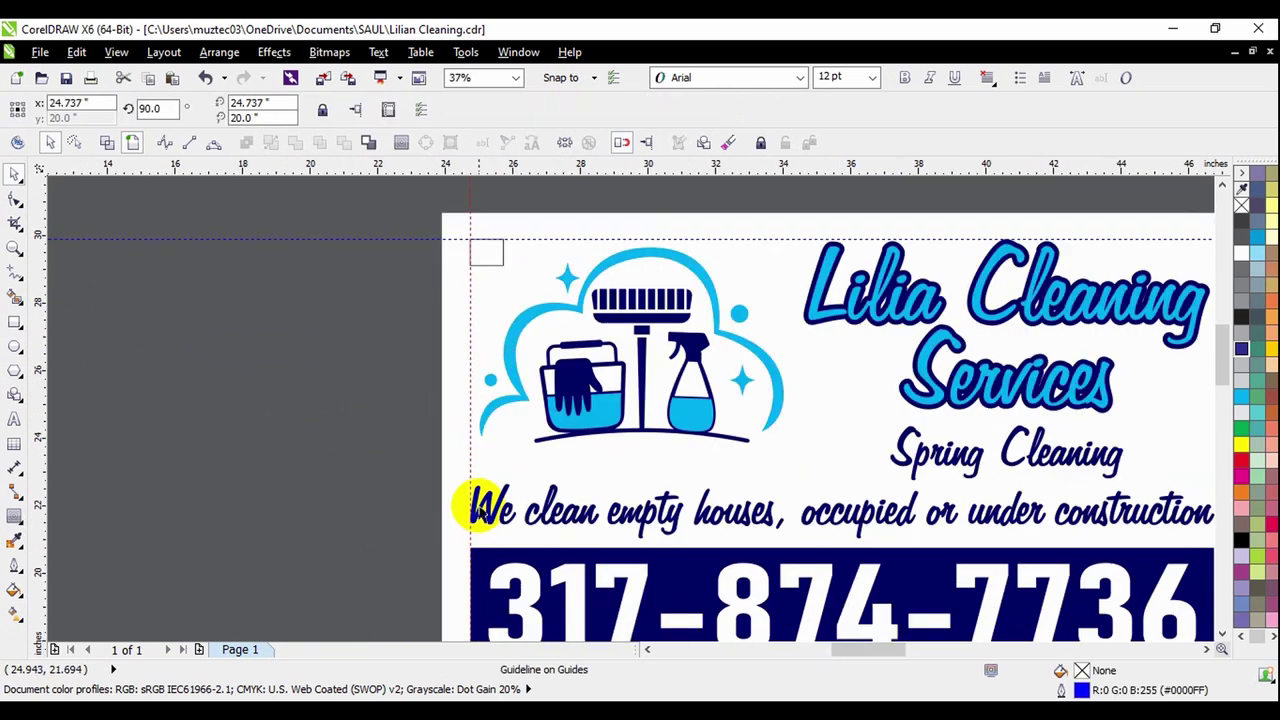
scroll(488, 262, up, 3)
scroll(449, 254, down, 2)
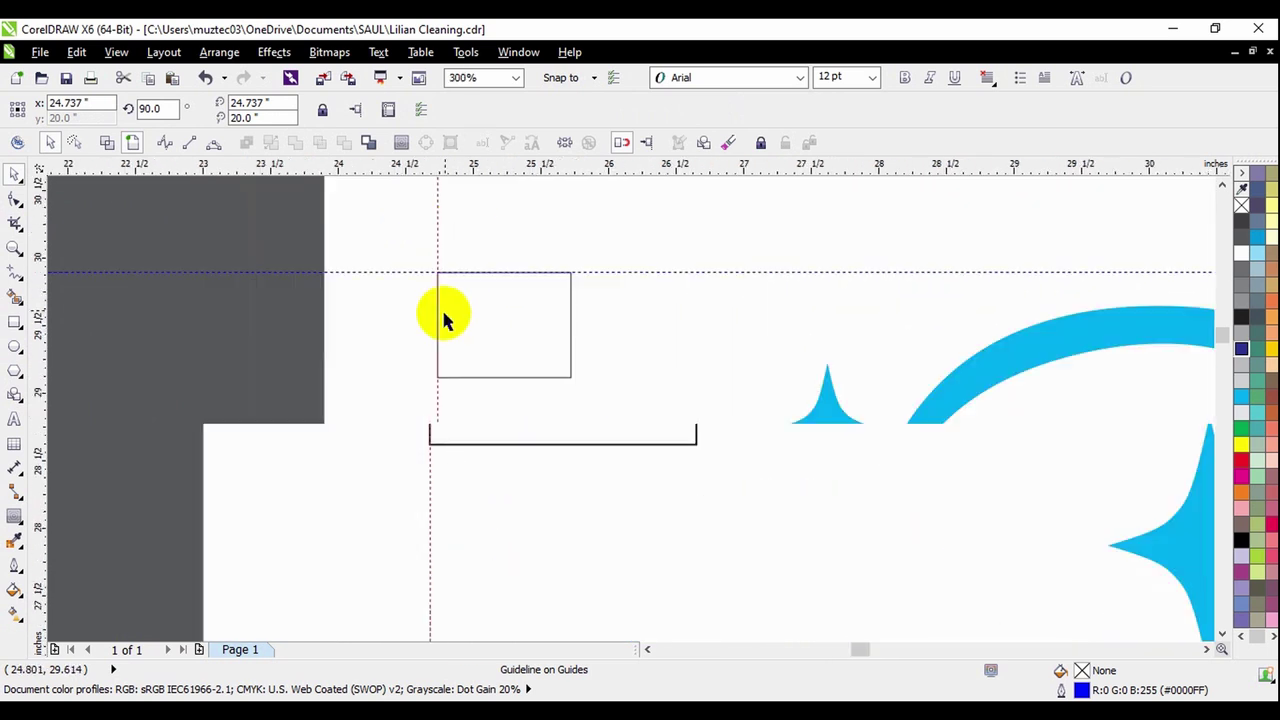
- Examine how the small rectangle lines up with the guidelines, the sign's edge and the top of the lettering
scroll(491, 323, down, 1)
scroll(510, 316, down, 1)
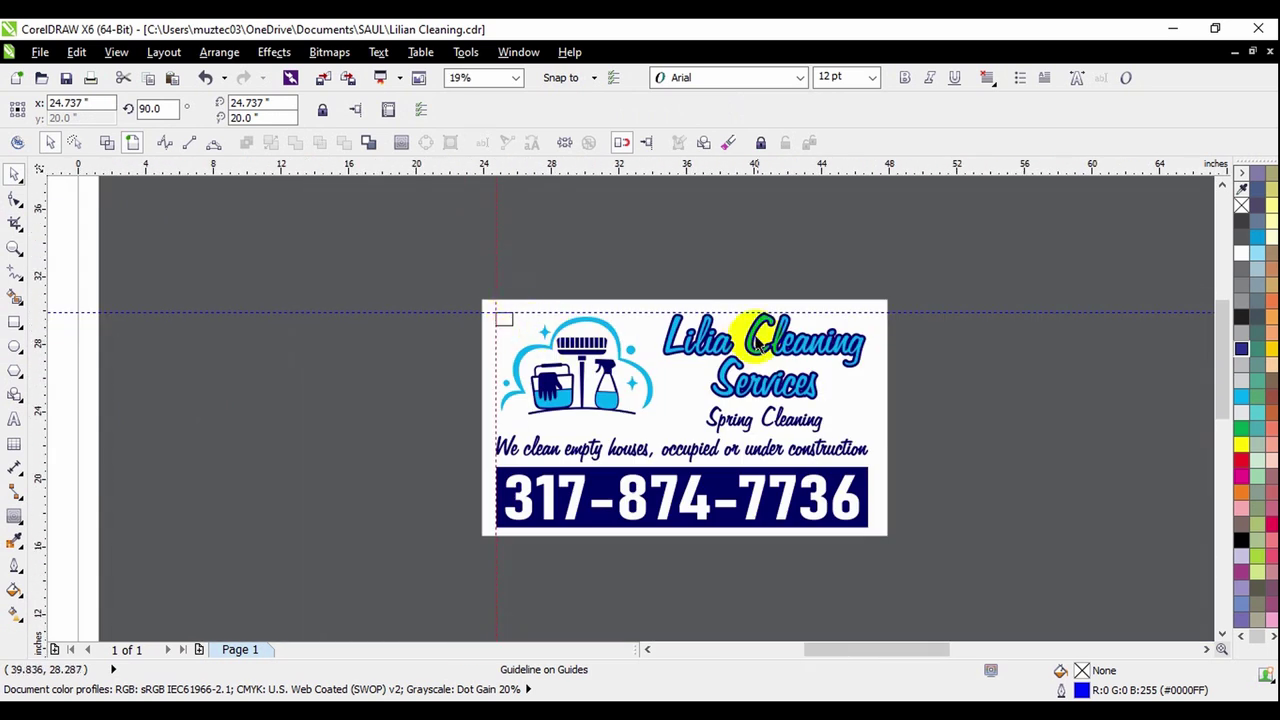
scroll(500, 322, up, 1)
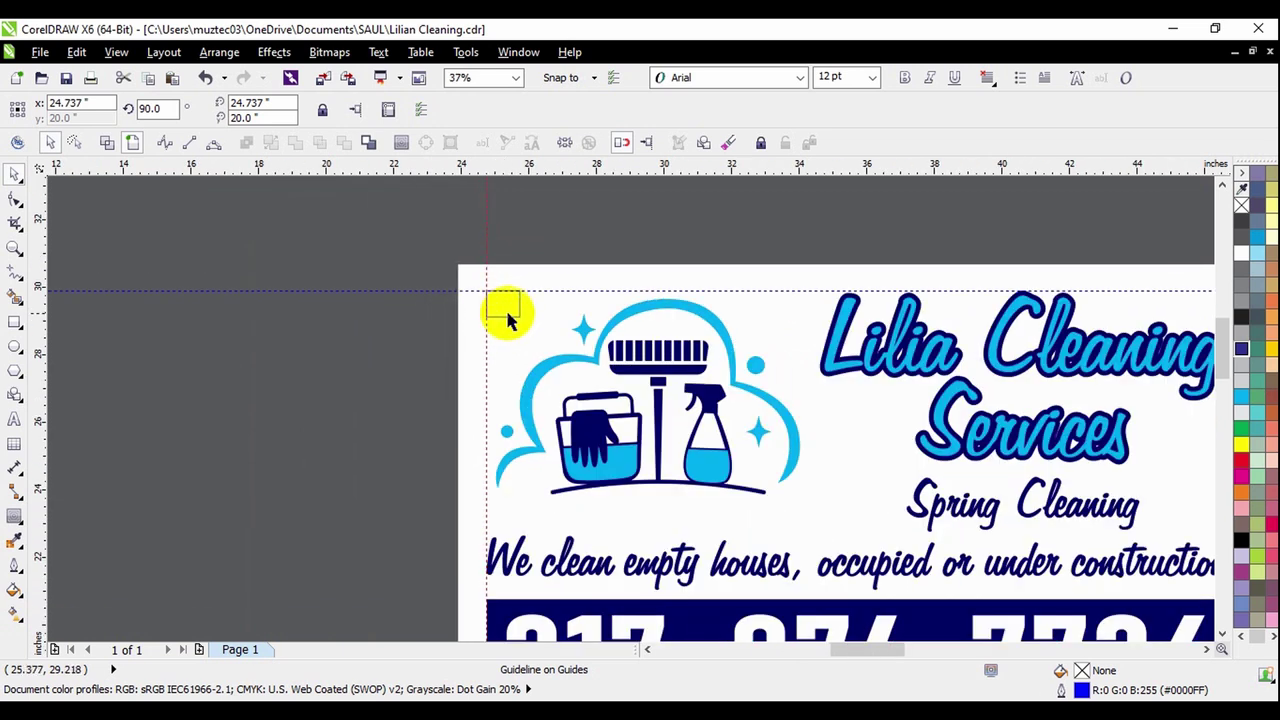
scroll(490, 305, up, 1)
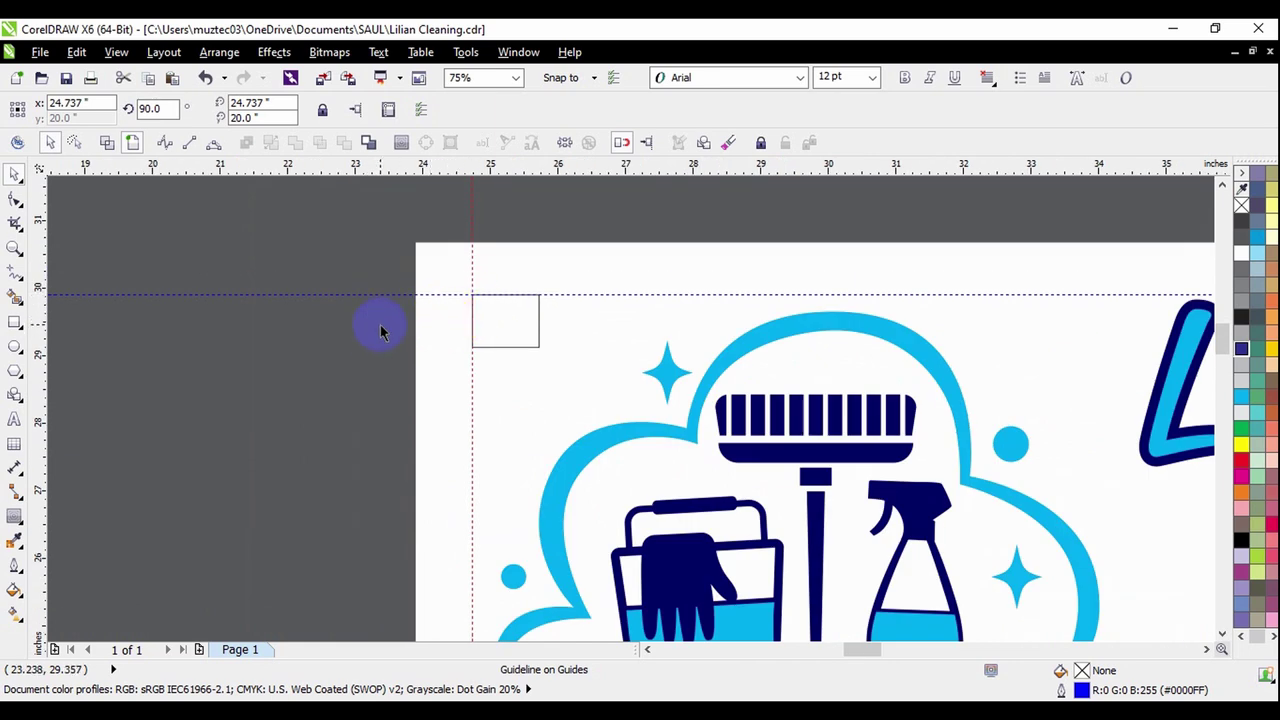
scroll(370, 312, down, 1)
scroll(786, 305, up, 1)
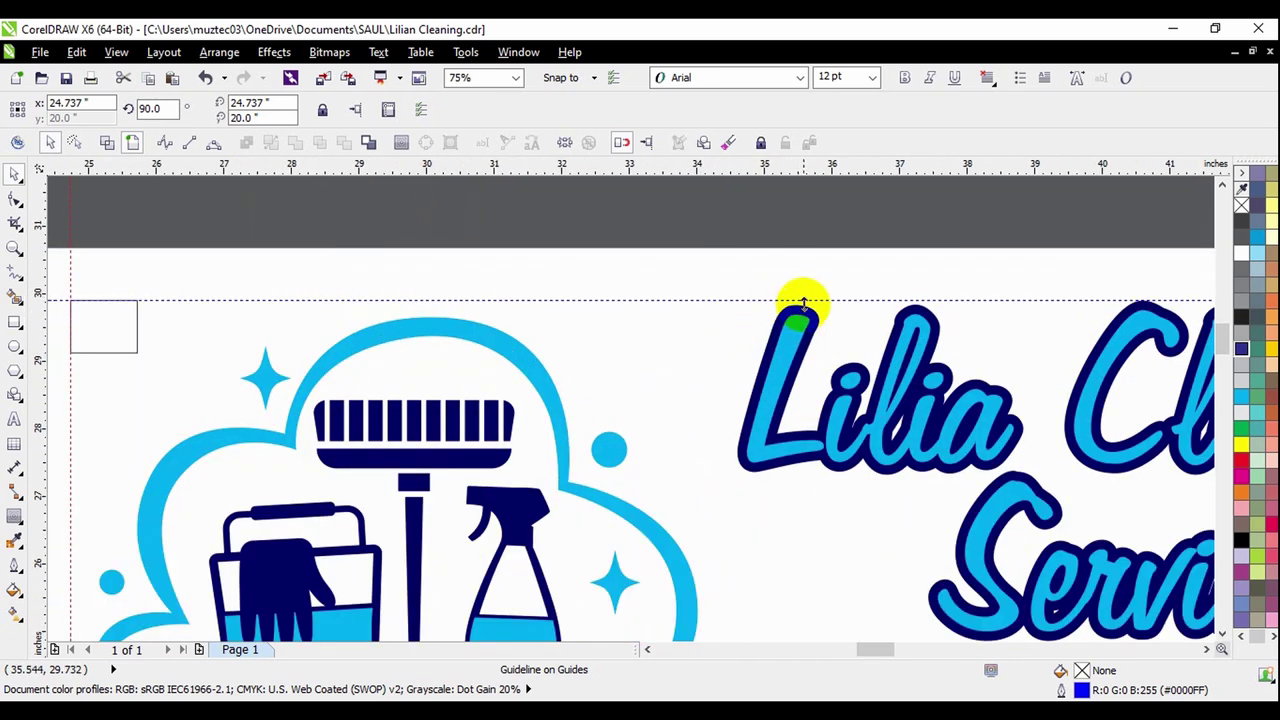
scroll(726, 323, down, 1)
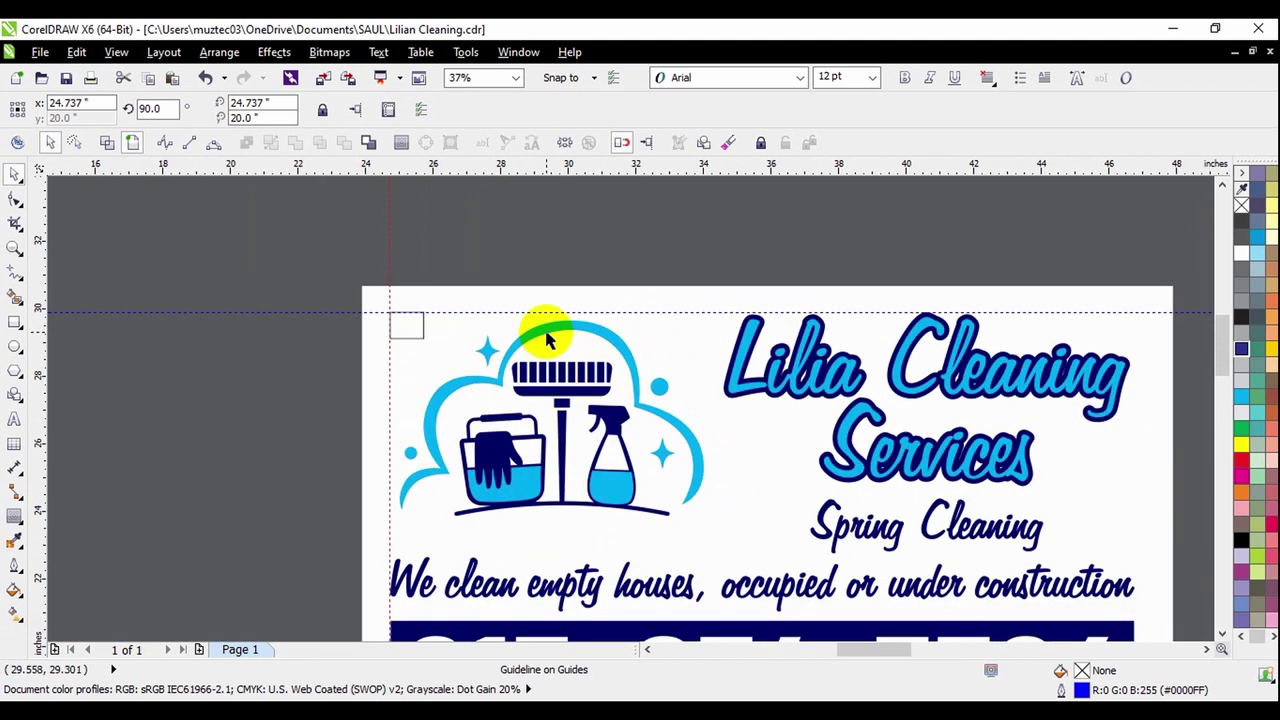
scroll(465, 337, down, 1)
scroll(451, 356, up, 1)
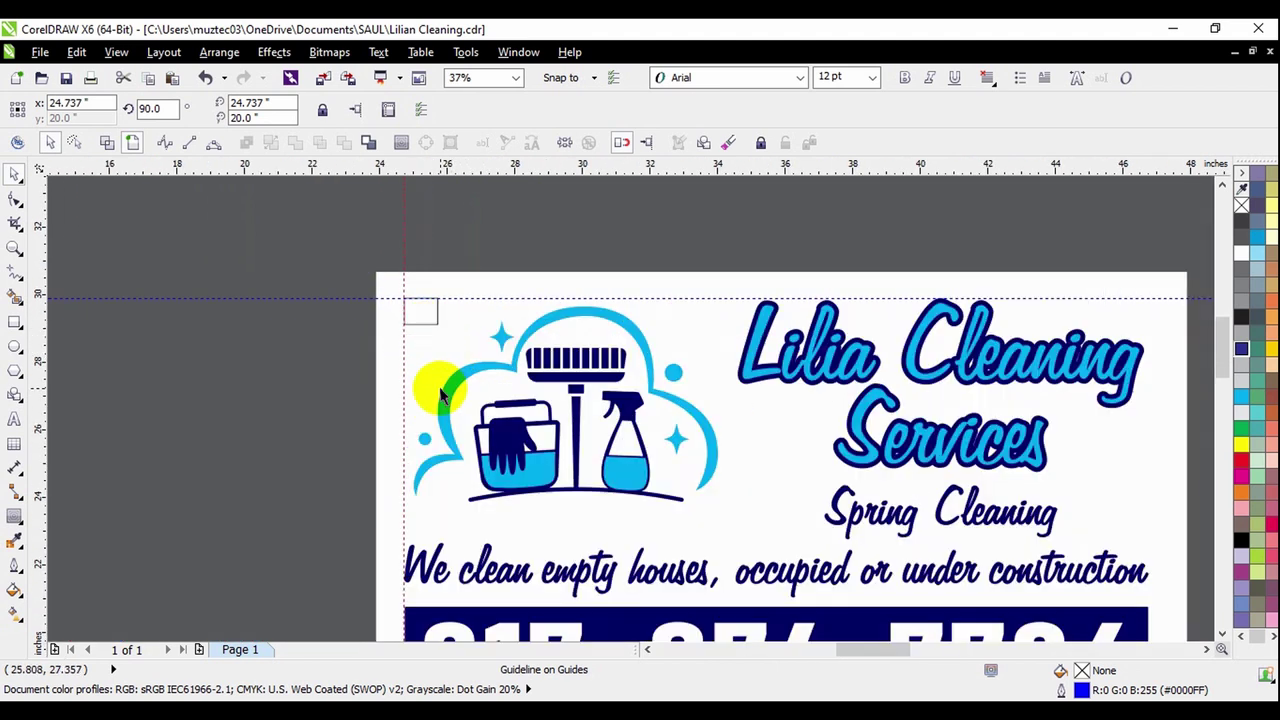
- Copy the small rectangle along the horizontal guideline into the sign's upper-right corner, then deselect it
click(418, 318)
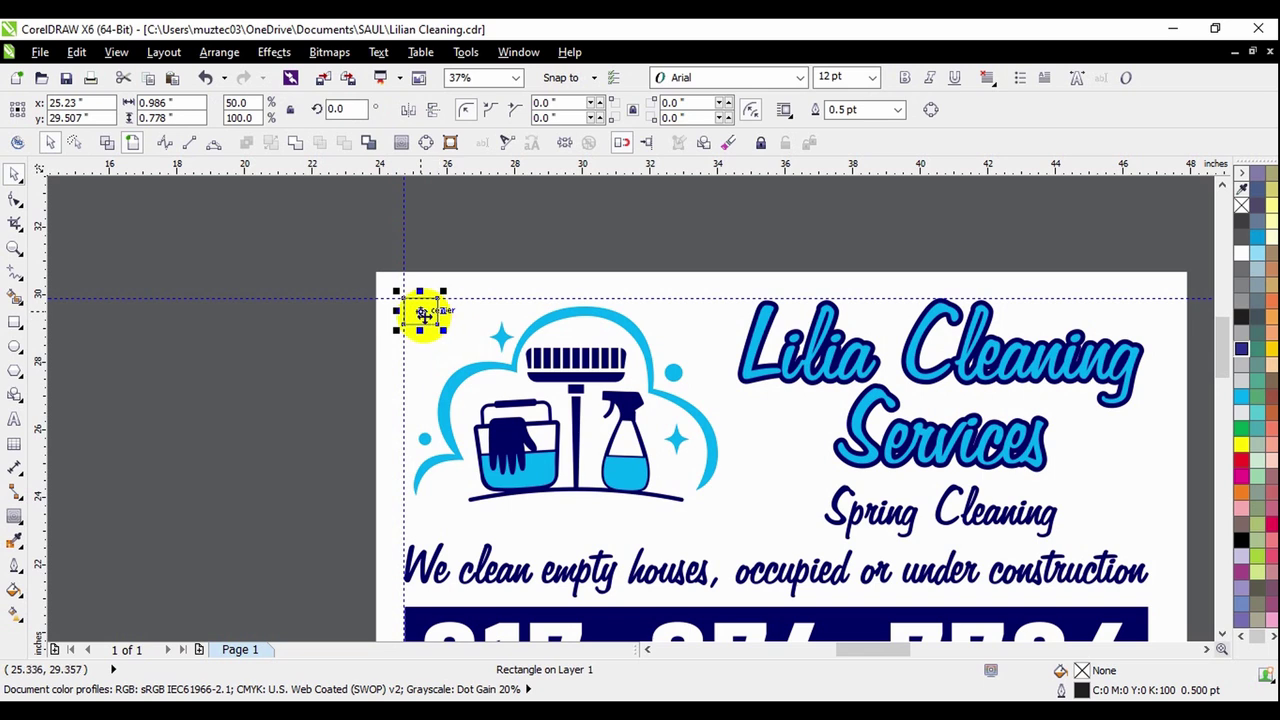
scroll(424, 315, up, 2)
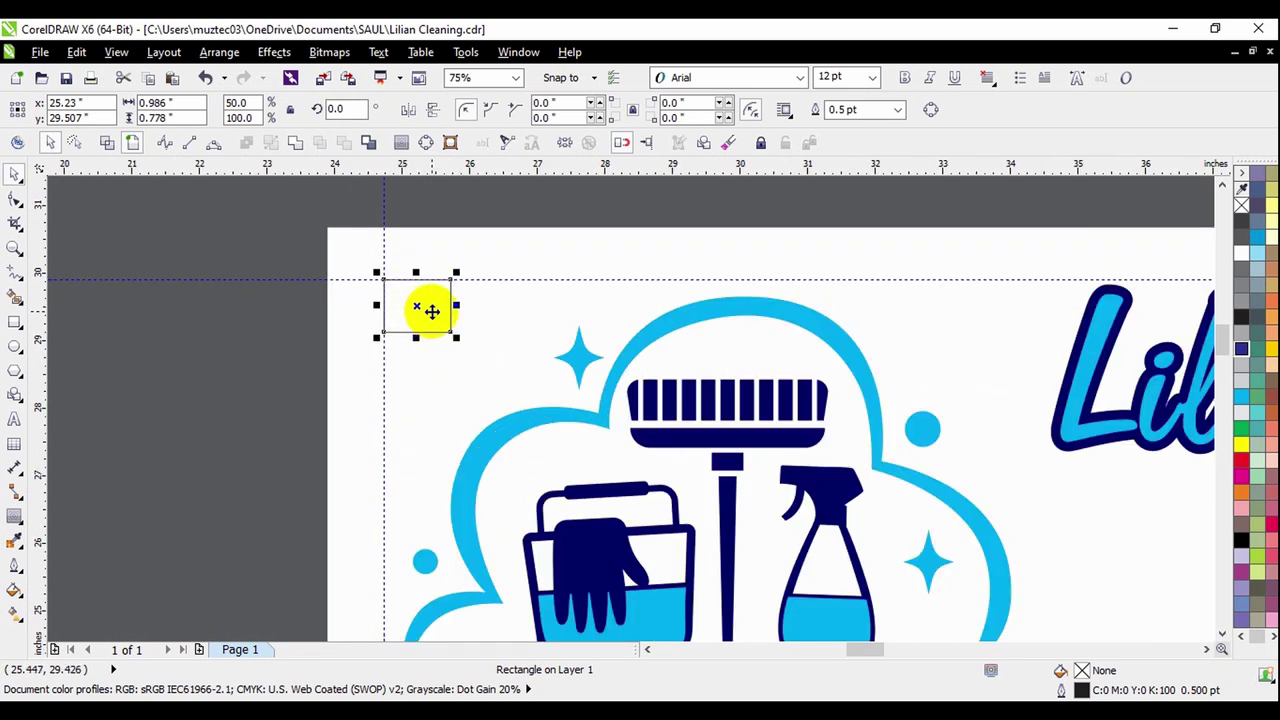
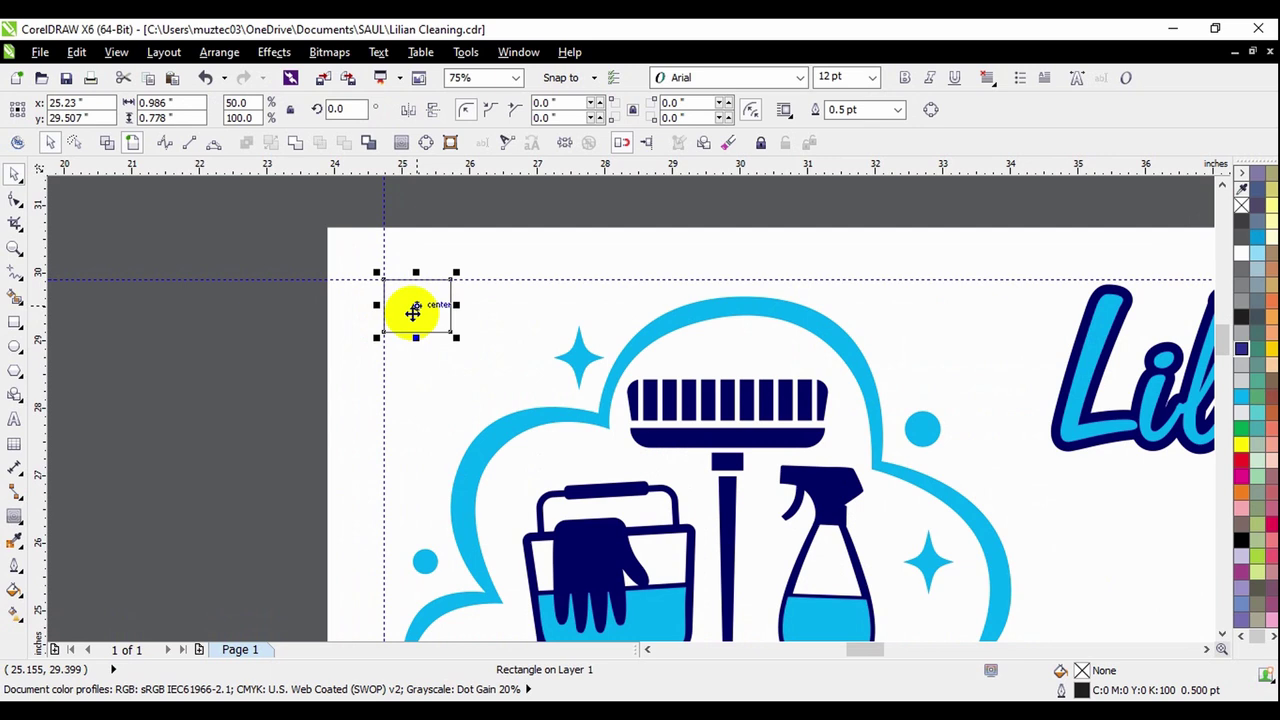
scroll(413, 313, down, 2)
drag(413, 313, 1115, 308)
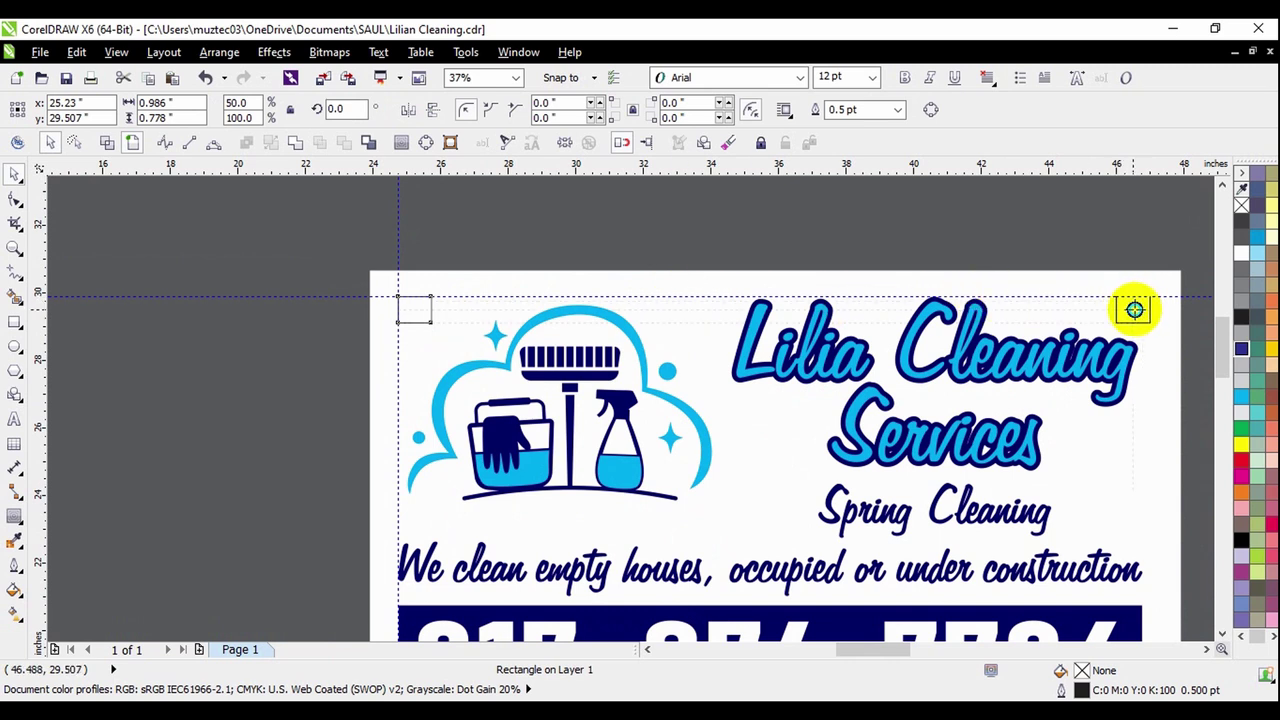
drag(1135, 310, 1137, 313)
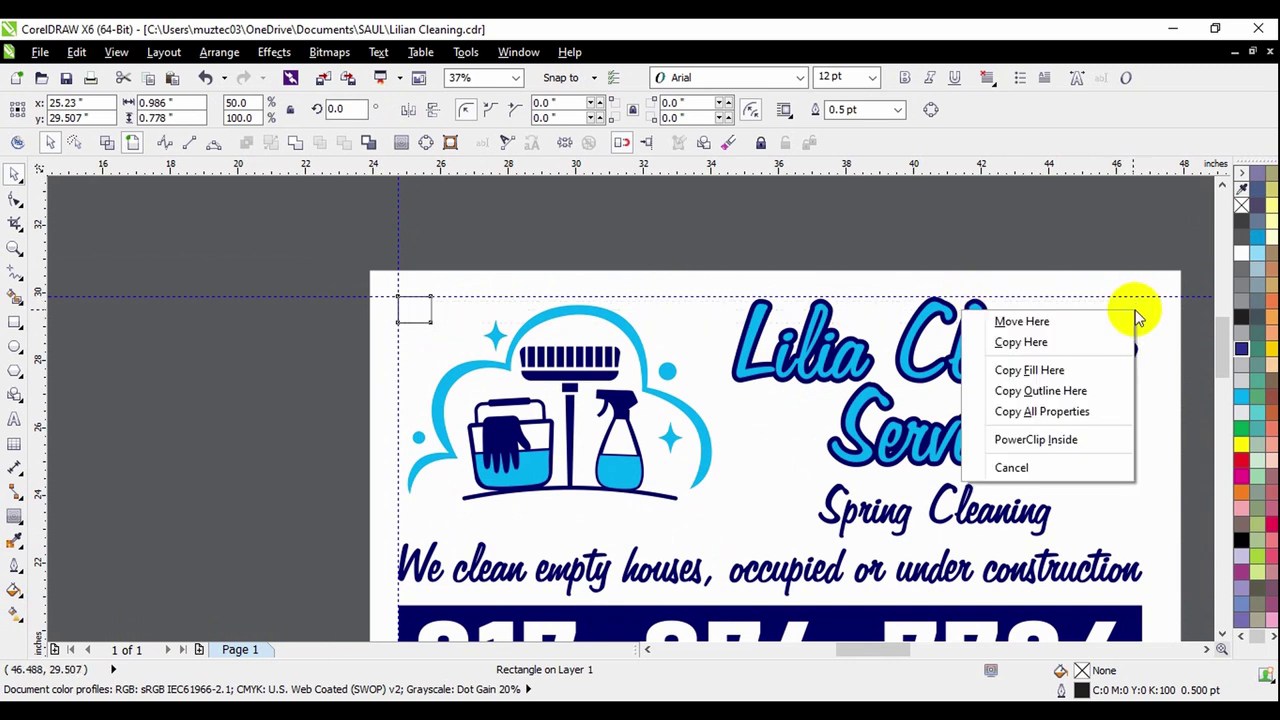
click(1075, 344)
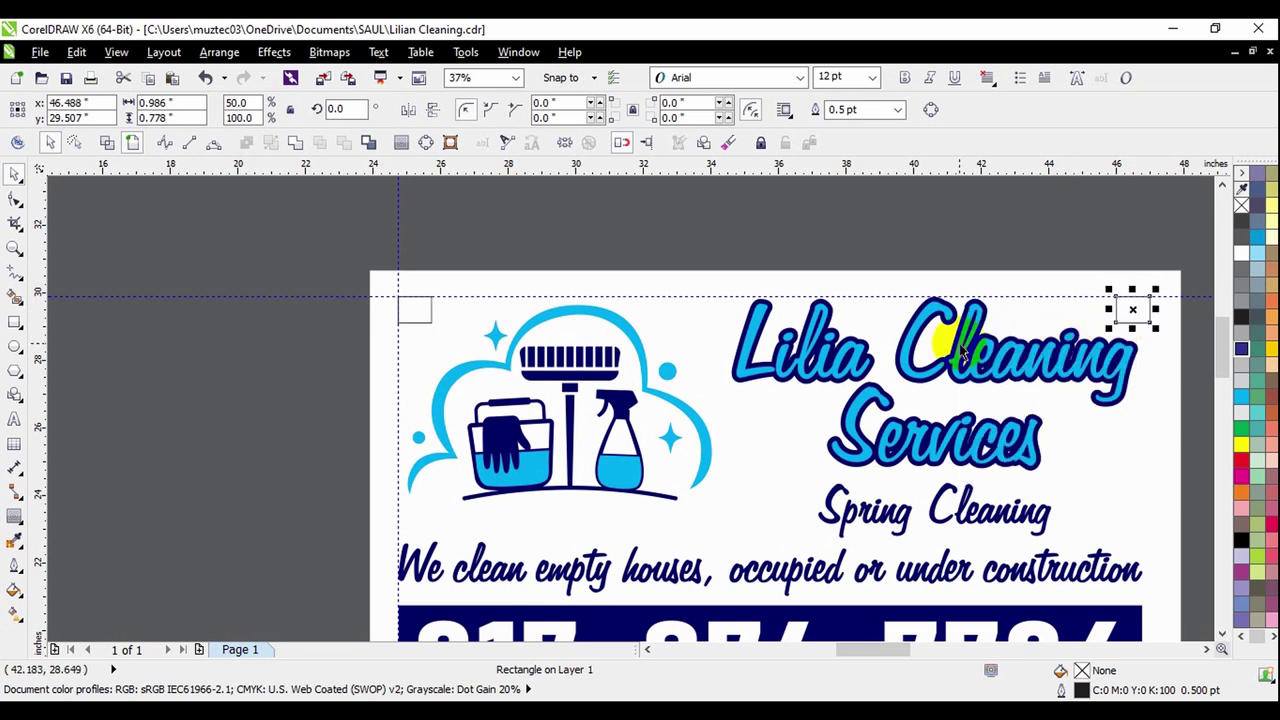
scroll(1014, 229, down, 2)
scroll(1040, 320, up, 2)
scroll(1048, 334, up, 2)
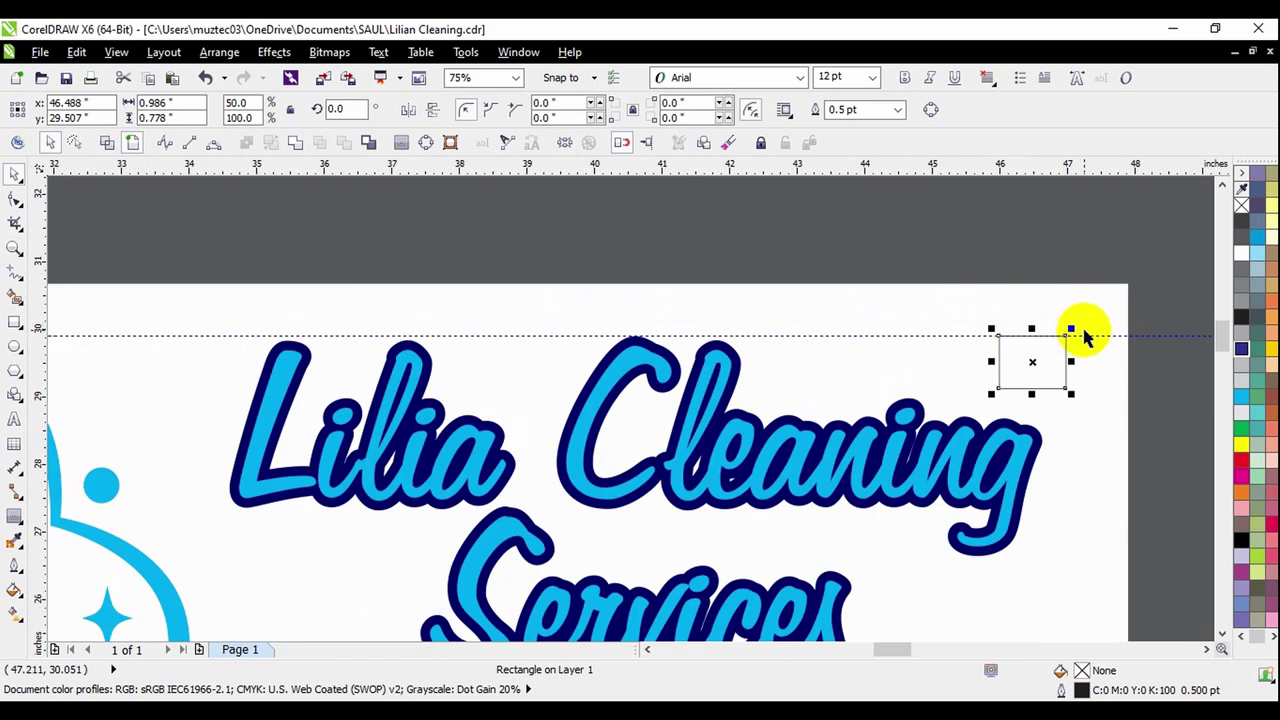
scroll(985, 334, down, 4)
scroll(965, 380, up, 1)
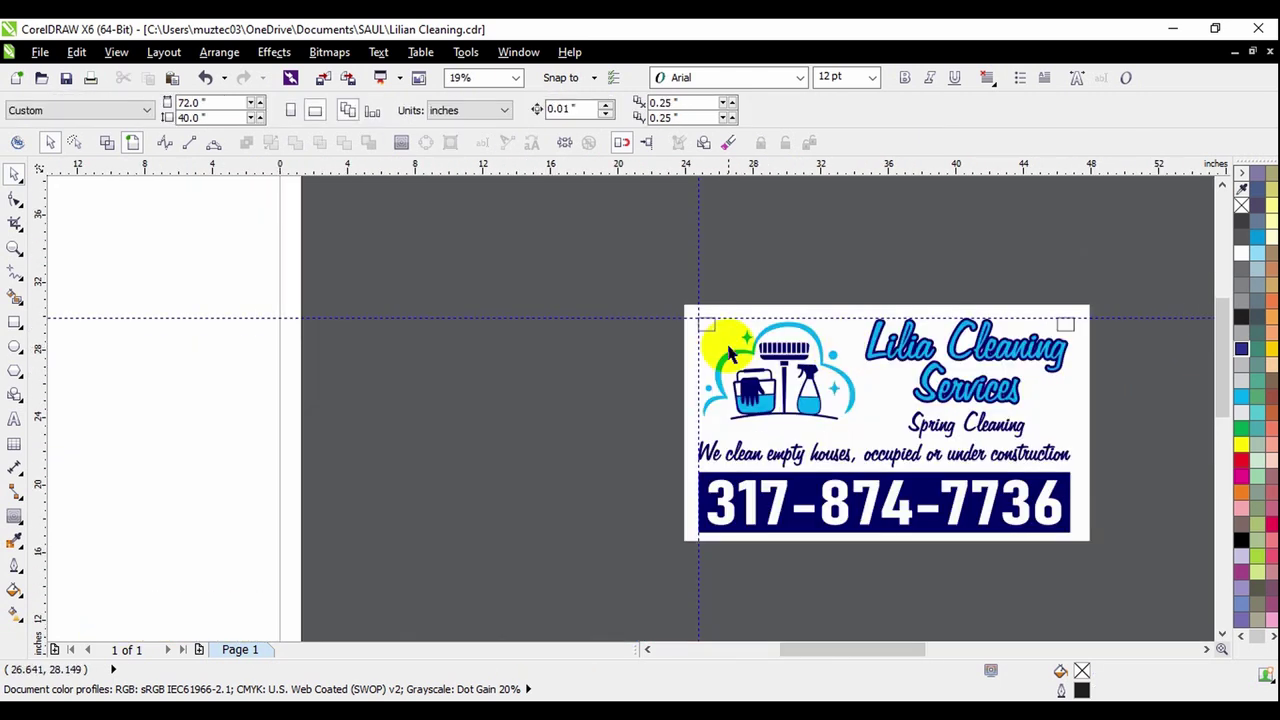
- Move the vertical guideline to about 46.76 in at the phone banner's right edge and align the copied rectangle's right edge to it
scroll(1110, 385, up, 1)
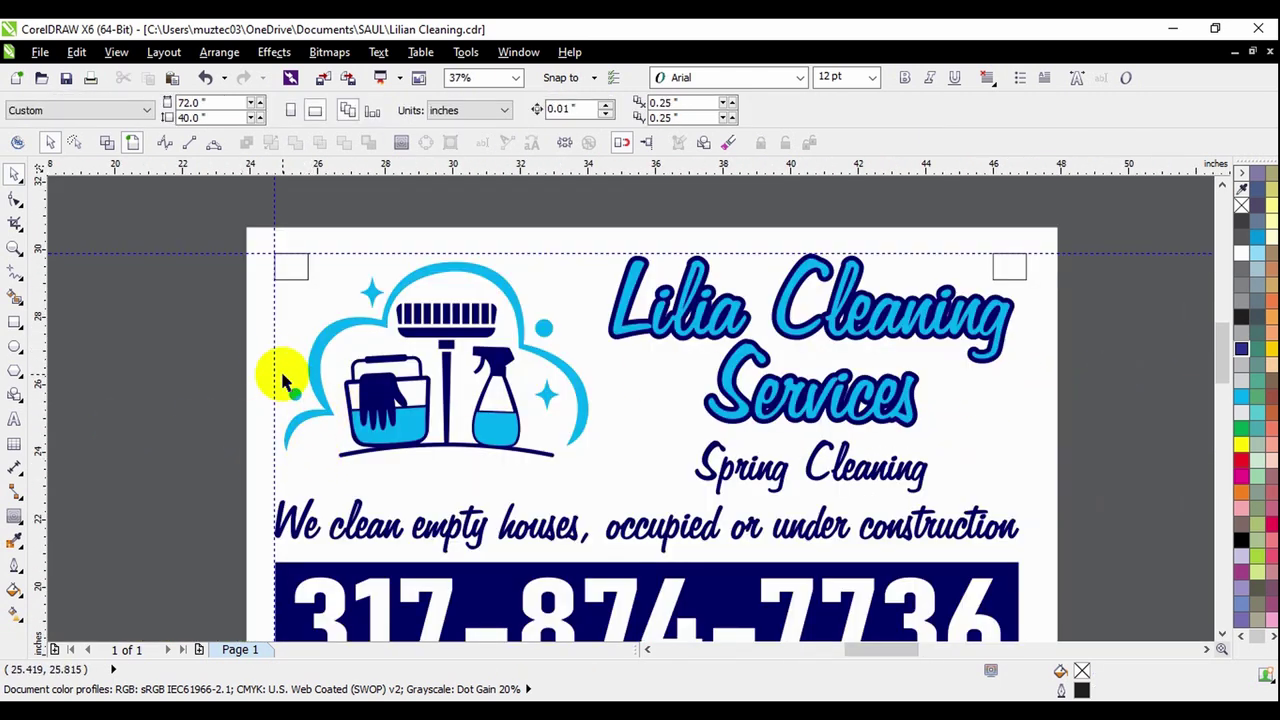
drag(274, 349, 1022, 458)
scroll(1023, 257, up, 2)
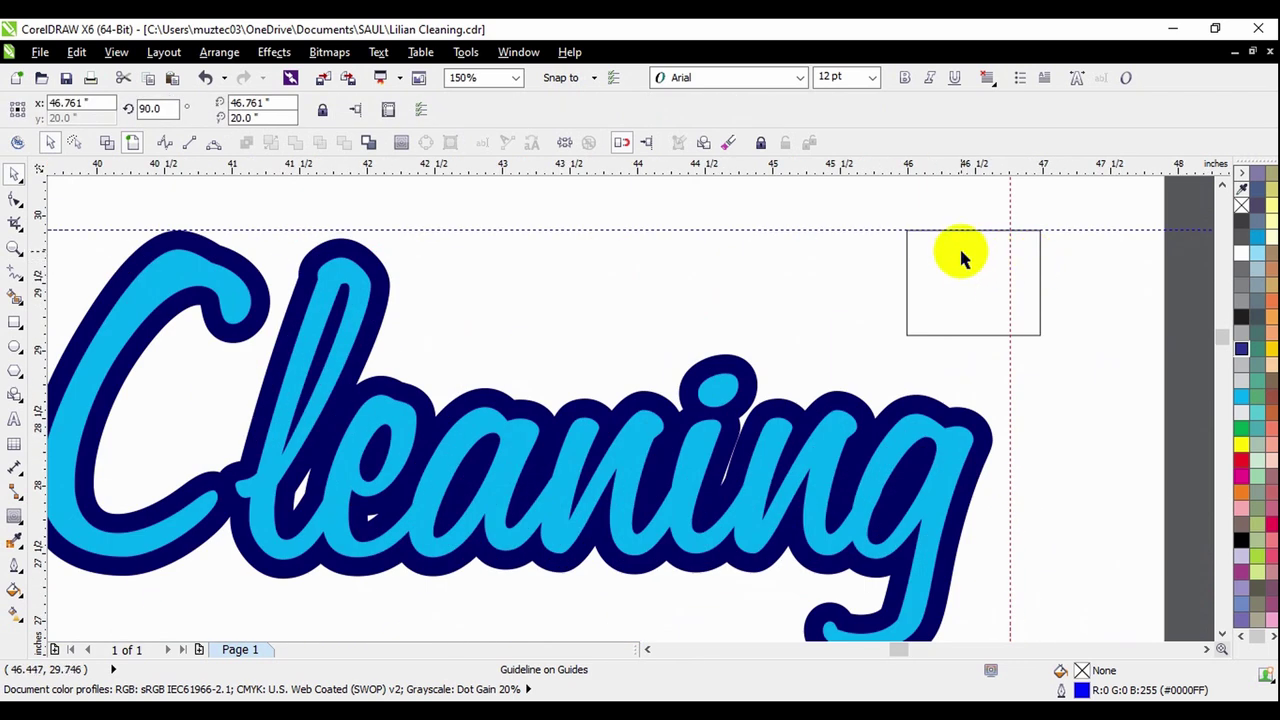
click(961, 252)
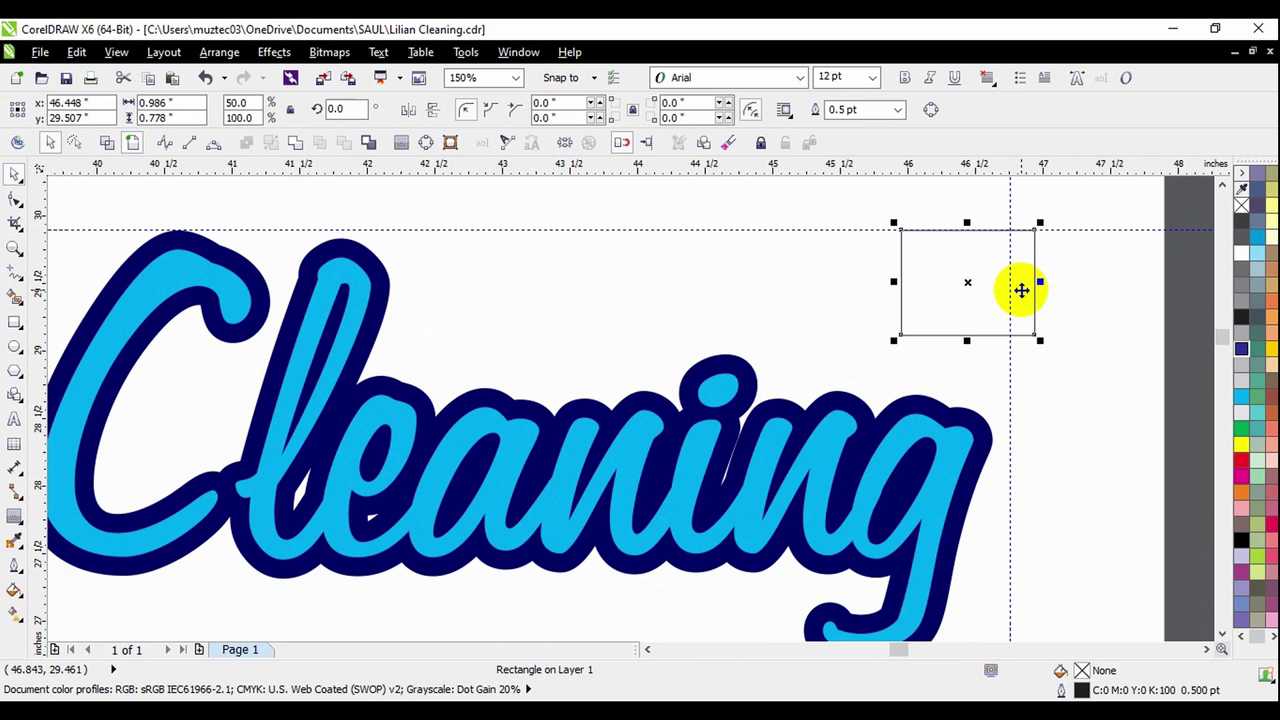
drag(1043, 331, 1040, 340)
scroll(943, 314, down, 3)
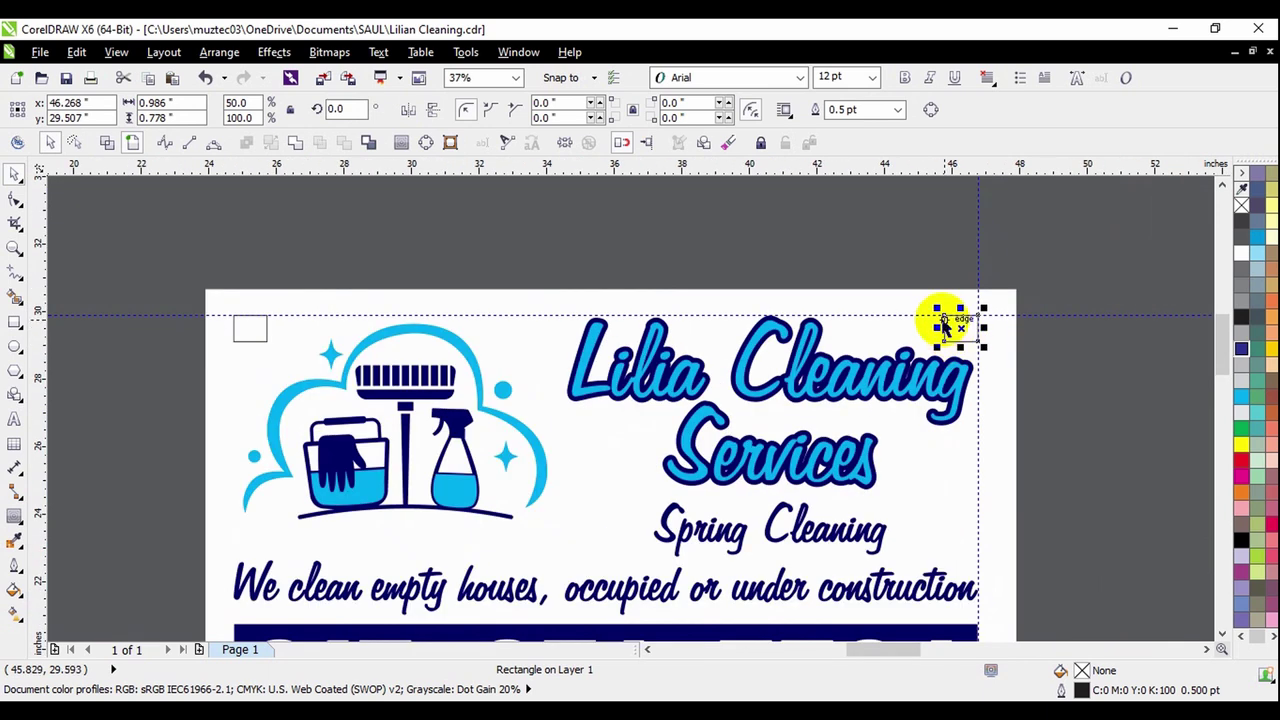
click(137, 225)
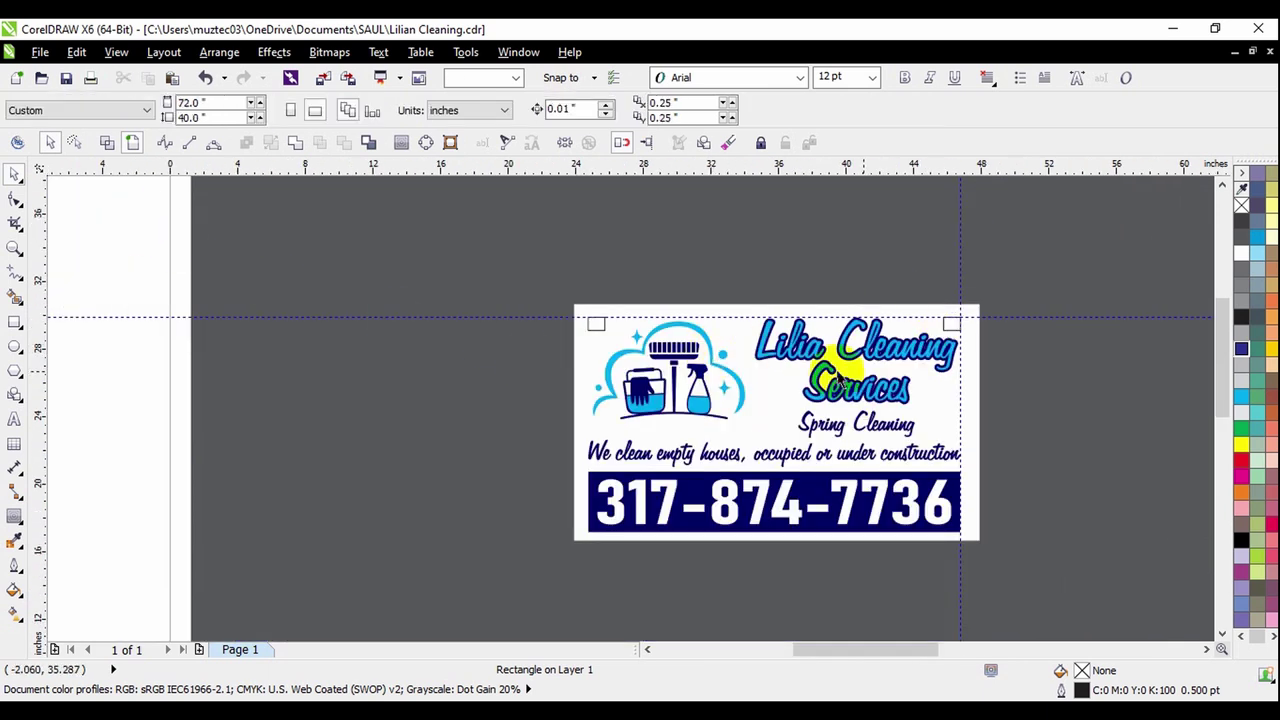
- Delete the horizontal and vertical guidelines
click(1068, 318)
scroll(957, 314, up, 1)
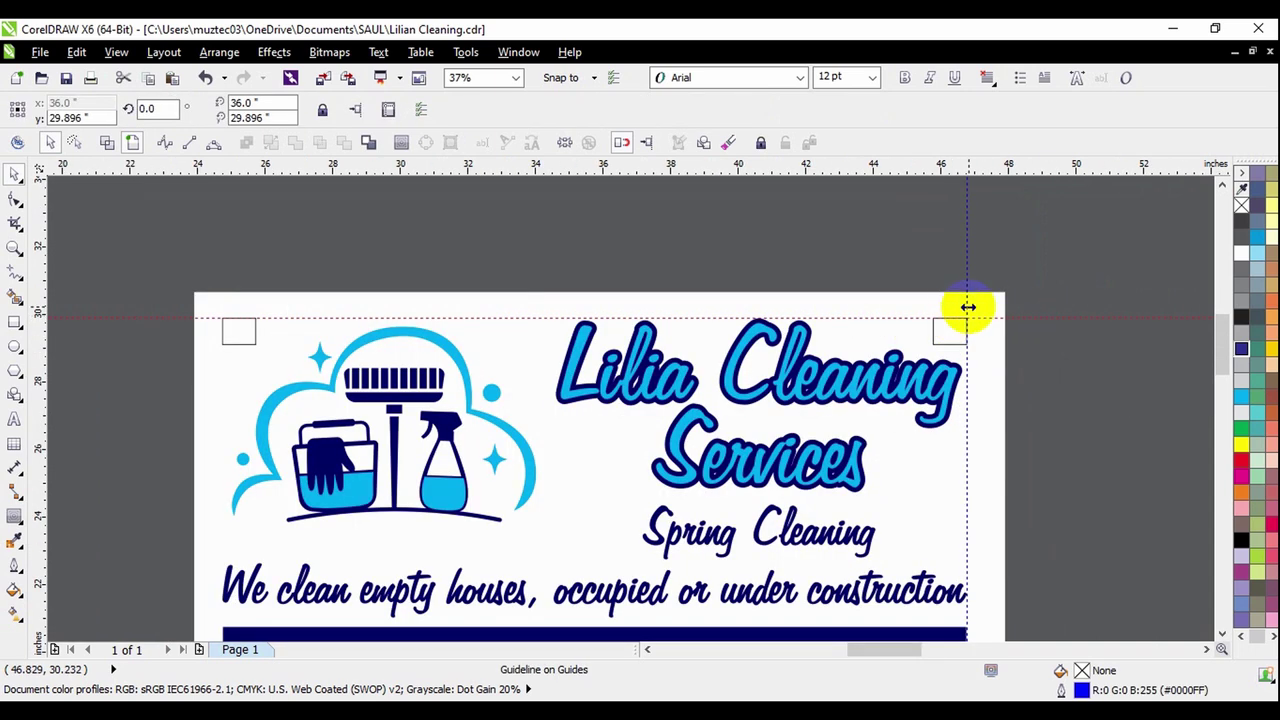
key(Delete)
- Fill both corner rectangles with cyan (C:100 M:0 Y:0 K:0) and remove their outlines
click(955, 328)
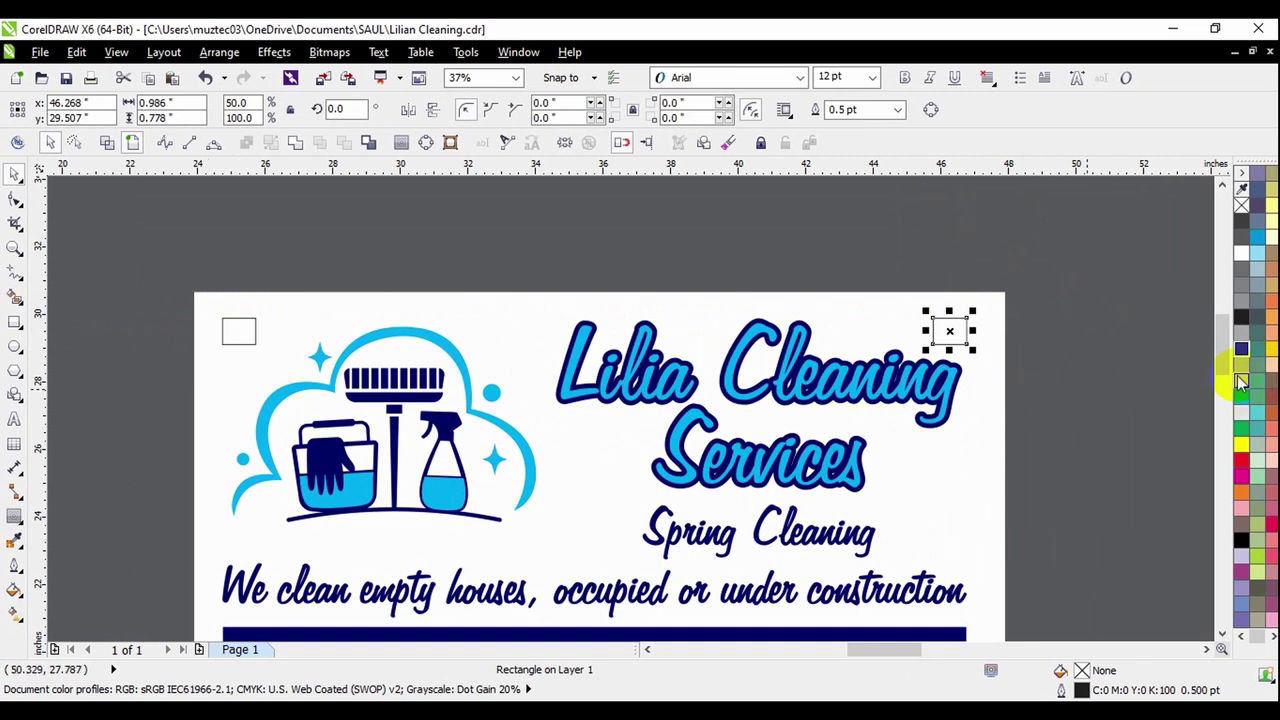
shift+click(244, 333)
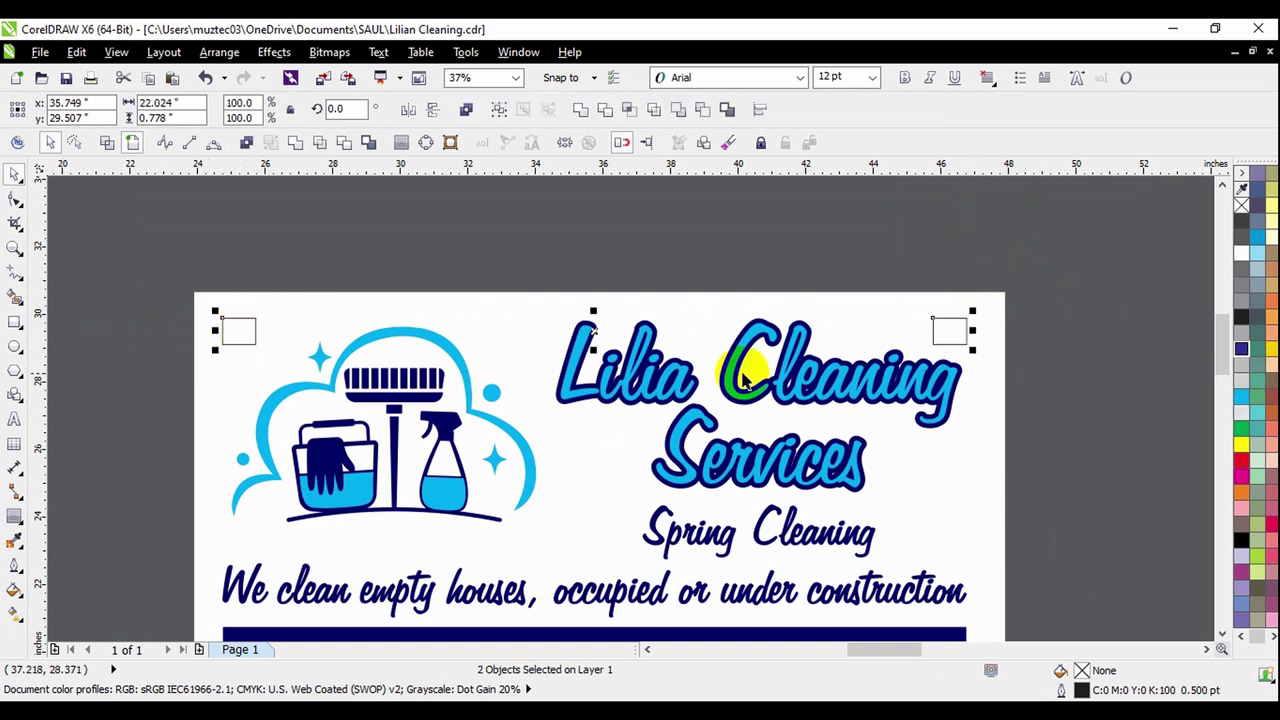
click(1241, 397)
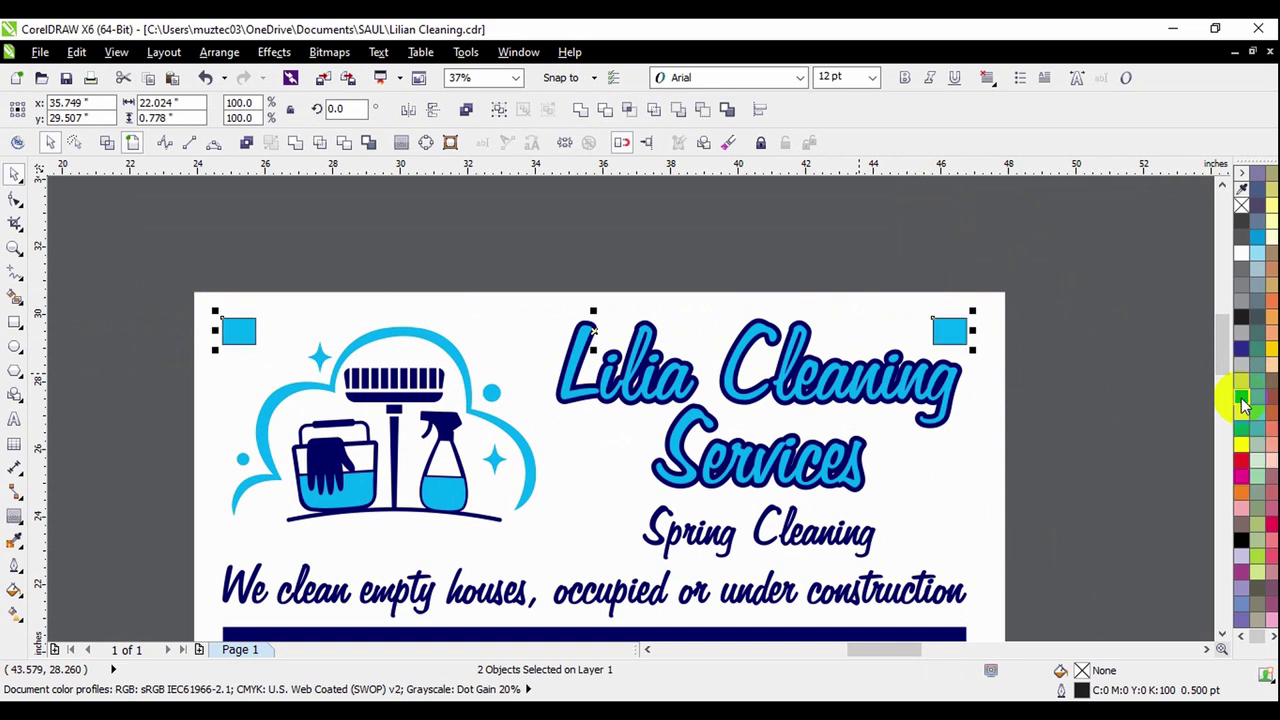
scroll(819, 401, up, 4)
scroll(862, 386, down, 2)
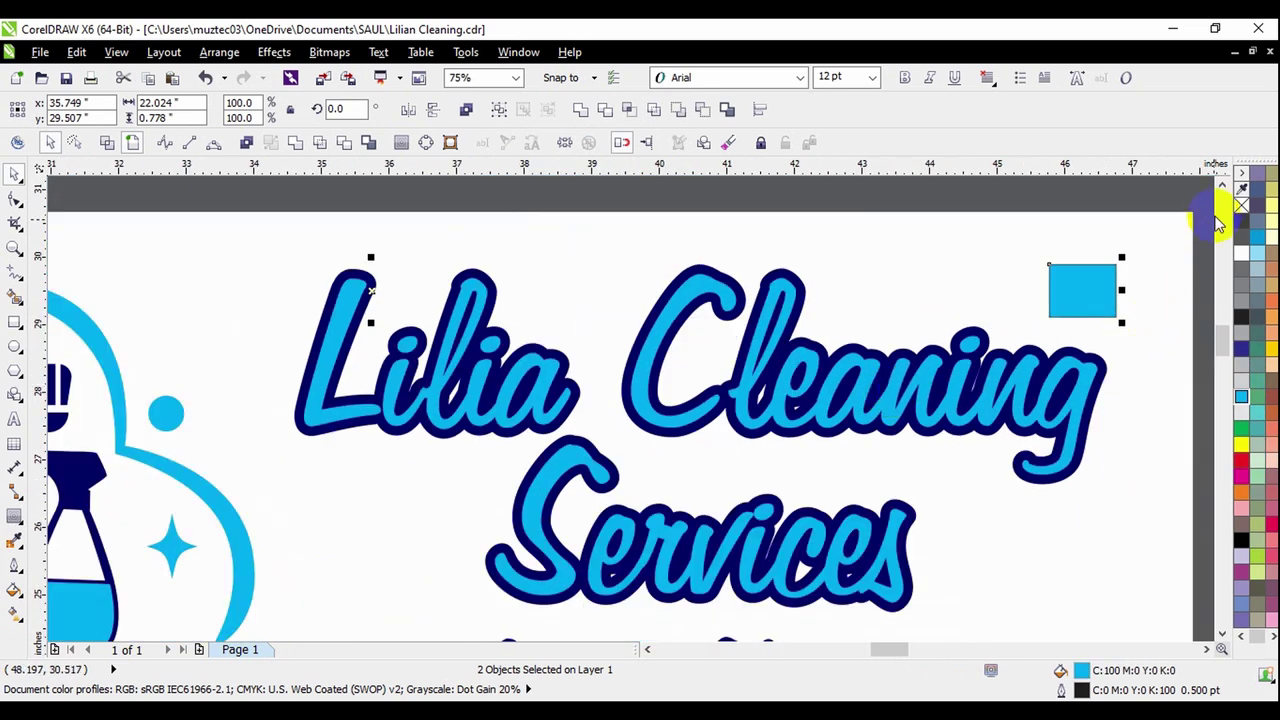
scroll(1043, 368, down, 2)
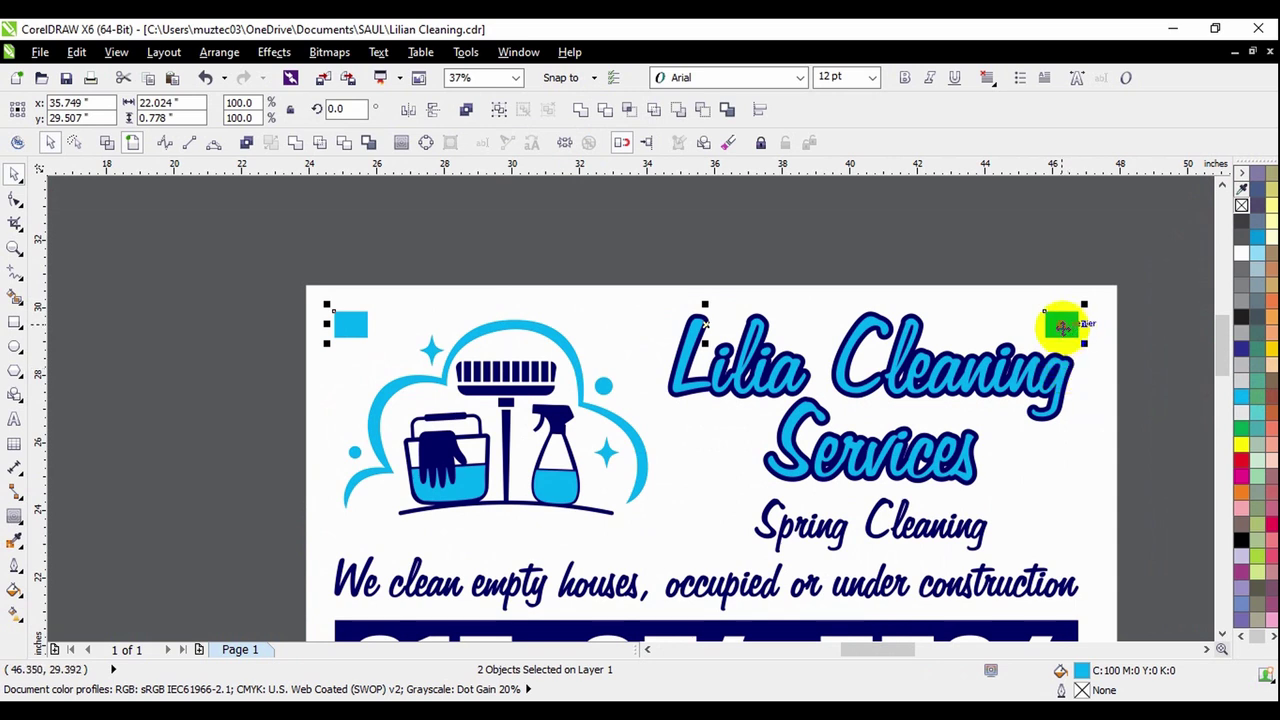
- Copy both cyan corner rectangles to the clipboard
right_click(1065, 327)
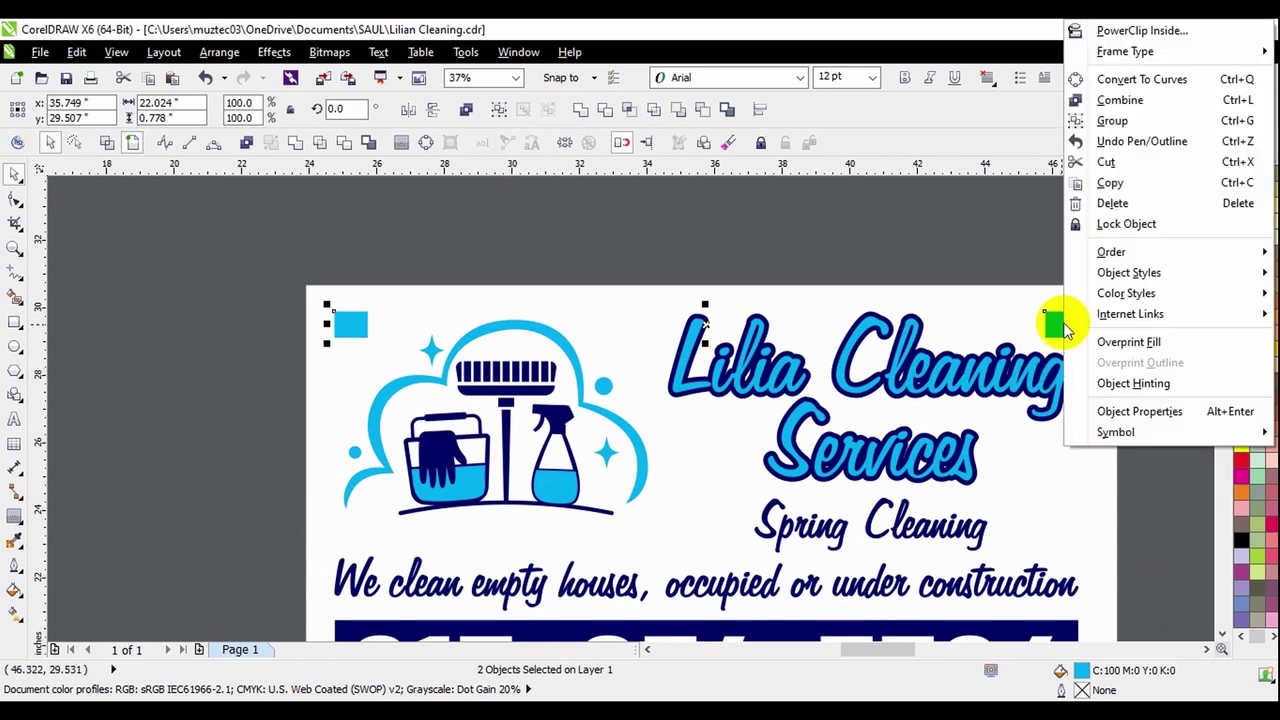
click(1112, 183)
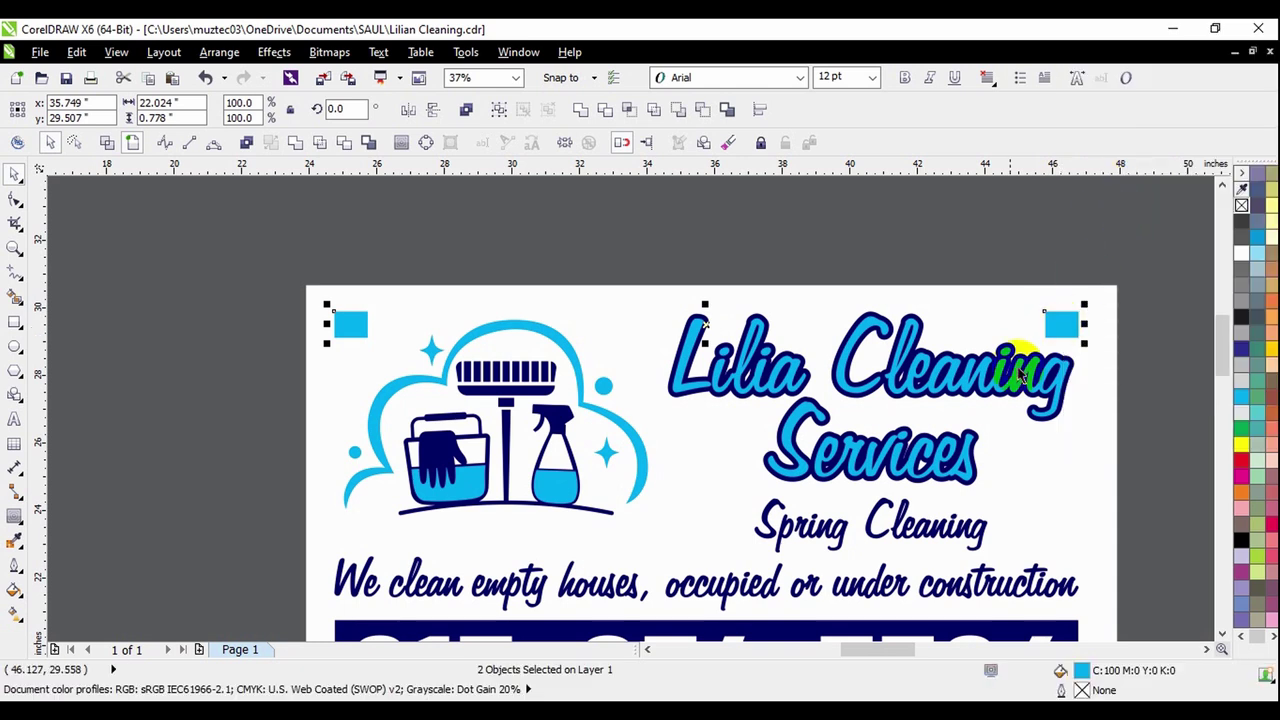
- Select the cyan artwork together with the two corner rectangles, recolour the selection yellow and weld it into one curve
scroll(463, 341, up, 2)
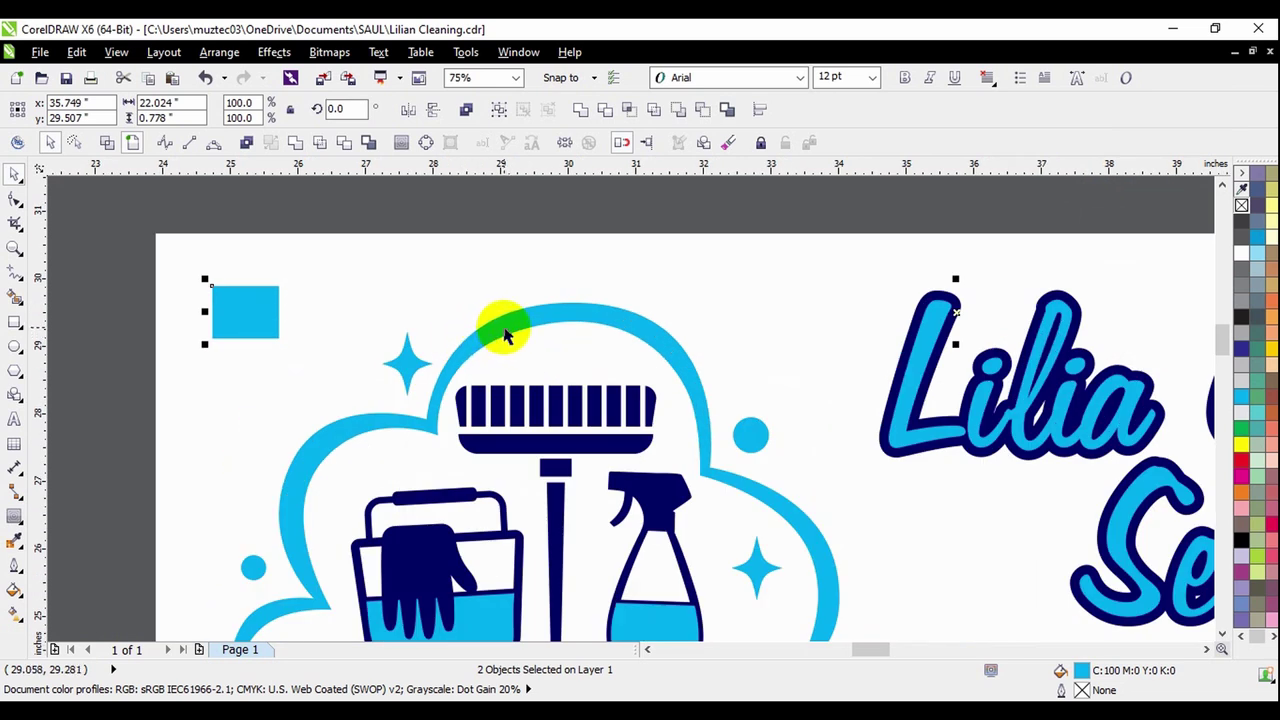
scroll(504, 327, down, 2)
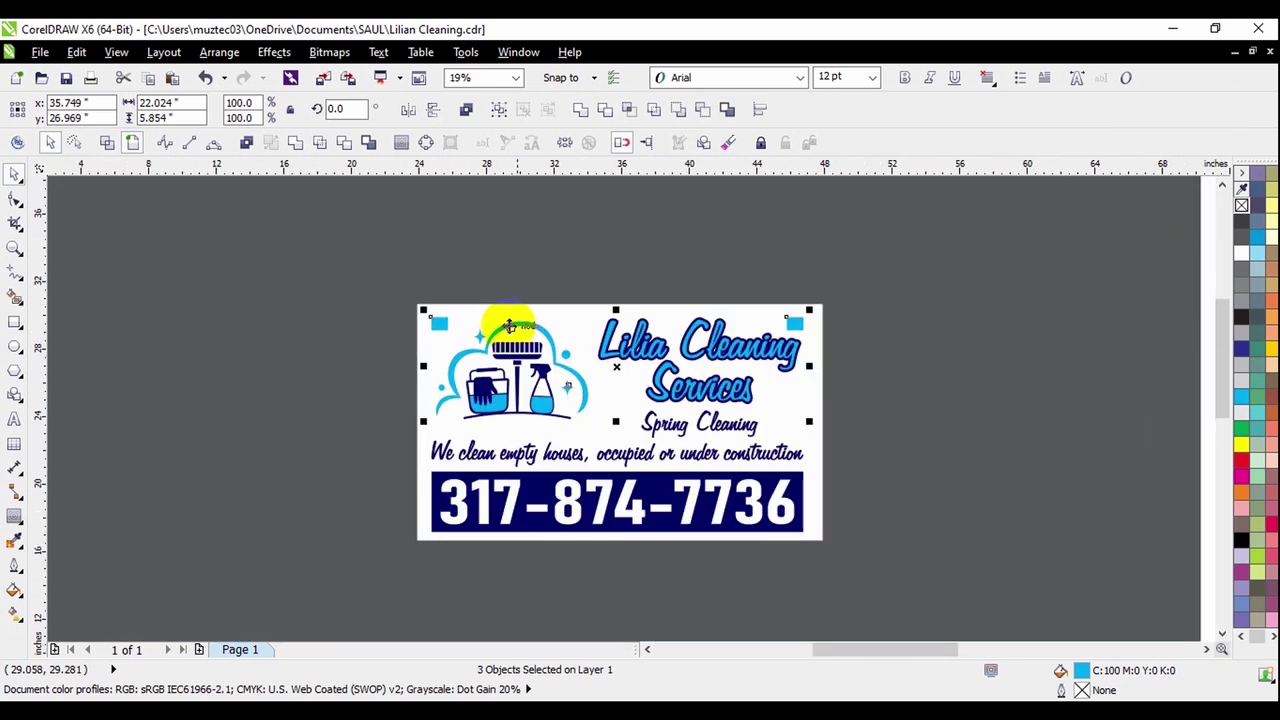
click(1240, 430)
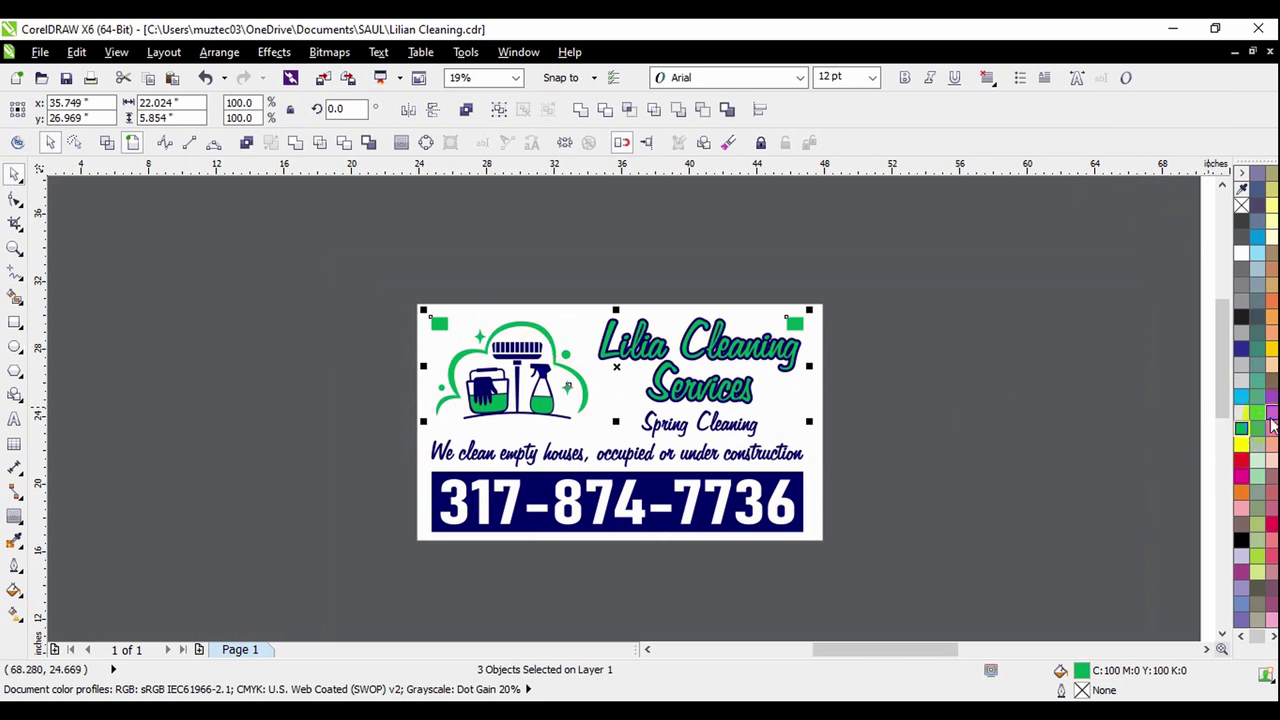
click(1240, 446)
scroll(430, 320, up, 1)
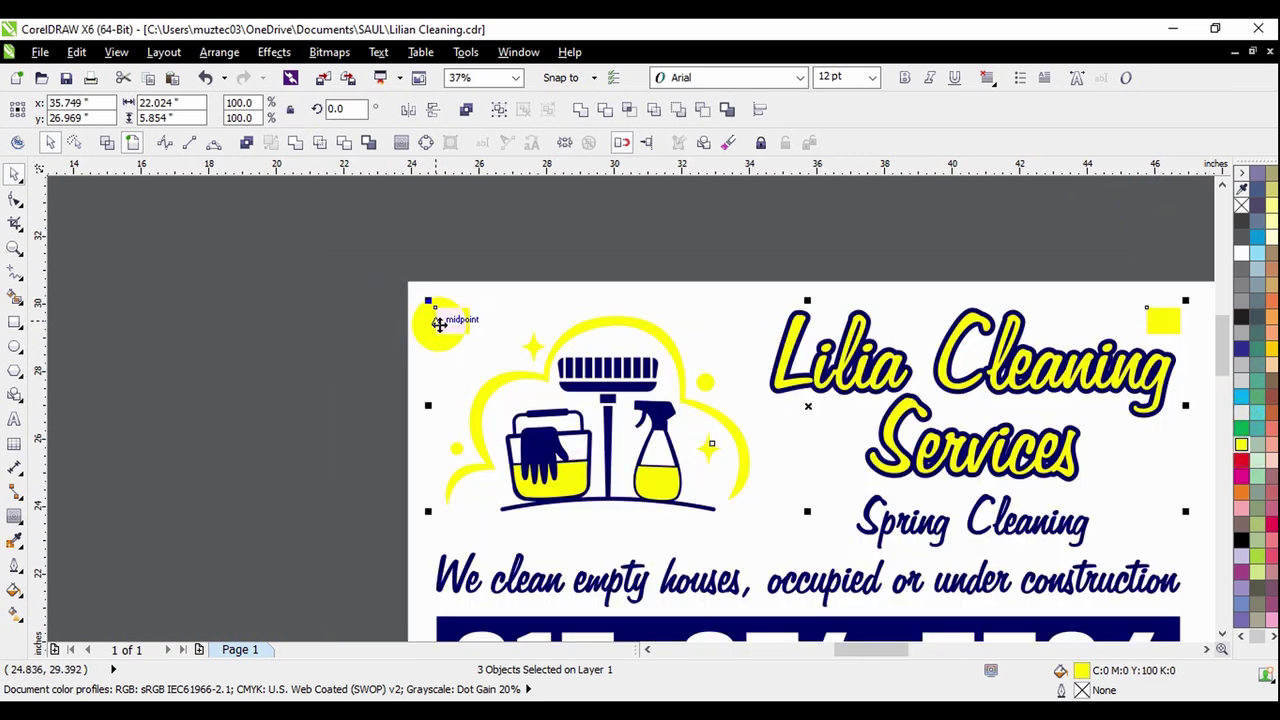
click(295, 145)
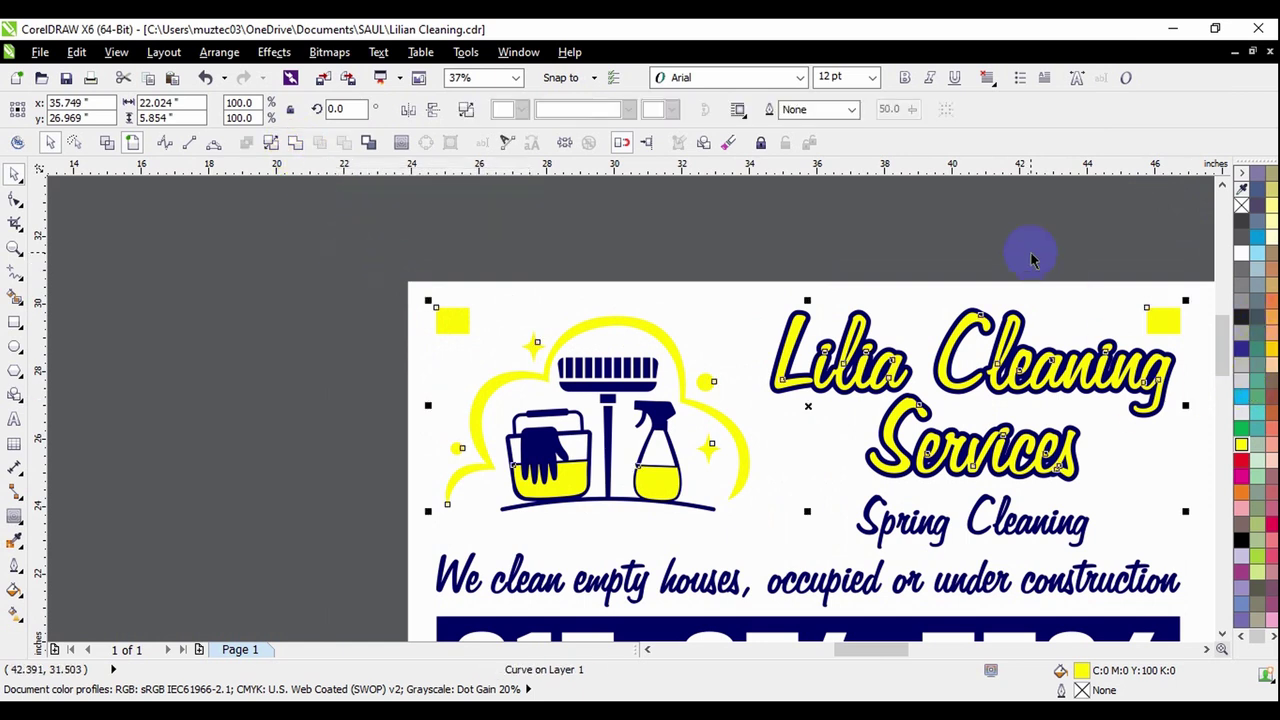
- Fill the welded artwork and corner rectangles with cyan (C:100 M:0 Y:0 K:0) and deselect them
click(1157, 334)
click(1167, 330)
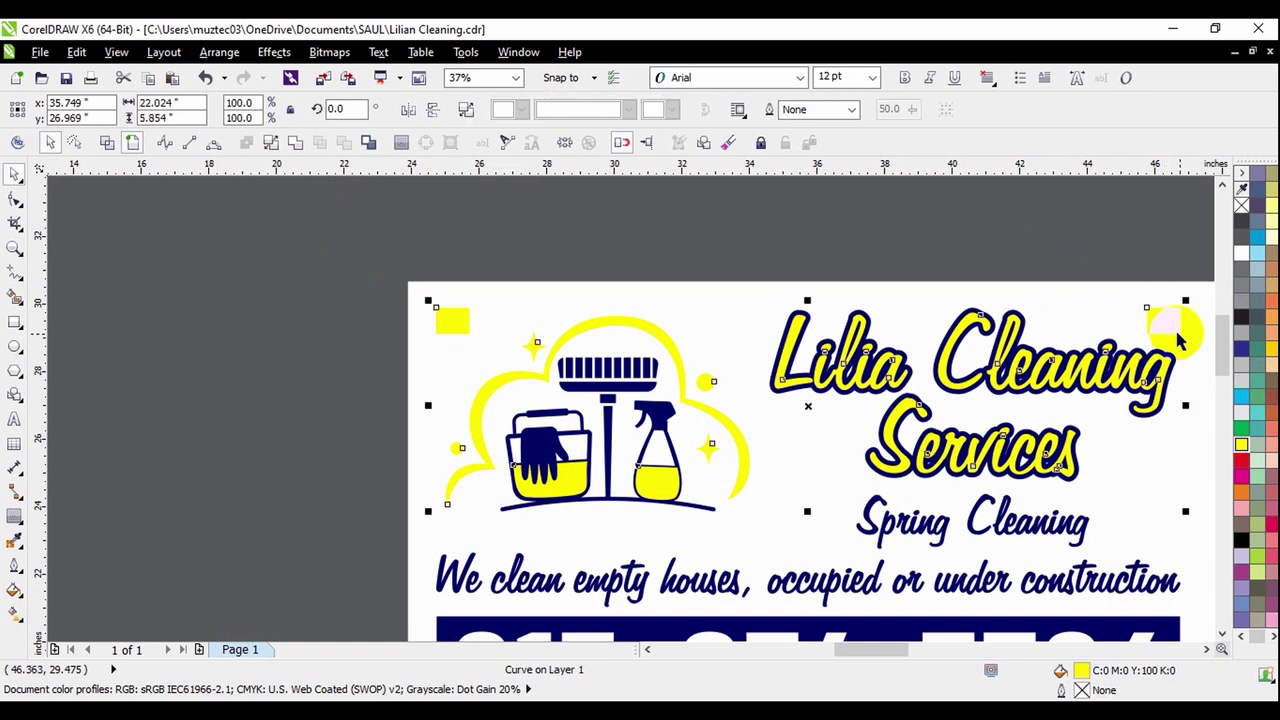
click(1240, 402)
scroll(752, 296, down, 2)
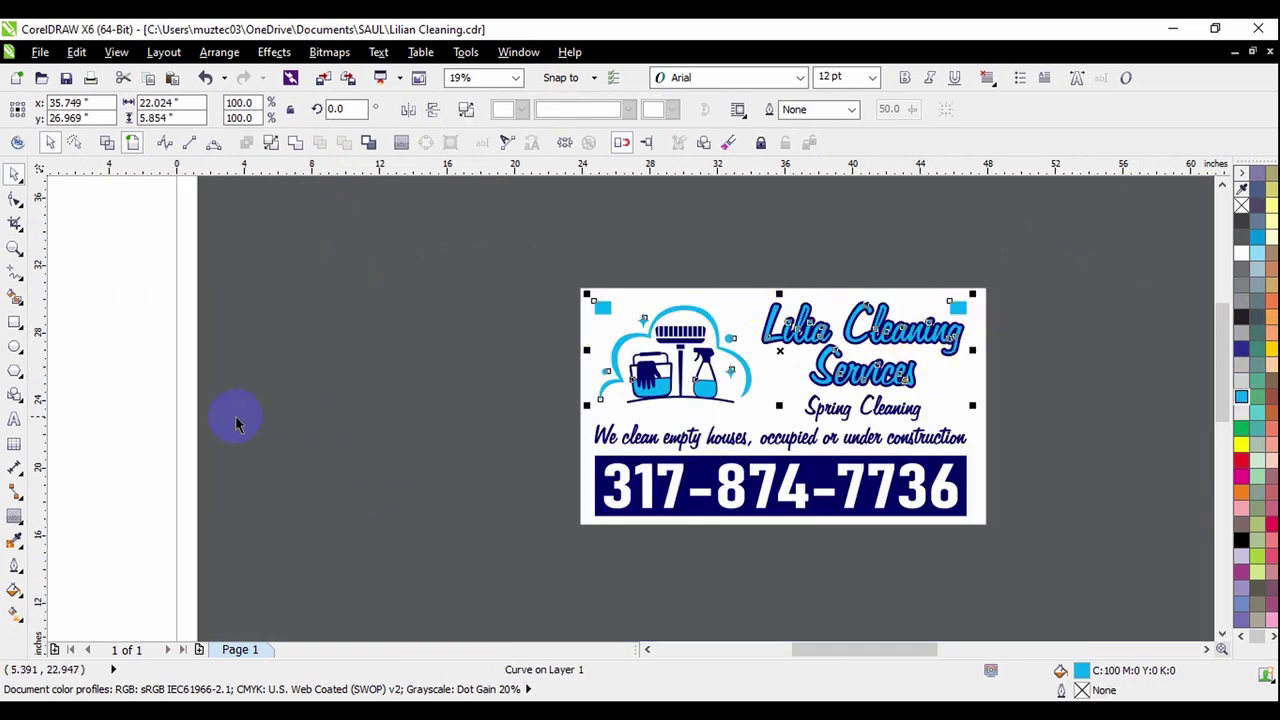
click(151, 421)
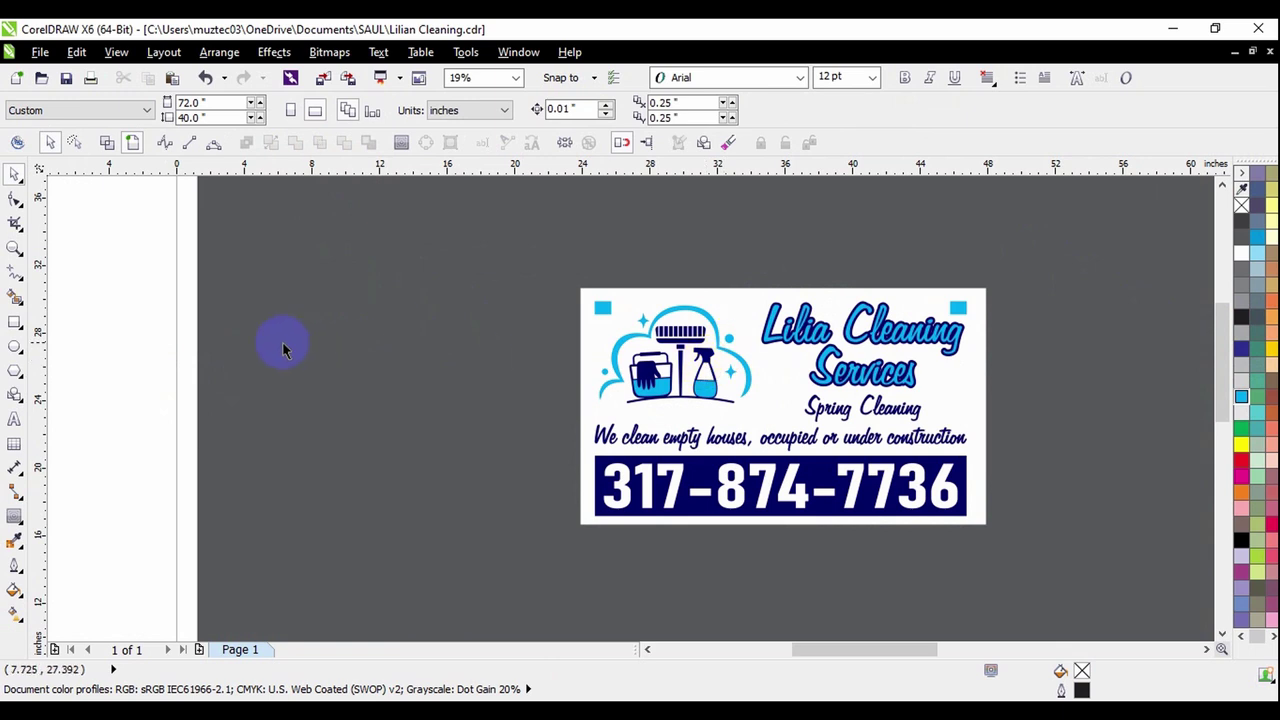
- Paste the copied corner rectangles onto the sign and select them together with the dark blue artwork
right_click(147, 361)
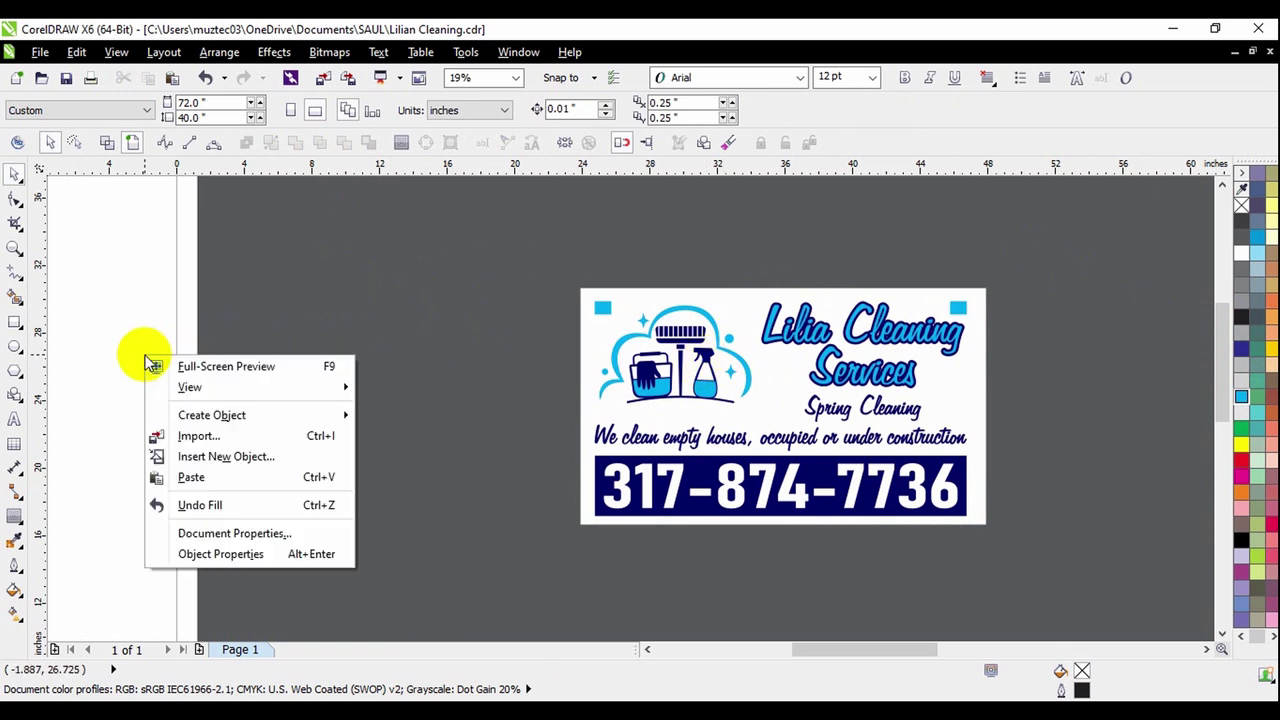
click(197, 477)
scroll(640, 320, up, 2)
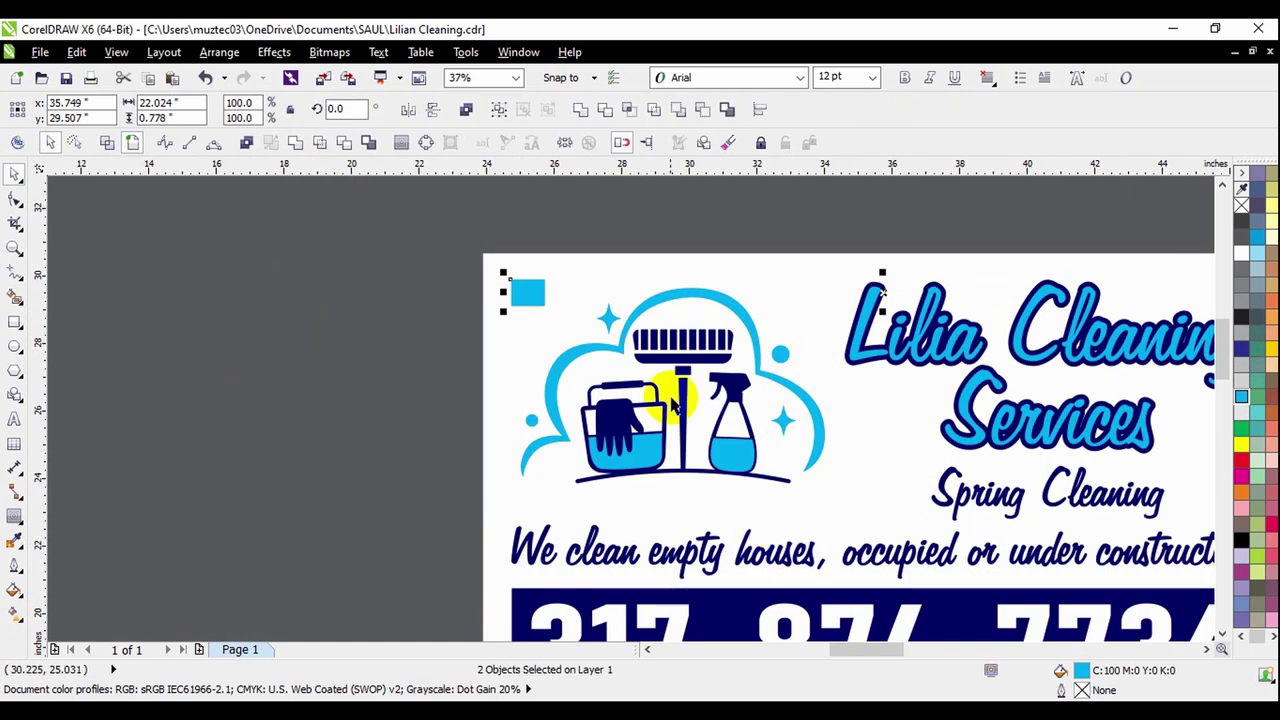
scroll(672, 393, down, 2)
scroll(963, 378, up, 2)
scroll(829, 378, up, 6)
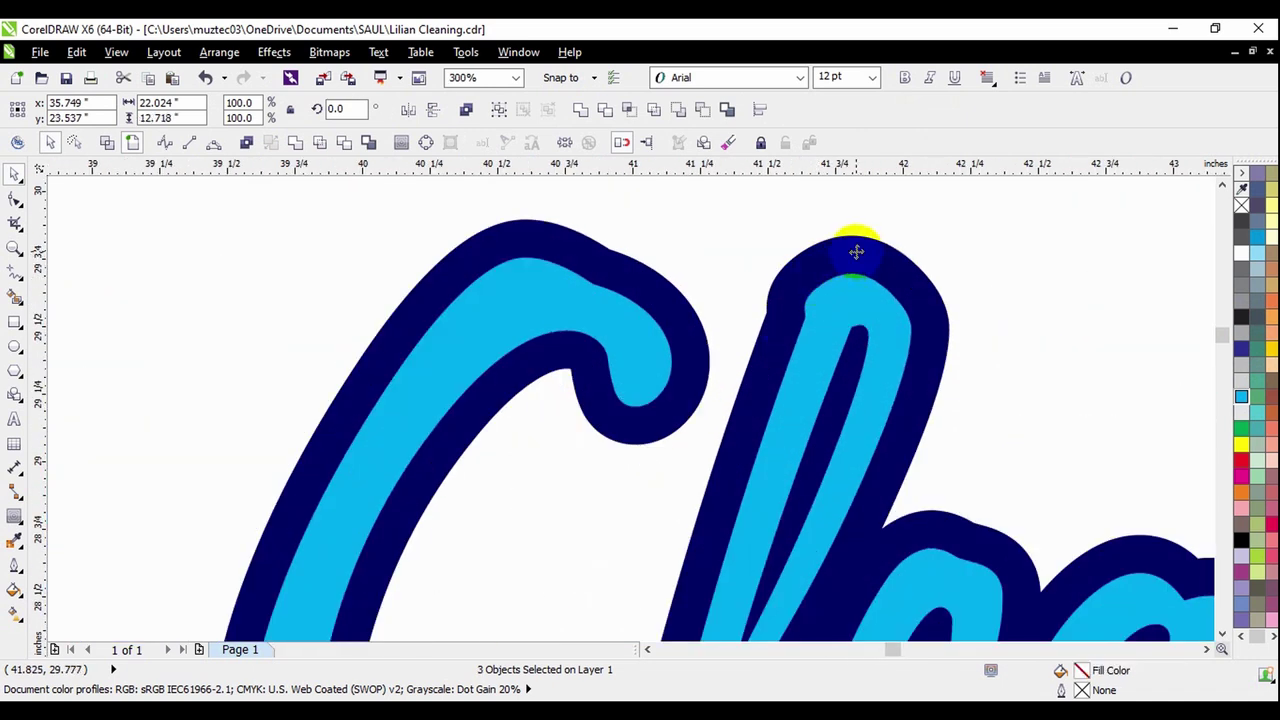
scroll(856, 252, down, 6)
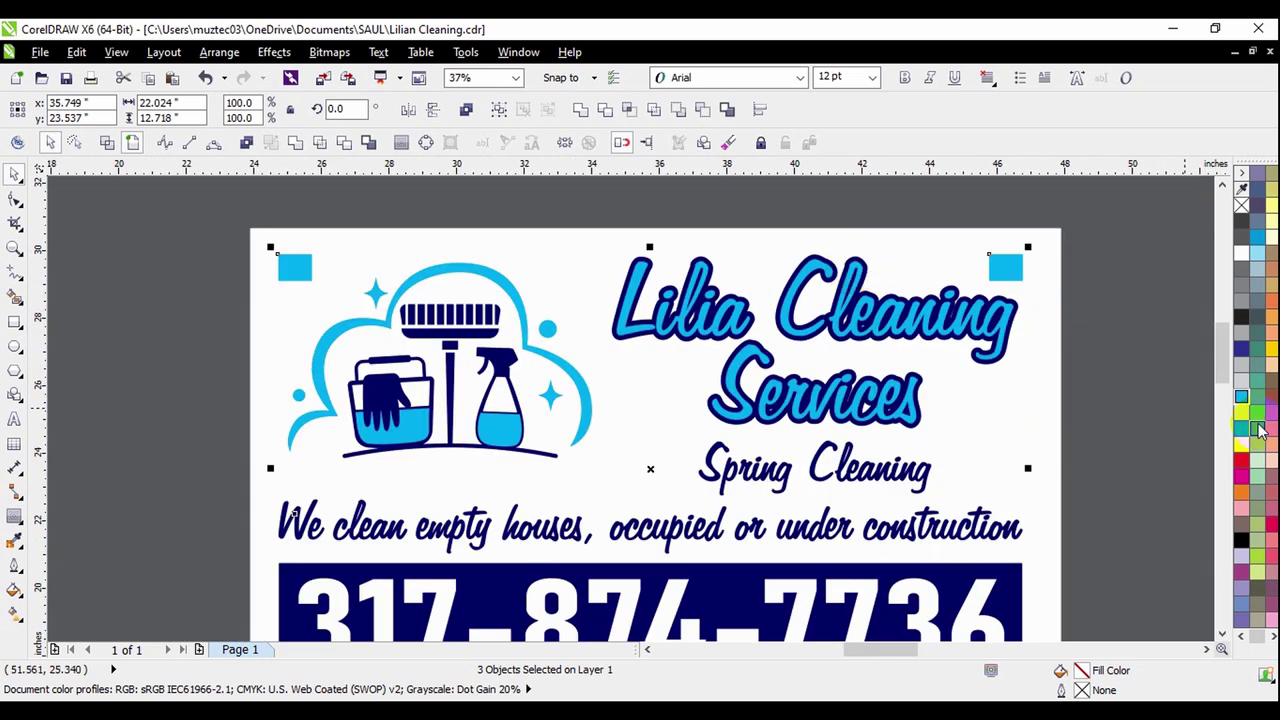
- Fill the selected artwork and corner rectangles with blue (C:100 M:100 Y:0 K:0), weld them into one curve and deselect
click(1245, 353)
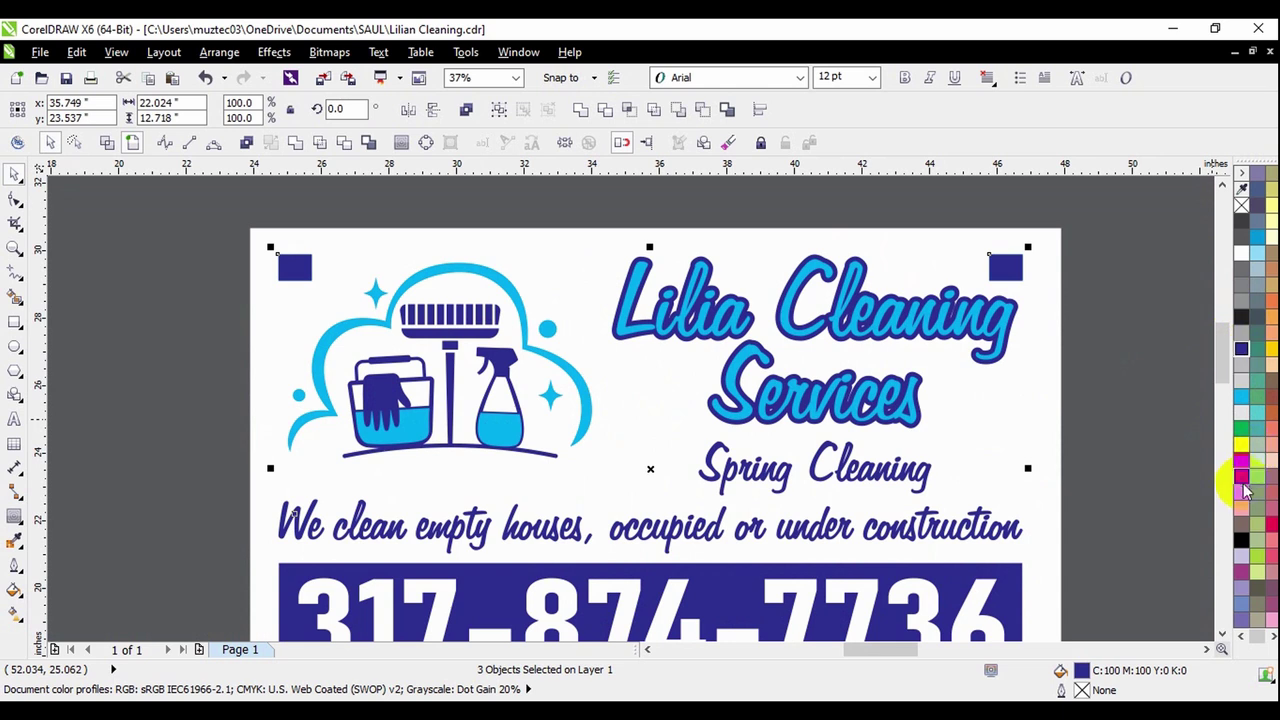
click(1242, 461)
click(1241, 349)
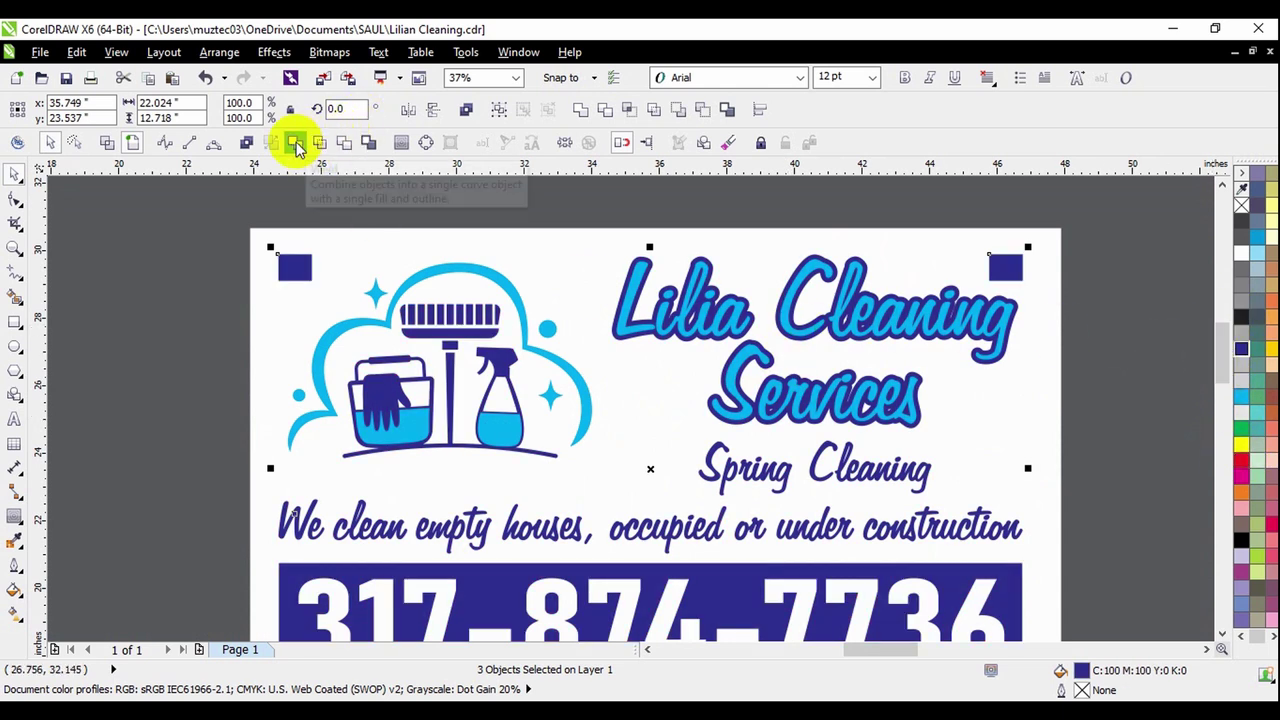
click(293, 141)
scroll(722, 337, down, 2)
click(357, 371)
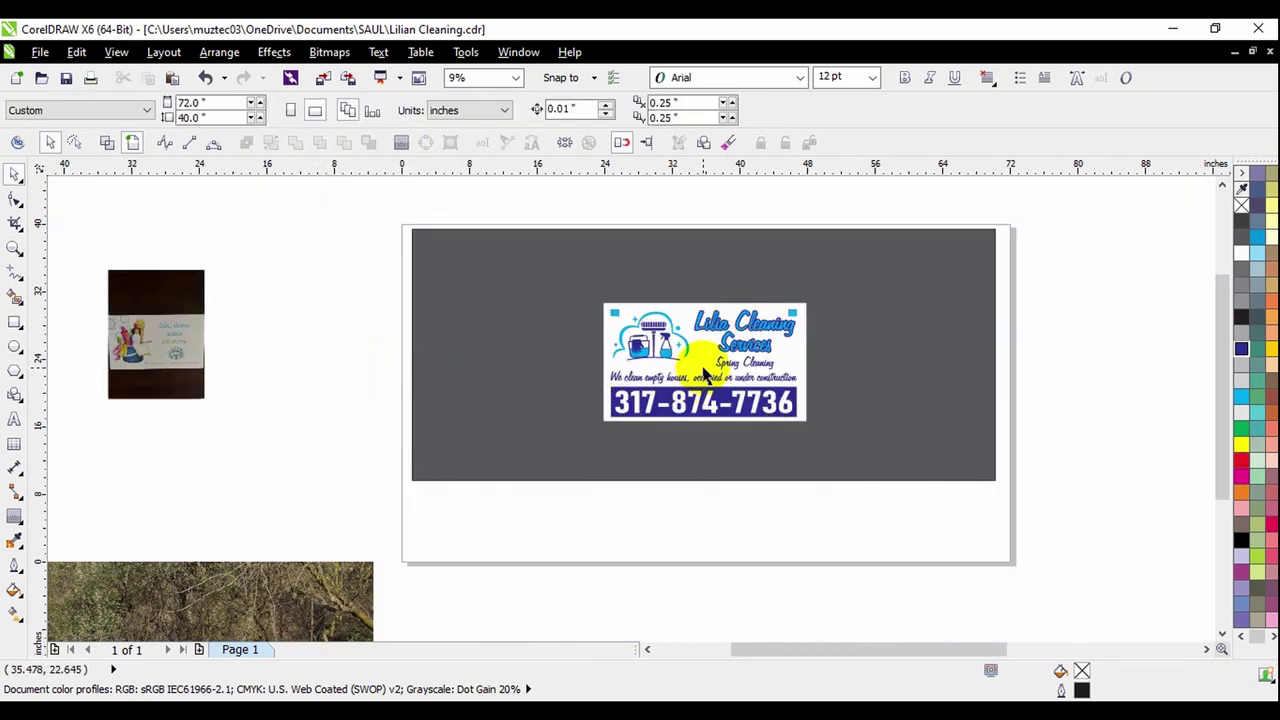
- Move the blue and cyan layers apart to inspect each one, and undo both moves
scroll(700, 366, up, 1)
drag(612, 441, 271, 441)
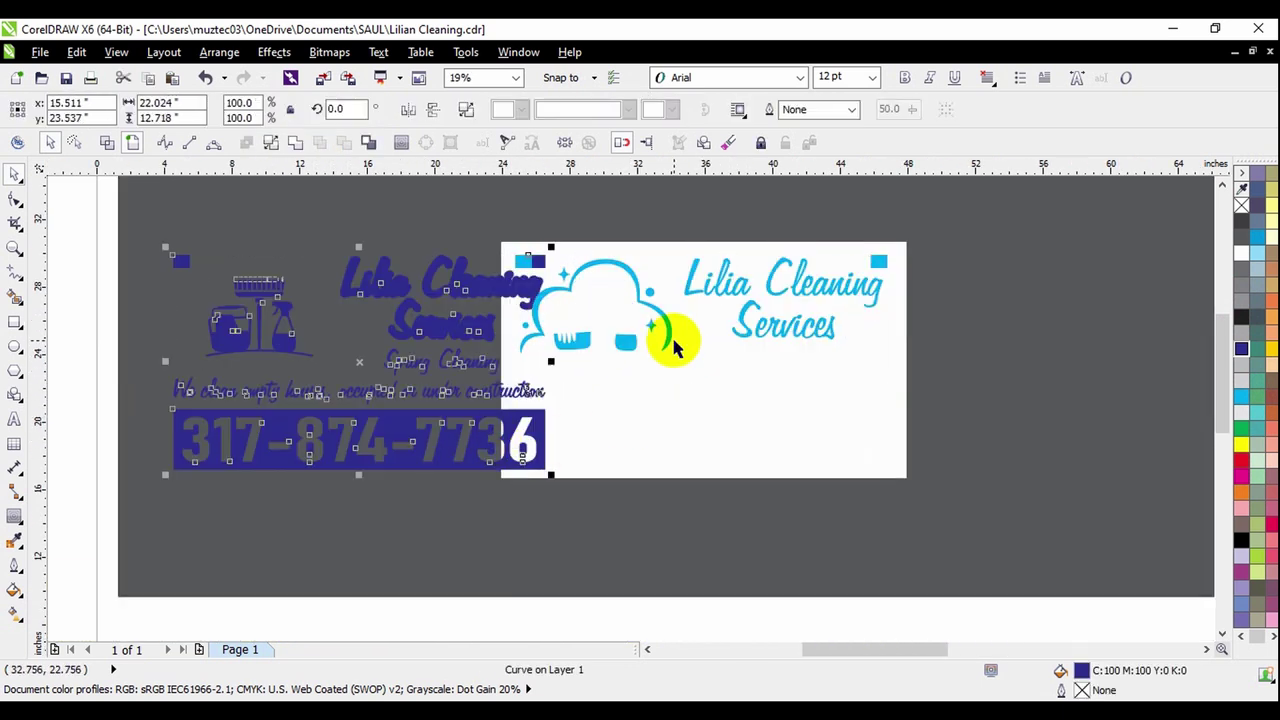
drag(668, 332, 845, 332)
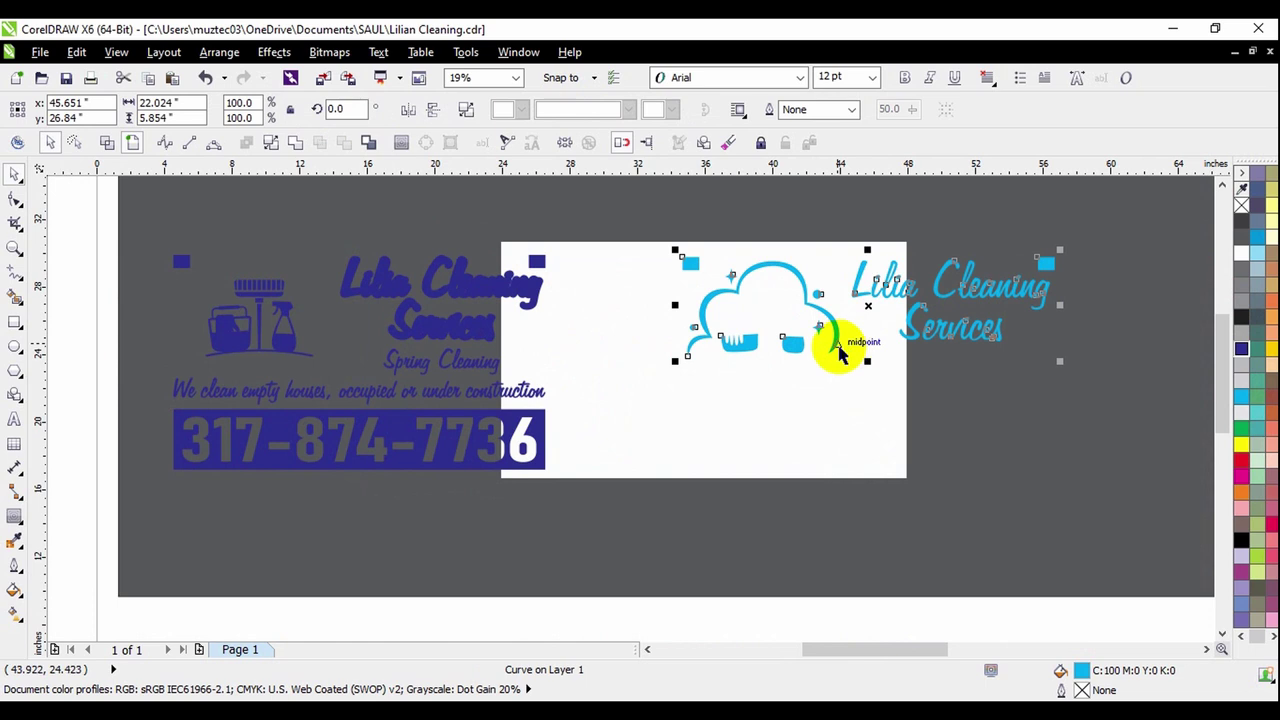
key(ctrl+z)
key(ctrl+z)
- Delete the earlier cyan and dark blue separation layouts beside the page
scroll(640, 352, down, 2)
click(634, 489)
scroll(634, 489, down, 1)
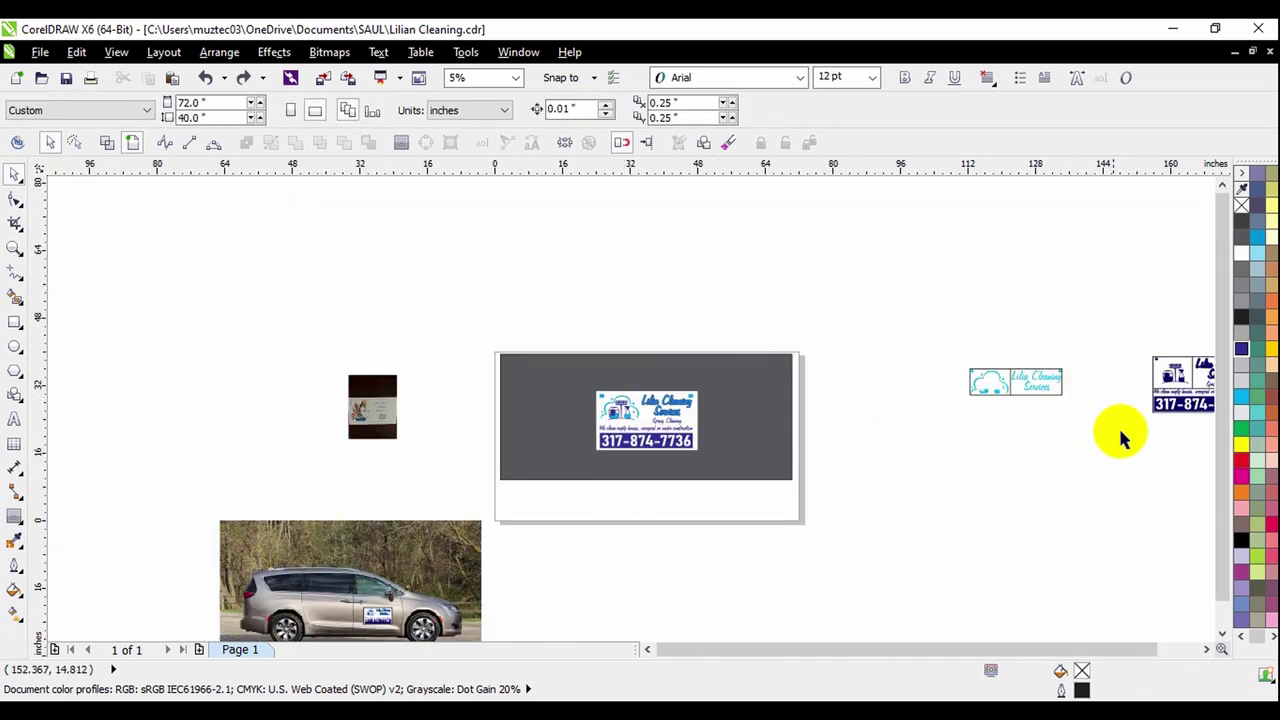
scroll(1100, 406, up, 1)
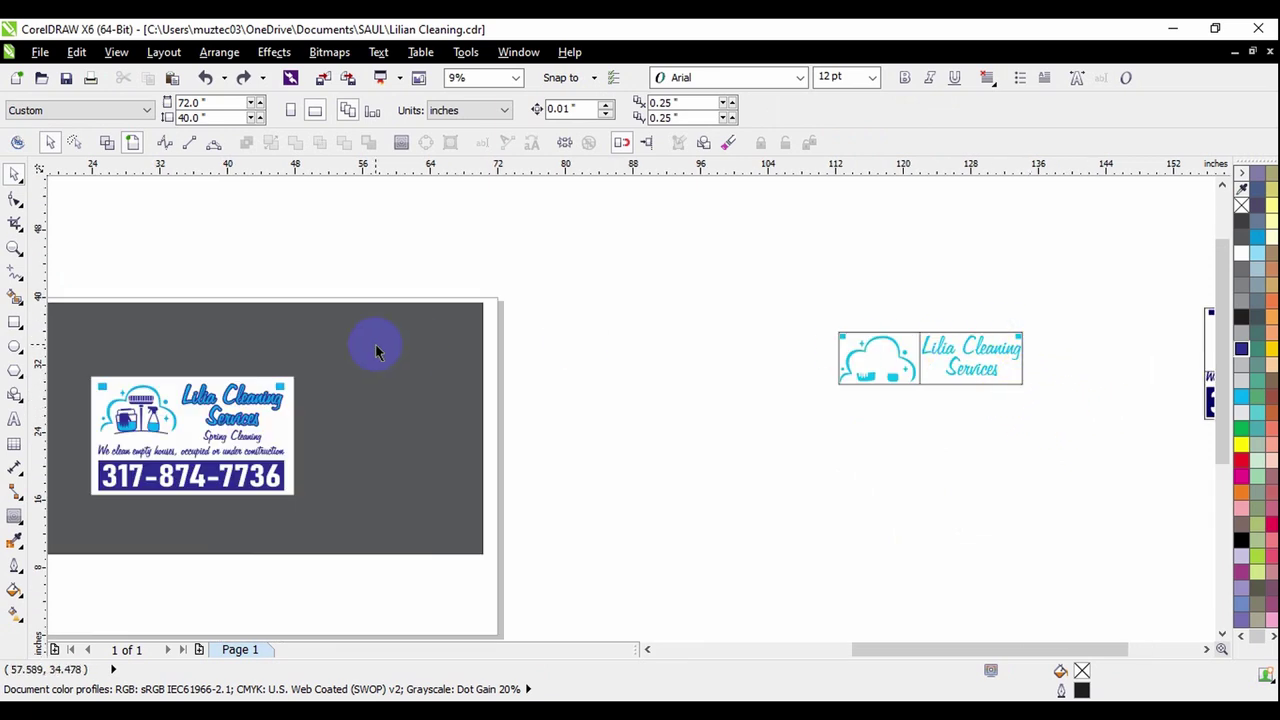
click(15, 328)
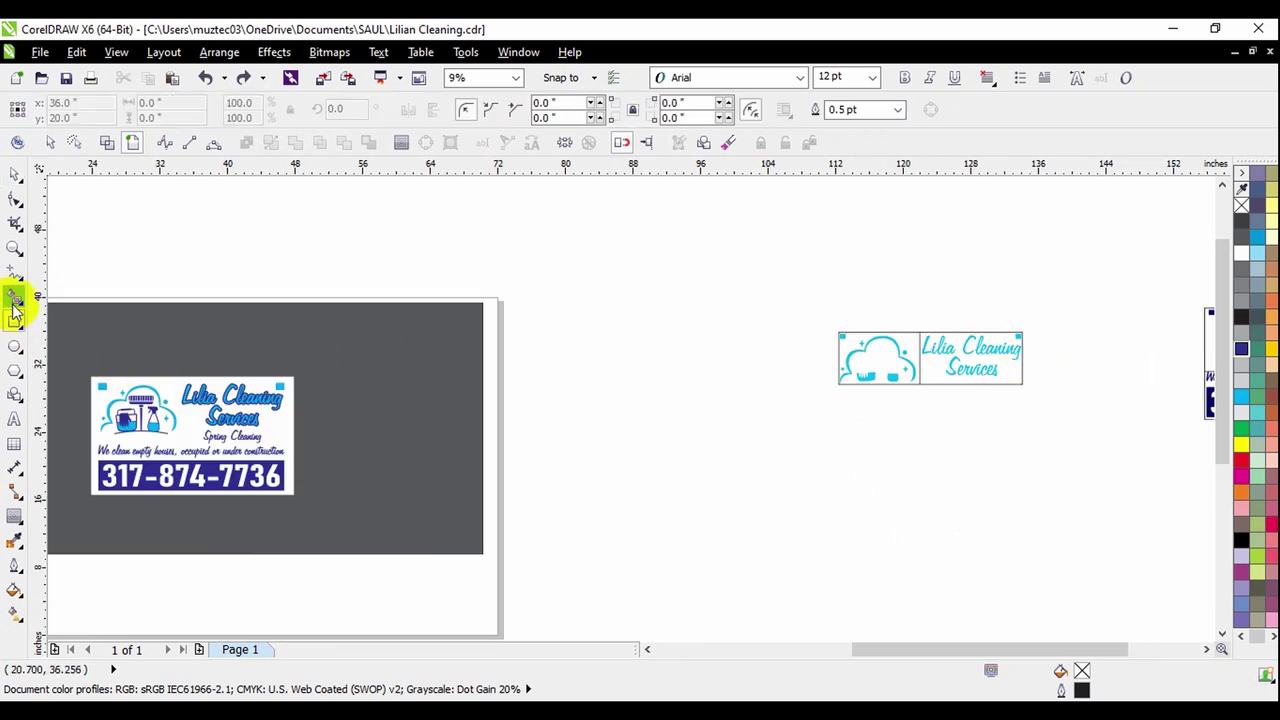
click(15, 174)
scroll(543, 309, down, 1)
drag(609, 263, 1075, 428)
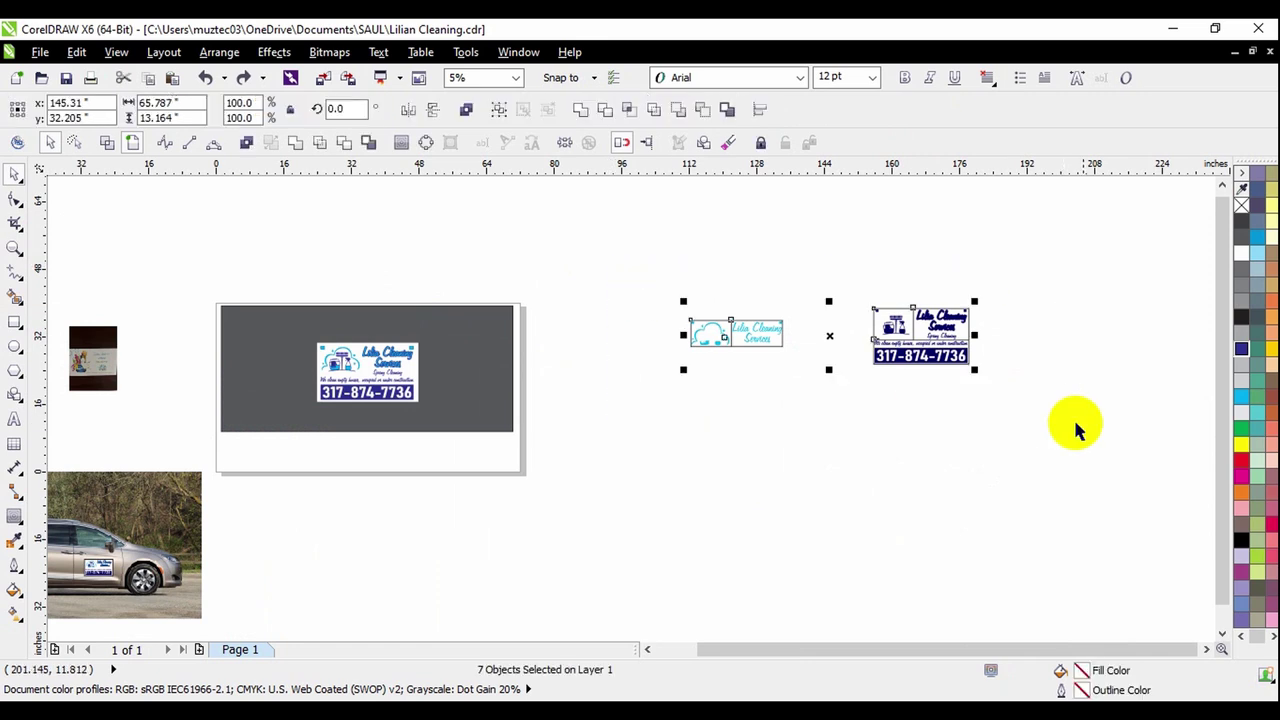
key(Delete)
- Place the complete sign in the empty area beside the page and pull its white background rectangle away from the artwork
drag(277, 280, 425, 445)
drag(418, 386, 893, 452)
click(749, 421)
click(734, 469)
scroll(740, 420, up, 3)
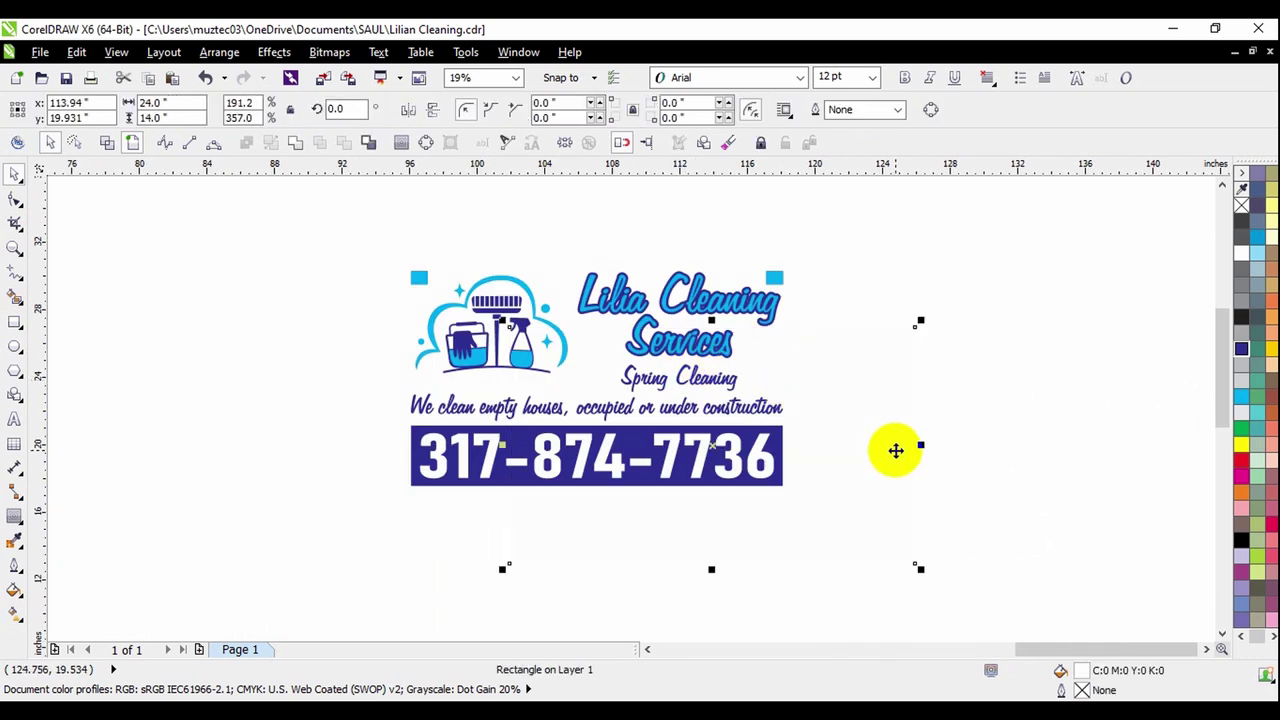
key(Escape)
- Move the welded blue artwork sideways so it stands beside the cyan artwork without overlapping
scroll(620, 397, down, 2)
drag(609, 420, 814, 414)
key(Escape)
scroll(560, 333, up, 2)
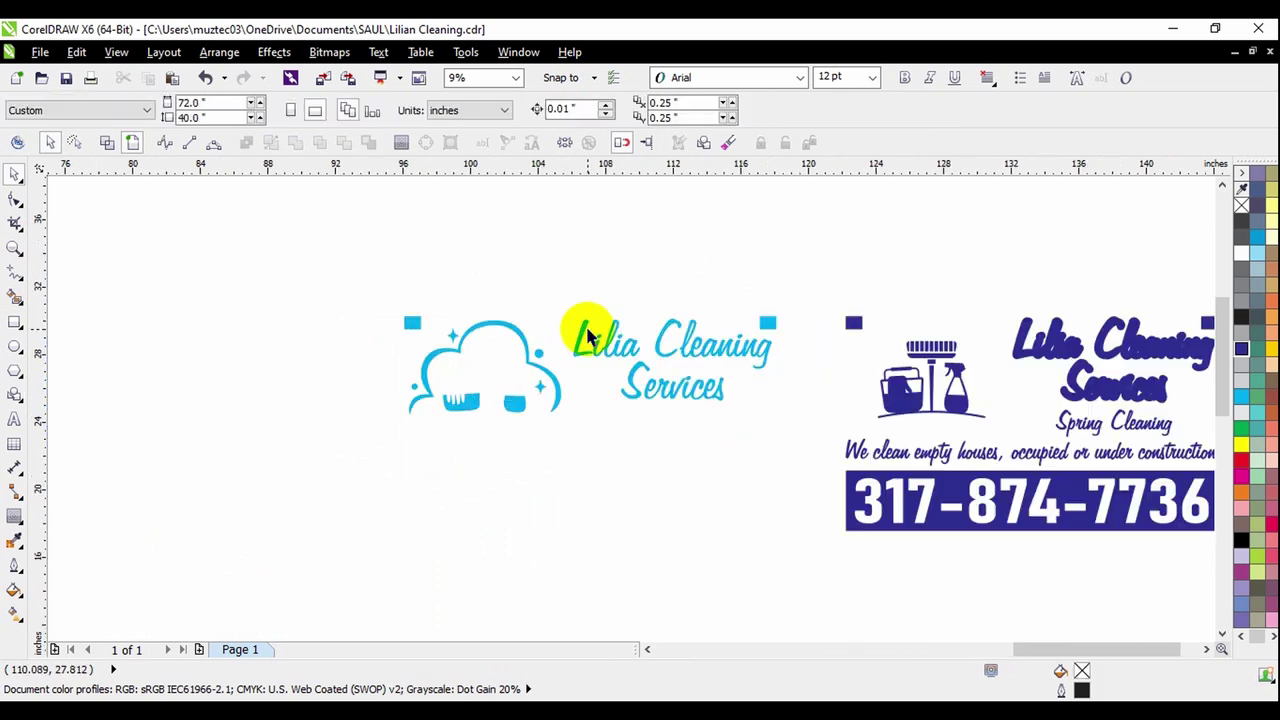
scroll(477, 334, up, 2)
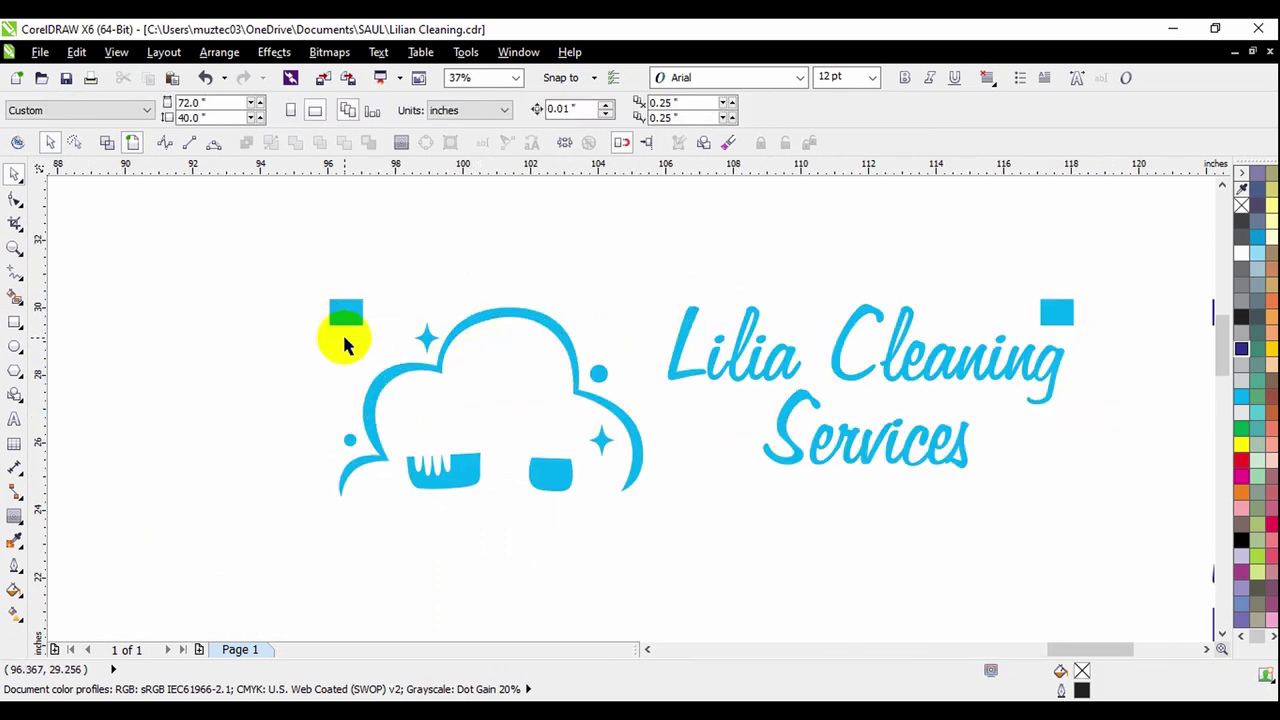
- Draw a rectangular frame about 23.4 by 14.1 inches around the blue artwork
click(15, 318)
scroll(214, 323, down, 4)
scroll(337, 303, up, 2)
drag(298, 244, 695, 481)
click(18, 178)
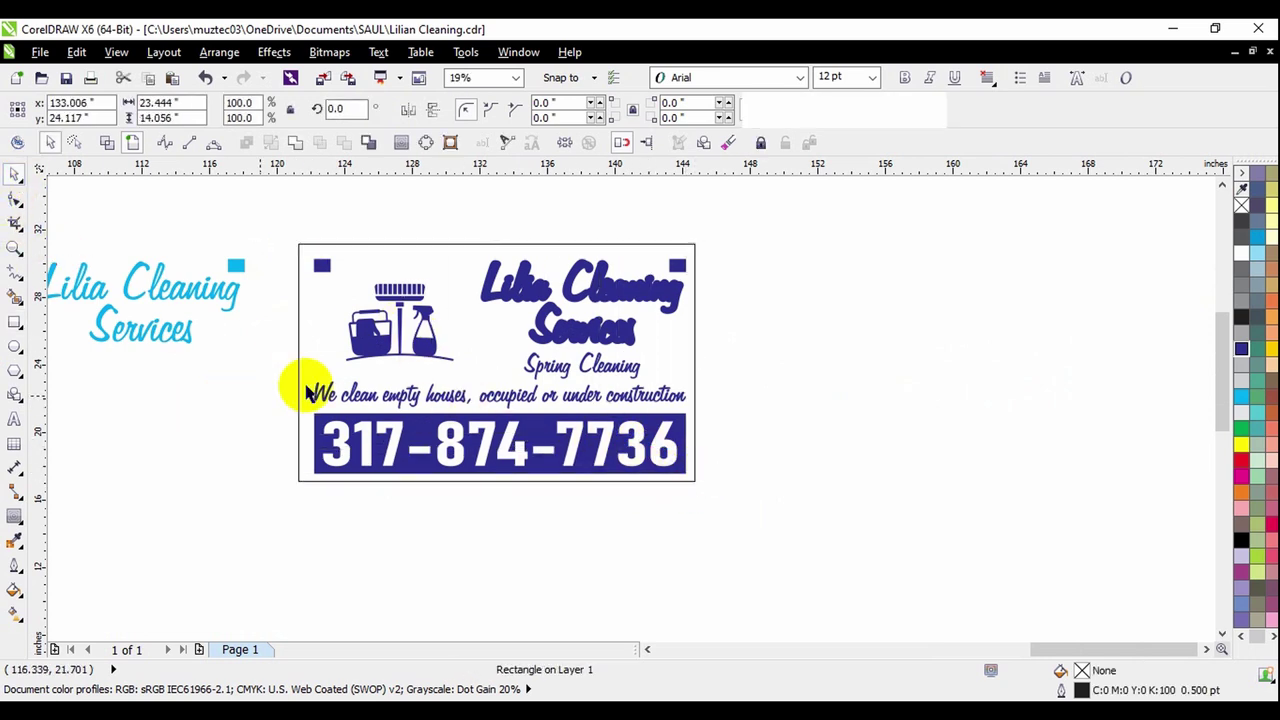
- Narrow the frame to about 23.08 inches wide and bring its upper and lower edges closer to the blue artwork
scroll(293, 362, up, 2)
drag(292, 368, 303, 374)
key(Escape)
scroll(471, 457, down, 2)
click(531, 302)
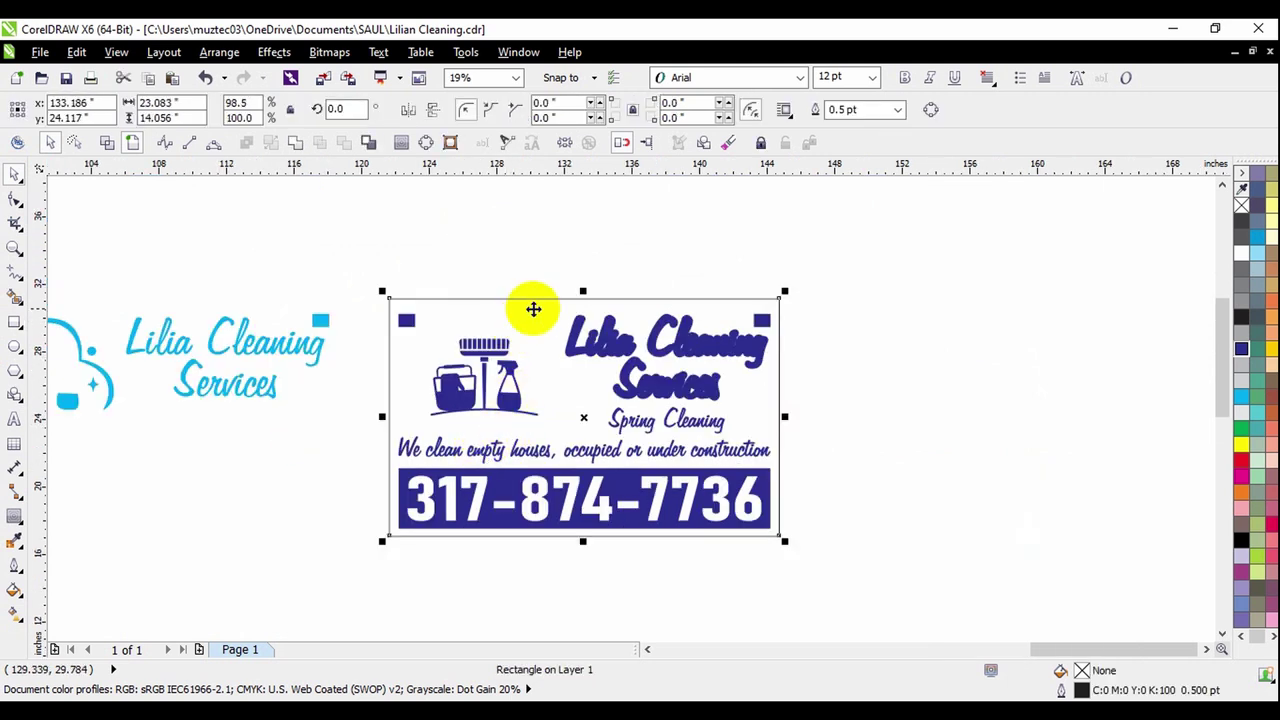
scroll(531, 304, up, 2)
mouse_move(629, 289)
mouse_down()
mouse_move(629, 300)
mouse_move(634, 280)
mouse_up()
key(Escape)
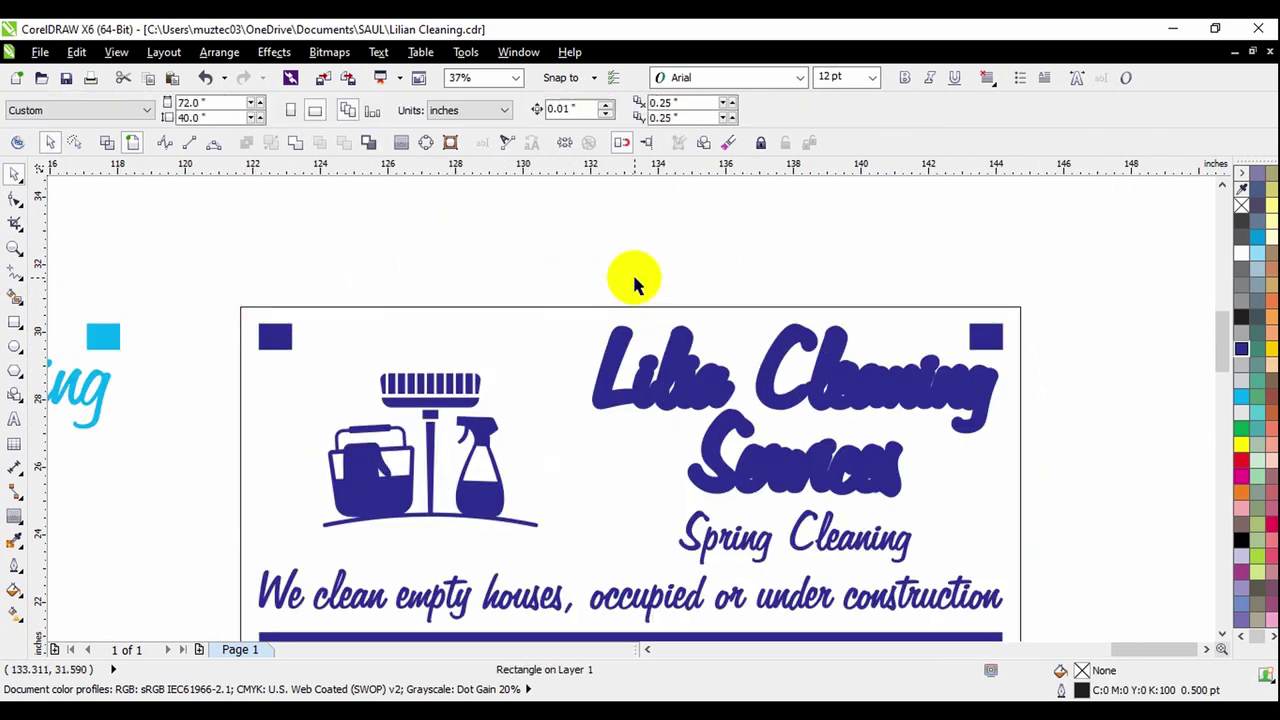
scroll(634, 280, down, 2)
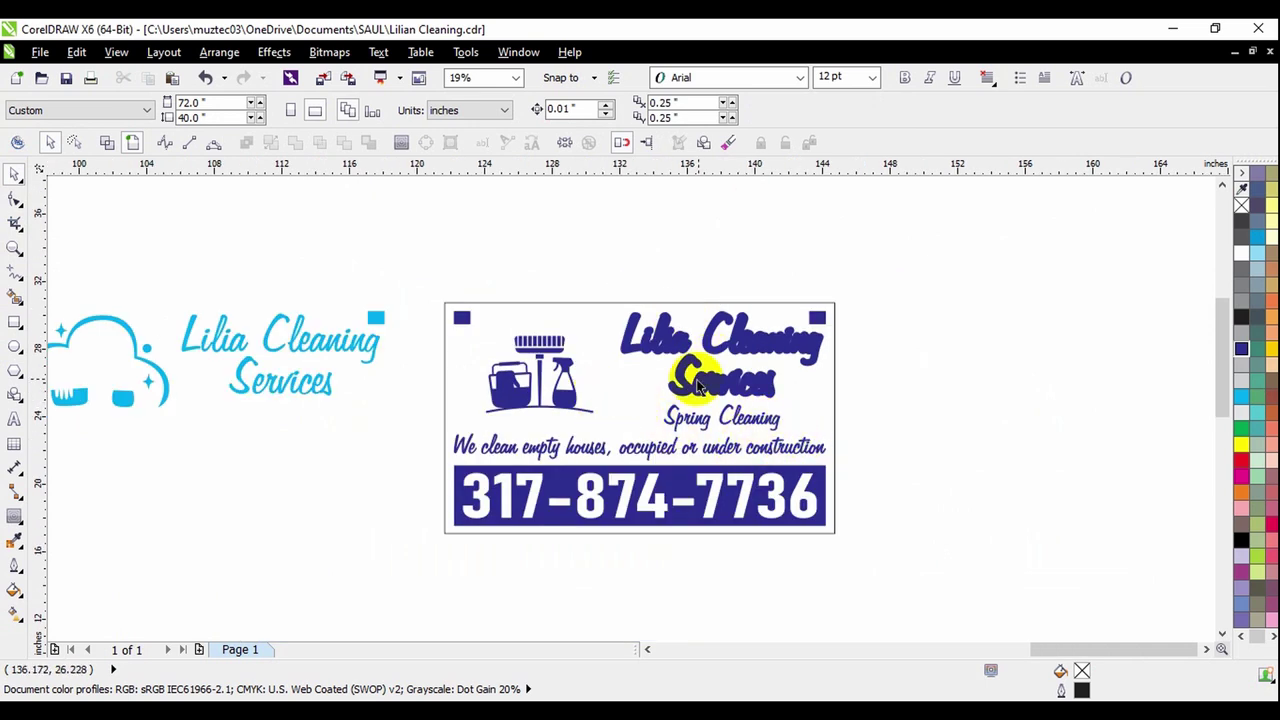
scroll(568, 404, up, 2)
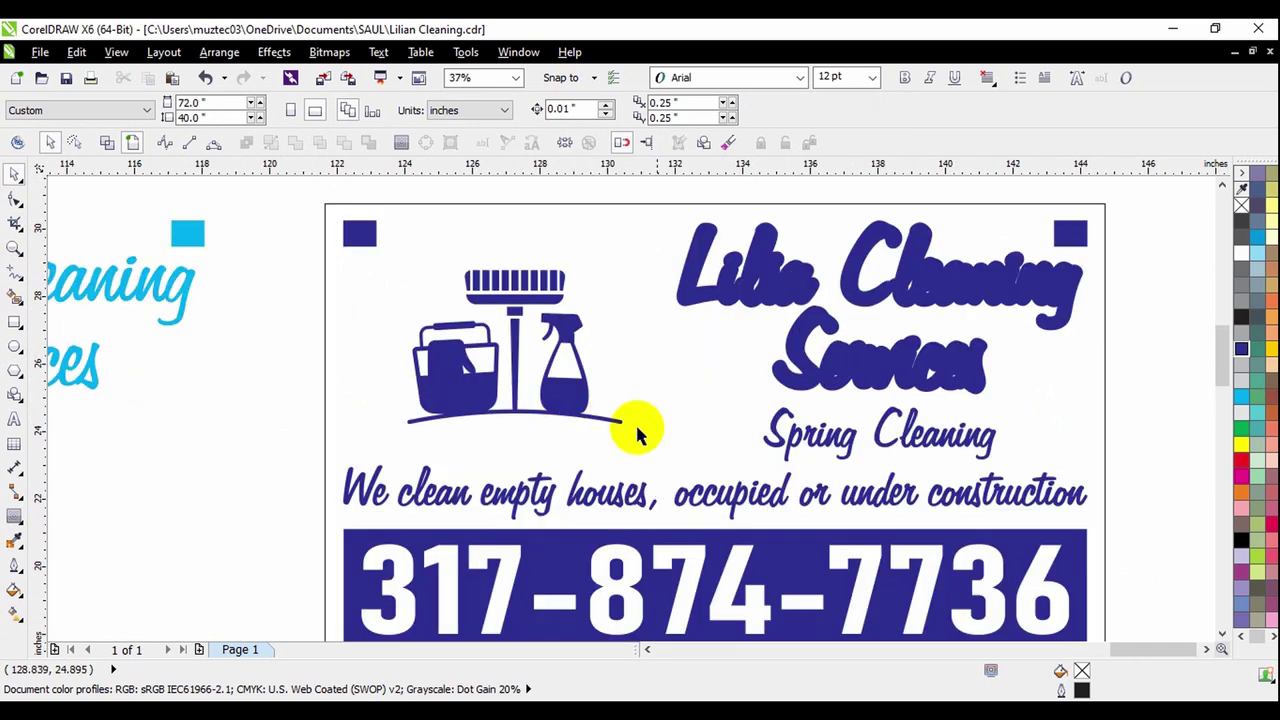
scroll(634, 410, down, 2)
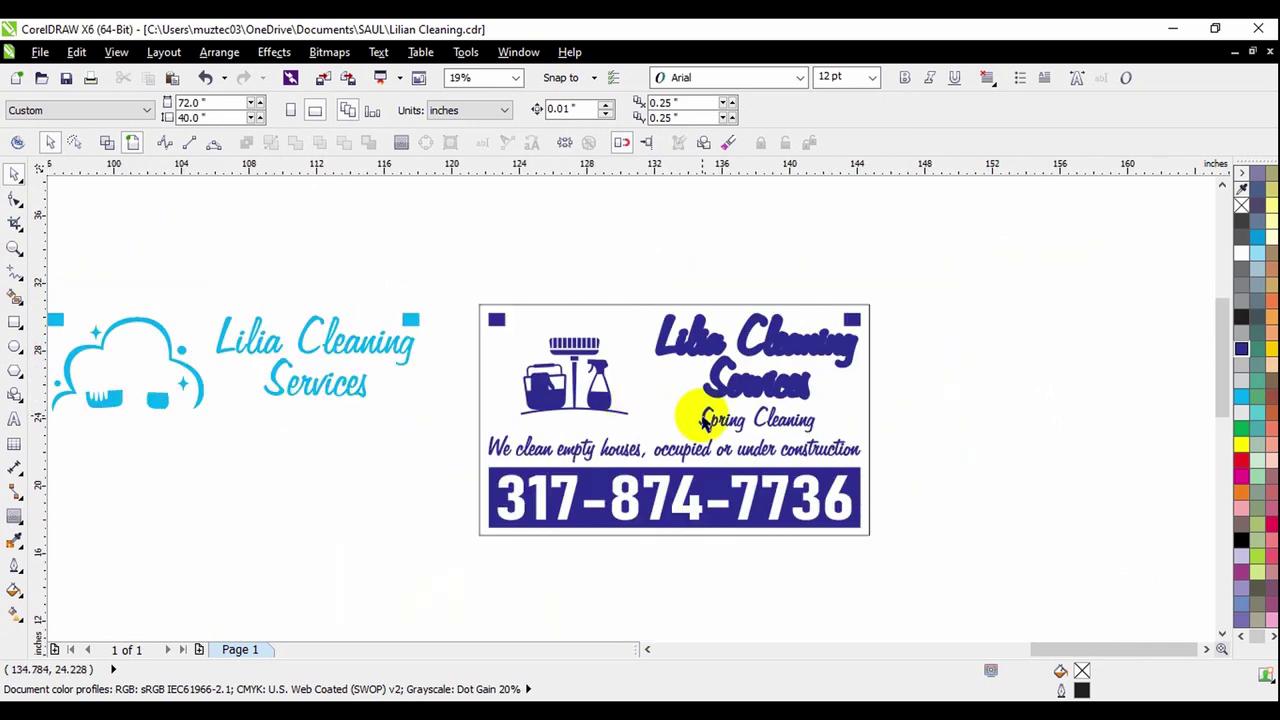
- Draw a horizontal 2-point line about 23.08 inches long across the frame, between the tagline and the phone number bar
click(19, 280)
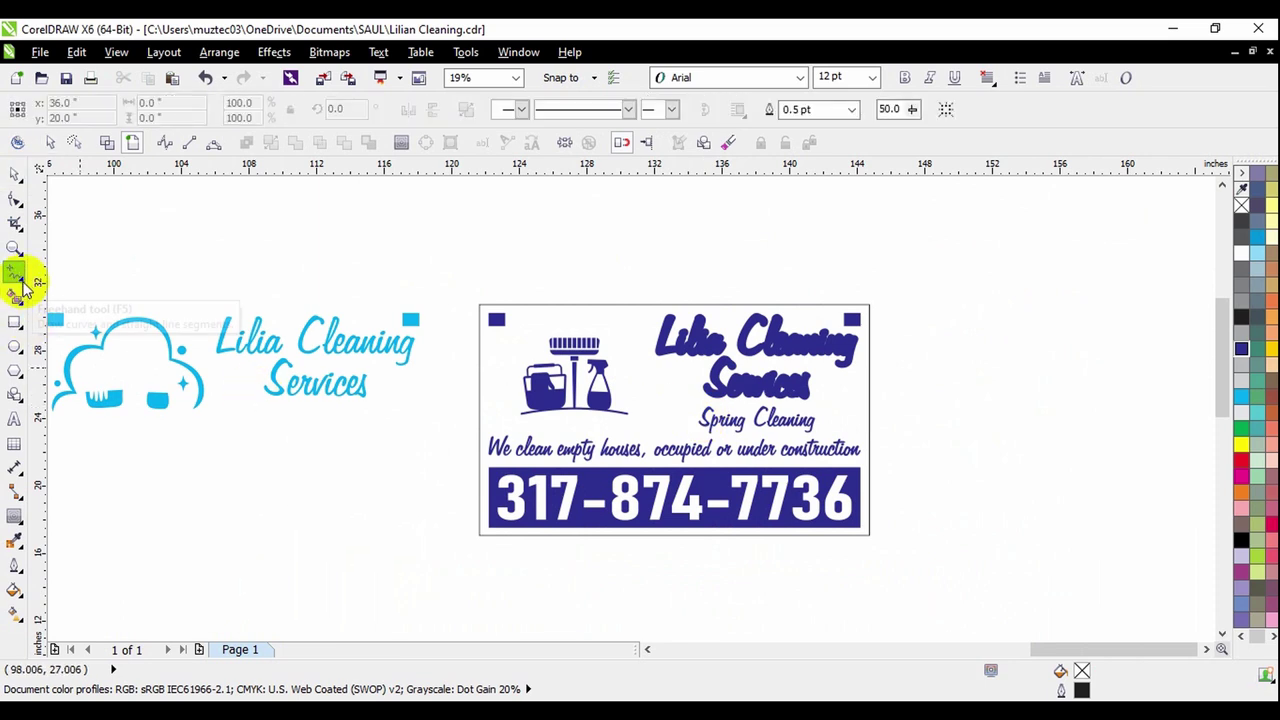
click(24, 284)
click(68, 294)
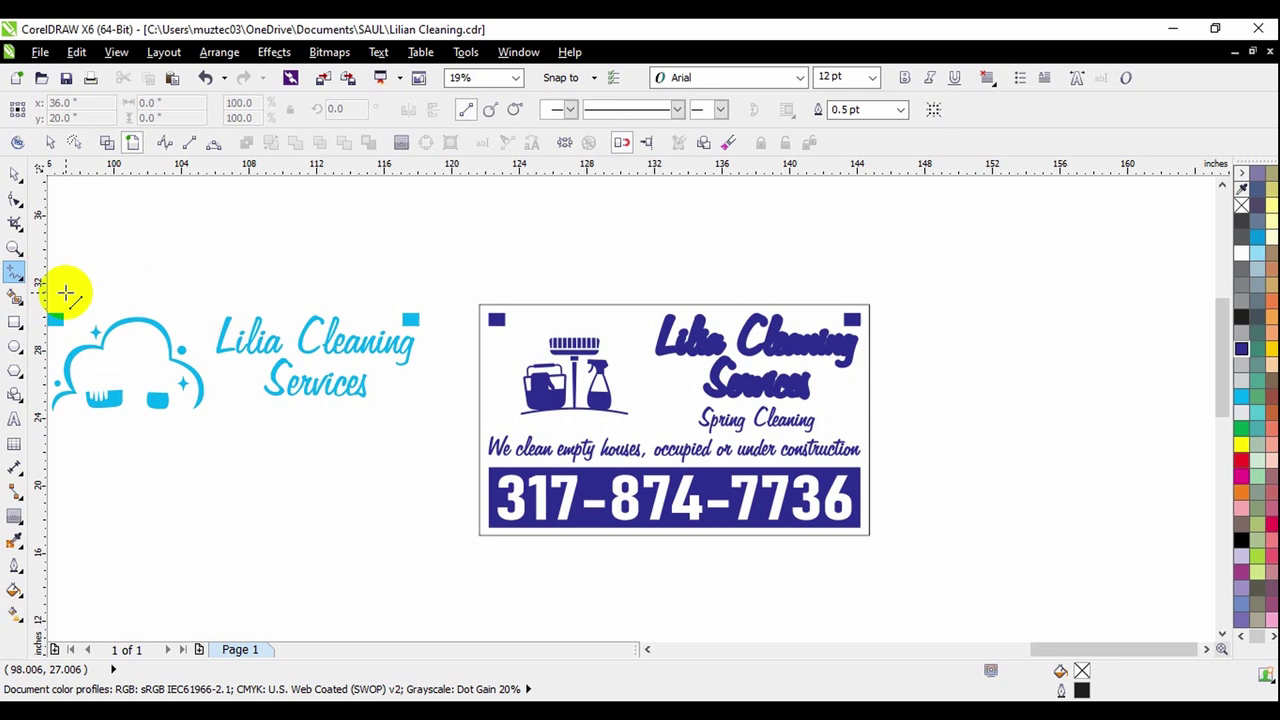
scroll(555, 487, up, 2)
scroll(372, 457, down, 2)
drag(377, 451, 775, 452)
scroll(451, 491, up, 4)
scroll(400, 471, down, 2)
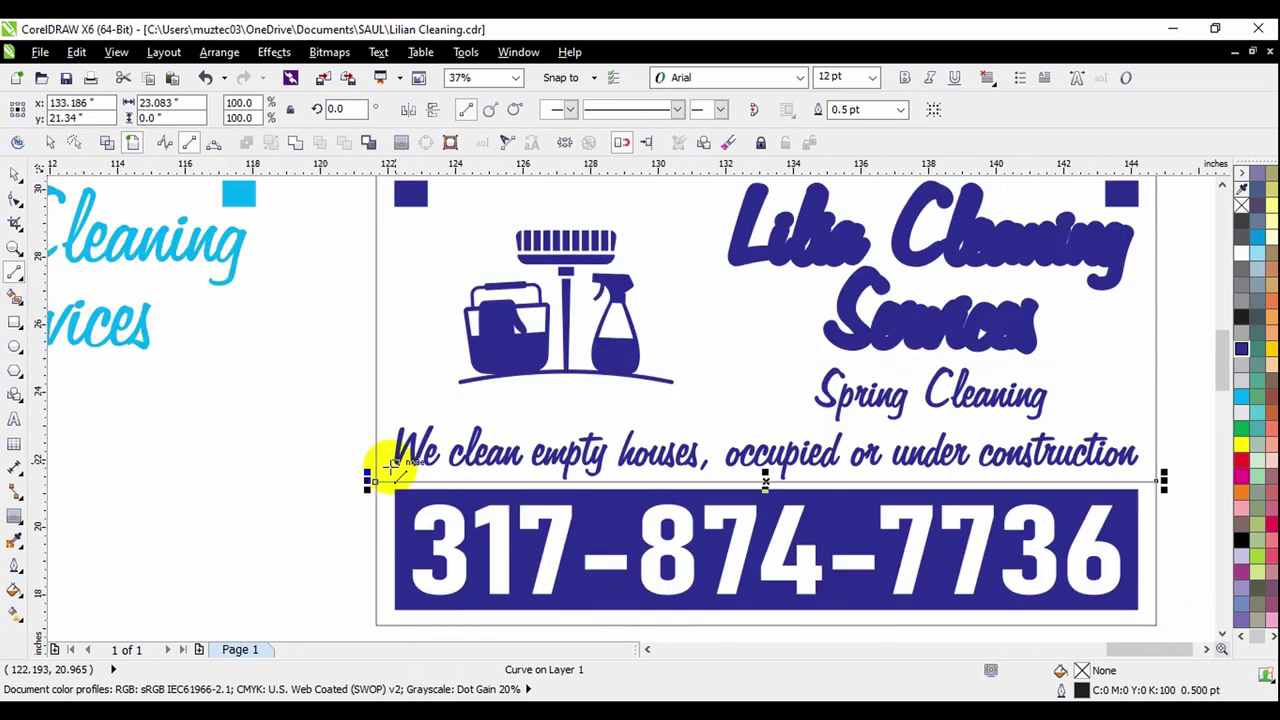
scroll(420, 418, down, 2)
scroll(555, 335, up, 2)
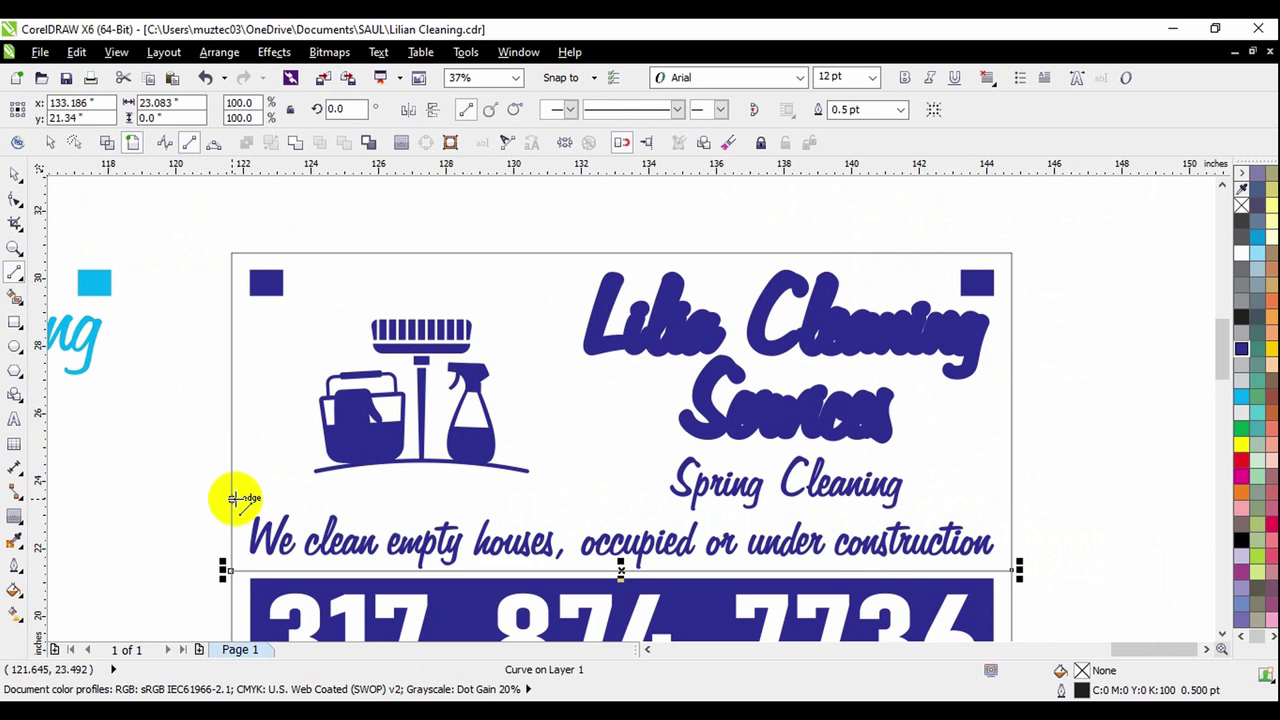
click(14, 173)
click(228, 246)
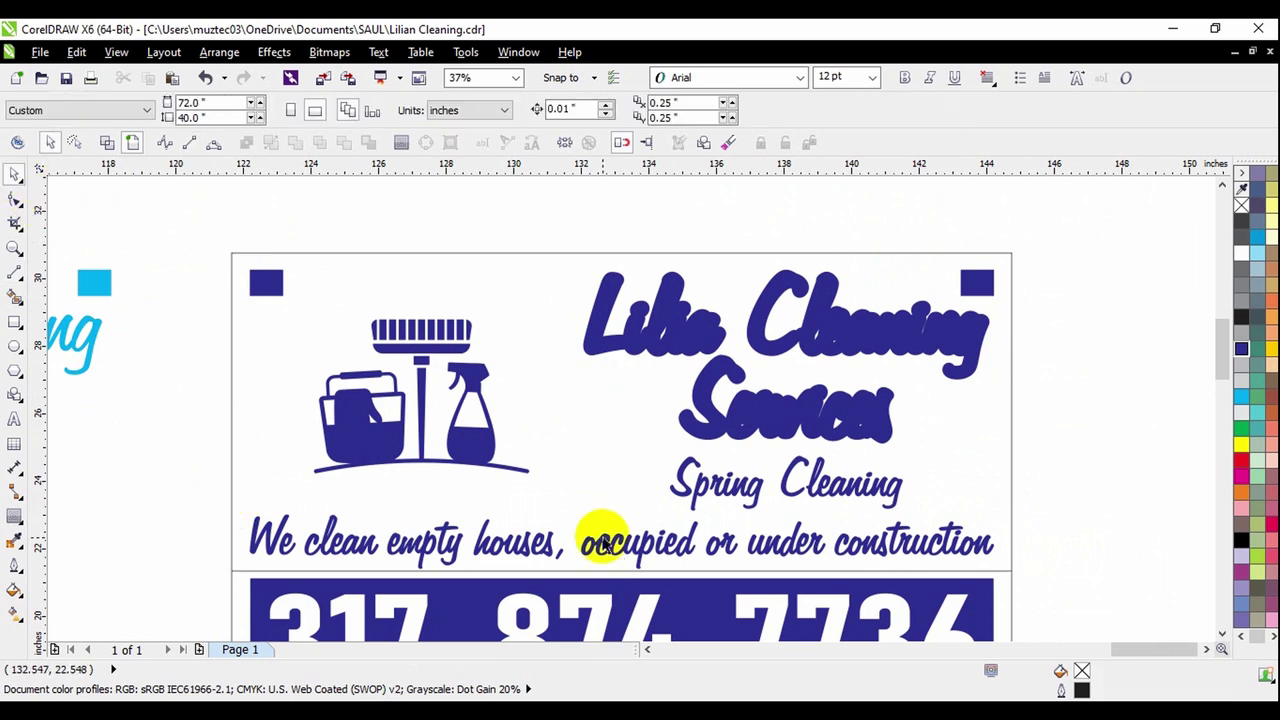
- Draw a Bézier line below the cleaning tools from the frame's side edge, slanting up past the lettering to its upper edge
click(23, 282)
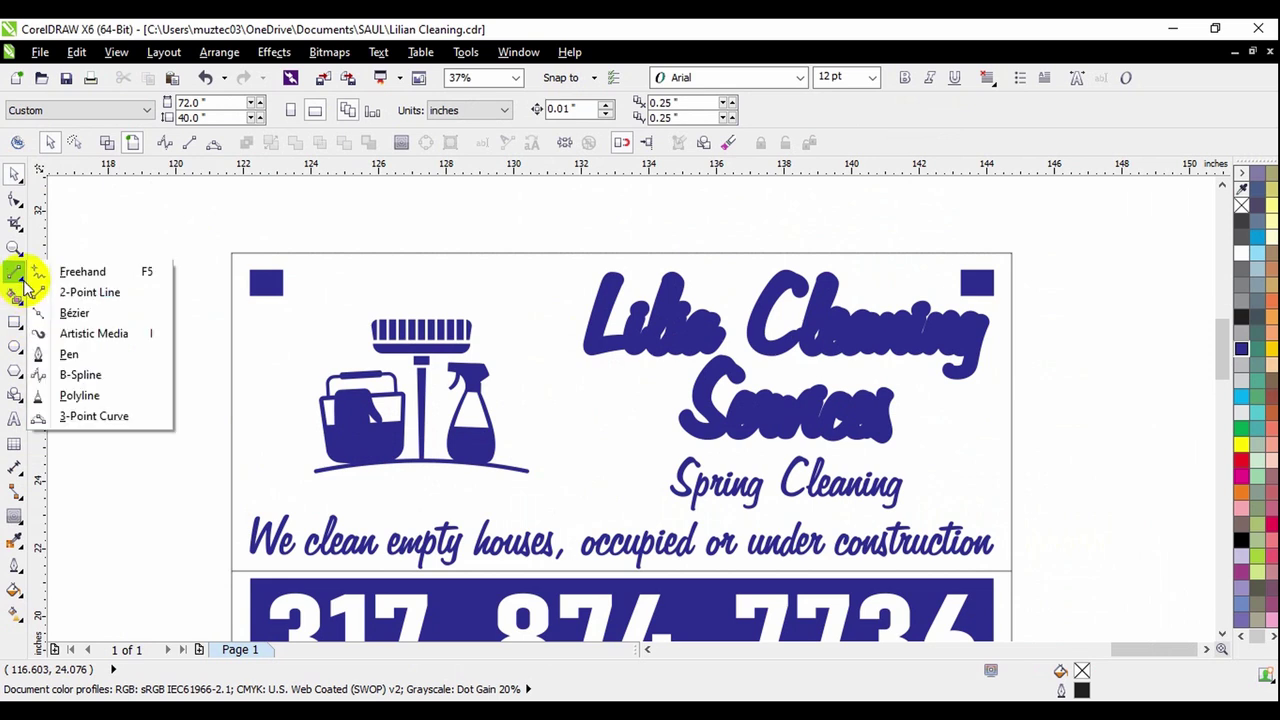
click(76, 314)
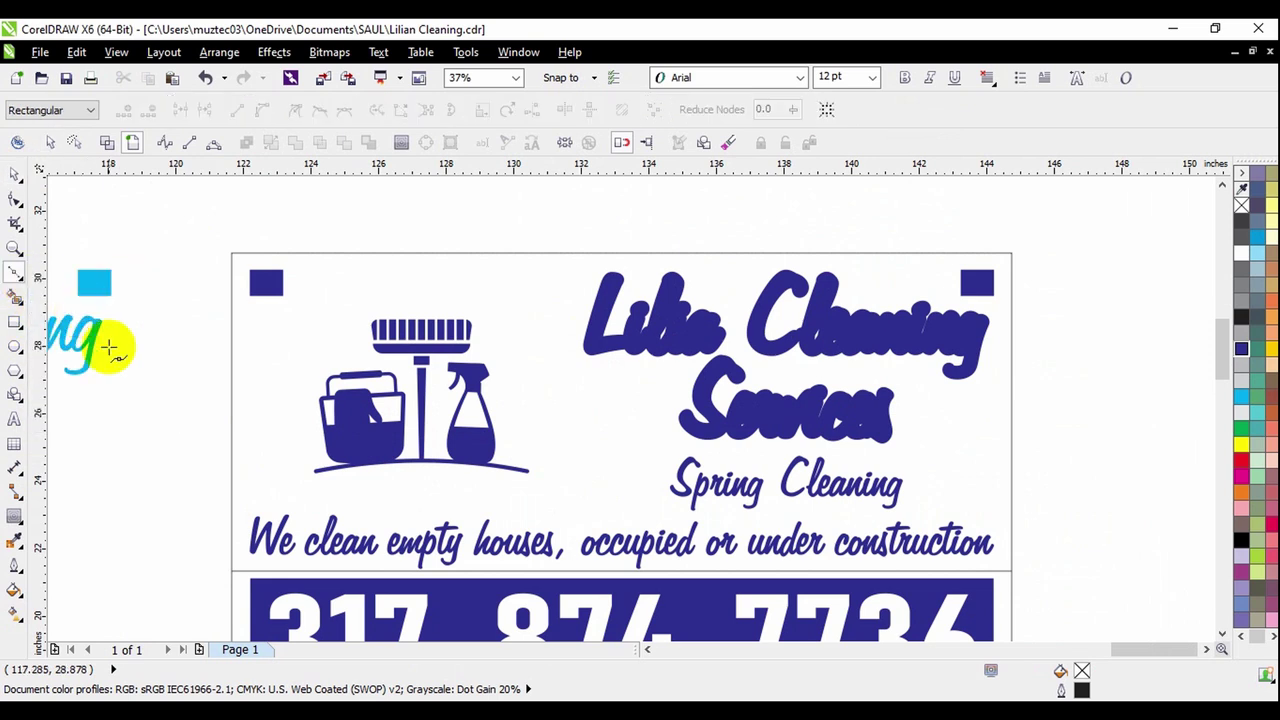
click(230, 493)
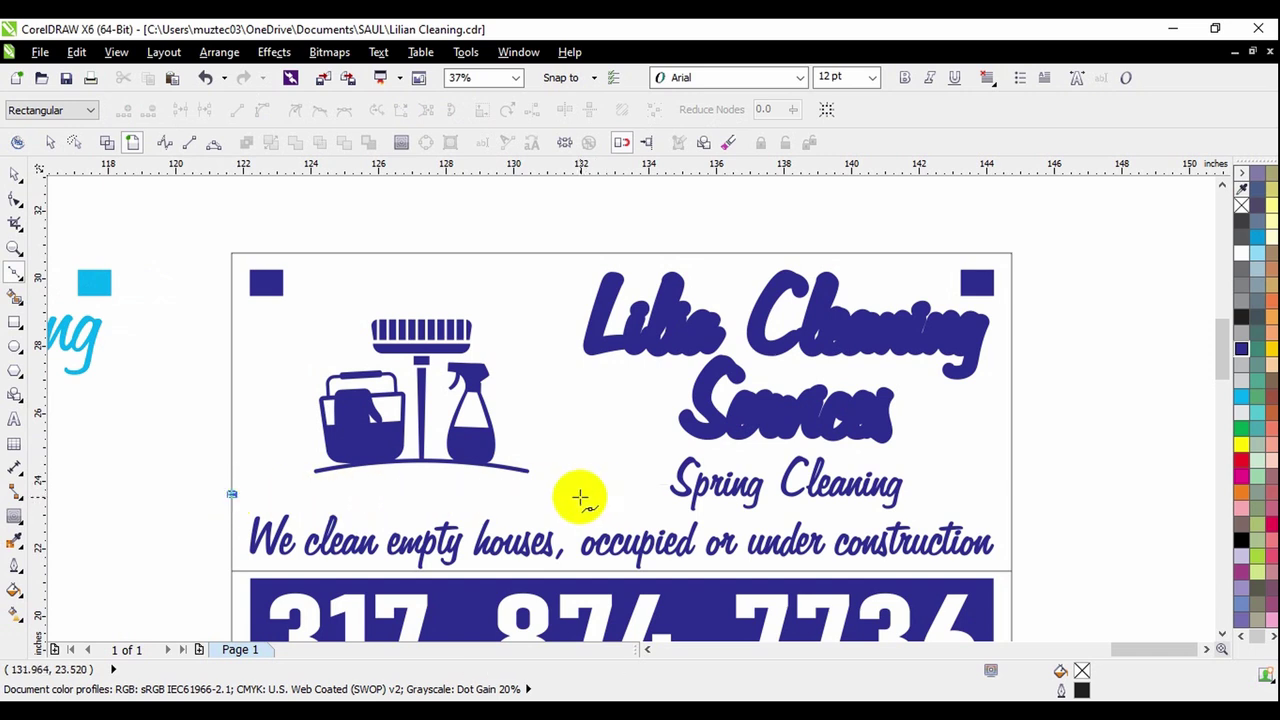
click(586, 493)
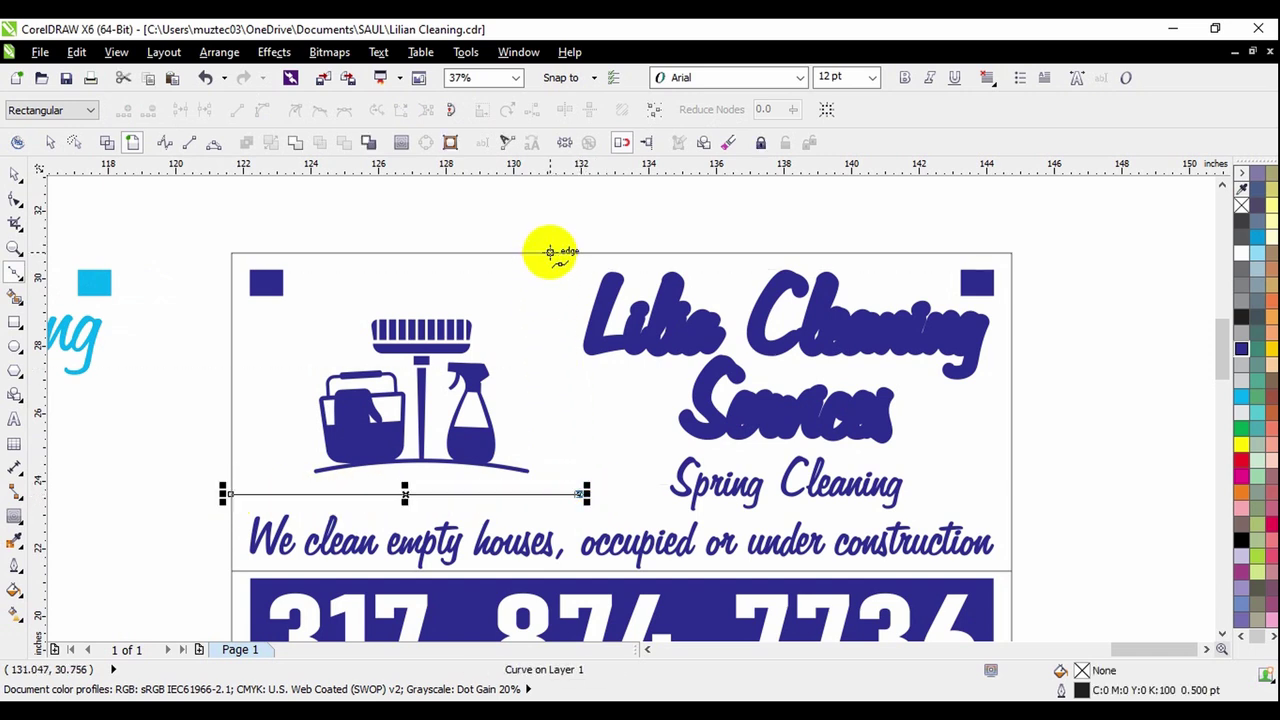
click(14, 173)
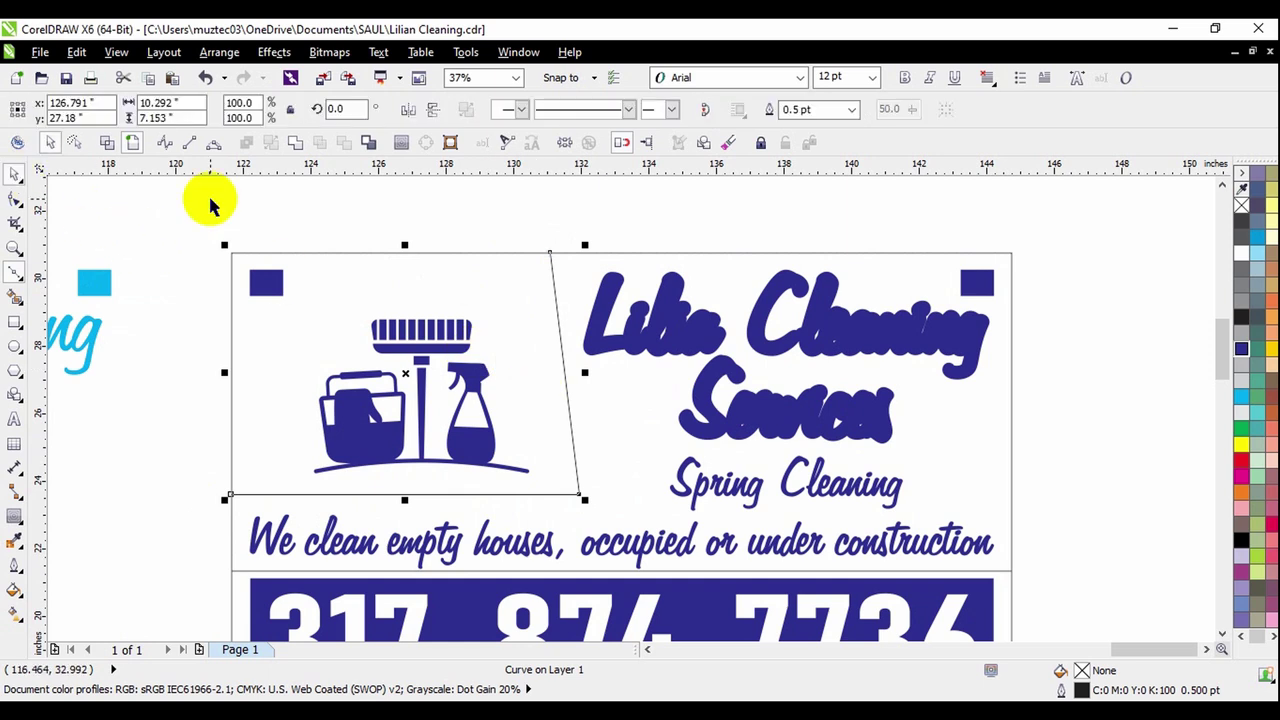
click(209, 200)
- Draw a horizontal Bézier line between "Services" and "Spring Cleaning", from the slanted line to the frame's far edge
click(14, 272)
scroll(720, 500, up, 1)
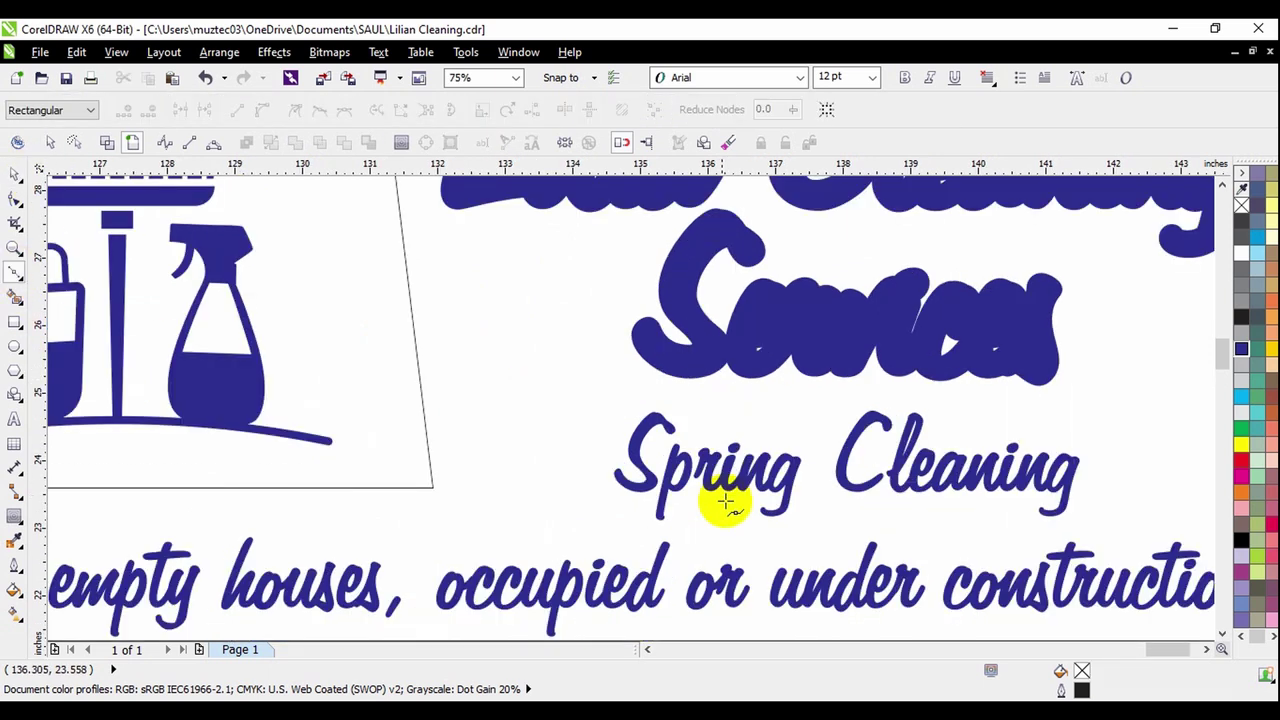
click(423, 404)
scroll(423, 404, down, 1)
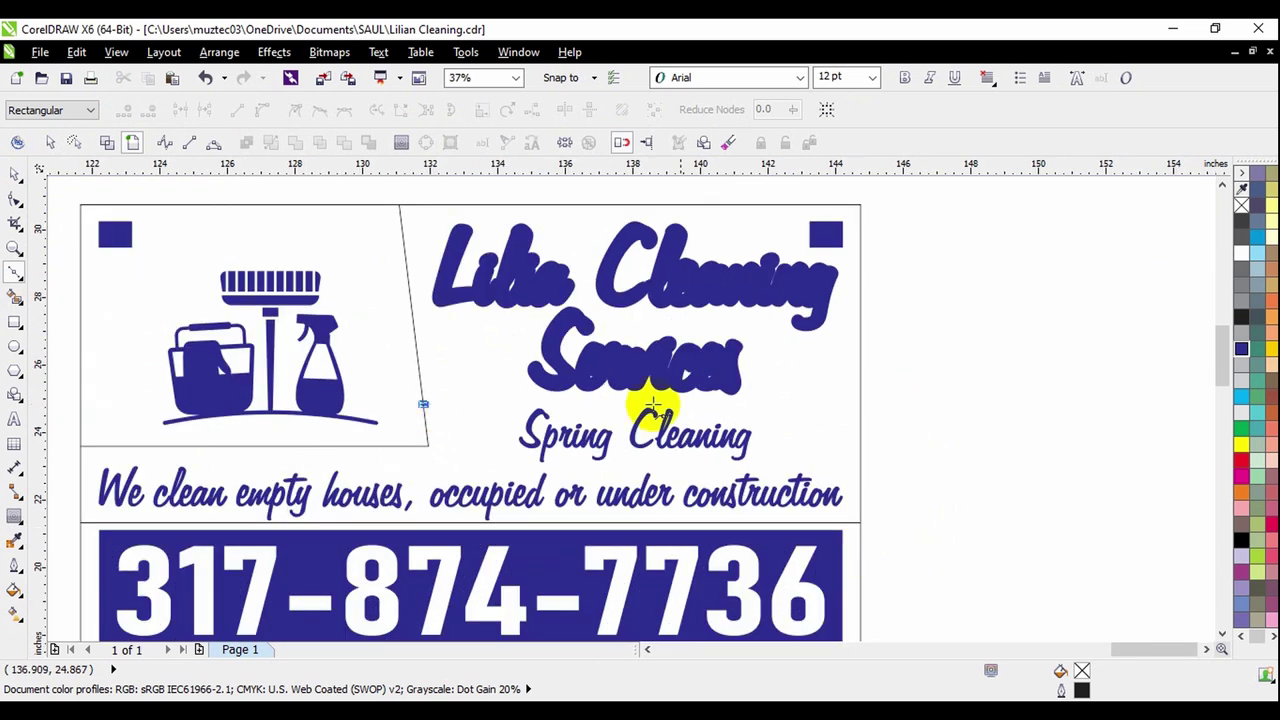
click(861, 410)
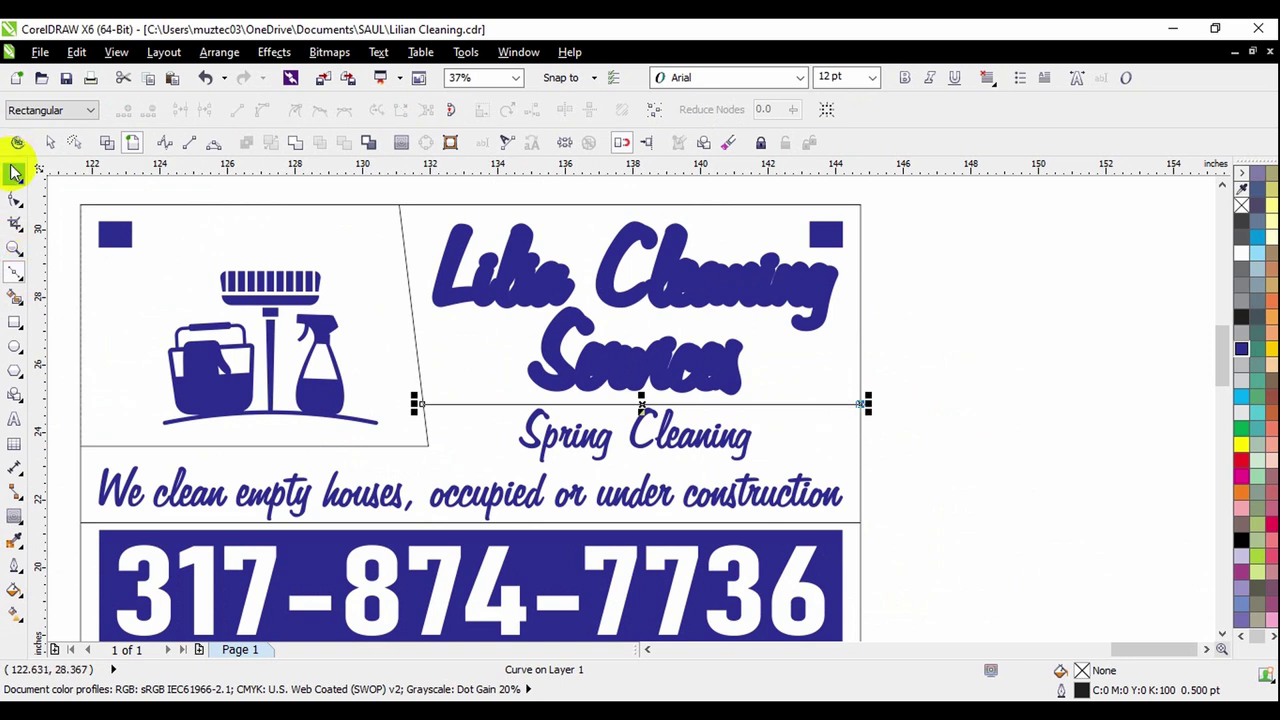
- Deselect the new line and examine the frame and dividing lines around the blue artwork beside the cyan layer
click(15, 172)
click(959, 377)
scroll(959, 377, down, 1)
scroll(822, 420, up, 1)
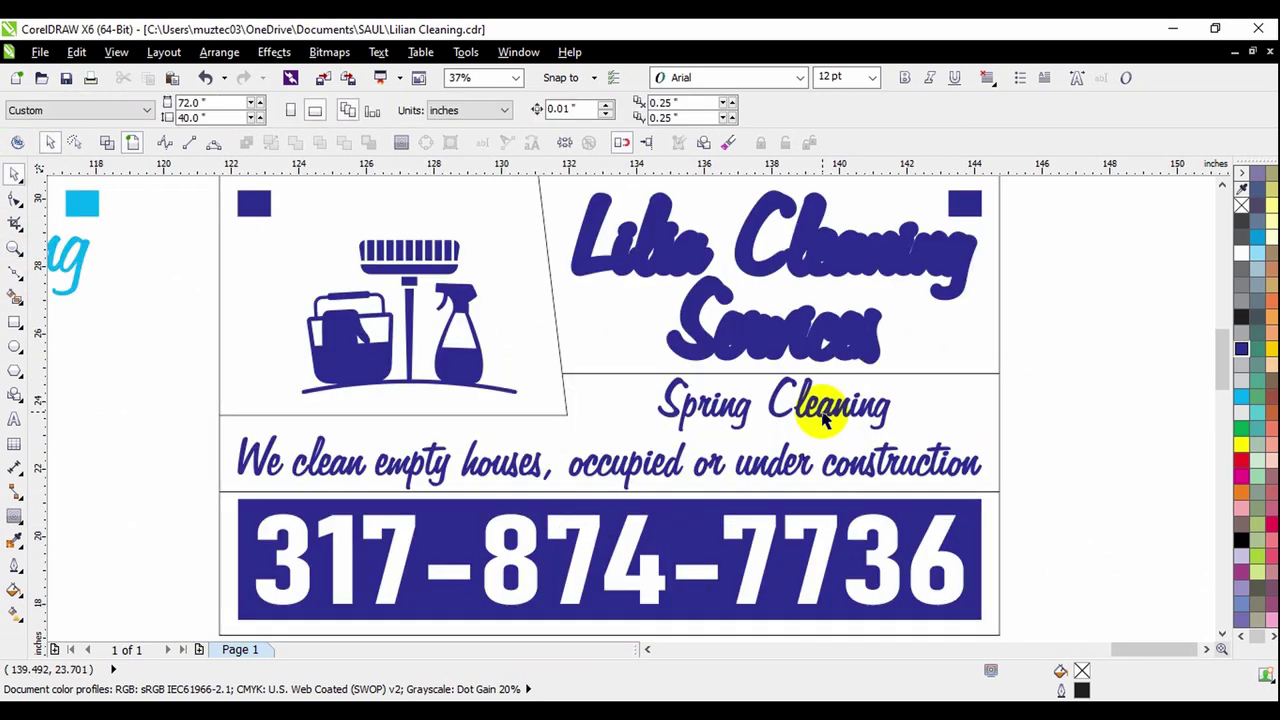
scroll(830, 470, down, 1)
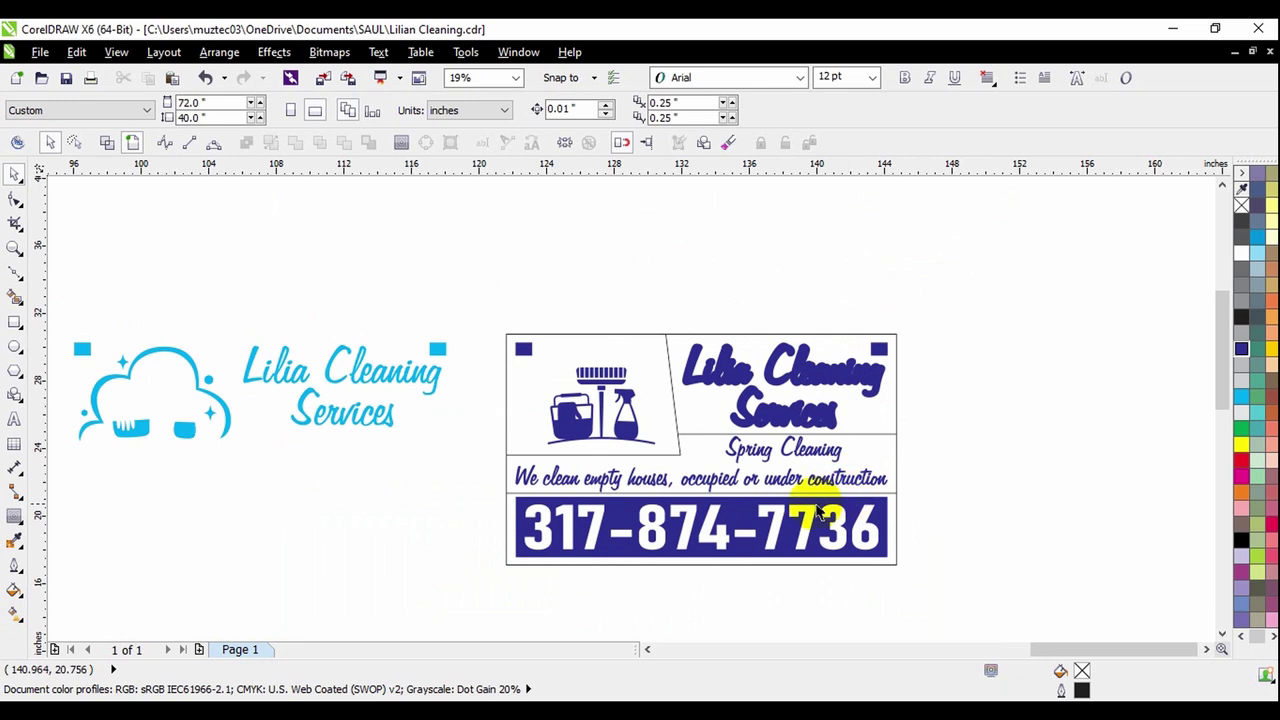
scroll(749, 480, up, 1)
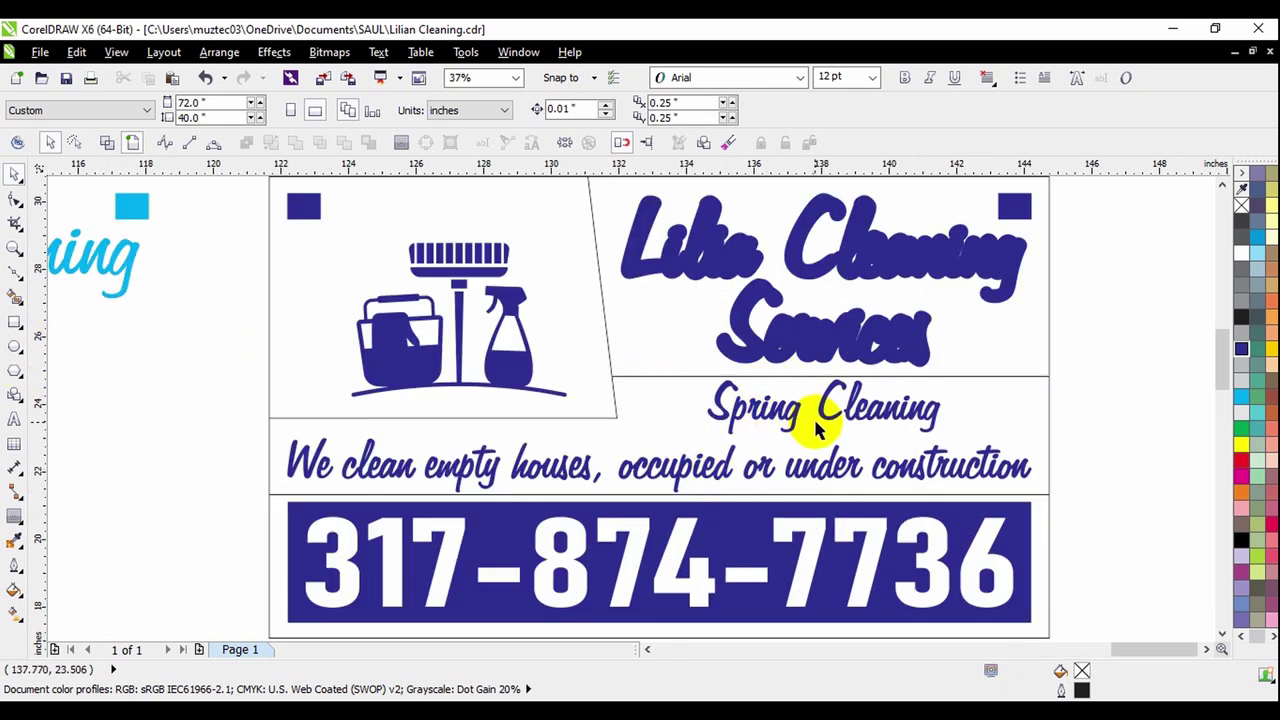
scroll(790, 428, down, 1)
scroll(846, 422, down, 2)
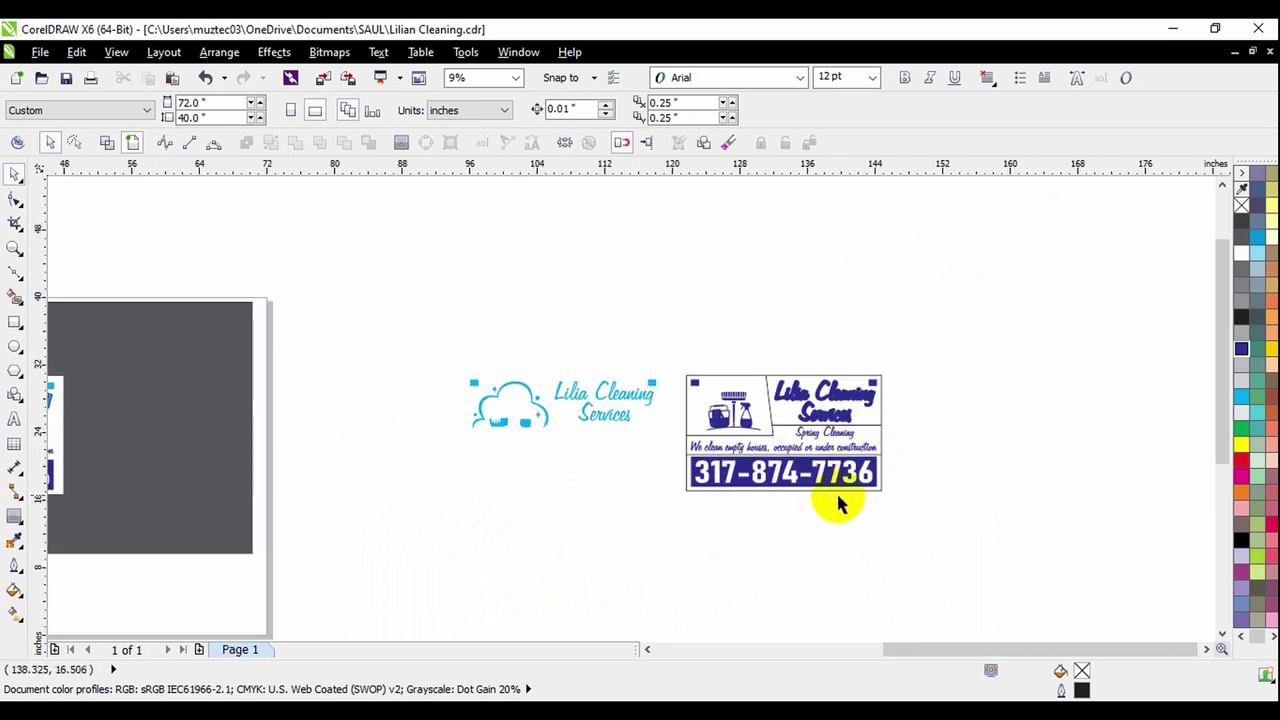
scroll(723, 443, up, 1)
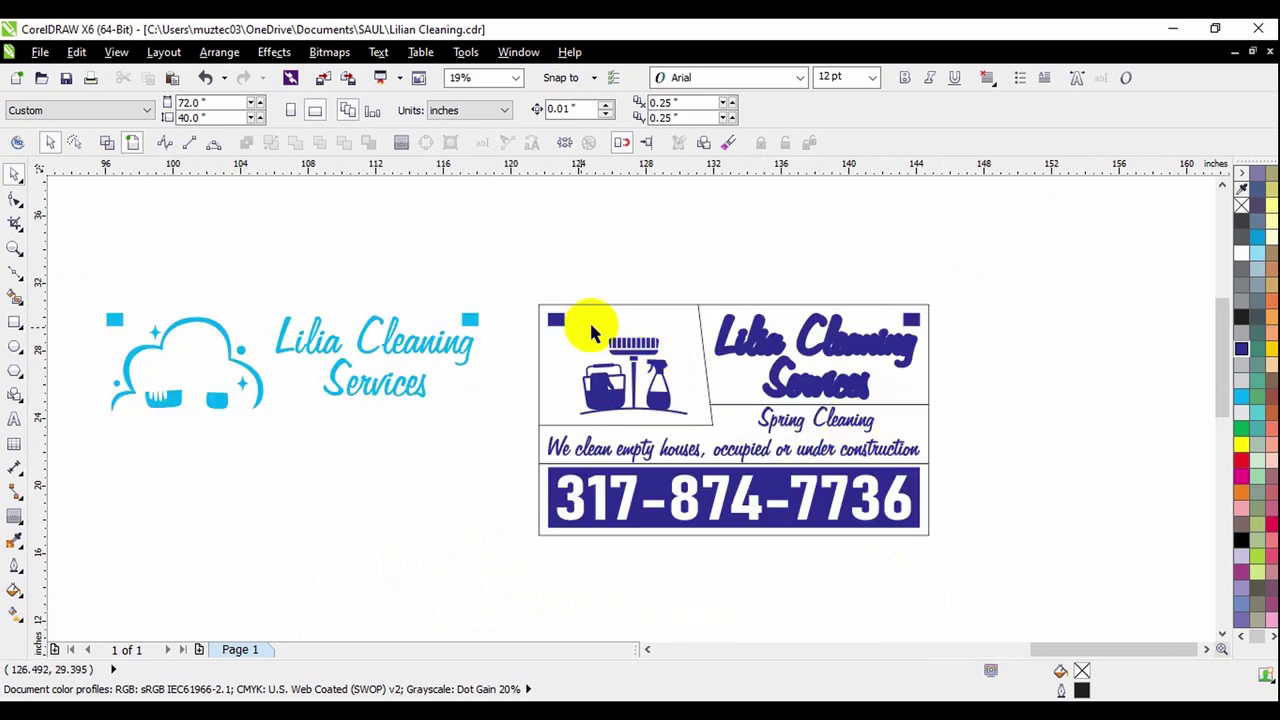
- Move the cyan artwork onto the framed blue artwork so that their registration squares coincide, and deselect it
drag(471, 323, 924, 320)
key(Escape)
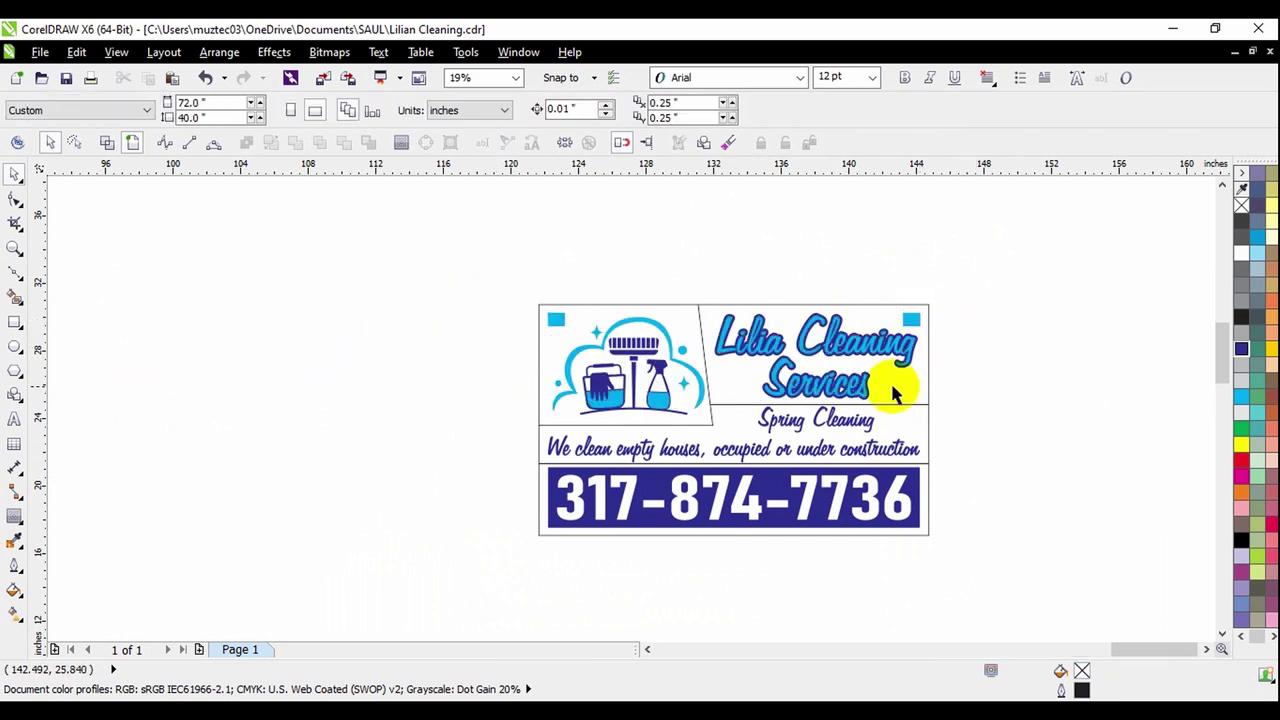
scroll(950, 440, up, 1)
scroll(955, 440, down, 1)
scroll(937, 455, down, 2)
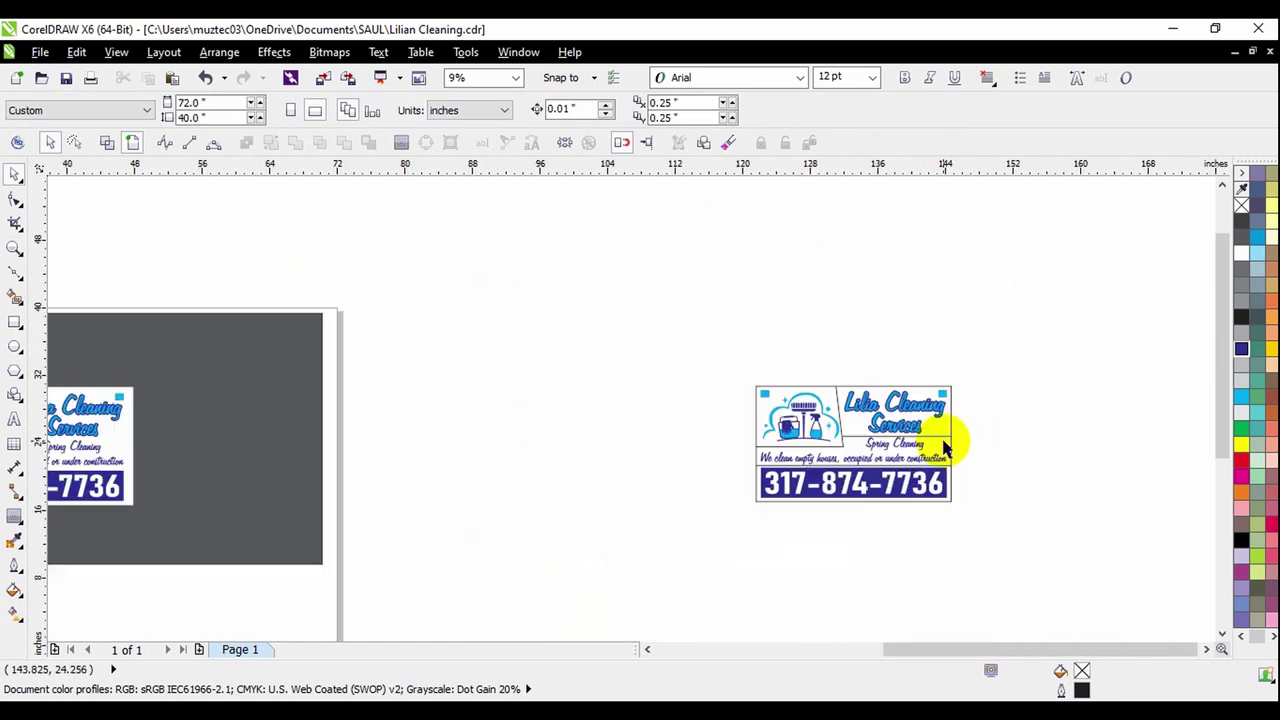